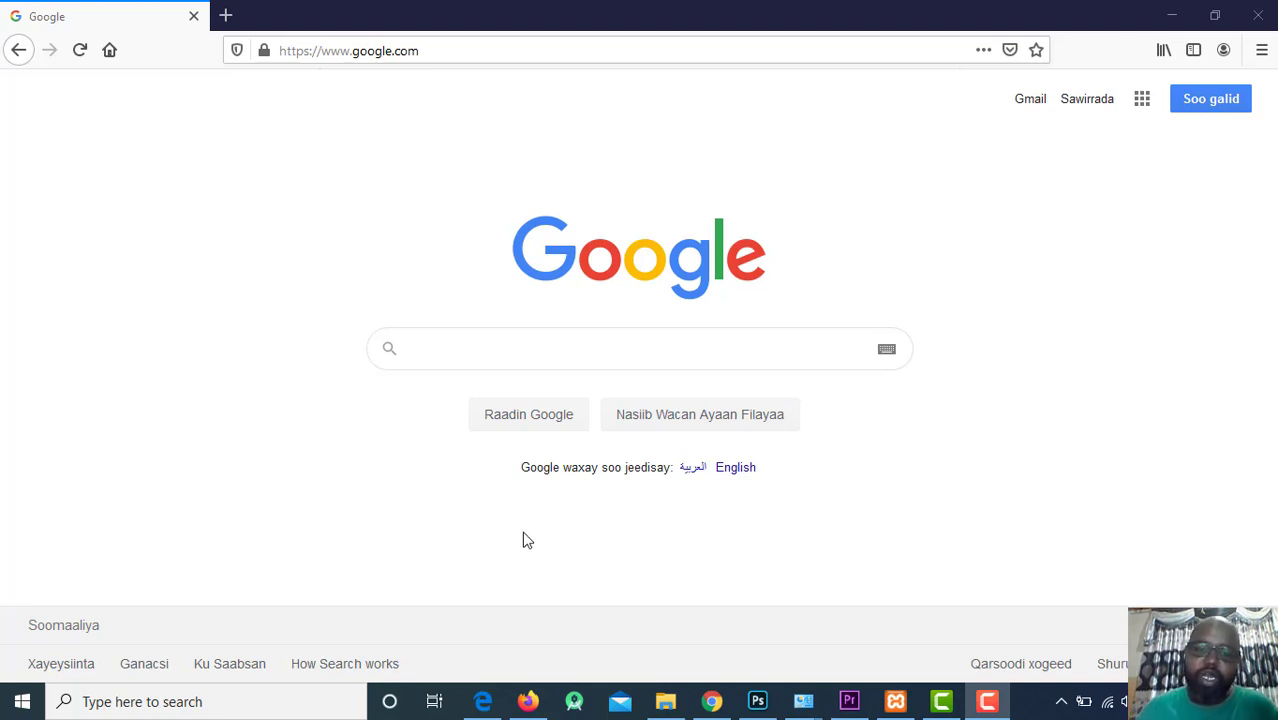
Click into the empty search box on the Google home page.
left_click(593, 352)
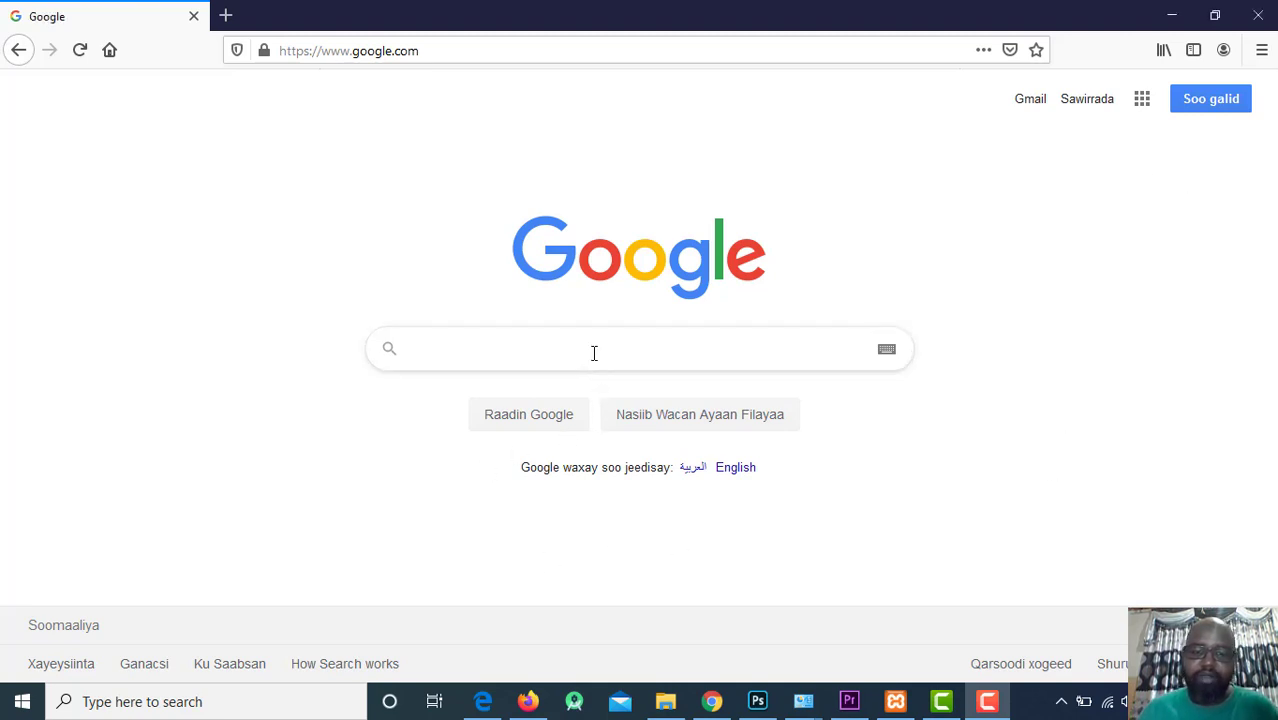
Search Google for 'socrative'.
type("scol")
key("BackSpace")
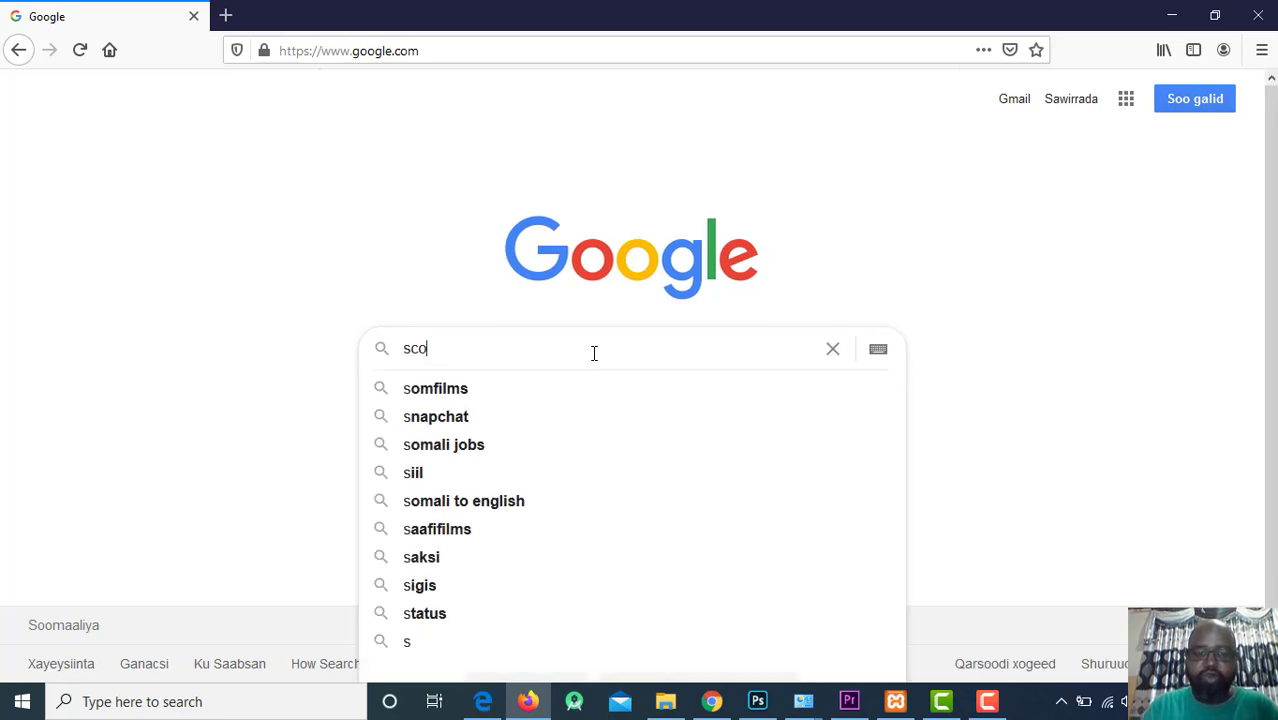
type("crat")
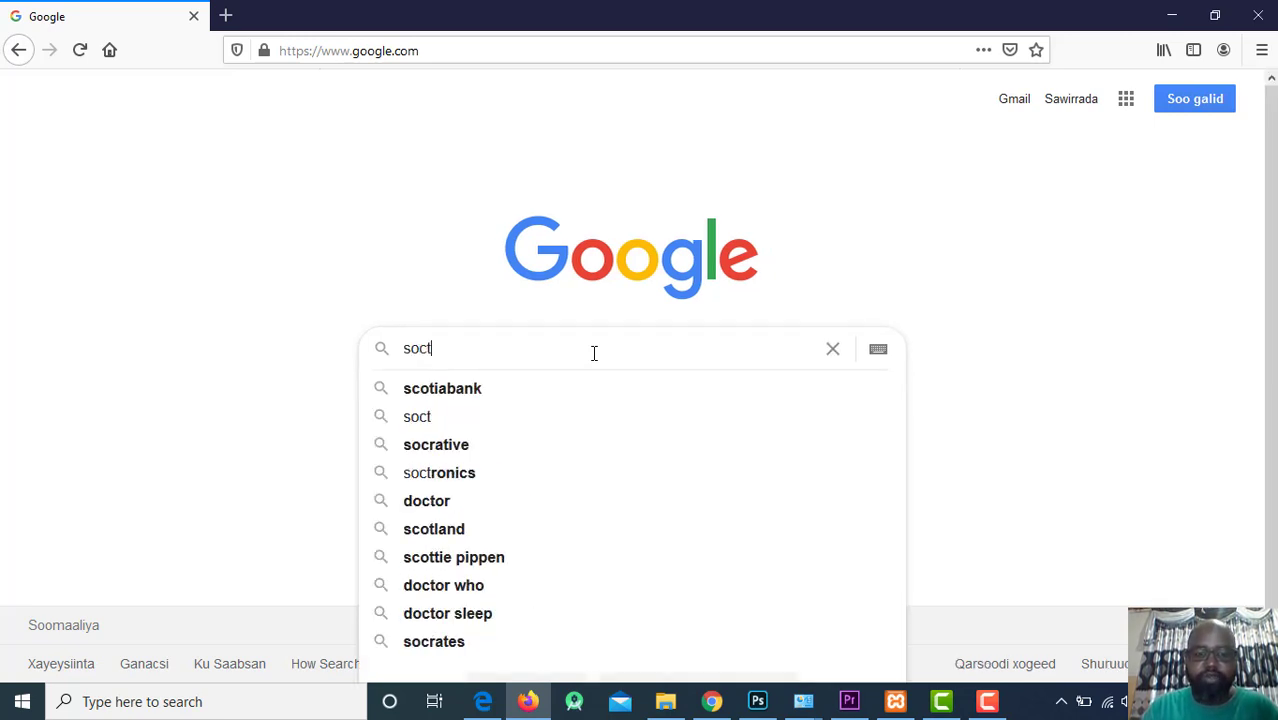
key("BackSpace")
type("rative")
key("Return")
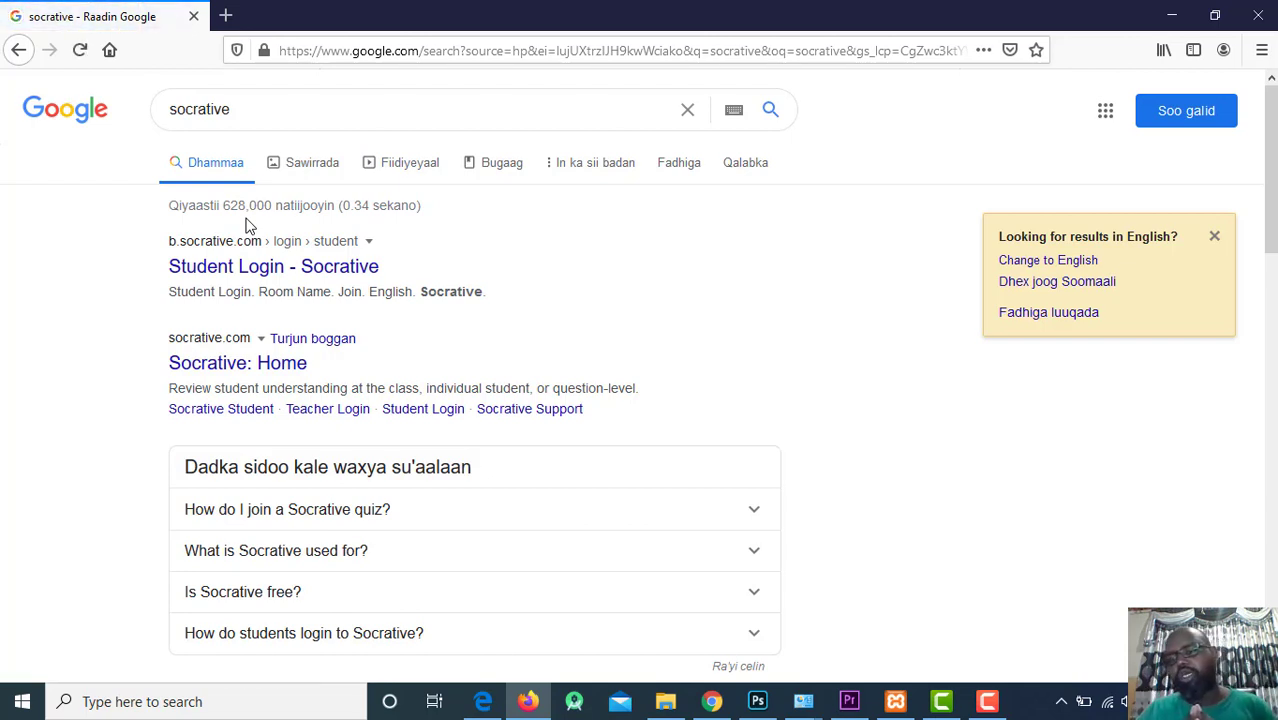
Refine the search to 'socrative teacher' and open the Teacher Login - Socrative result.
left_click(446, 116)
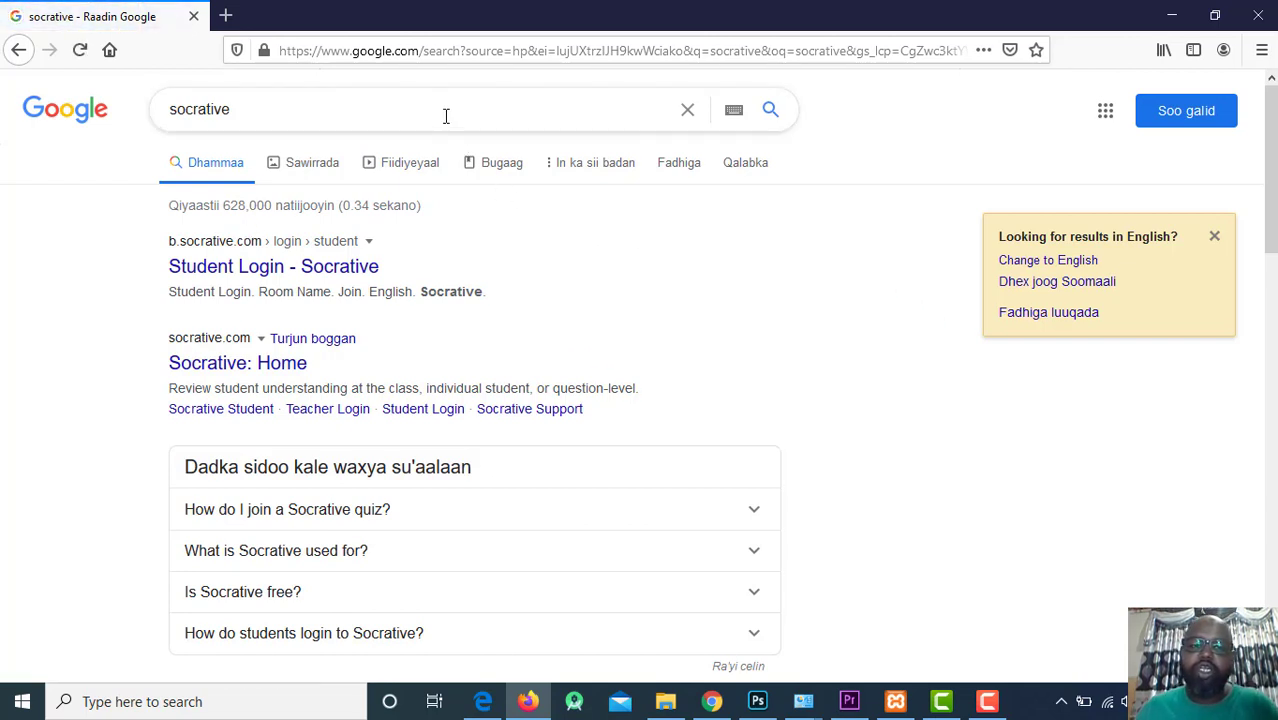
type("teacher")
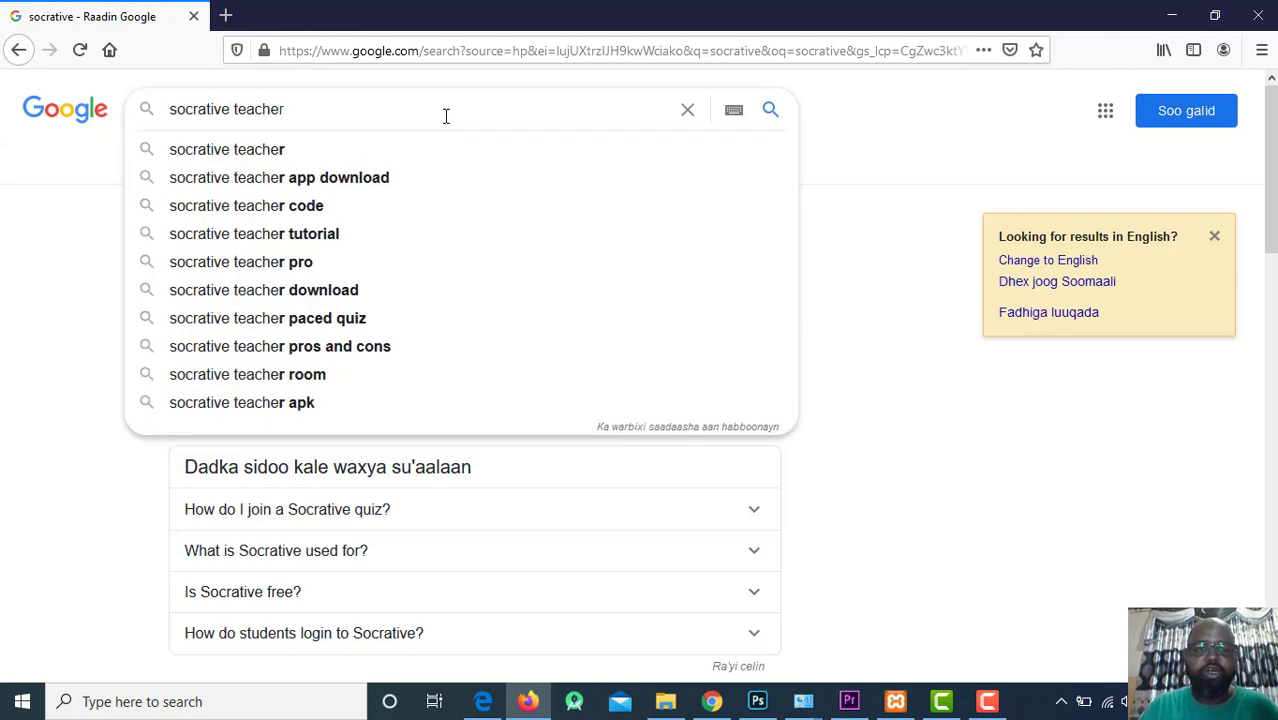
key("Return")
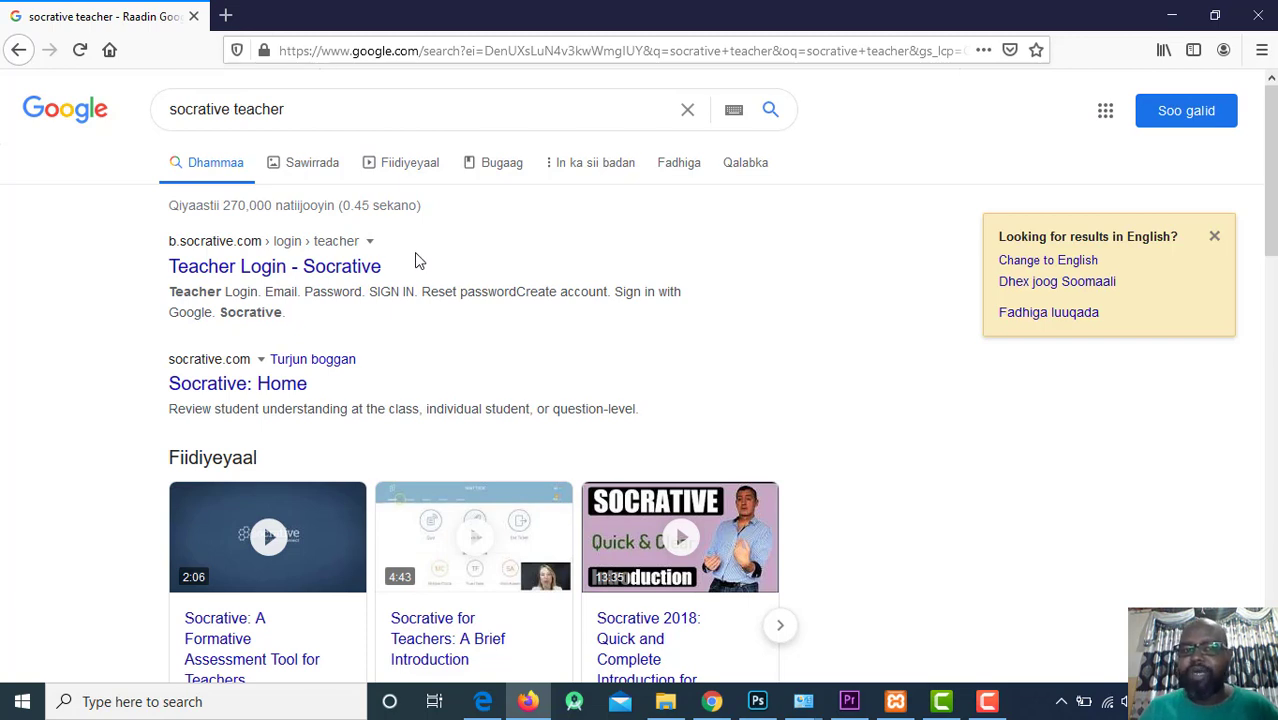
left_click(330, 270)
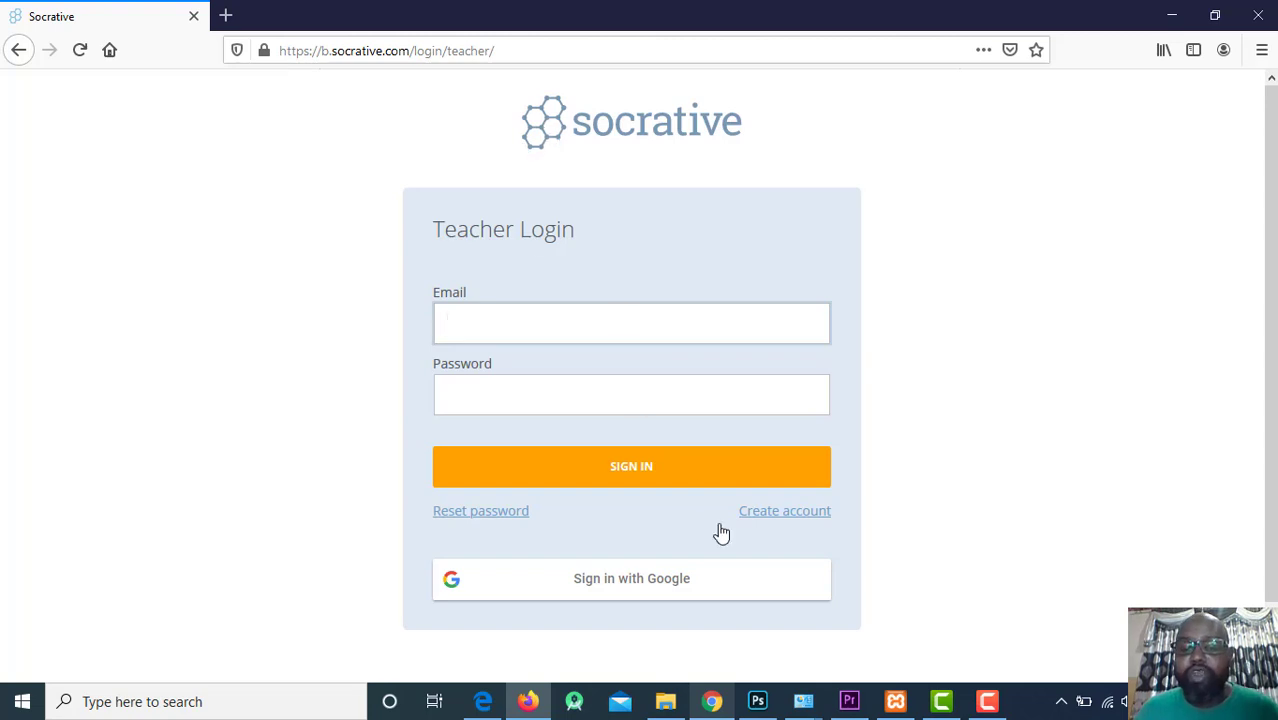
Open the Create account form and look over its name, email and password fields.
left_click(760, 514)
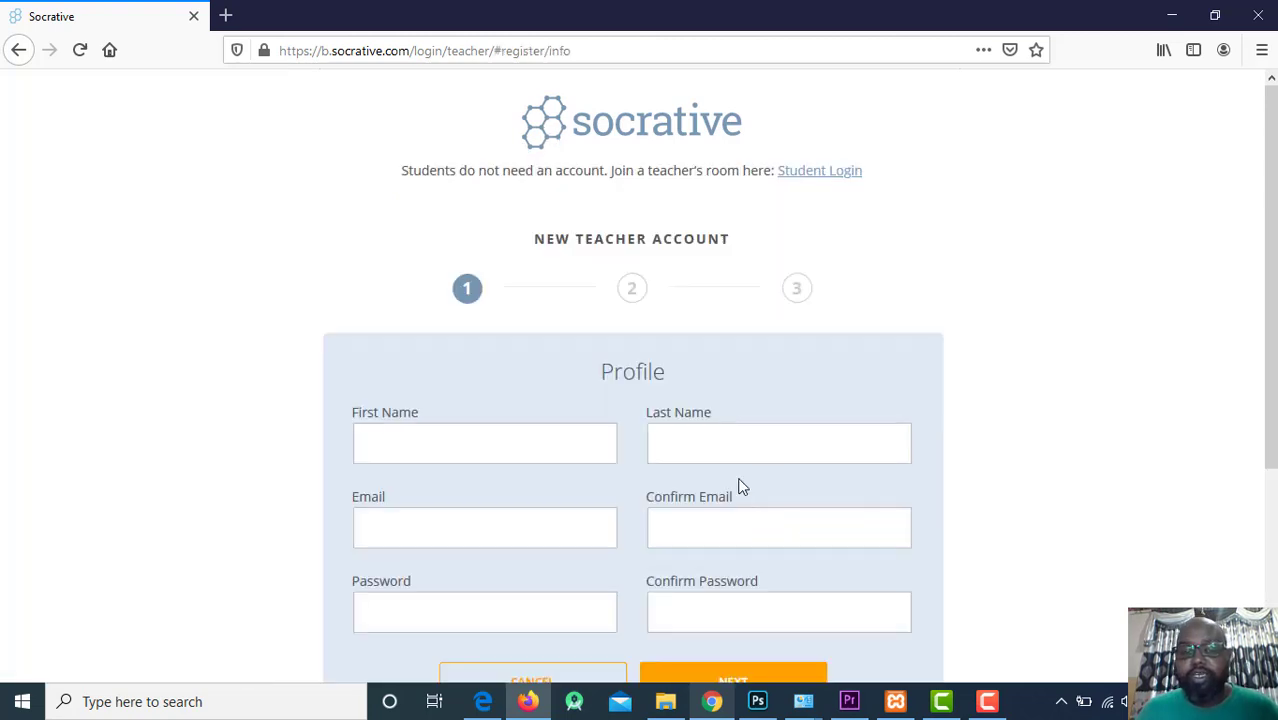
scroll(679, 385, "down", 3)
scroll(412, 334, "up", 2)
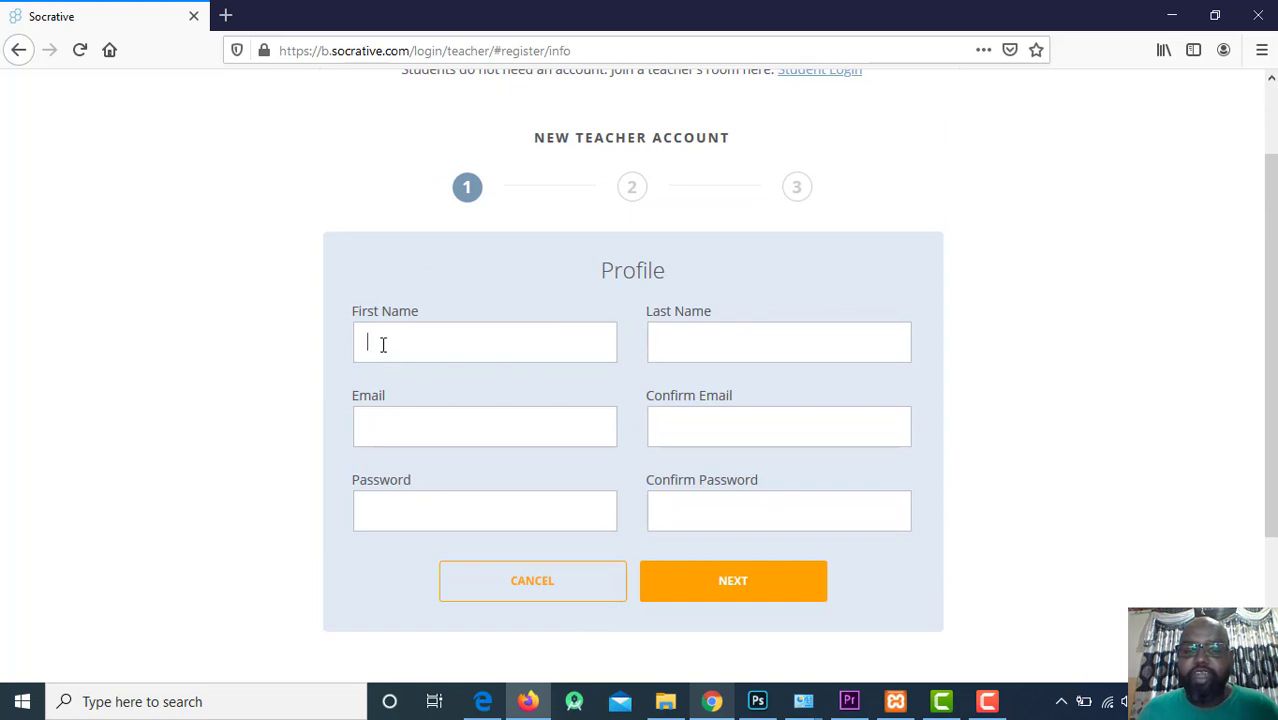
left_click(730, 331)
left_click(394, 440)
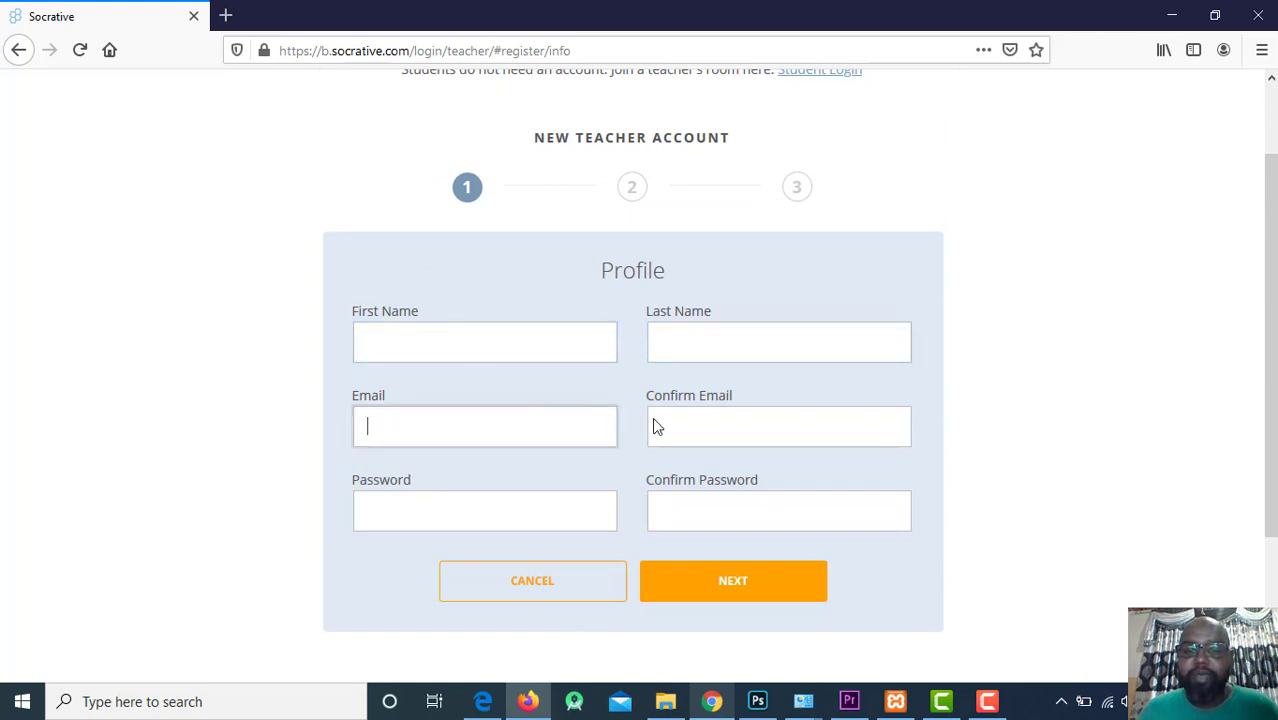
left_click(718, 421)
left_click(456, 499)
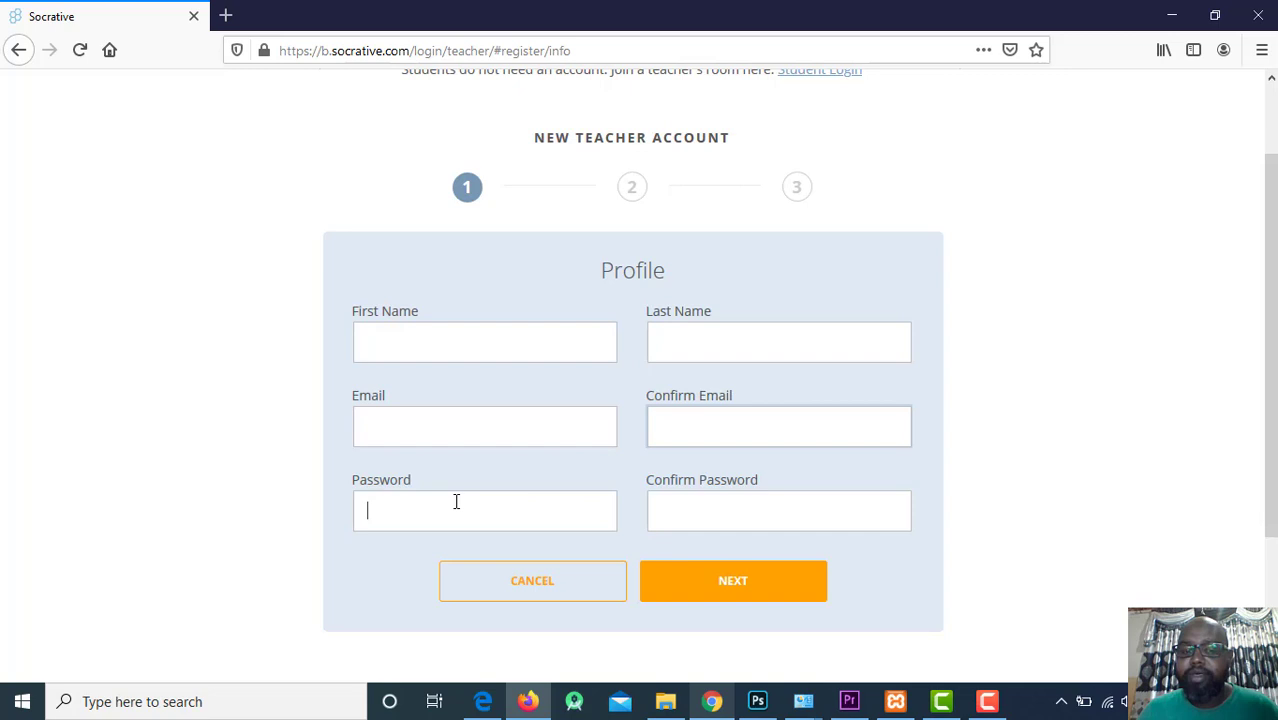
left_click(765, 507)
Enter the teacher's first and last name and e-mail, pasting the e-mail into Confirm Email.
left_click(432, 326)
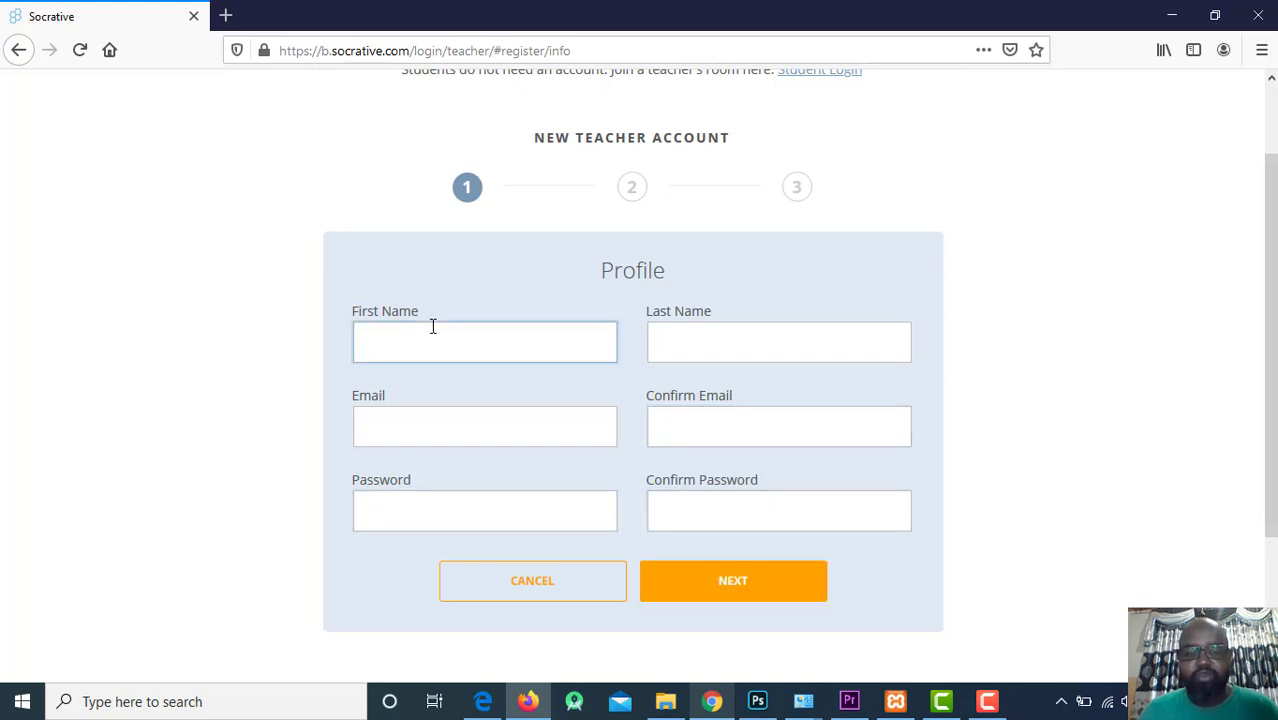
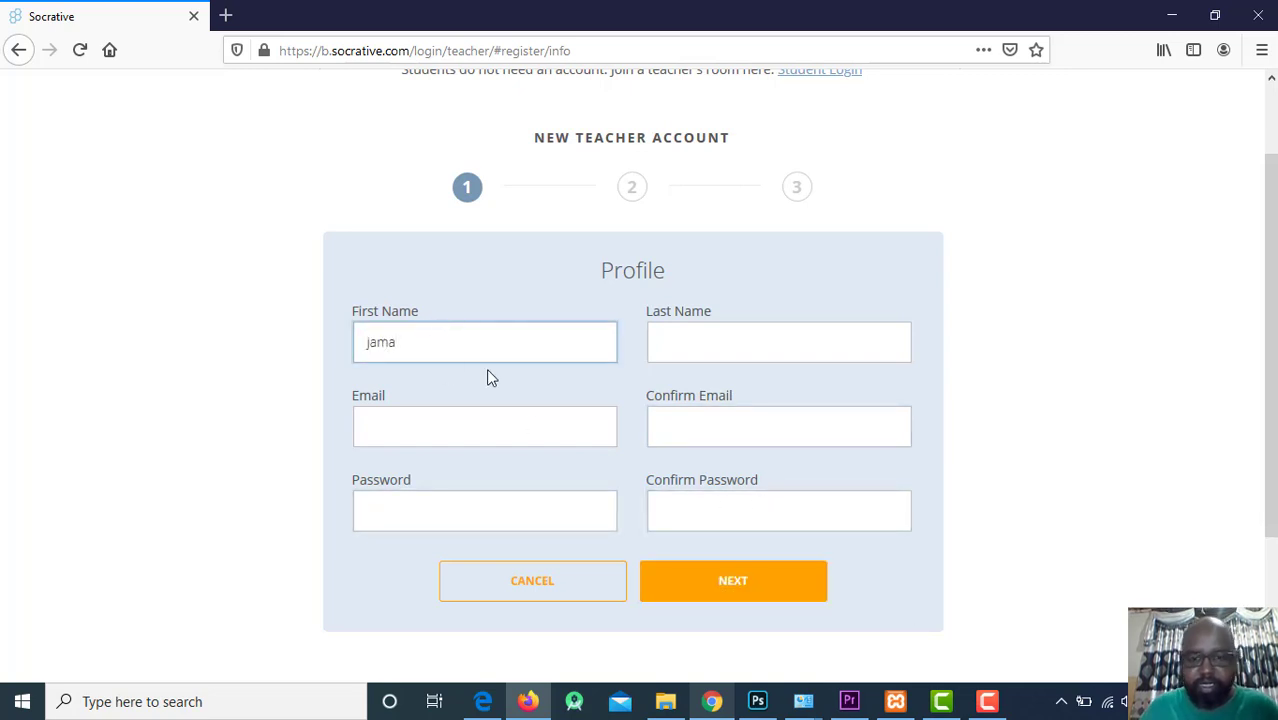
left_click(757, 352)
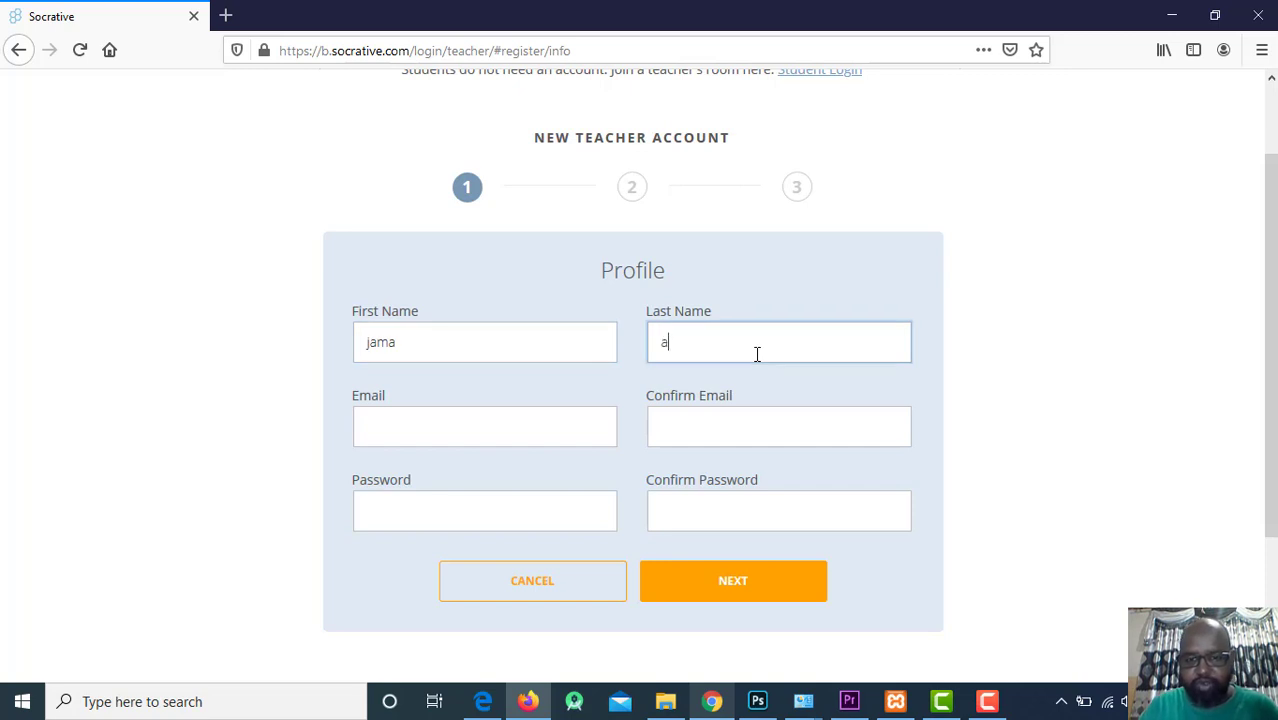
left_click(455, 422)
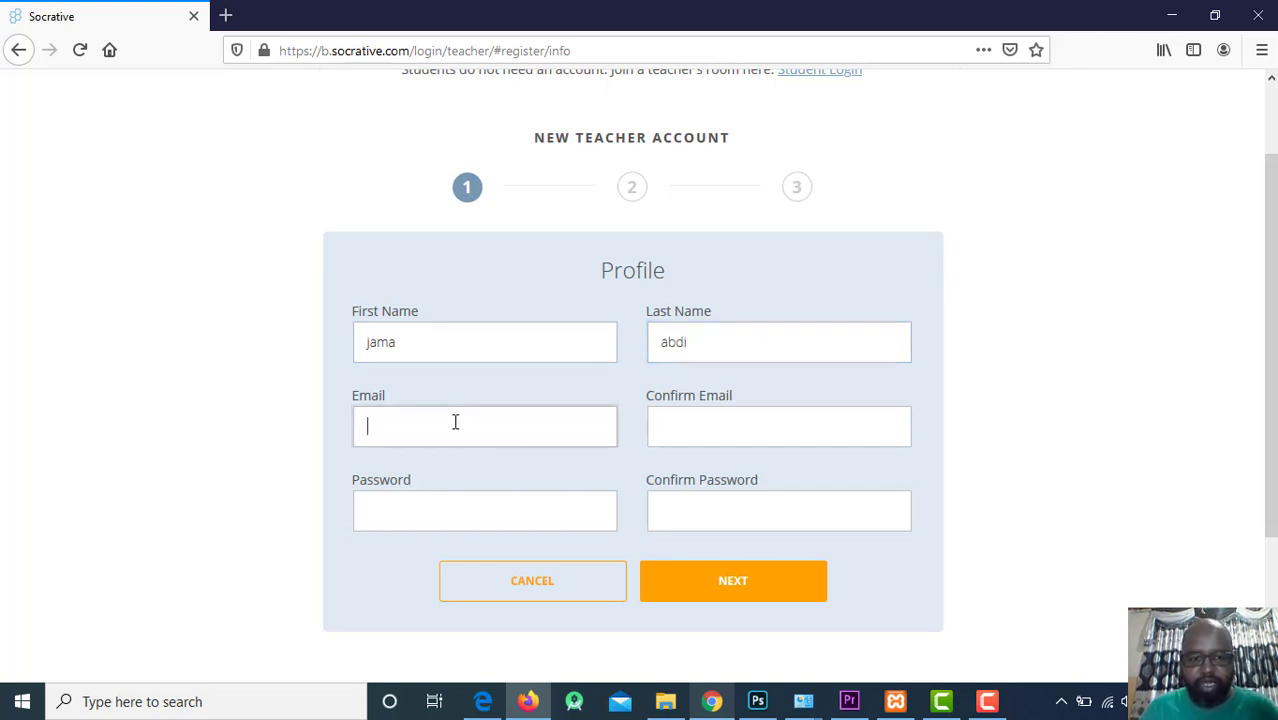
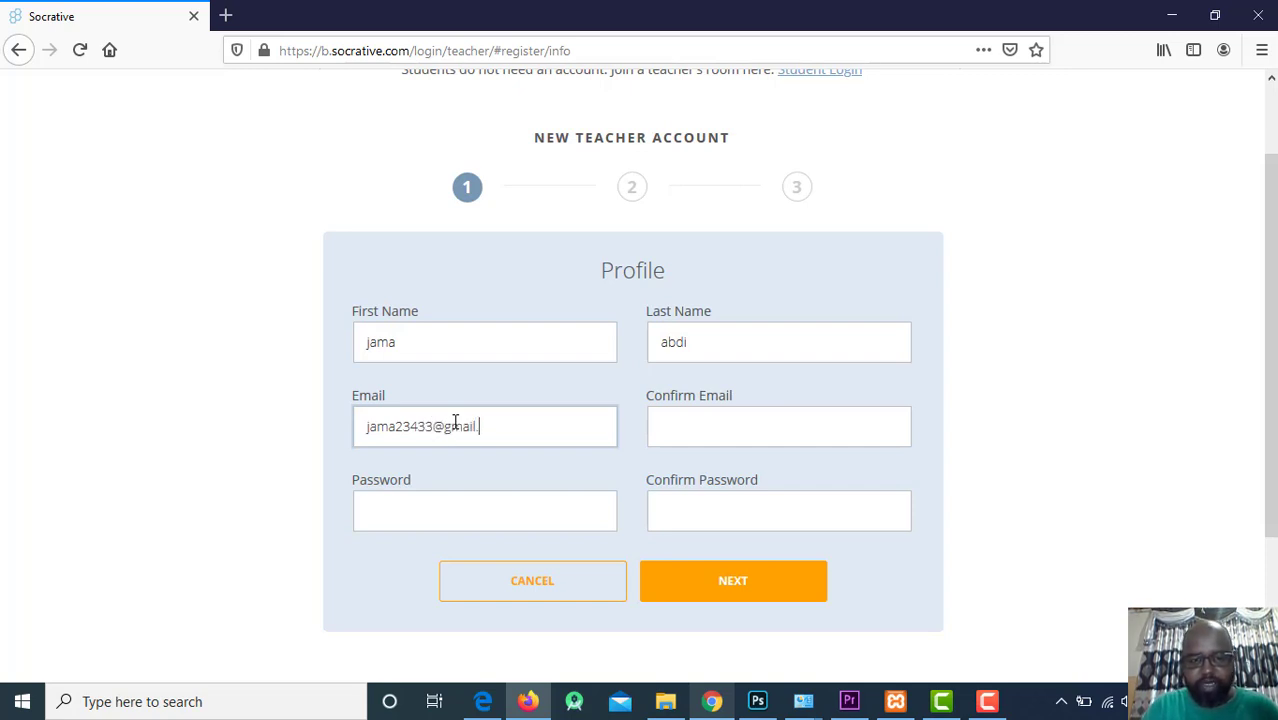
key("ctrl+a")
key("ctrl+c")
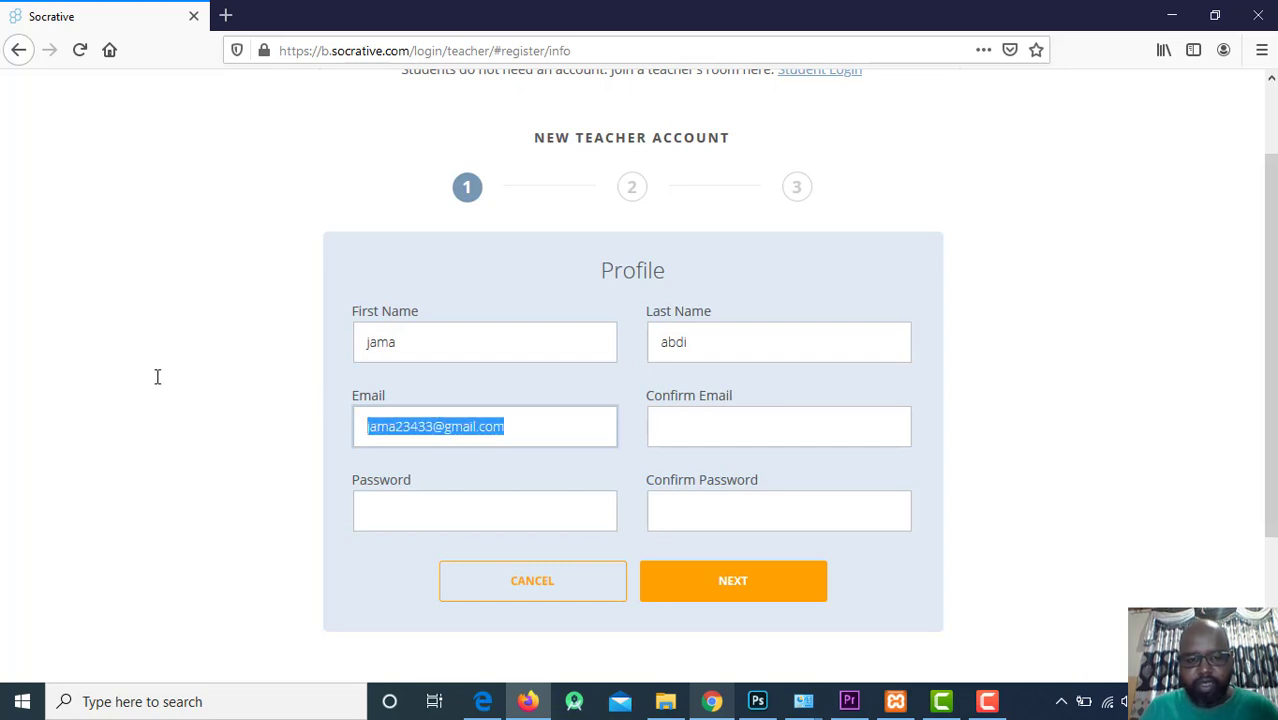
left_click(751, 432)
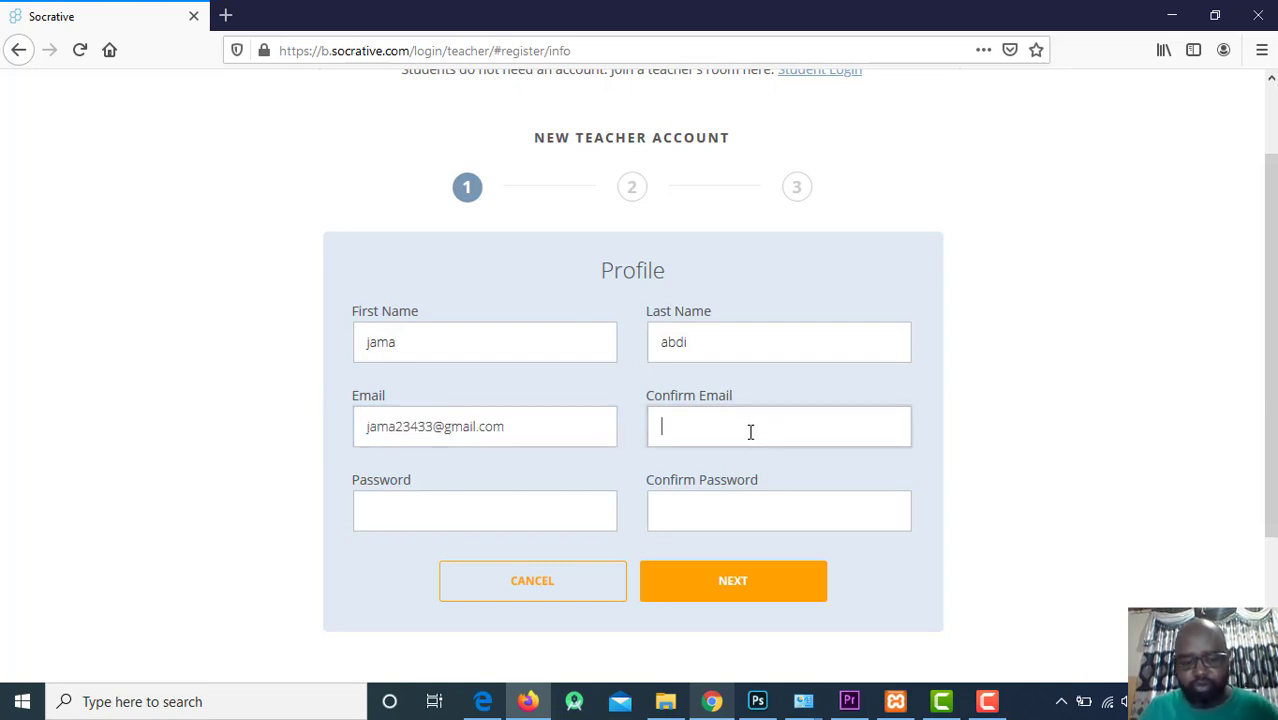
key("ctrl+v")
Enter a five-character password in both password fields and submit the profile.
left_click(391, 499)
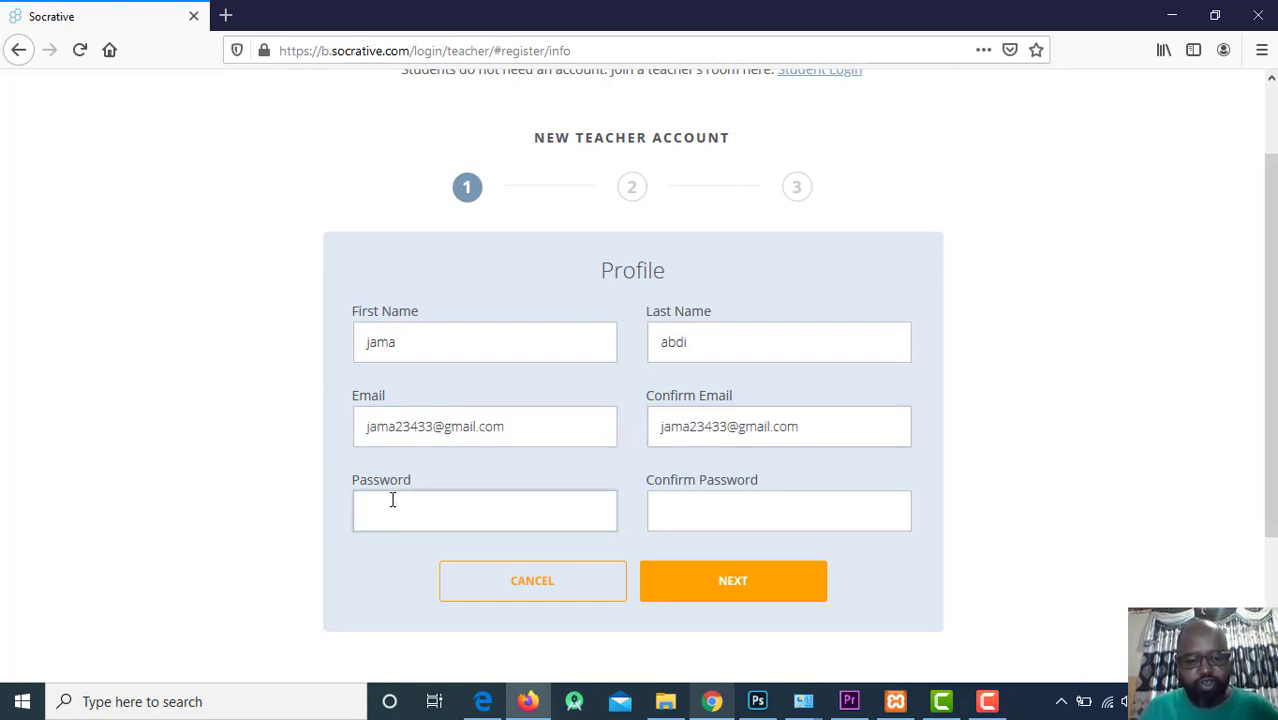
type("•••••")
left_click(773, 498)
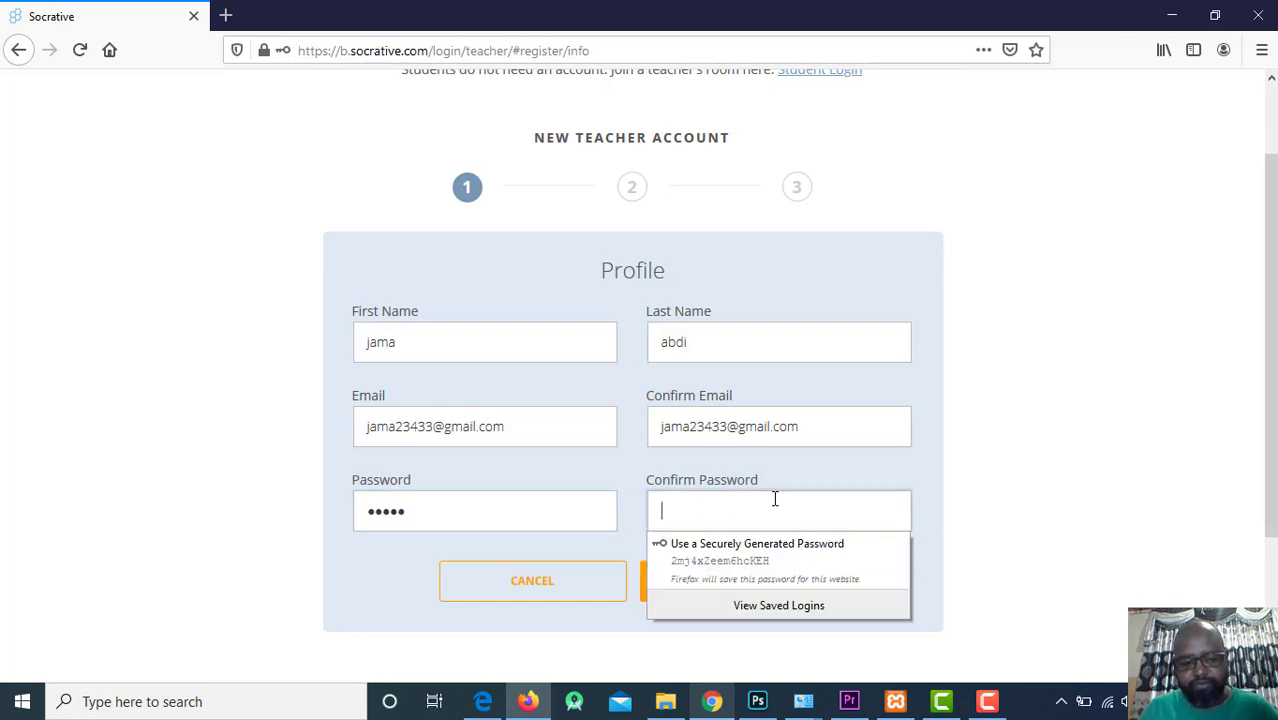
type("•••••")
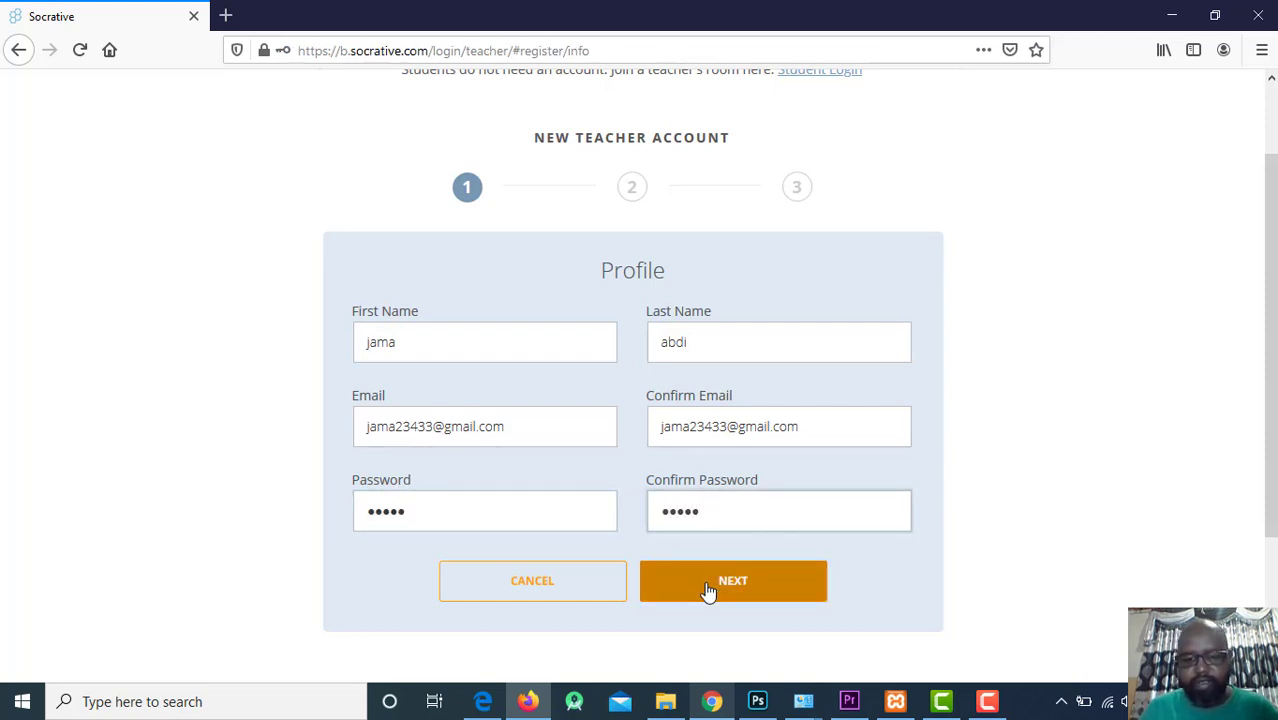
left_click(712, 588)
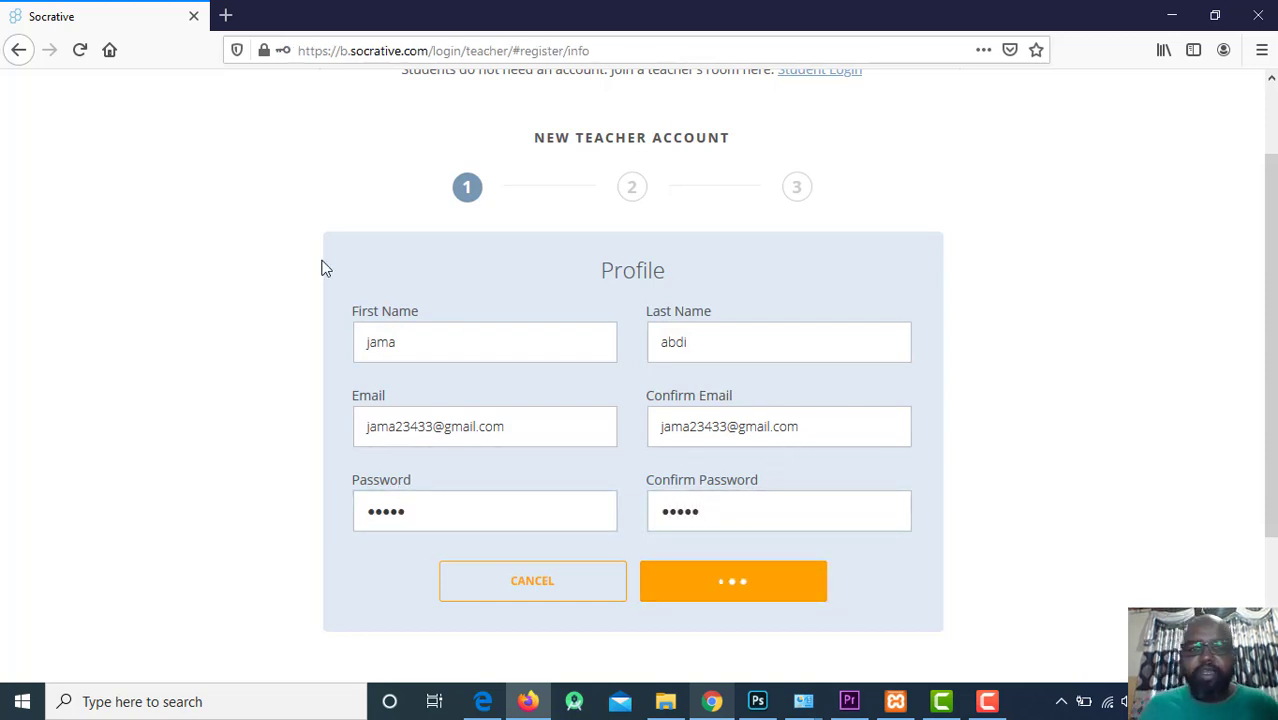
Replace the rejected short password with an eight-character one and re-enter the confirmation.
left_click(496, 517)
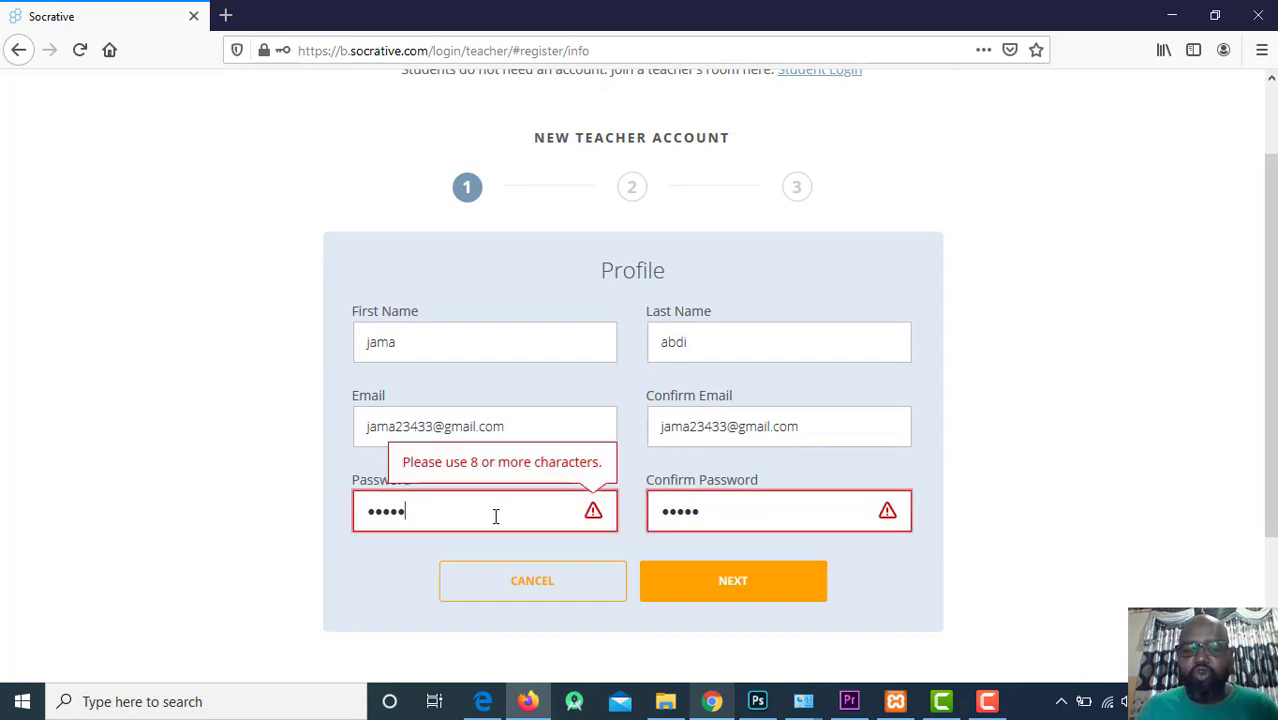
left_click_drag(496, 517, 174, 451)
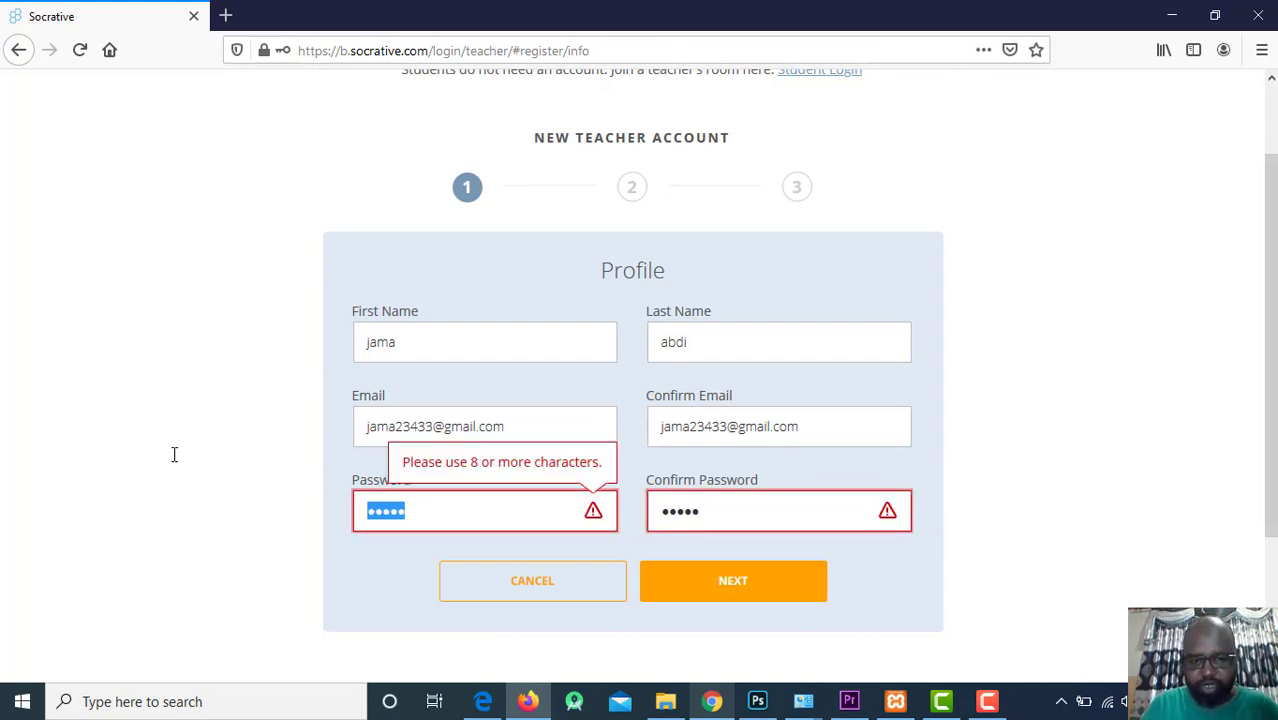
type("••")
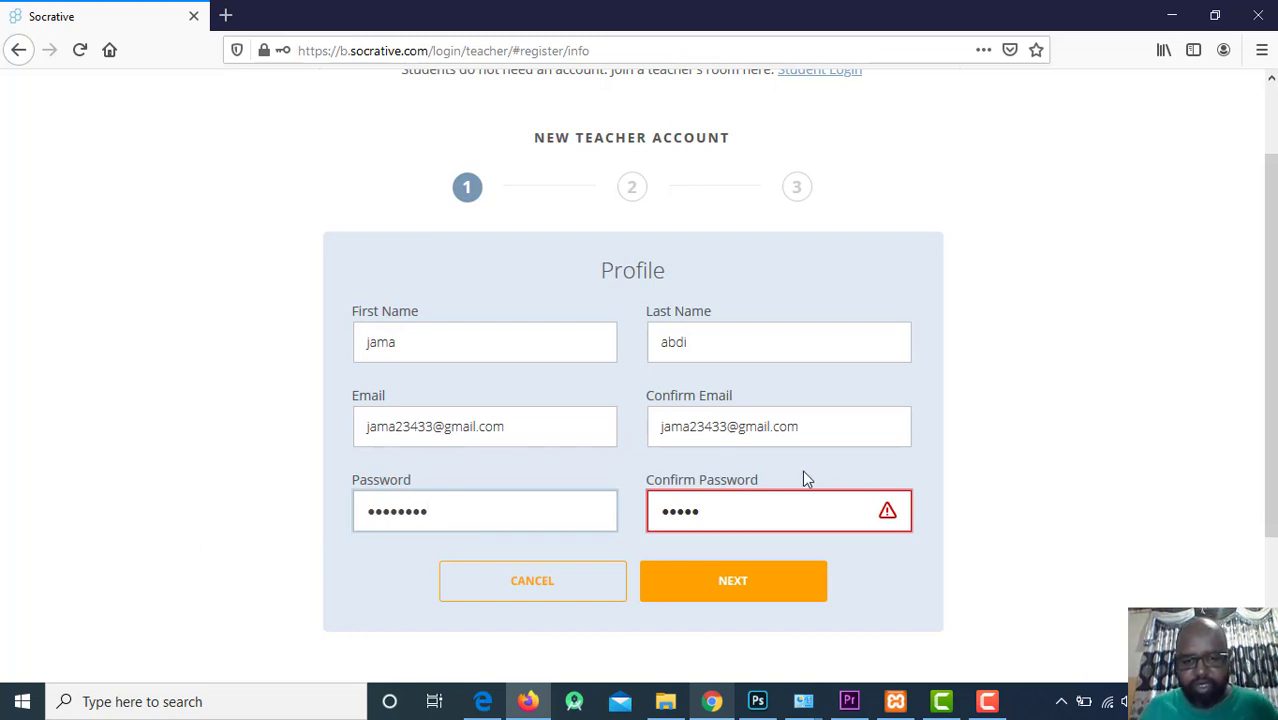
left_click_drag(740, 528, 446, 518)
type("•••")
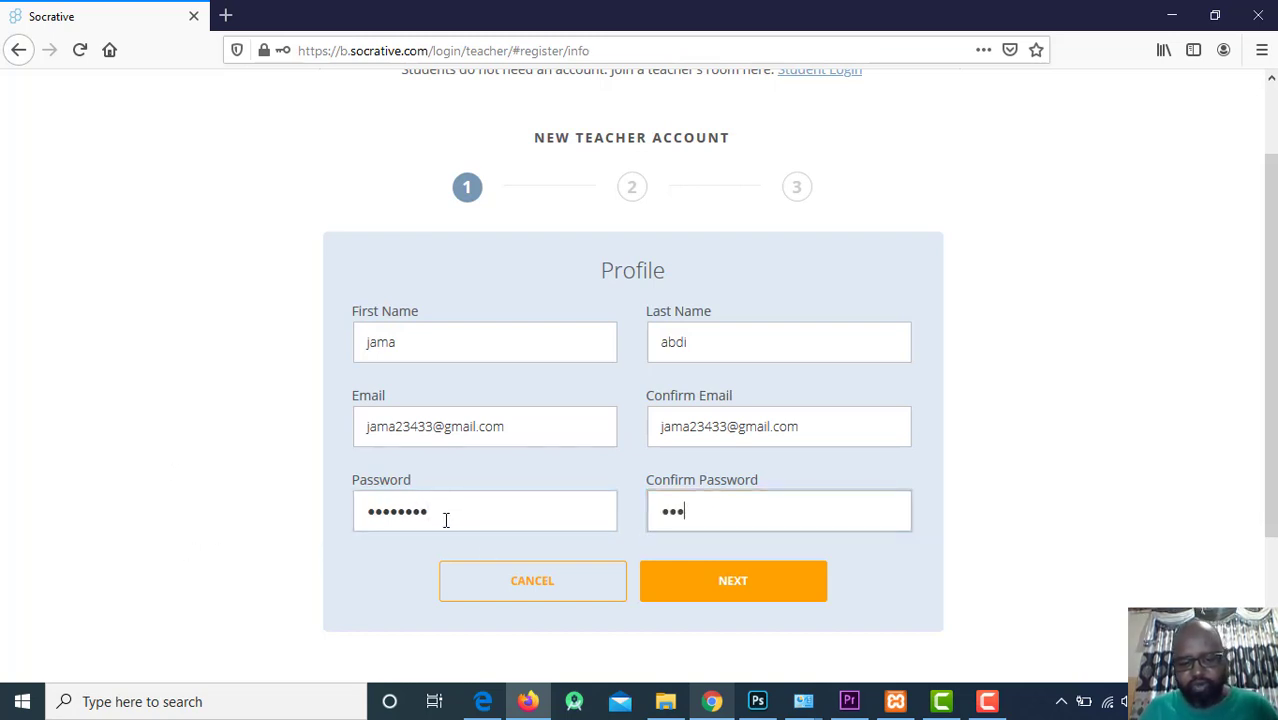
type("••••")
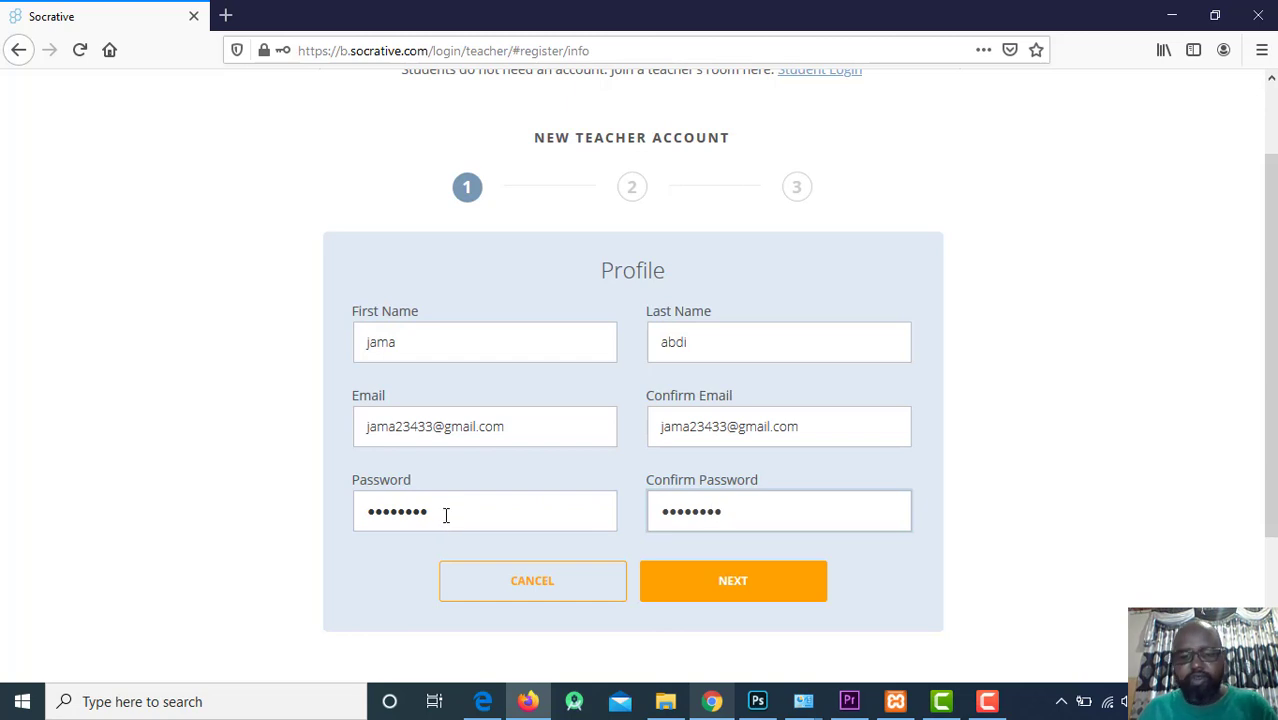
Submit the profile and choose Somalia as the country on the Demographics step.
left_click(676, 582)
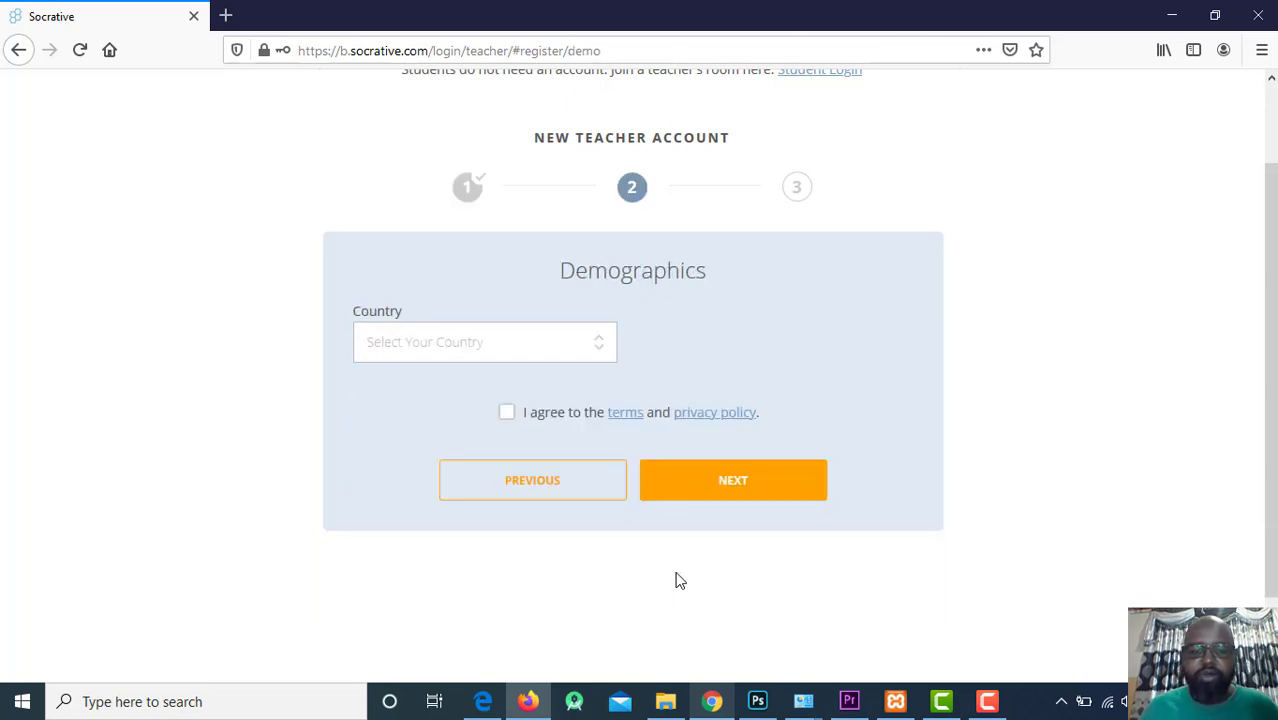
left_click(399, 342)
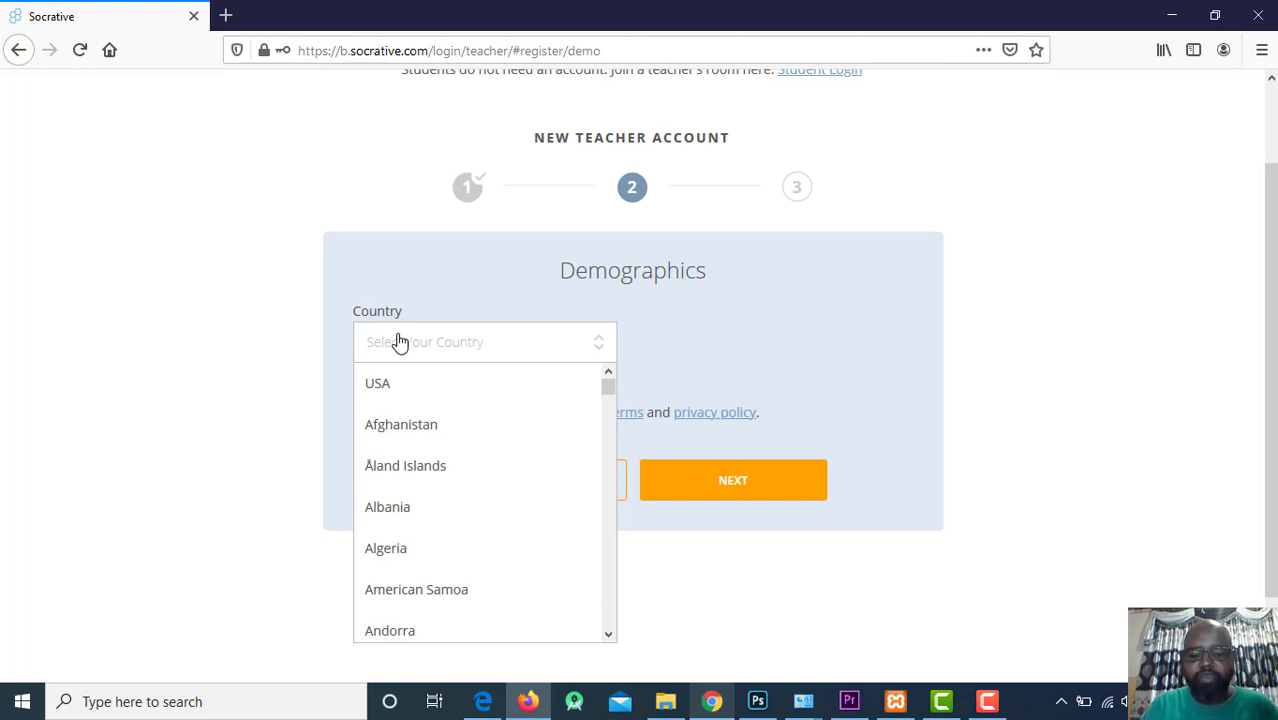
key("o")
key("l")
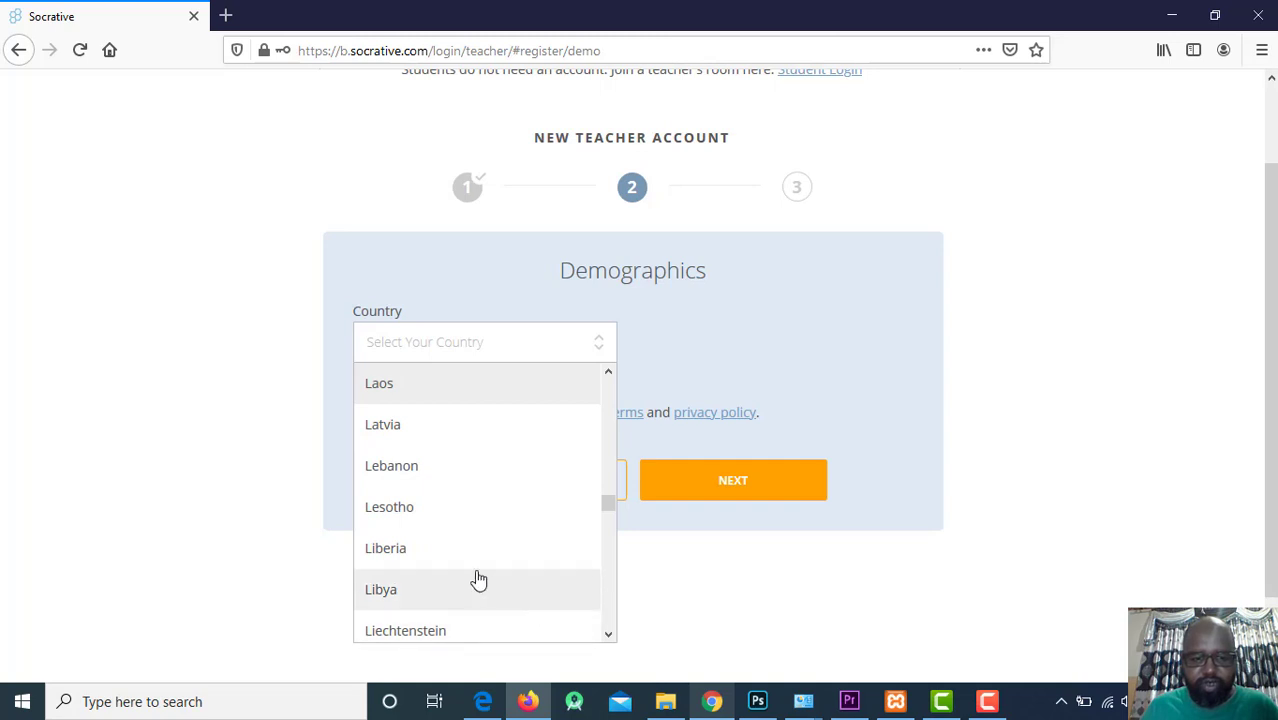
key("m")
key("o")
key("n")
scroll(520, 585, "down", 20)
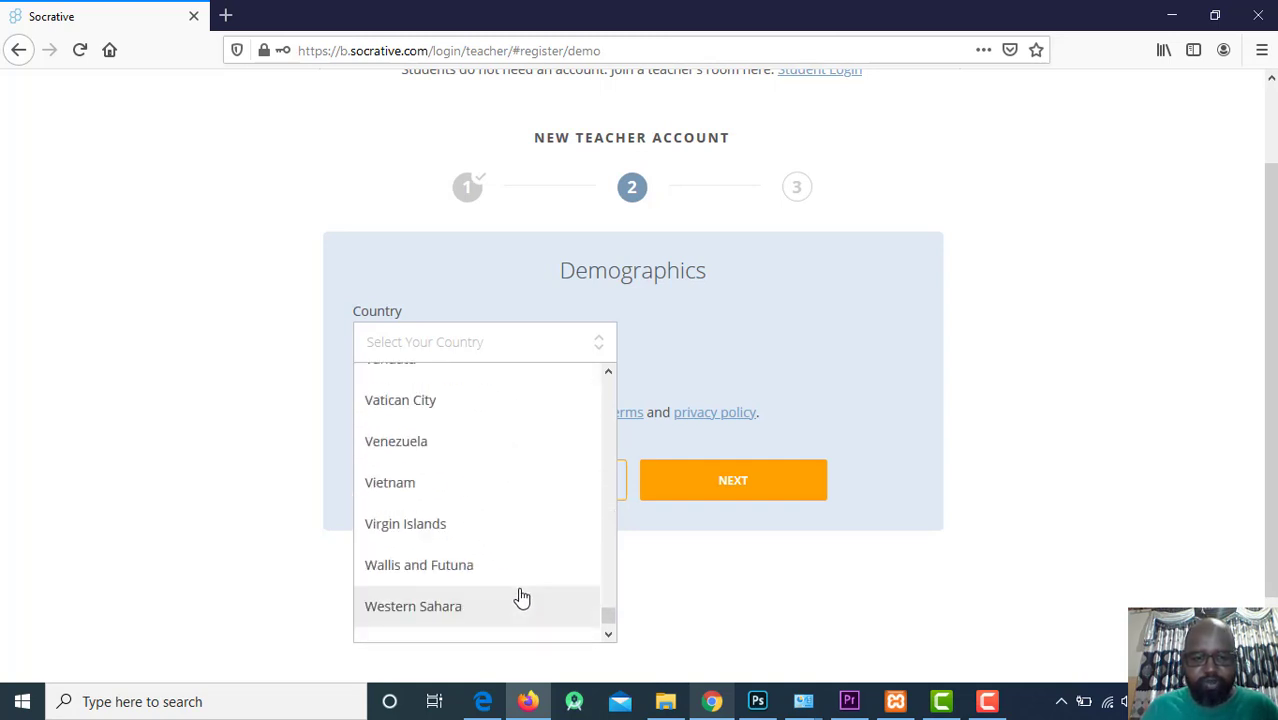
scroll(520, 595, "up", 4)
scroll(521, 597, "up", 8)
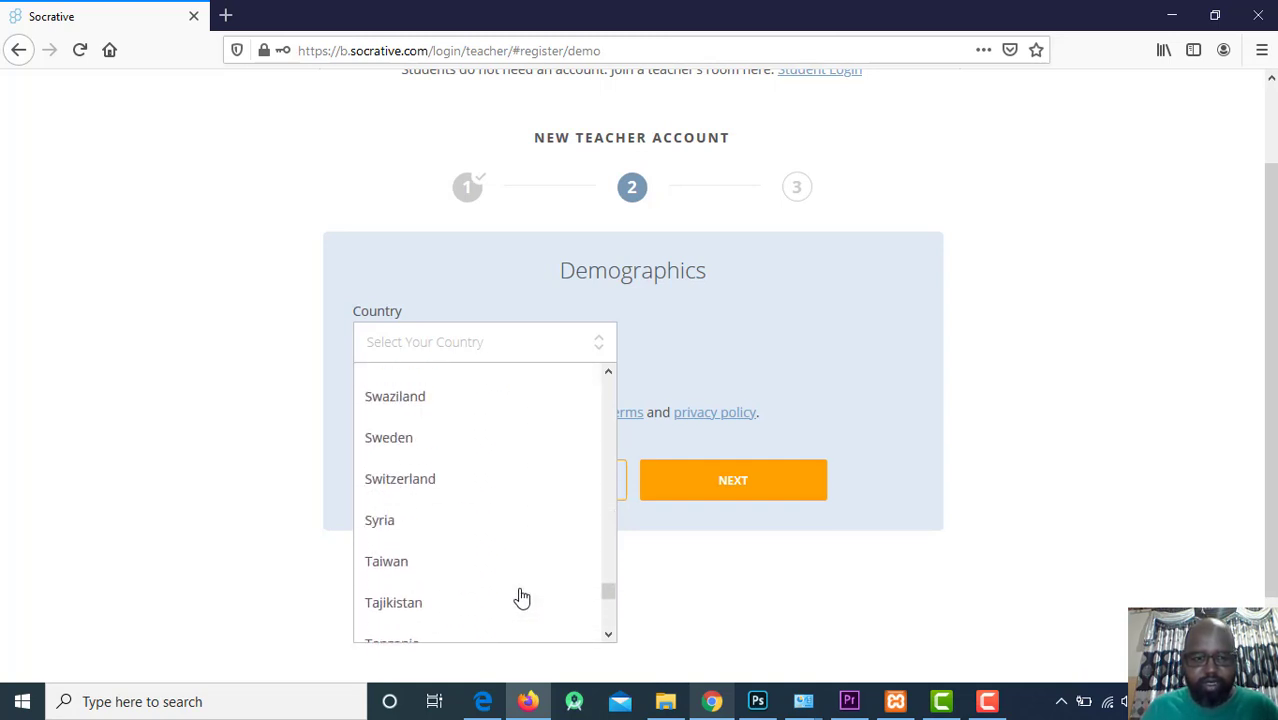
scroll(521, 597, "up", 5)
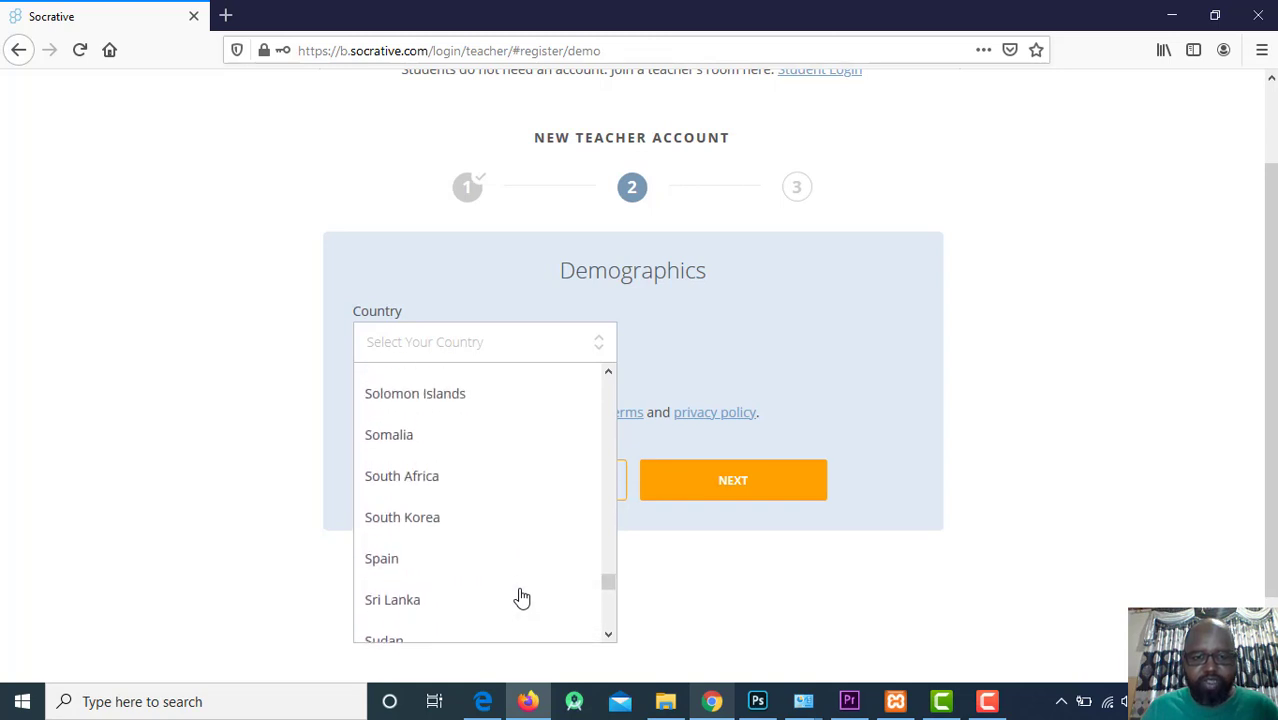
left_click(436, 495)
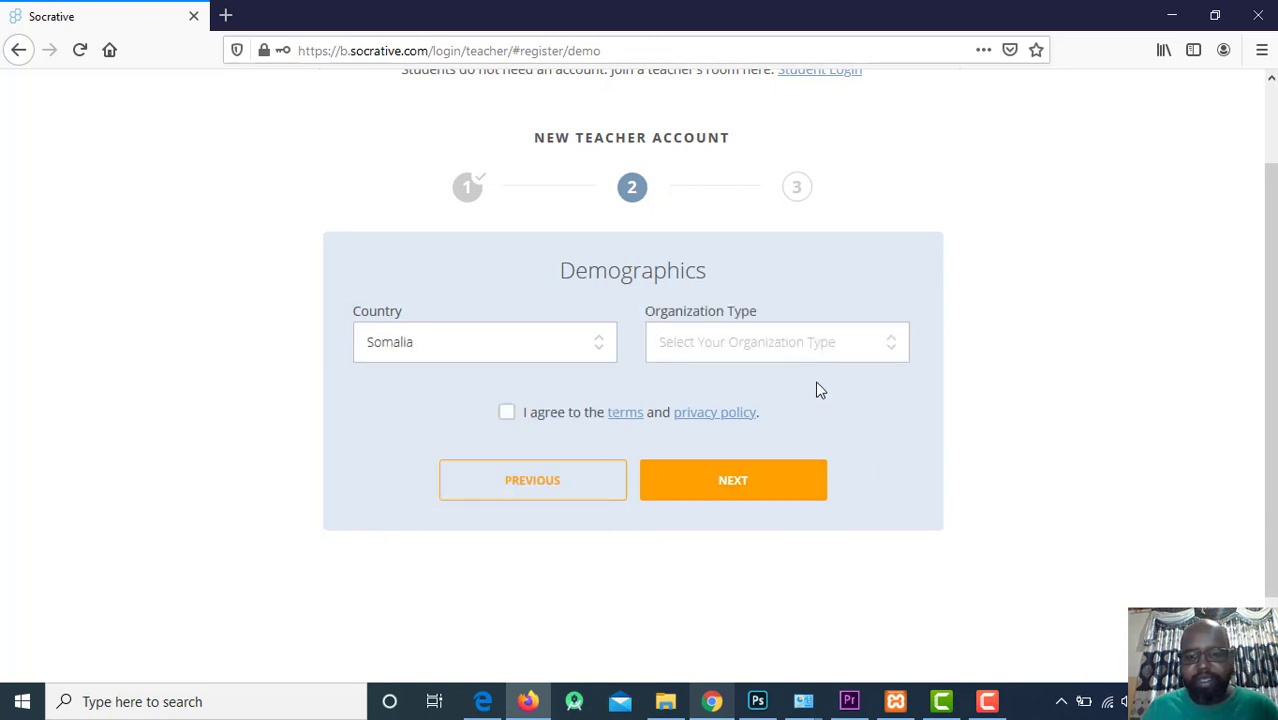
Set organization type University, name Lastech, role Teacher, accept the terms and continue.
left_click(718, 346)
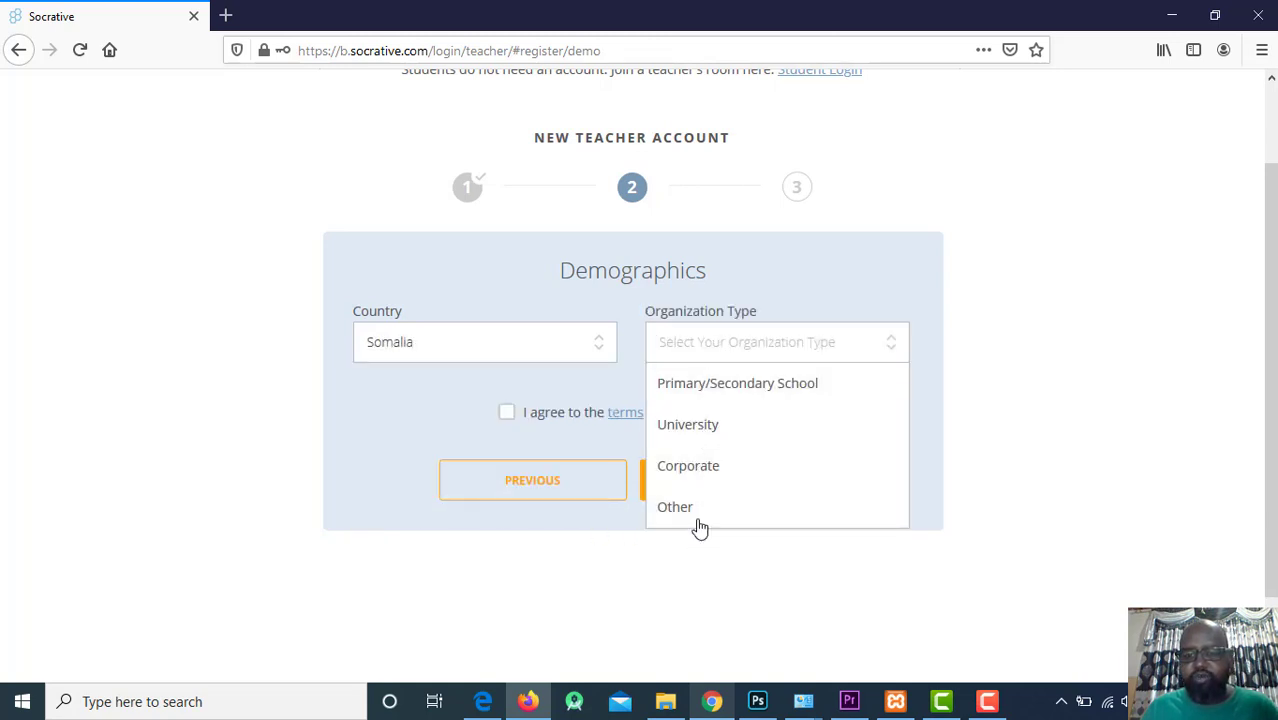
left_click(705, 430)
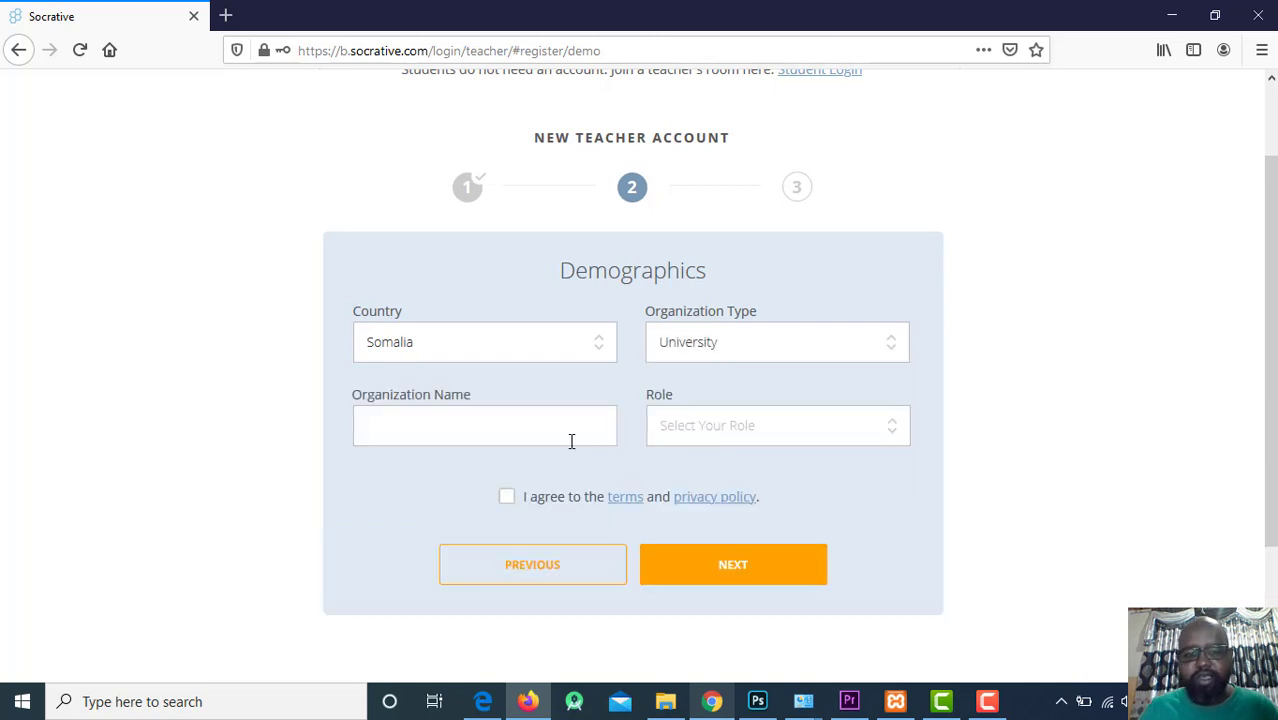
left_click(456, 436)
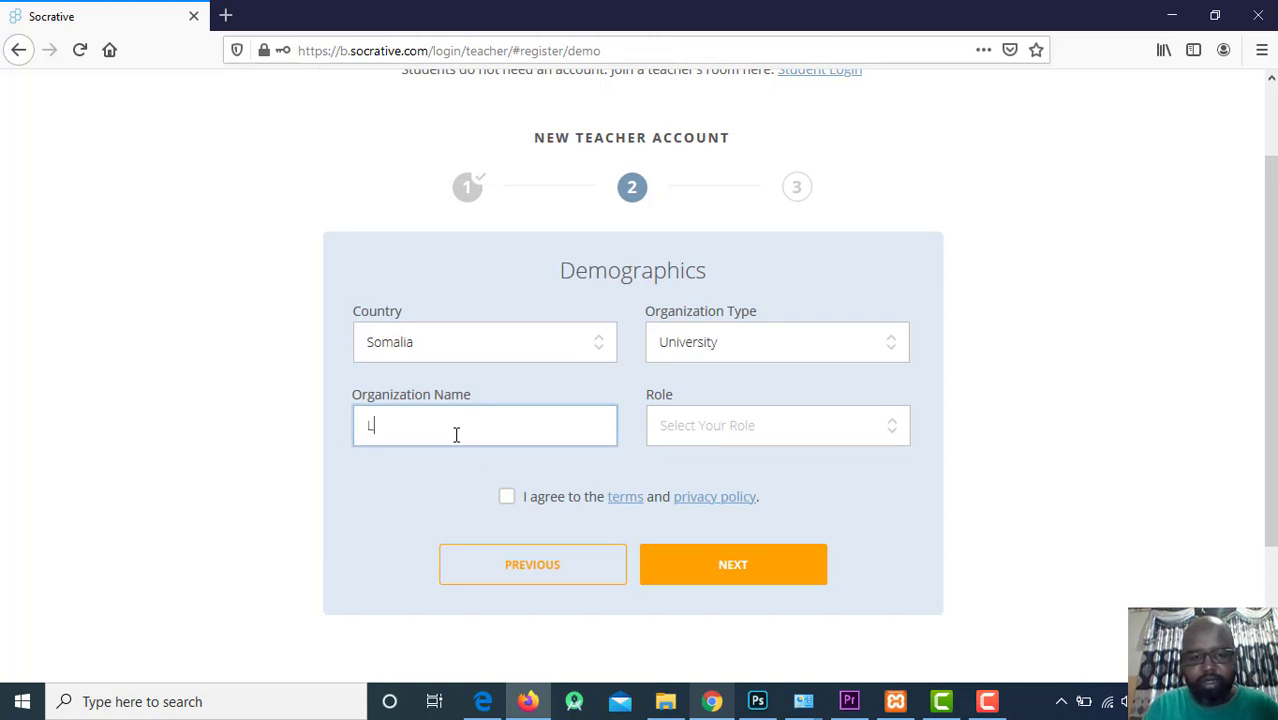
type("Lastech")
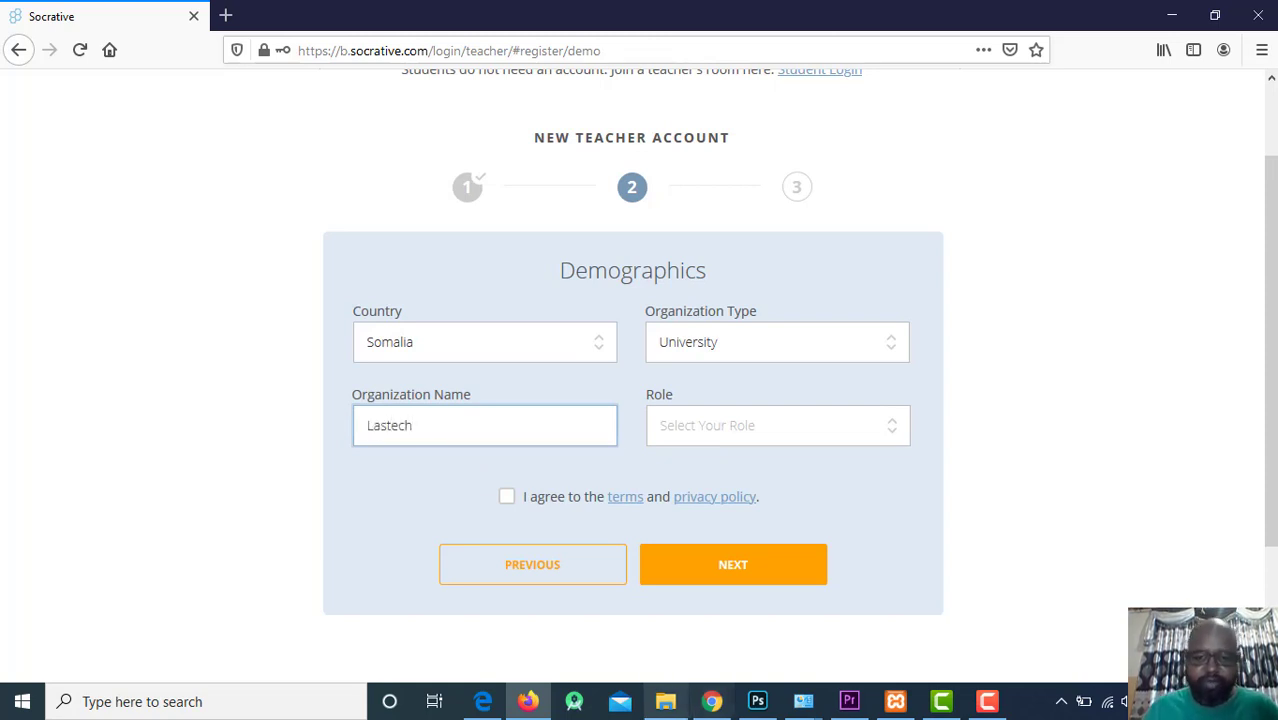
left_click(785, 427)
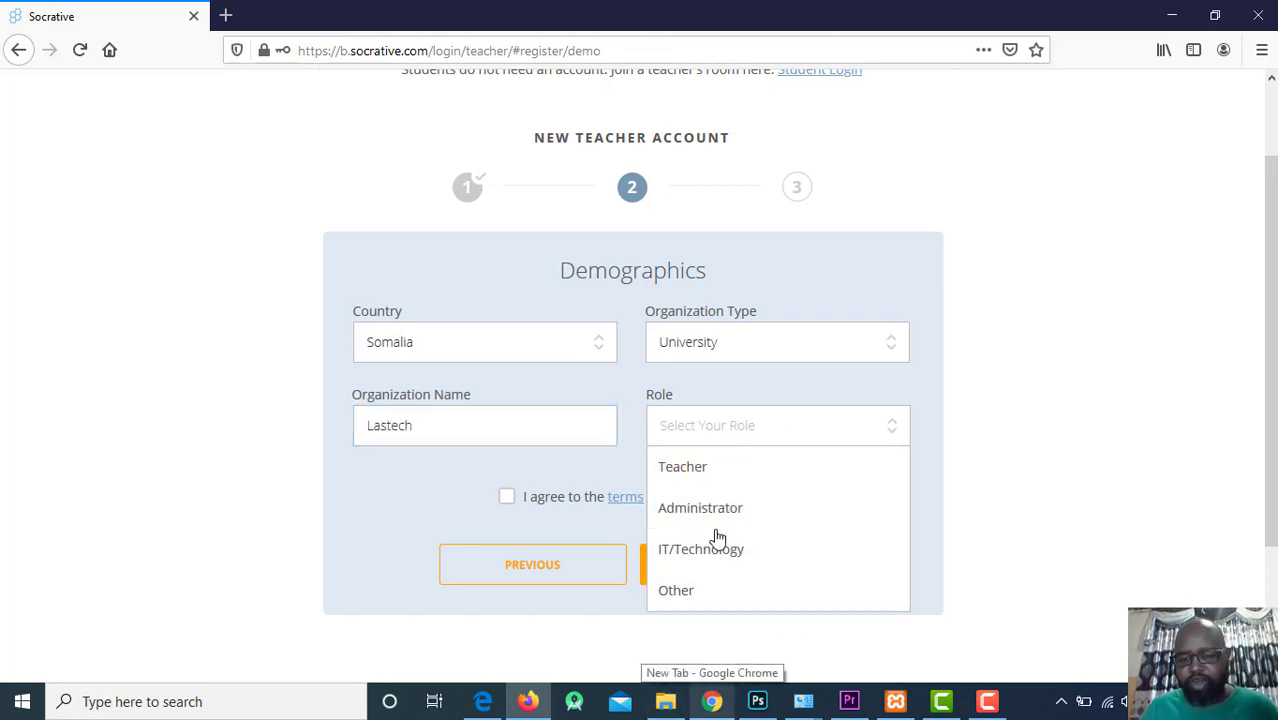
left_click(700, 470)
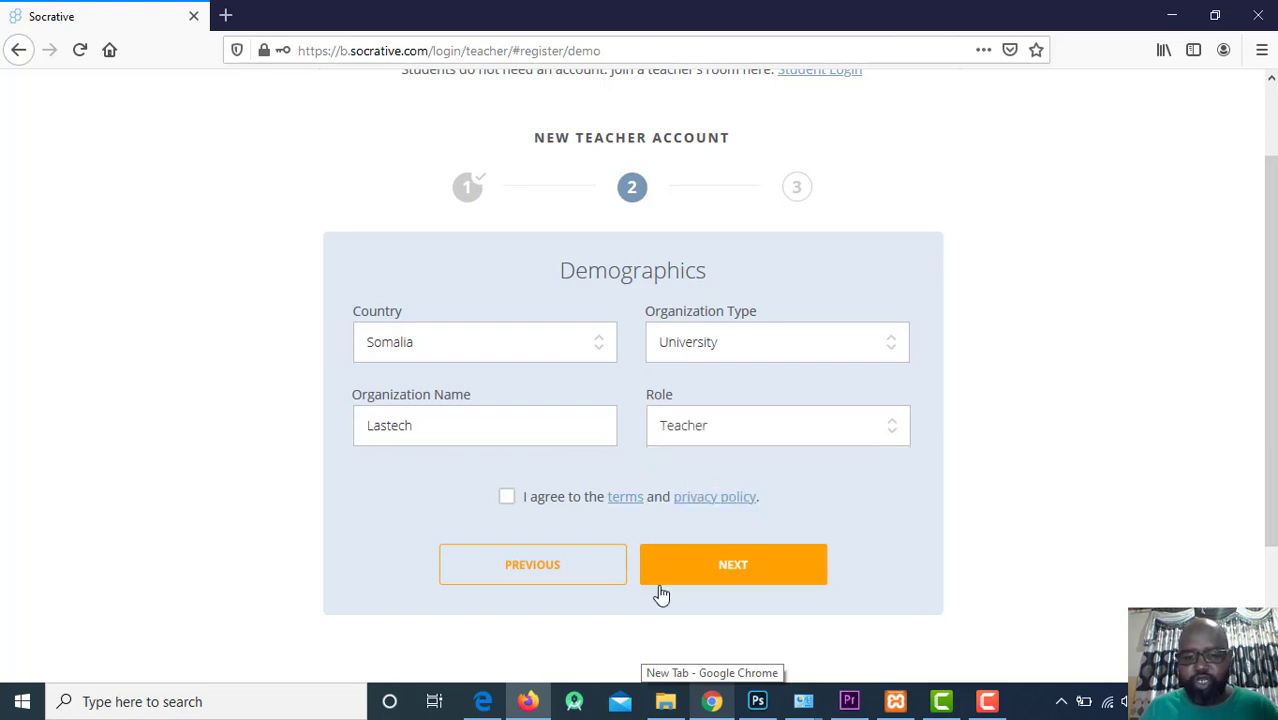
left_click(506, 497)
left_click(793, 578)
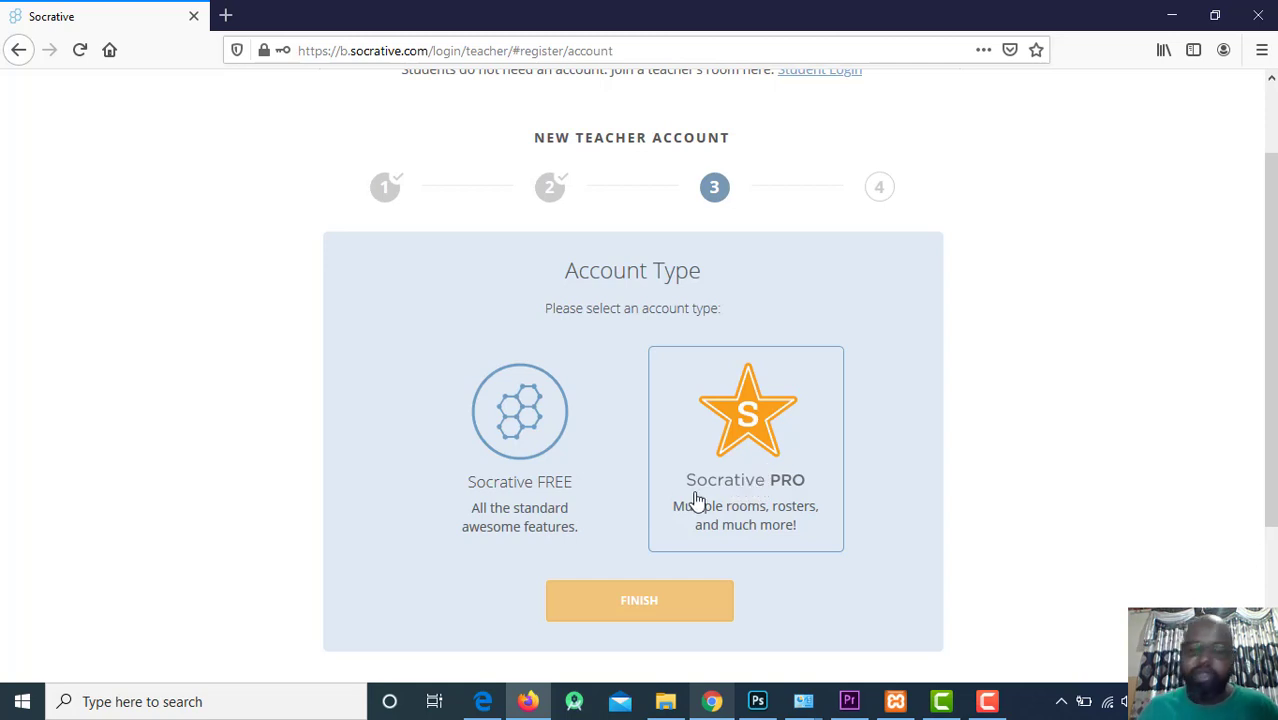
Pick the Socrative FREE account type and finish registration.
left_click(528, 465)
left_click(650, 597)
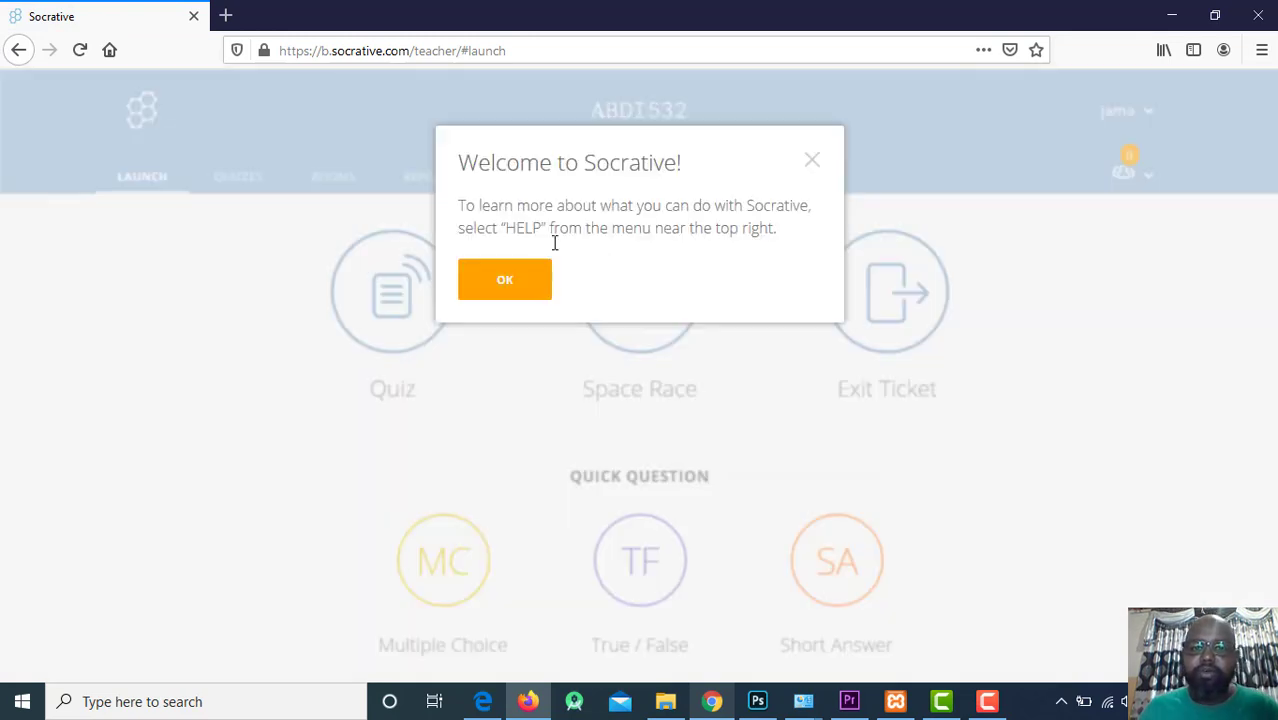
Dismiss the Welcome to Socrative message and open the Quiz launch dialog listing World Facts Quiz.
left_click(524, 288)
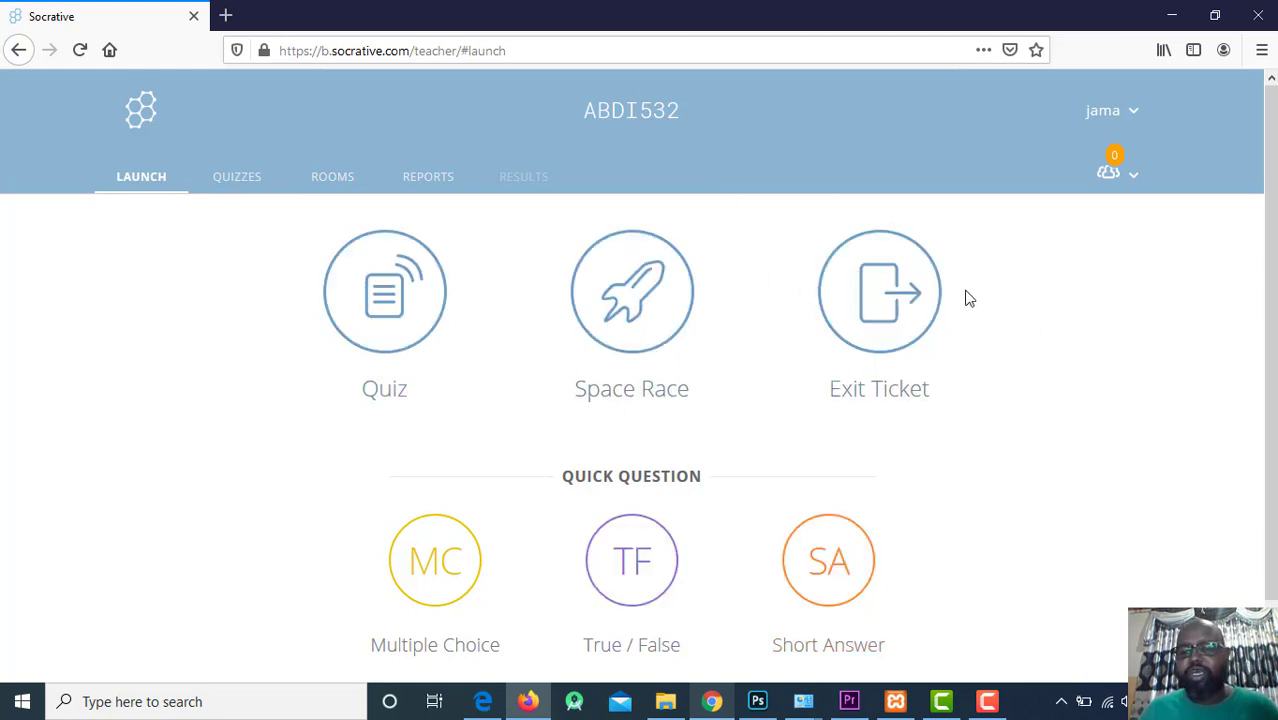
scroll(900, 360, "down", 1)
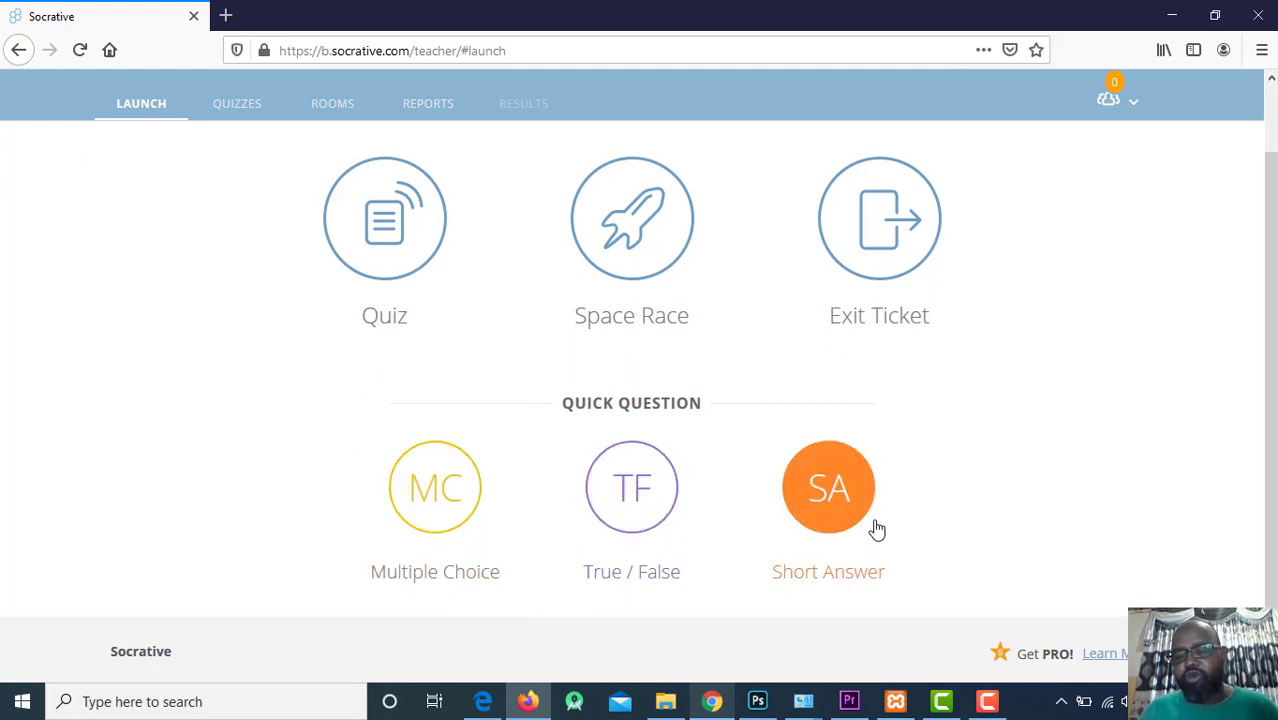
left_click(396, 207)
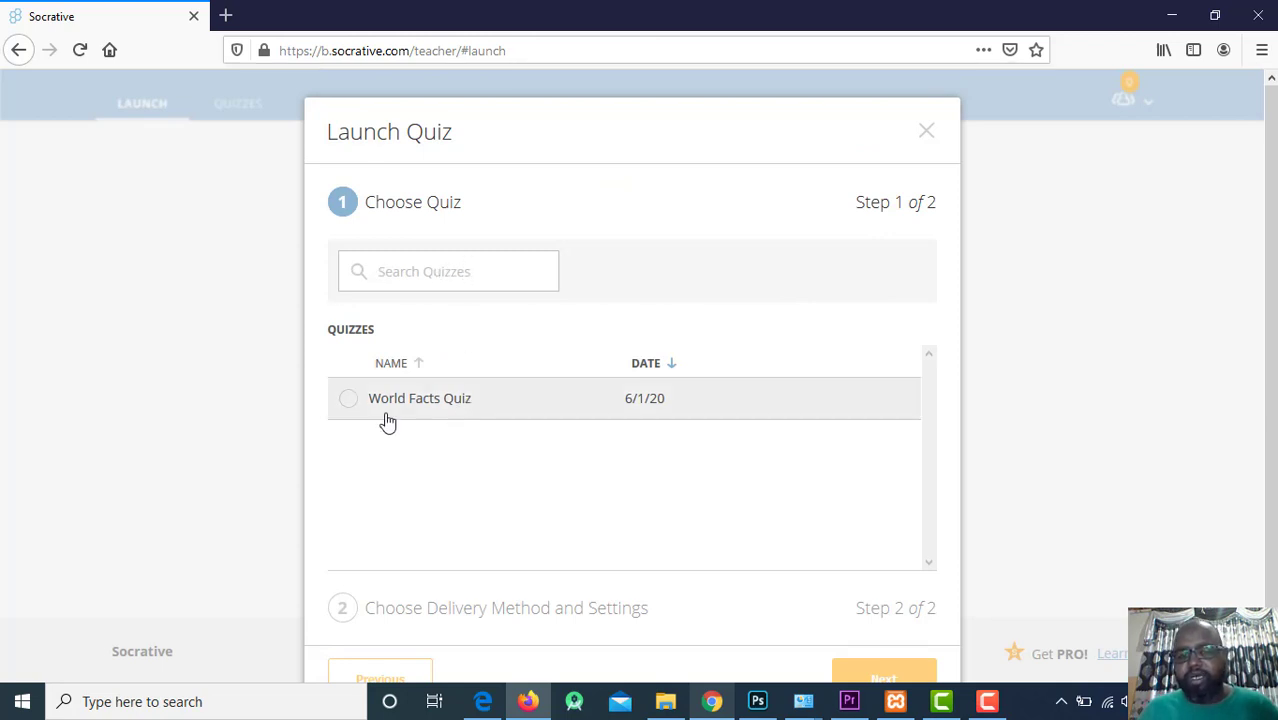
Select World Facts Quiz, view its delivery settings, then close the Launch Quiz dialog unstarted.
left_click(381, 274)
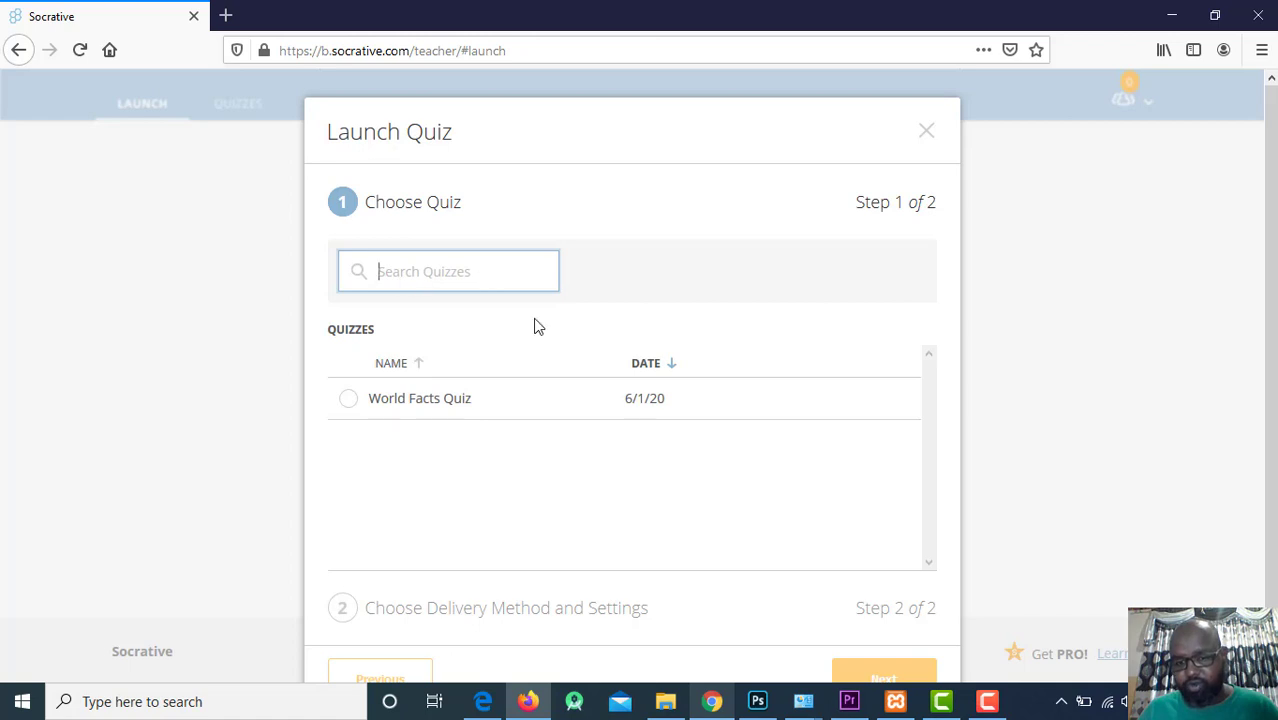
scroll(821, 364, "down", 1)
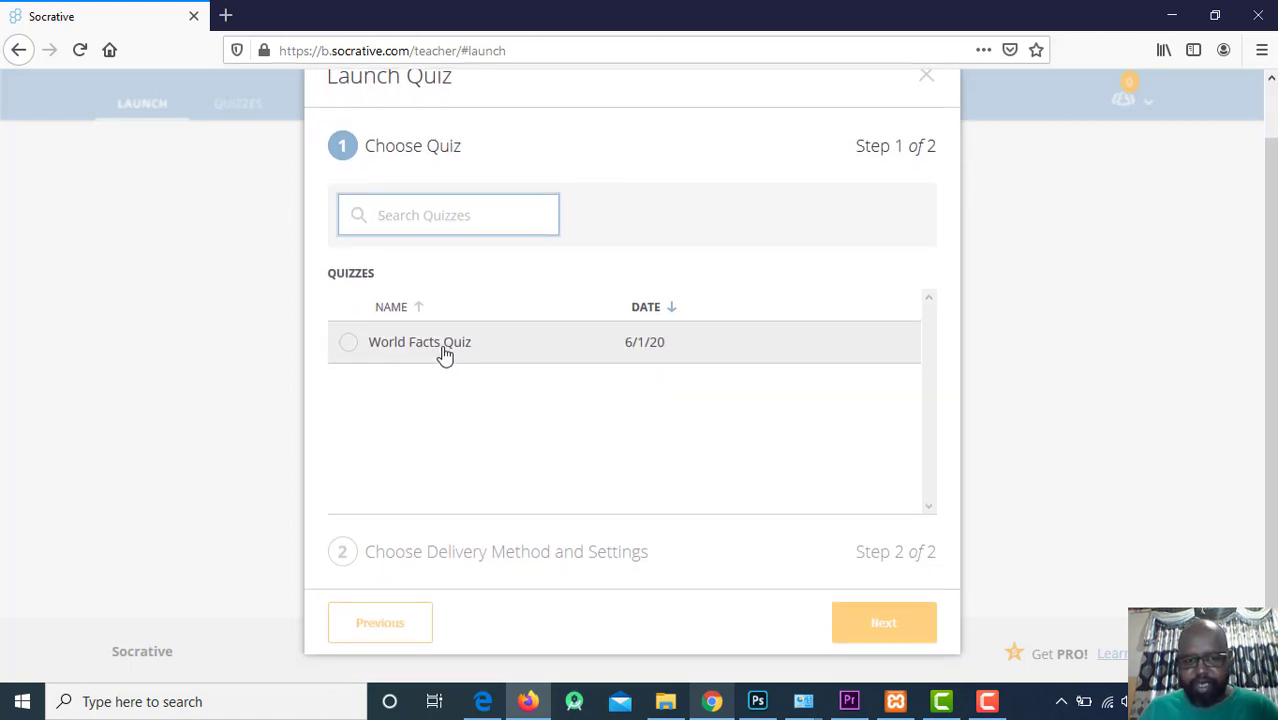
left_click(441, 354)
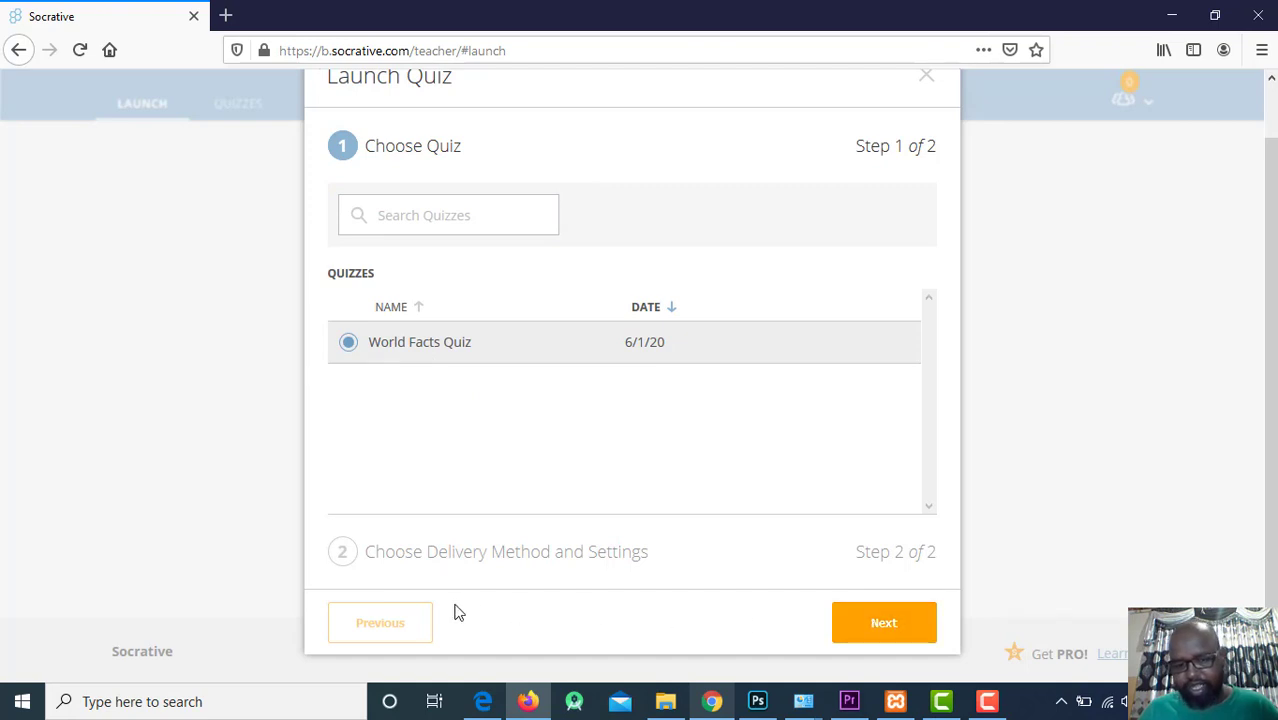
left_click(877, 640)
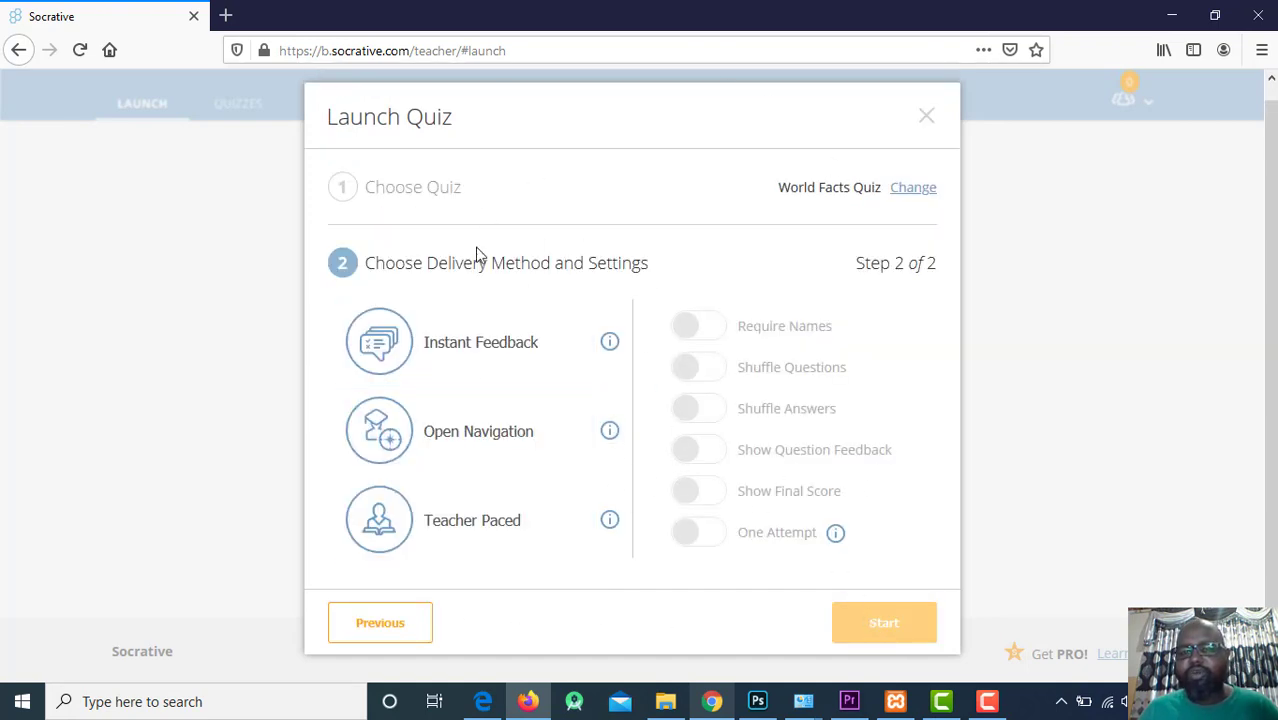
left_click(927, 117)
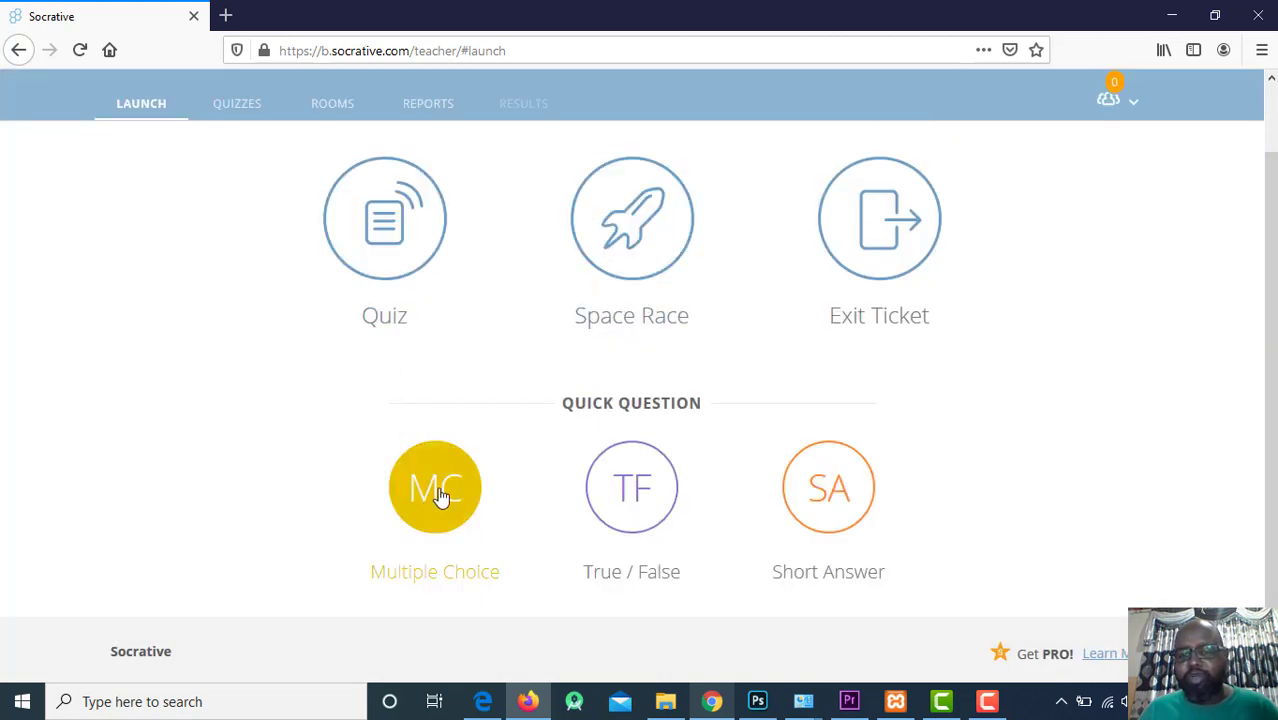
Launch a Multiple Choice quick question.
left_click(632, 478)
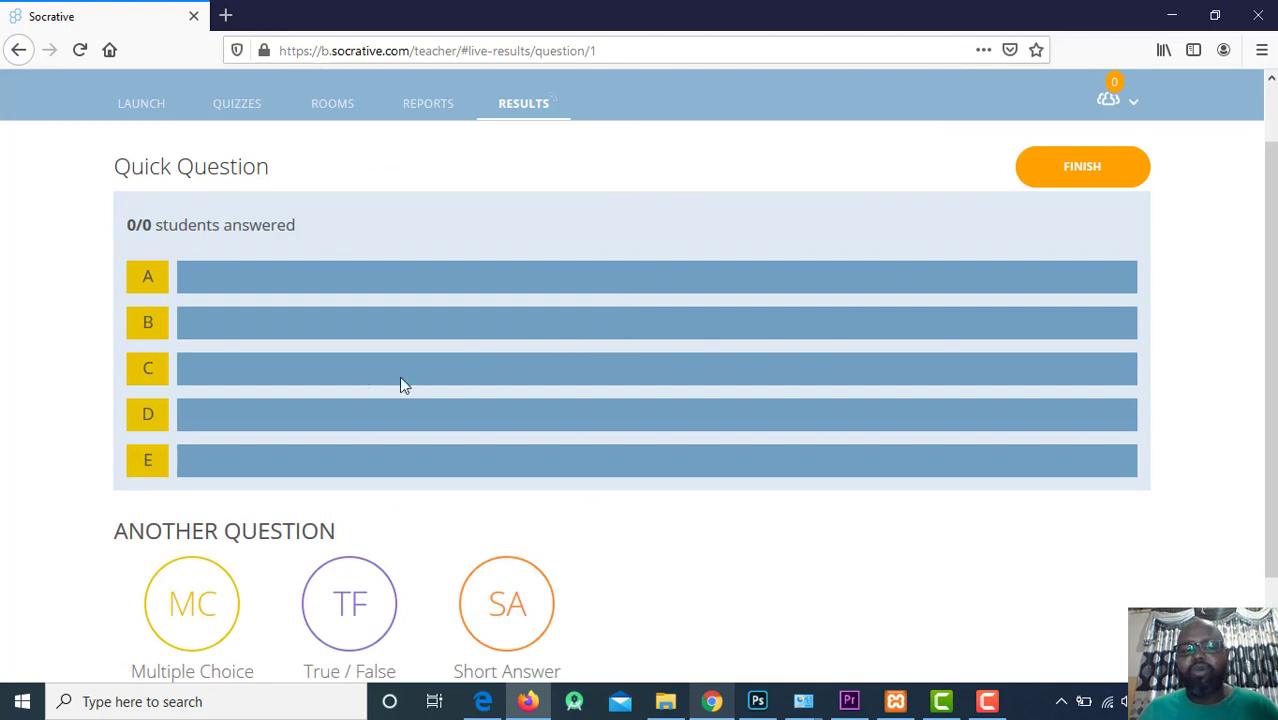
scroll(846, 368, "down", 2)
scroll(845, 372, "up", 3)
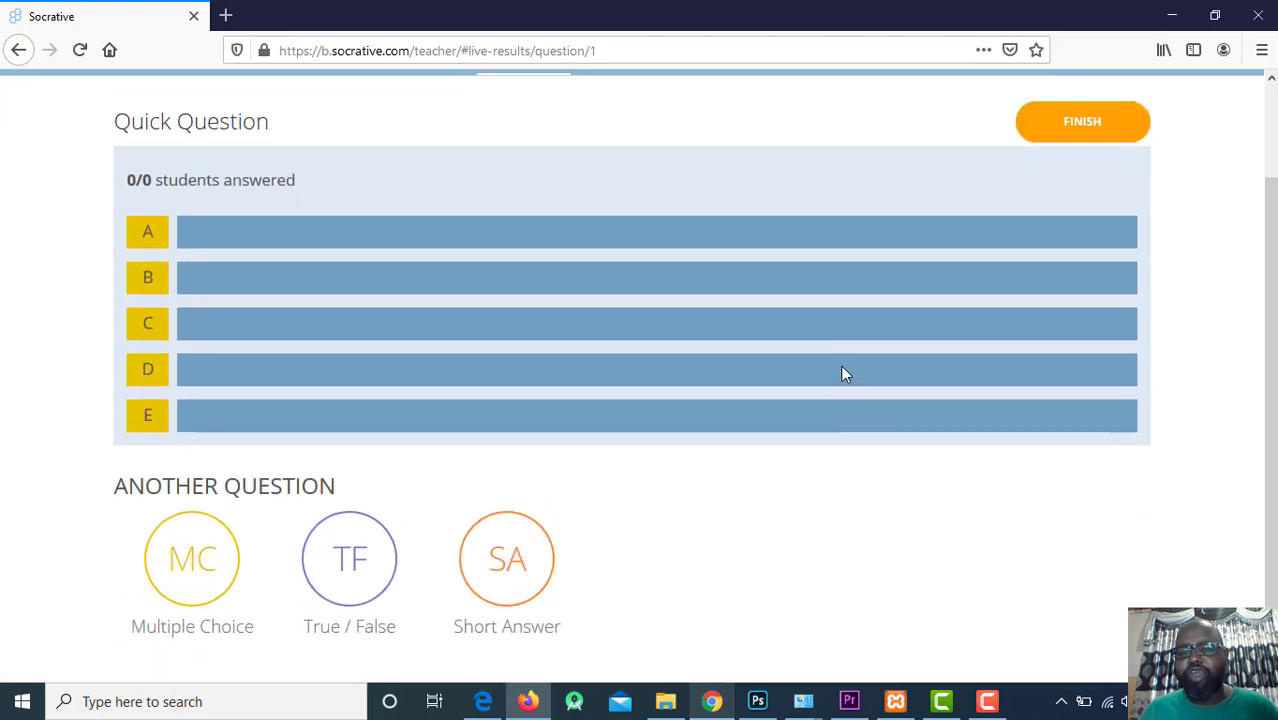
scroll(733, 322, "up", 1)
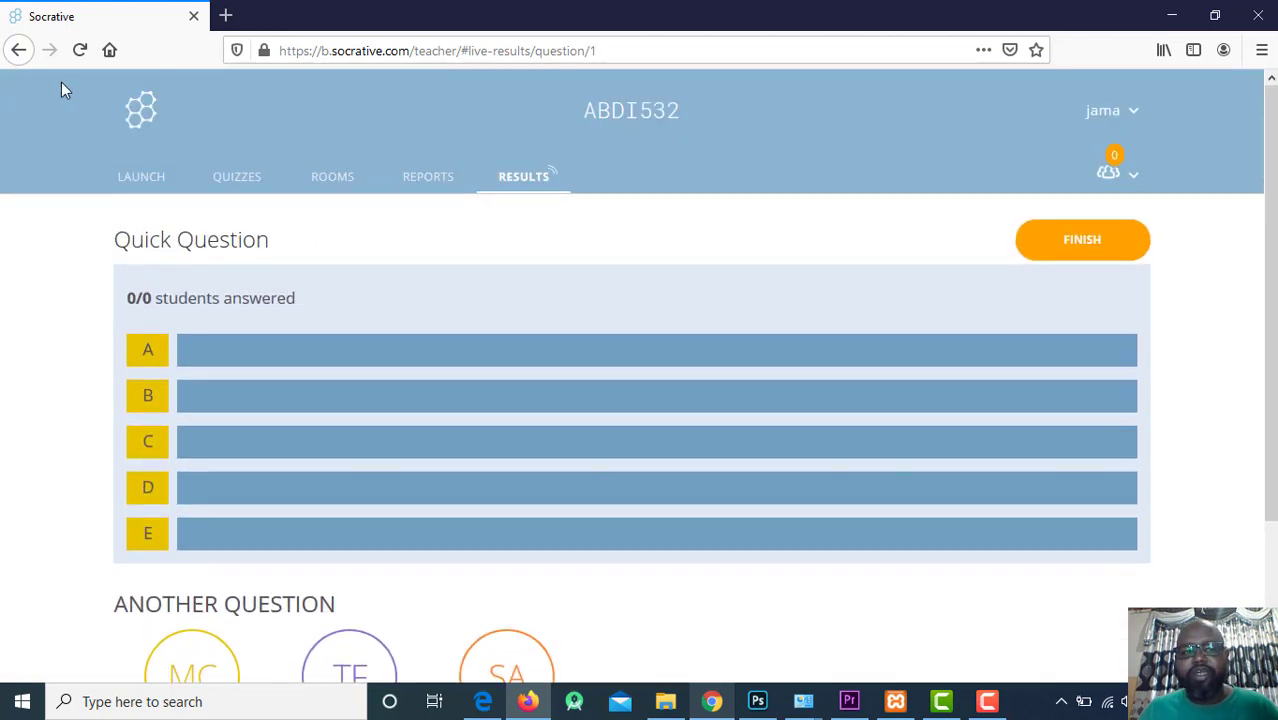
Tour the Quizzes, Launch, Rooms, Reports and Results tabs, ending on the Quizzes list.
left_click(237, 180)
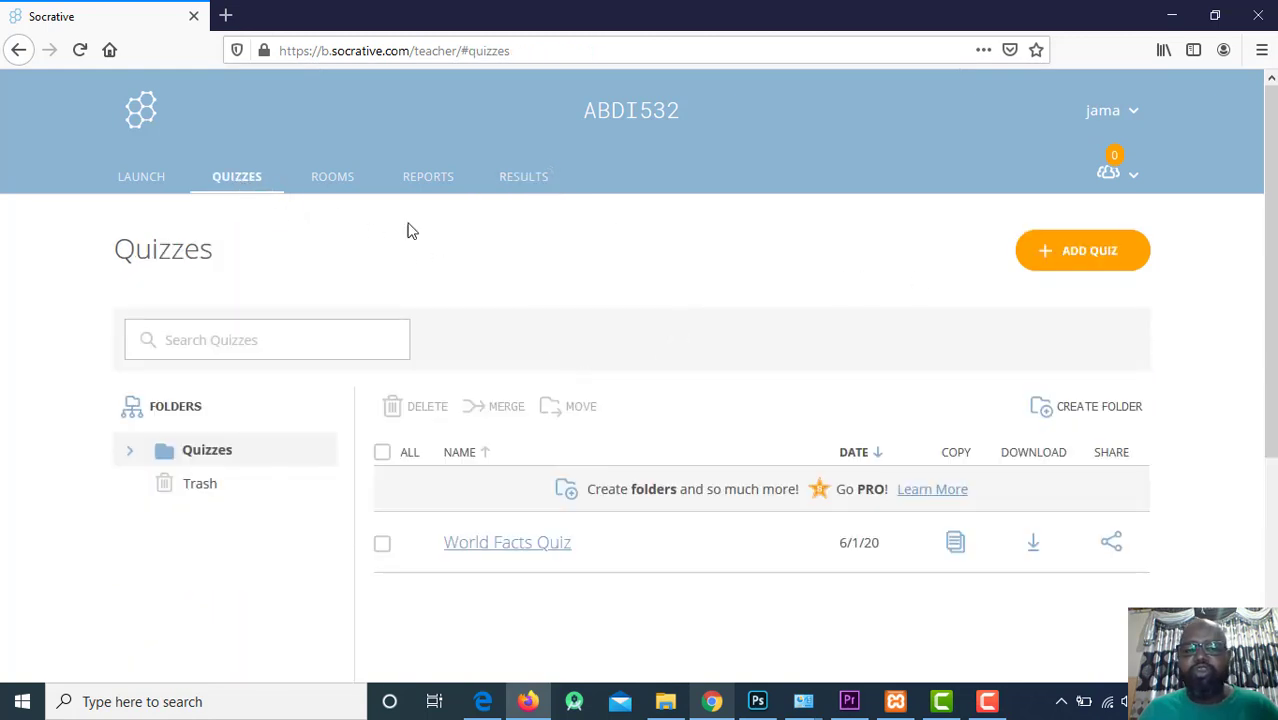
left_click(144, 194)
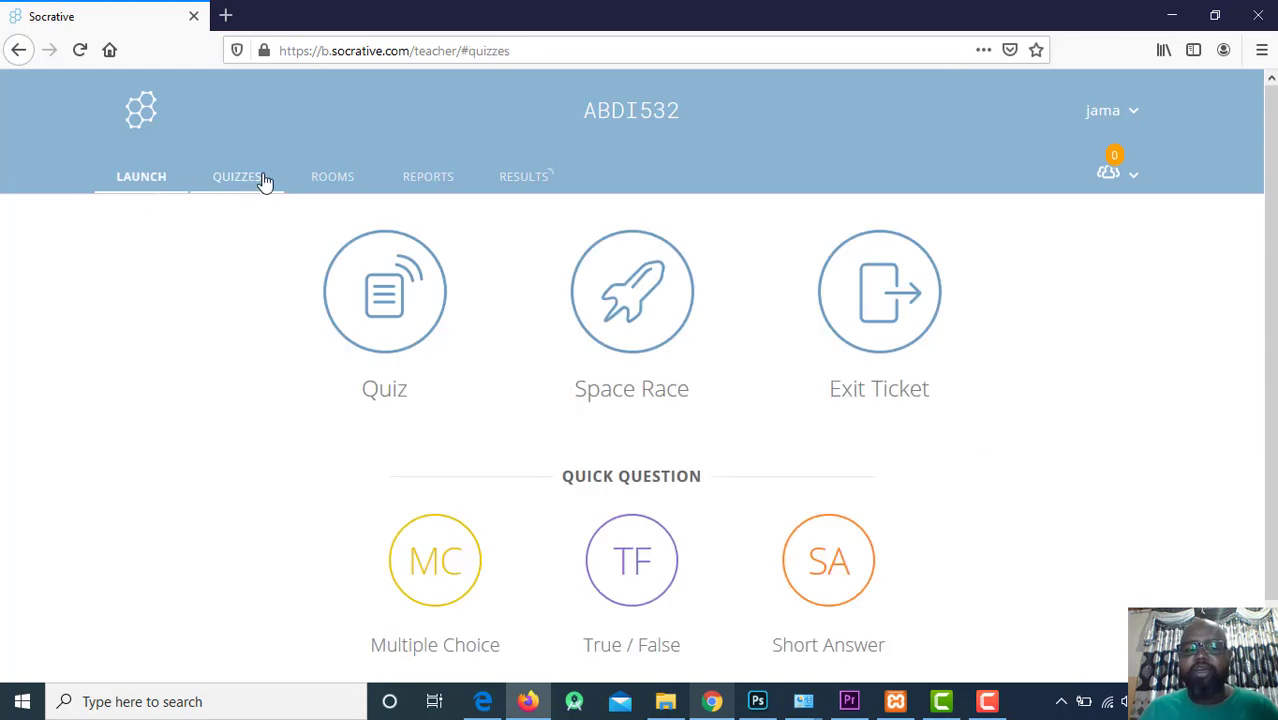
left_click(265, 182)
left_click(325, 187)
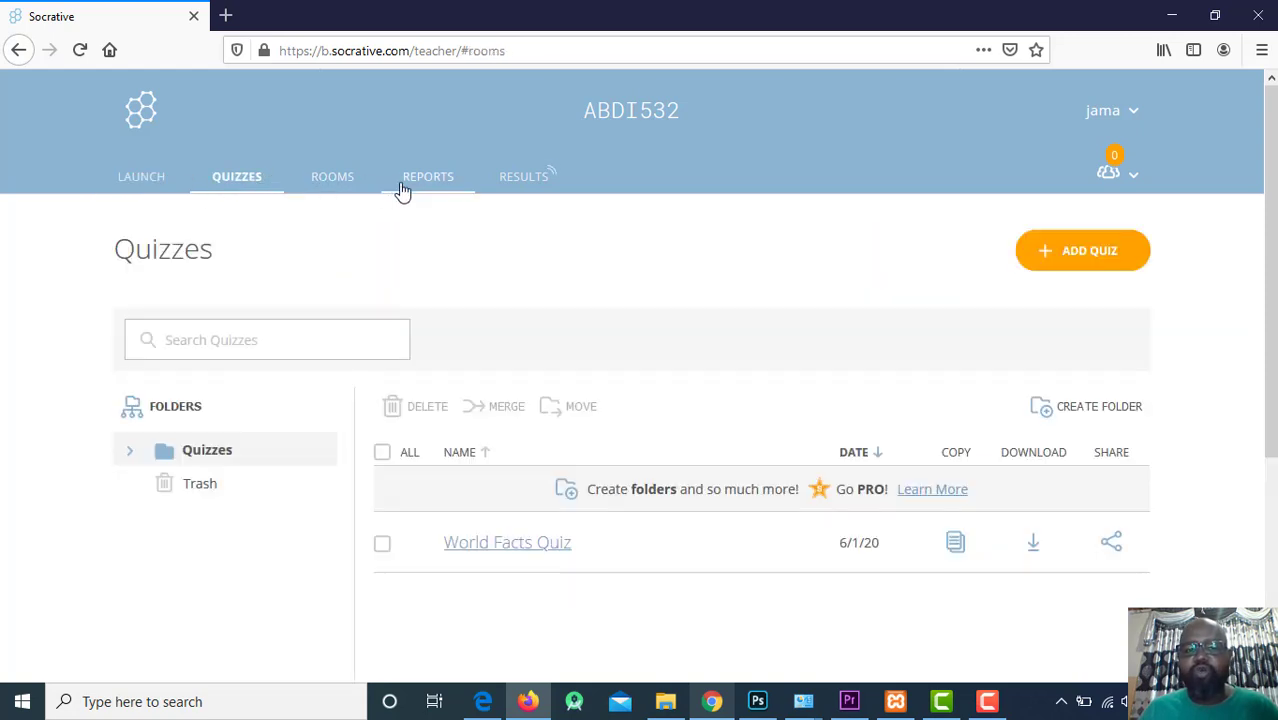
left_click(412, 190)
left_click(516, 192)
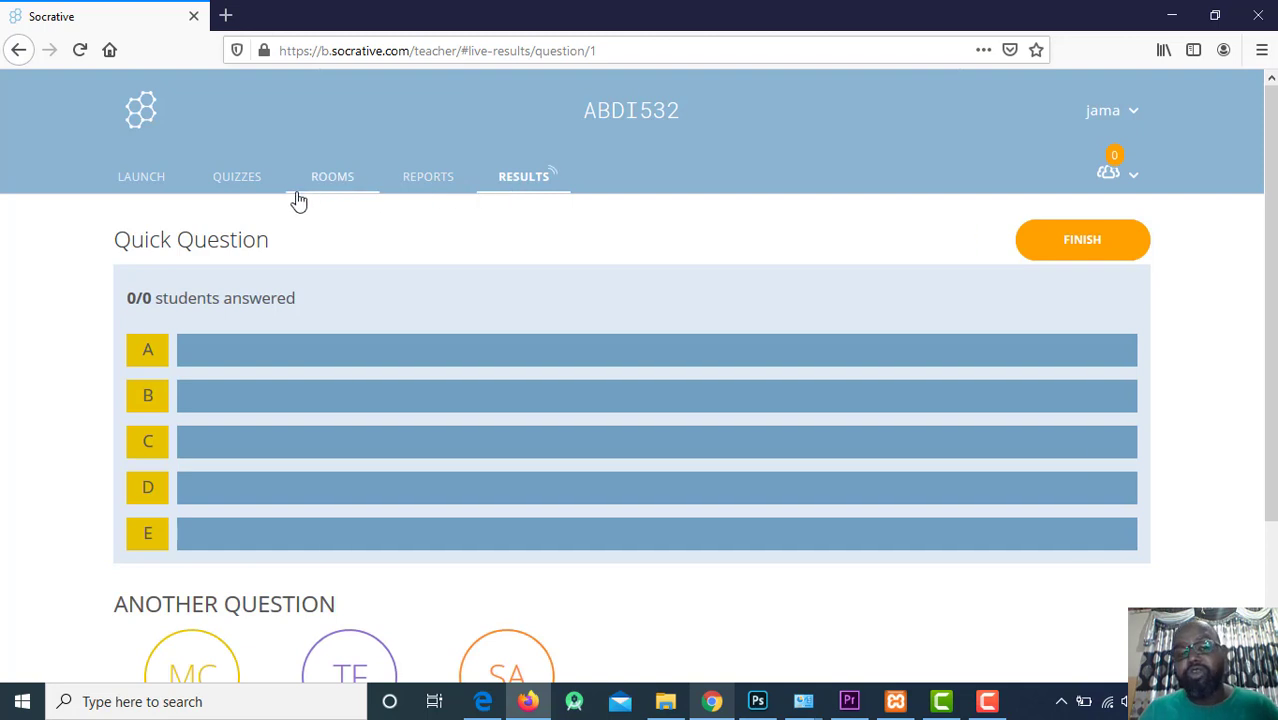
left_click(258, 188)
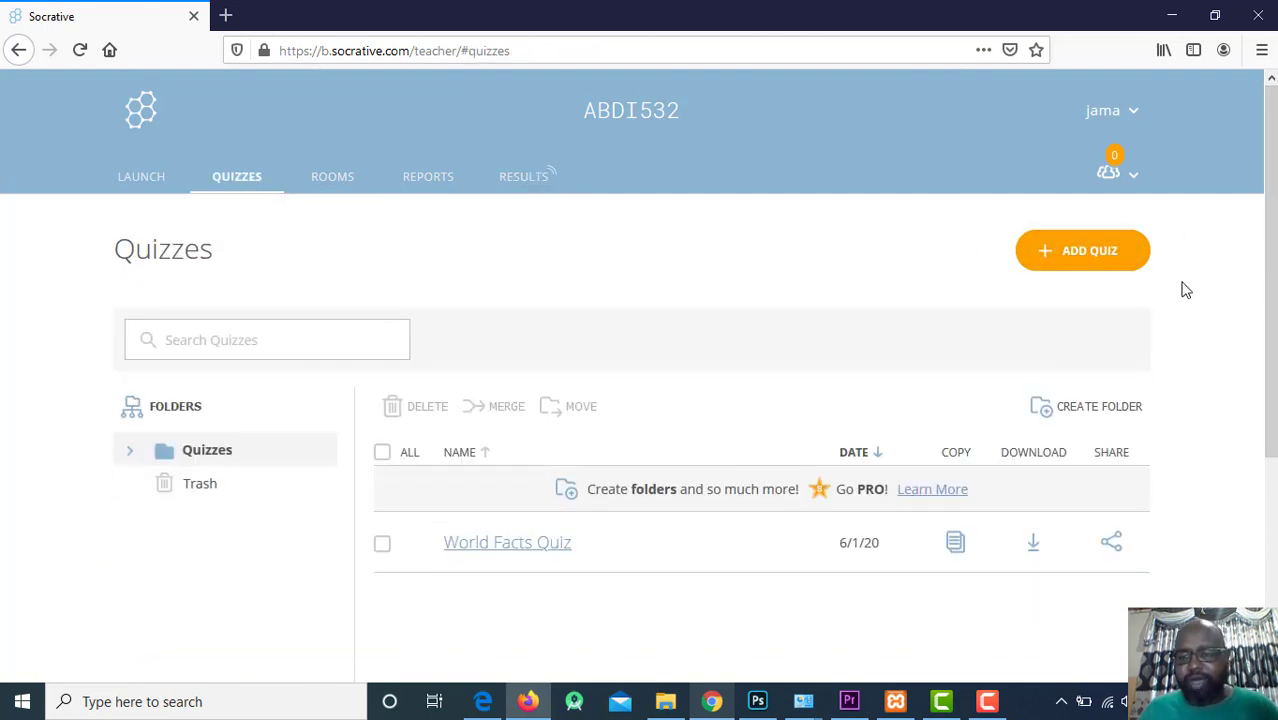
left_click(1055, 258)
Create a new quiz and add a multiple-choice question to it.
left_click(999, 297)
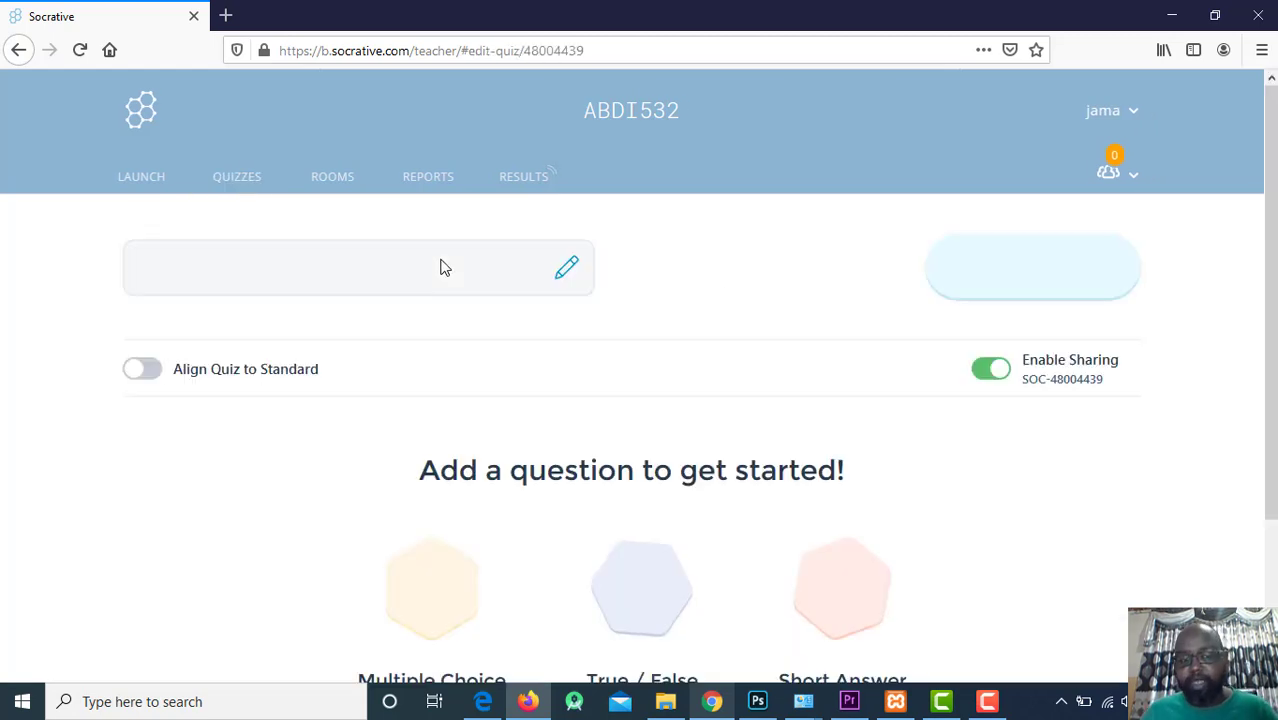
scroll(515, 340, "down", 2)
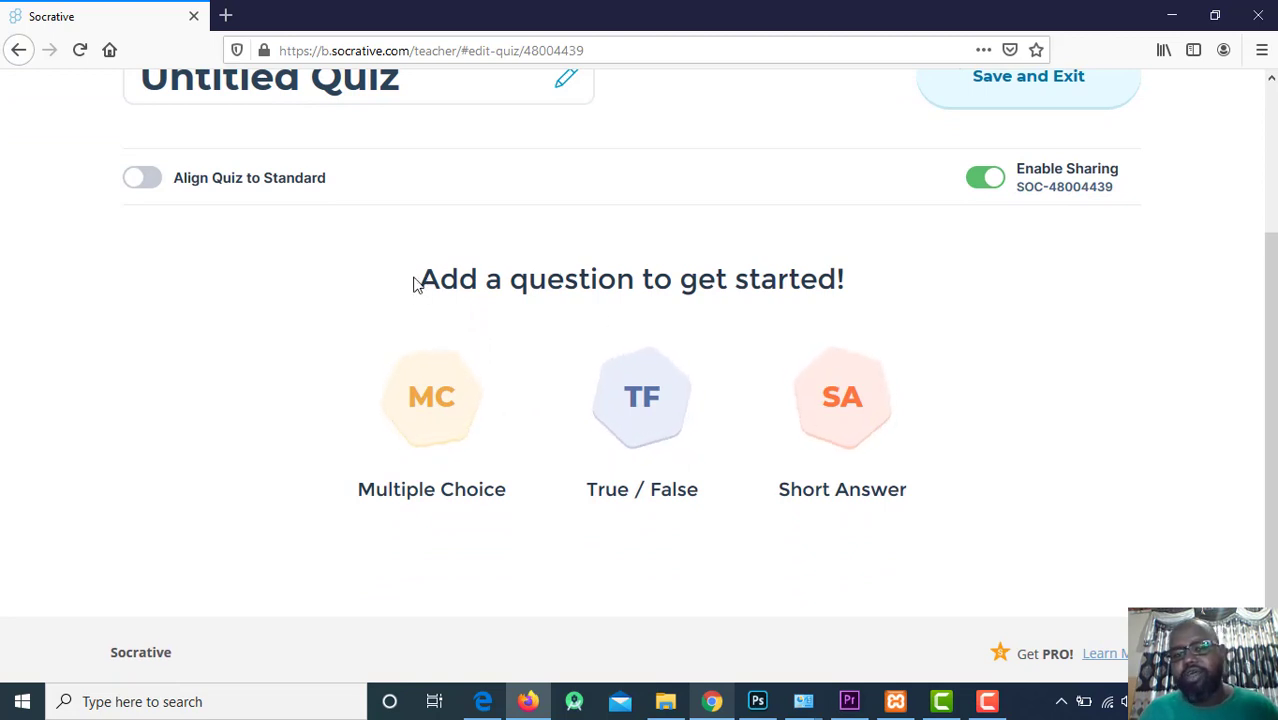
left_click_drag(431, 287, 910, 294)
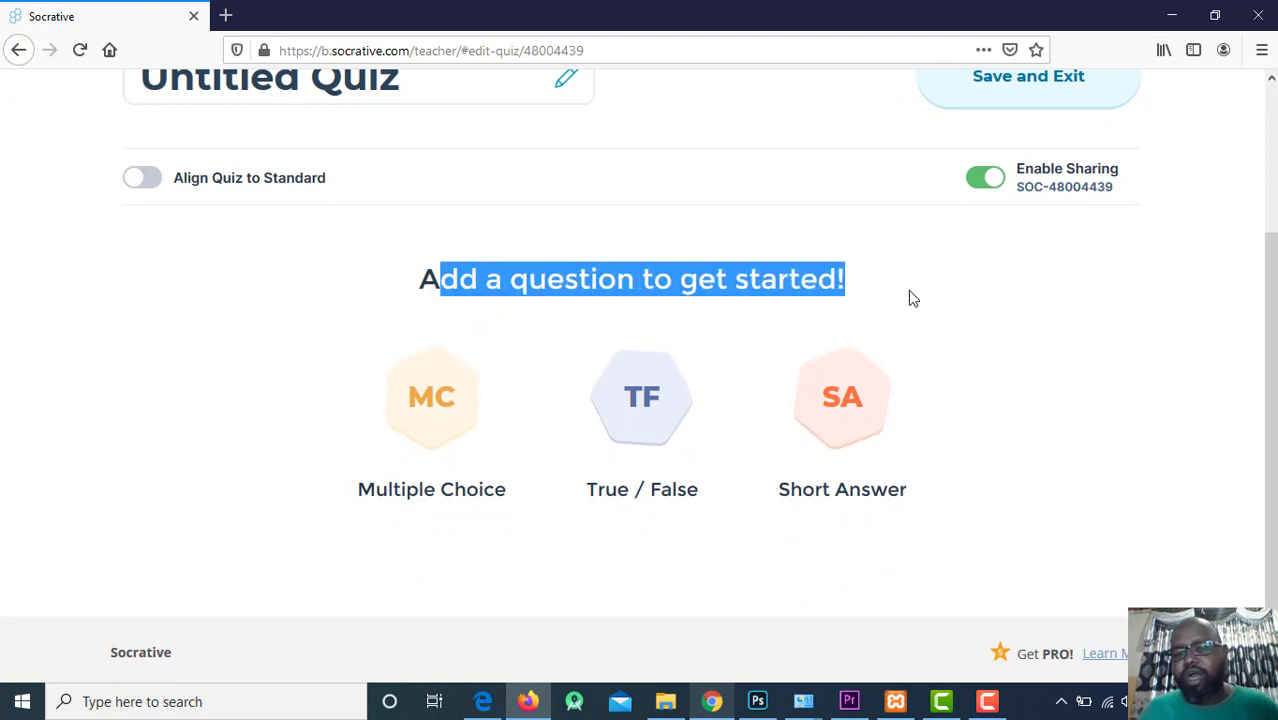
left_click_drag(355, 490, 522, 499)
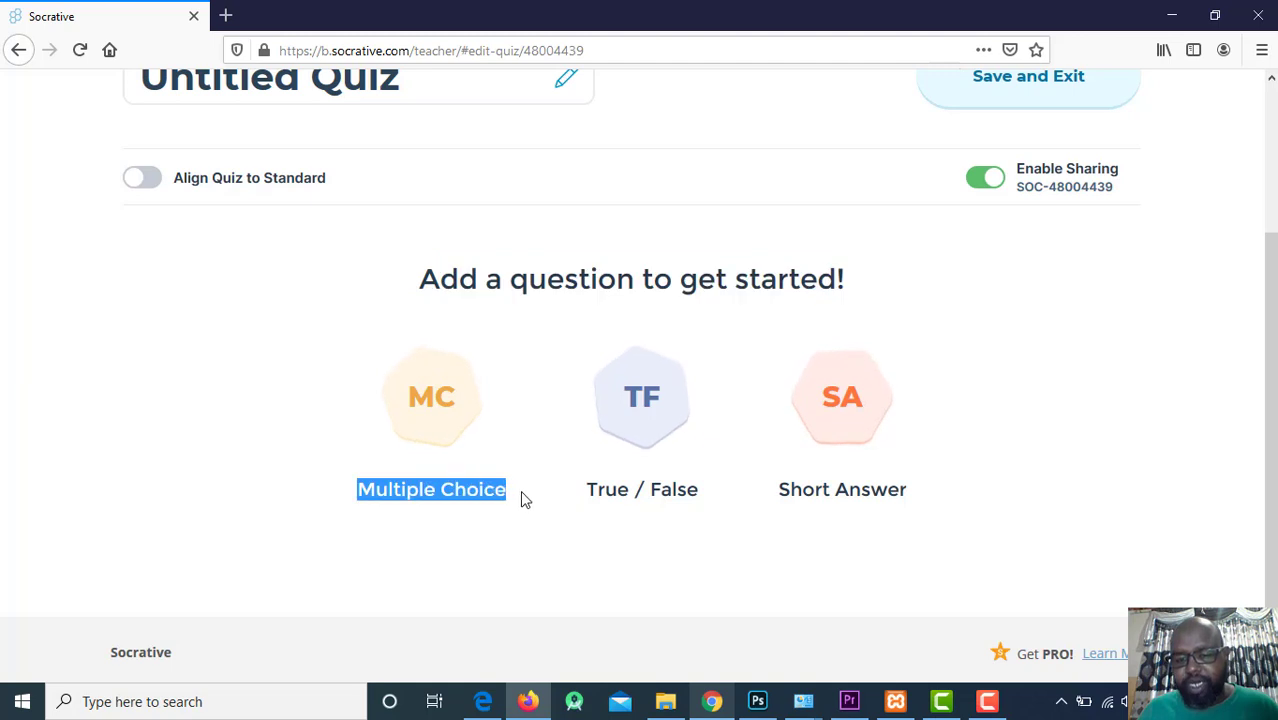
left_click_drag(606, 508, 933, 479)
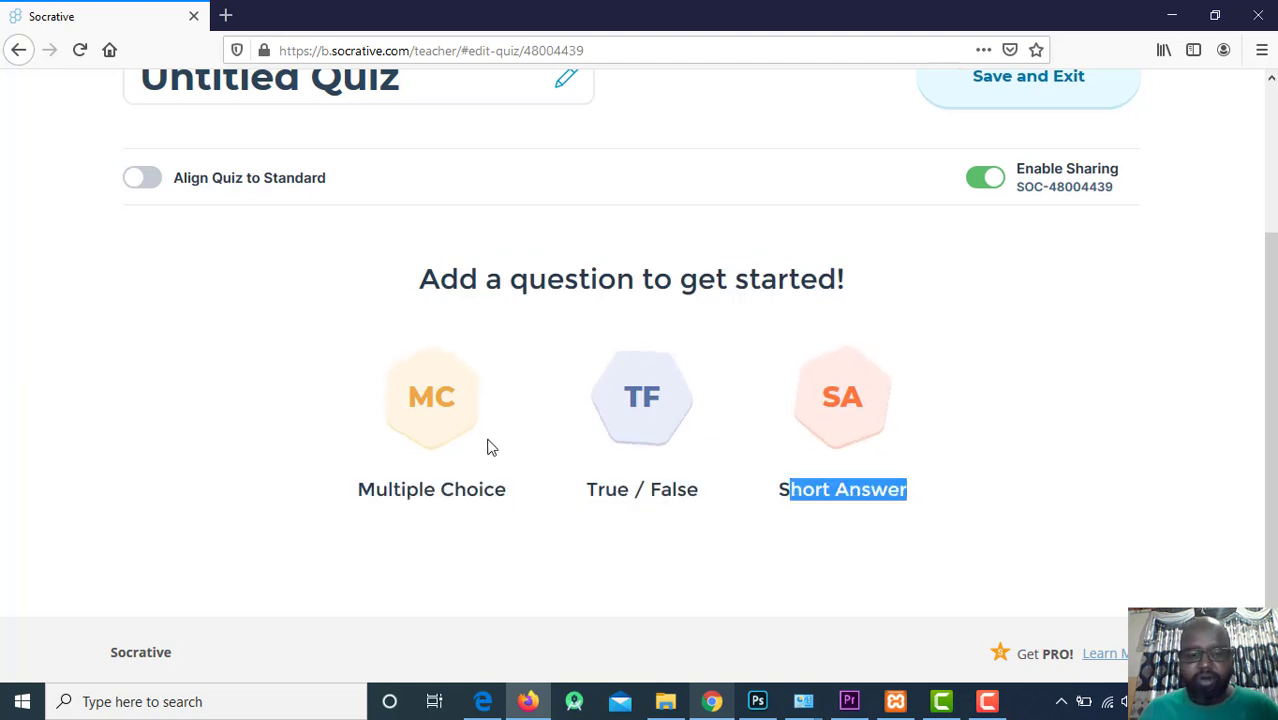
left_click(427, 390)
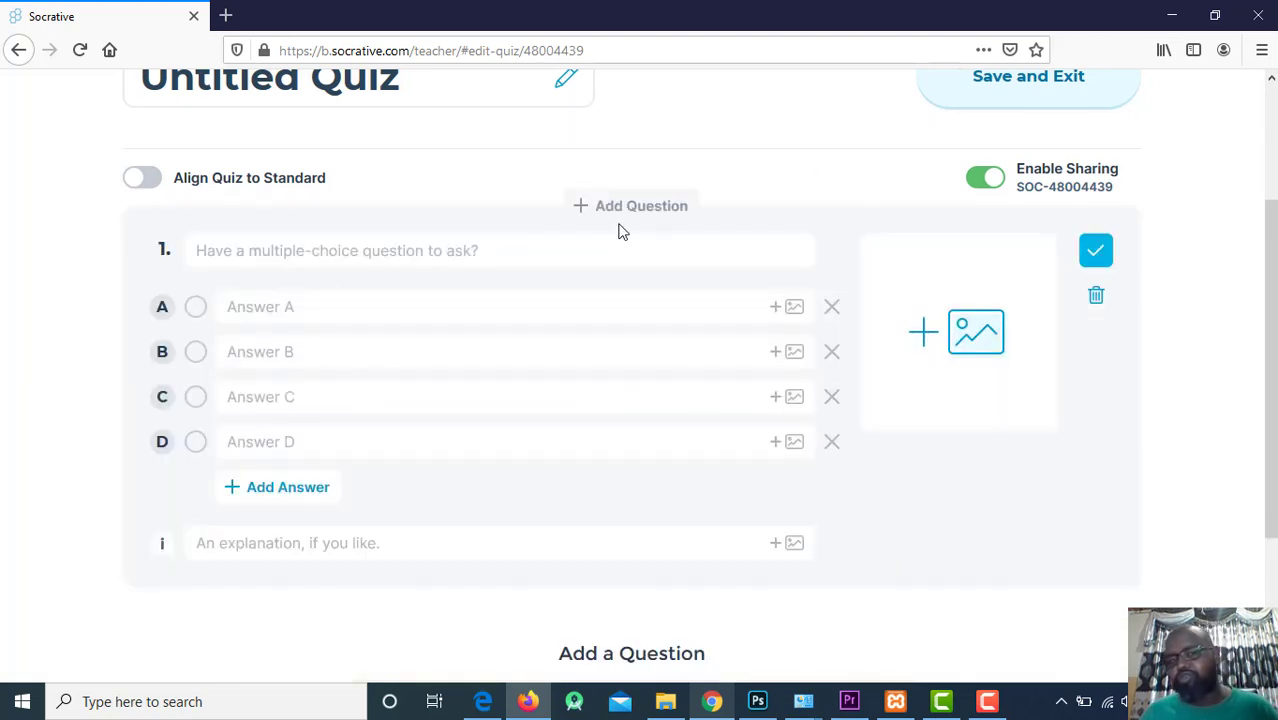
Rename the Untitled Quiz to 'AI Exam'.
scroll(628, 234, "up", 3)
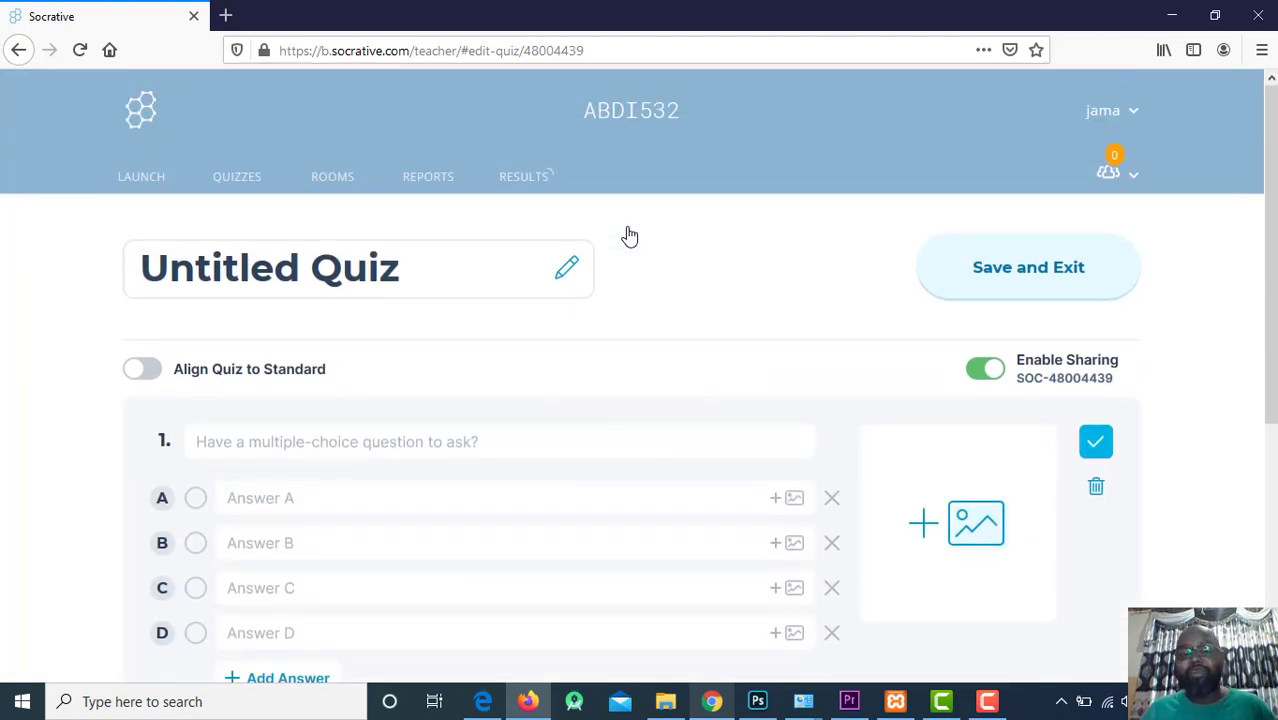
left_click(256, 245)
left_click_drag(140, 266, 420, 253)
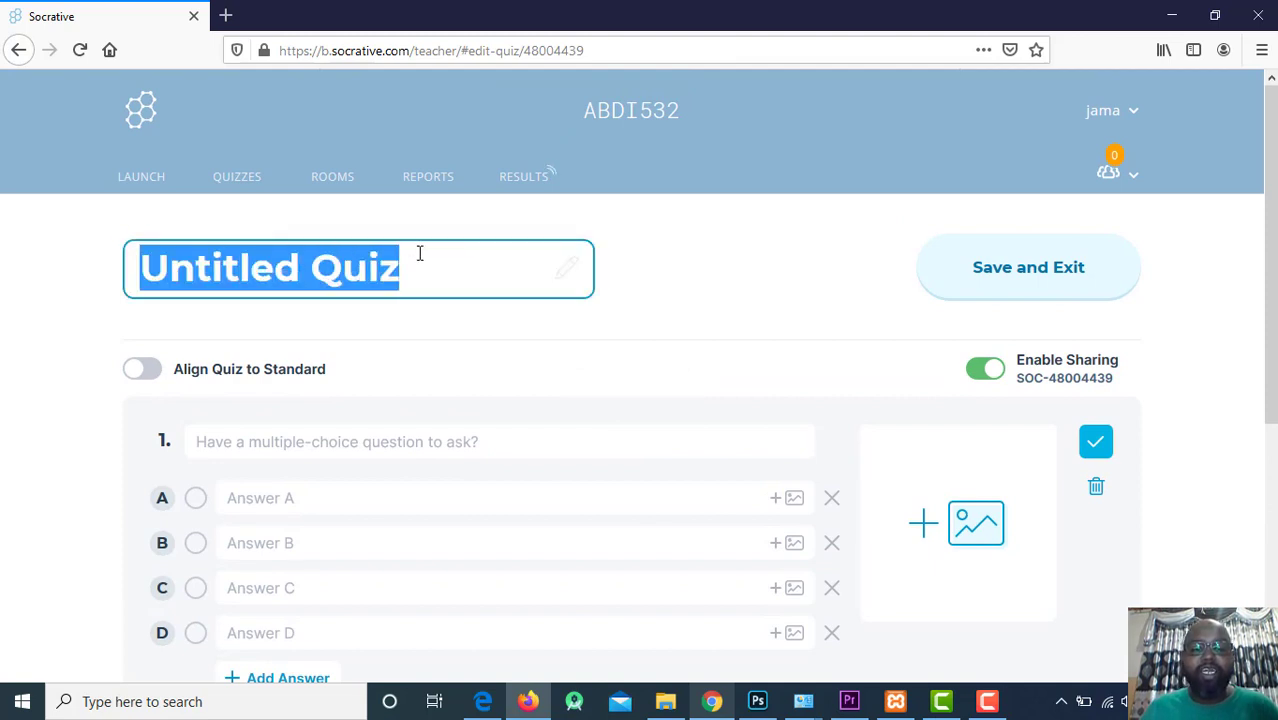
type("AI exam")
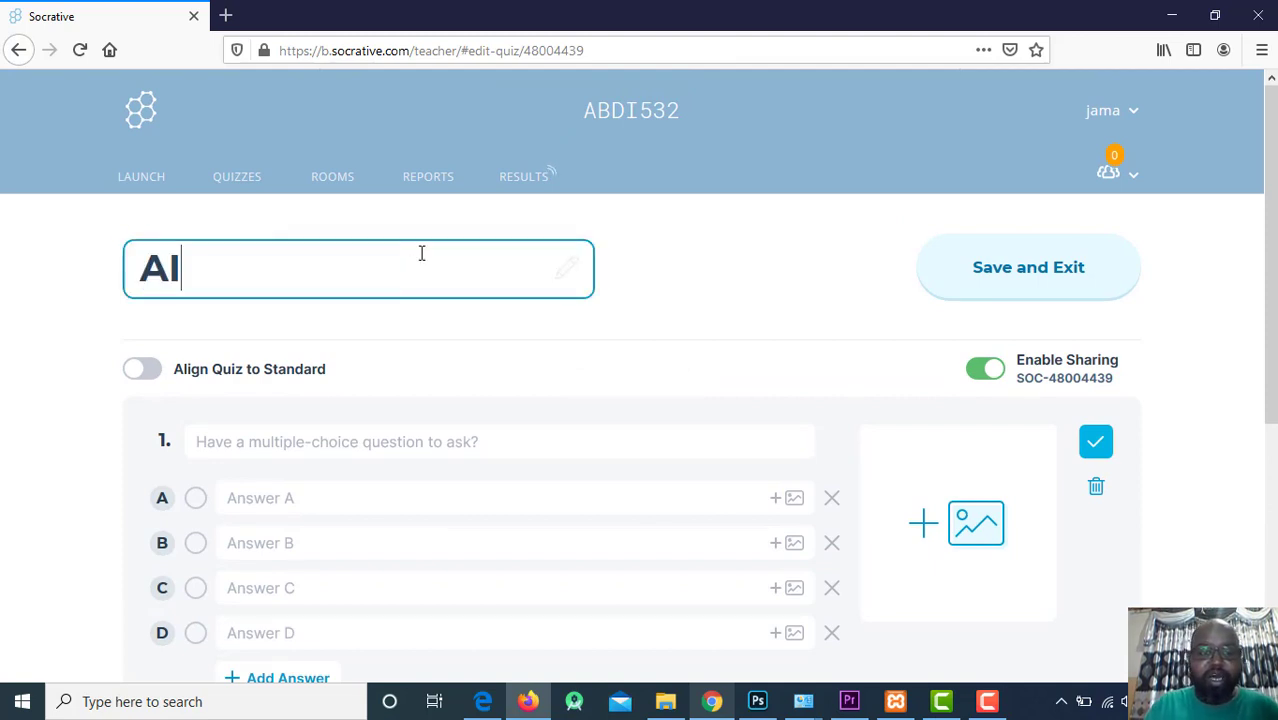
key("BackSpace")
key("BackSpace")
key("BackSpace")
key("BackSpace")
type("Exam")
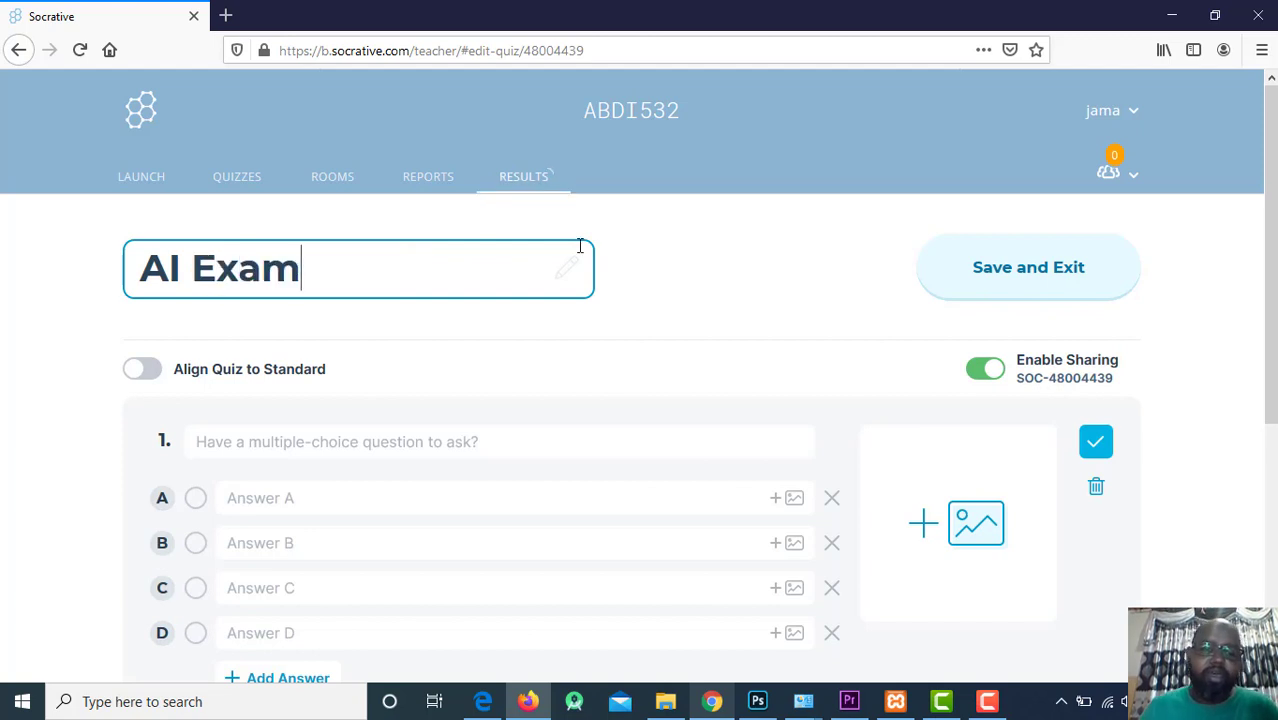
scroll(298, 243, "down", 3)
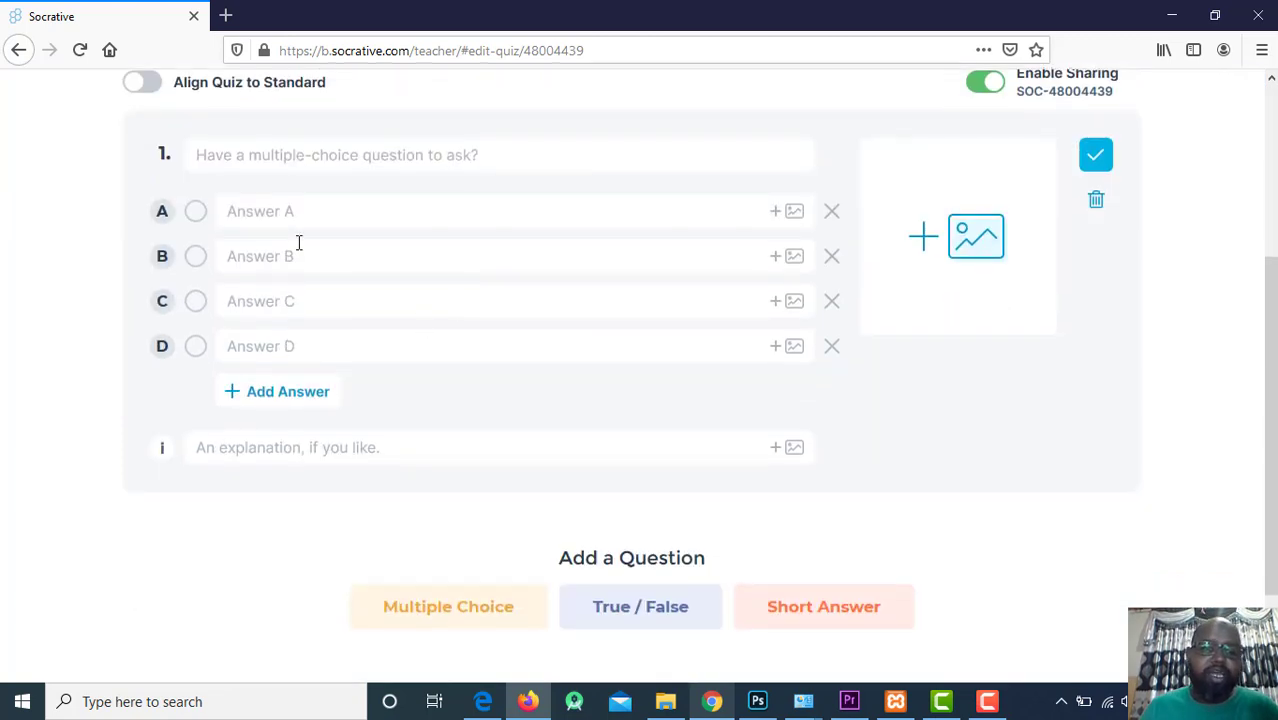
Write question 1 'What is an Artificial Intelligence?' with answer A 'Computer Science'.
left_click(323, 158)
type("What")
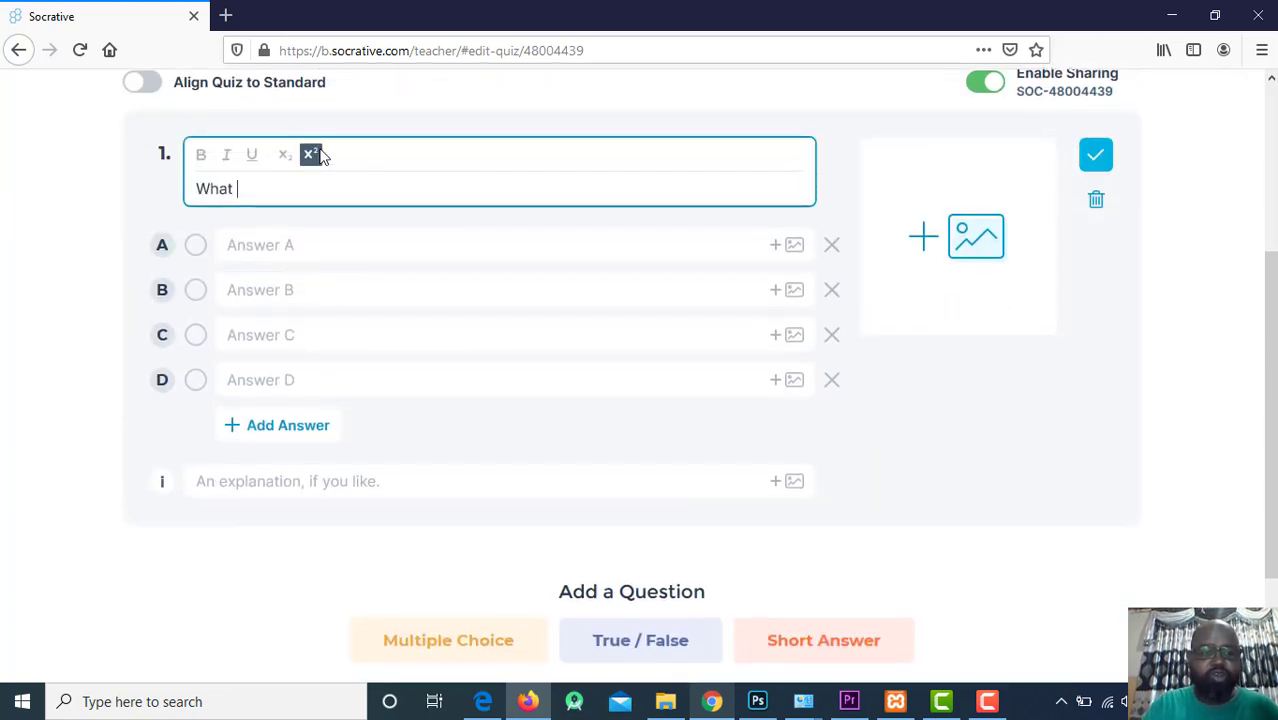
type(" is an Ar")
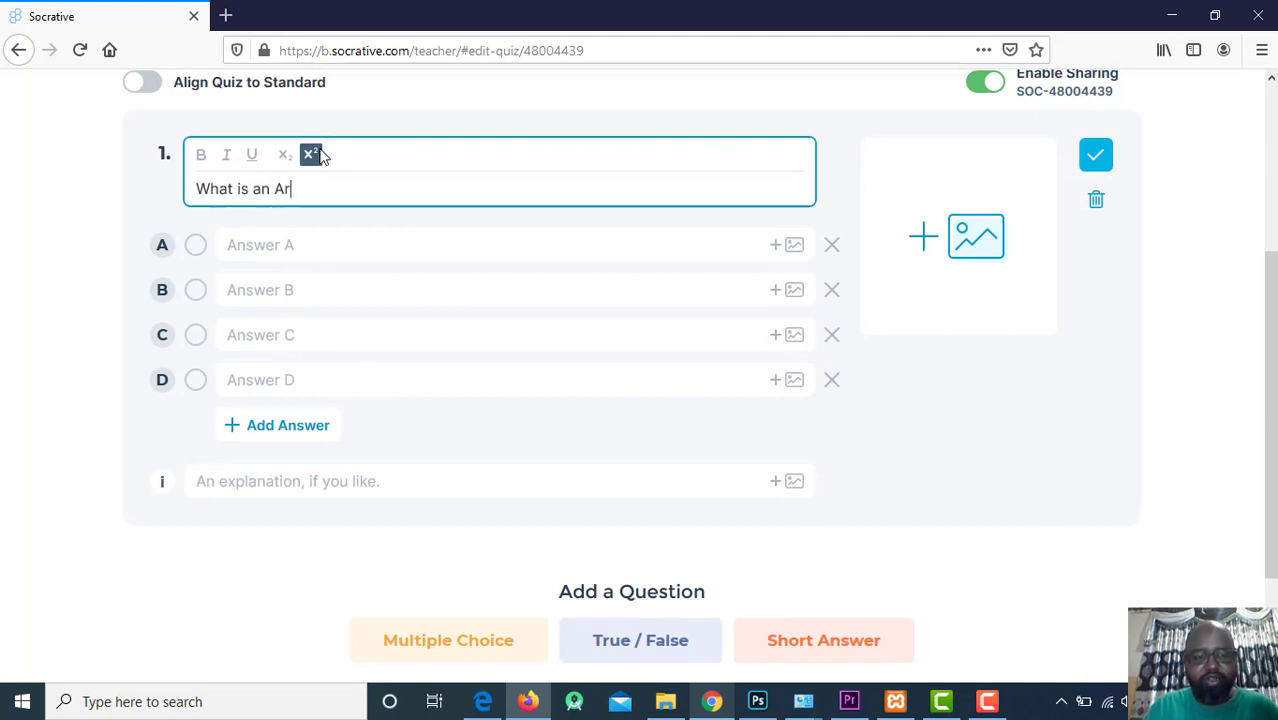
type("tifica")
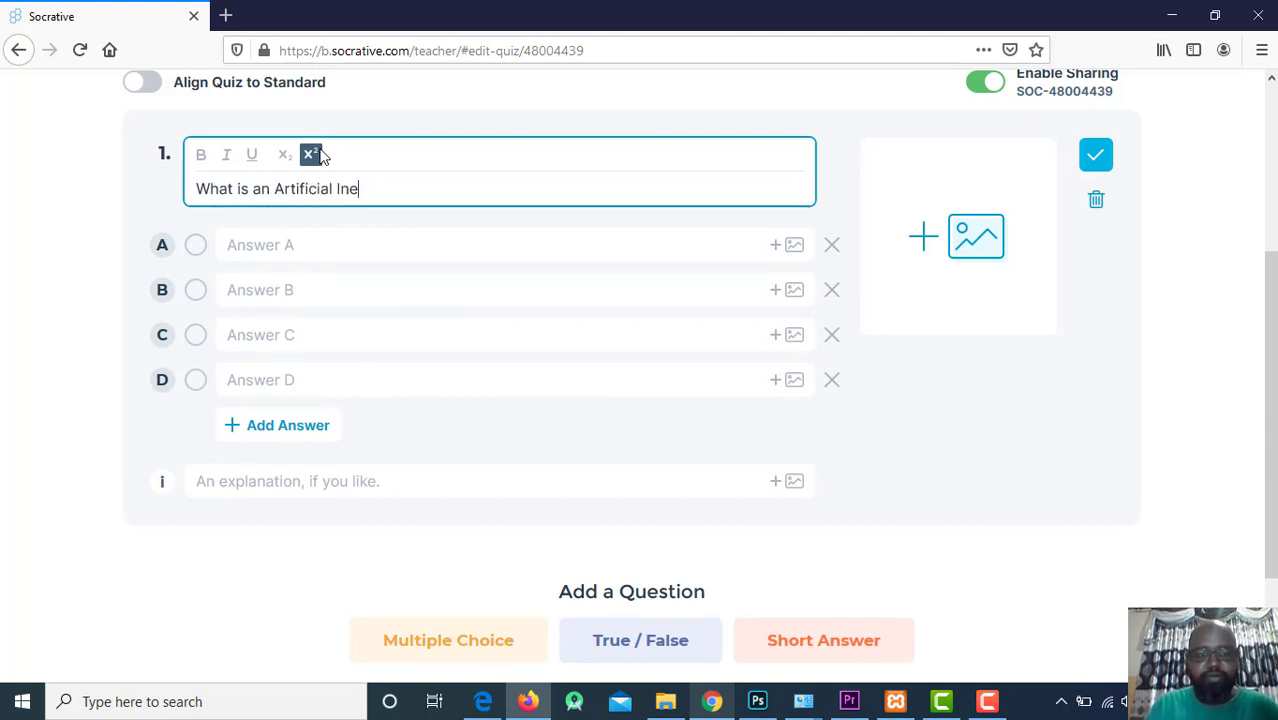
type("al Intell")
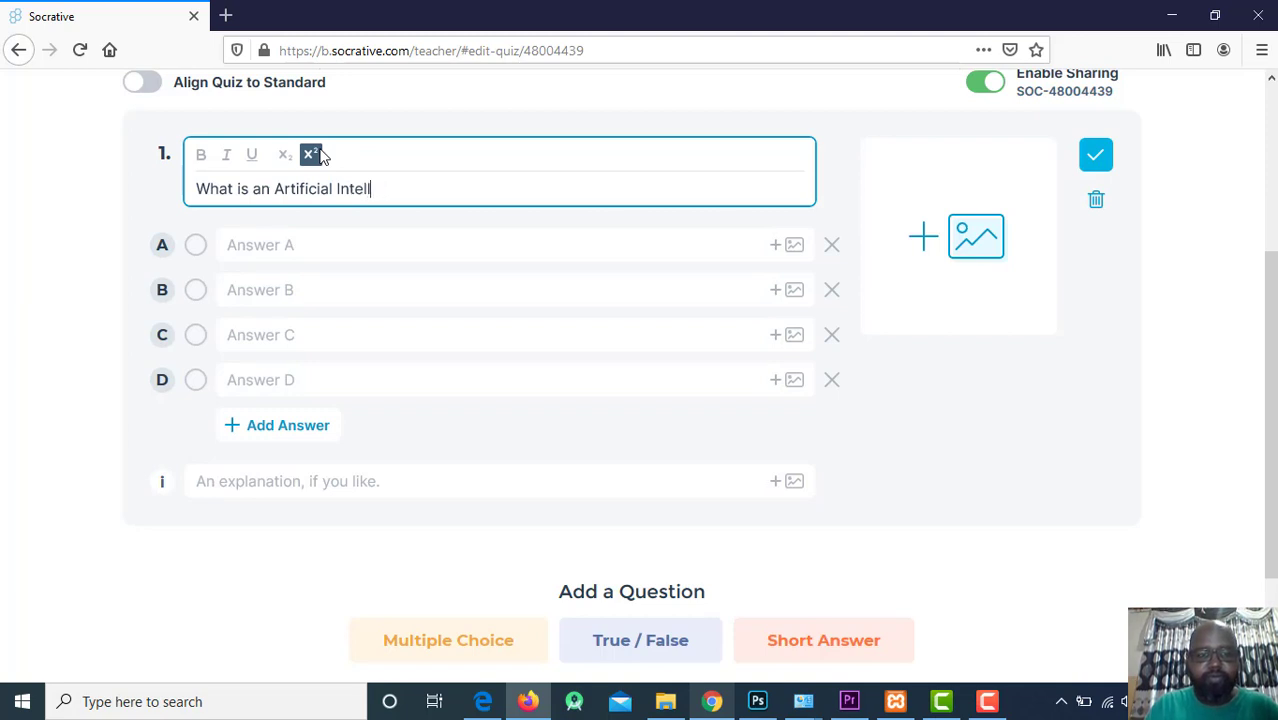
type("igence?")
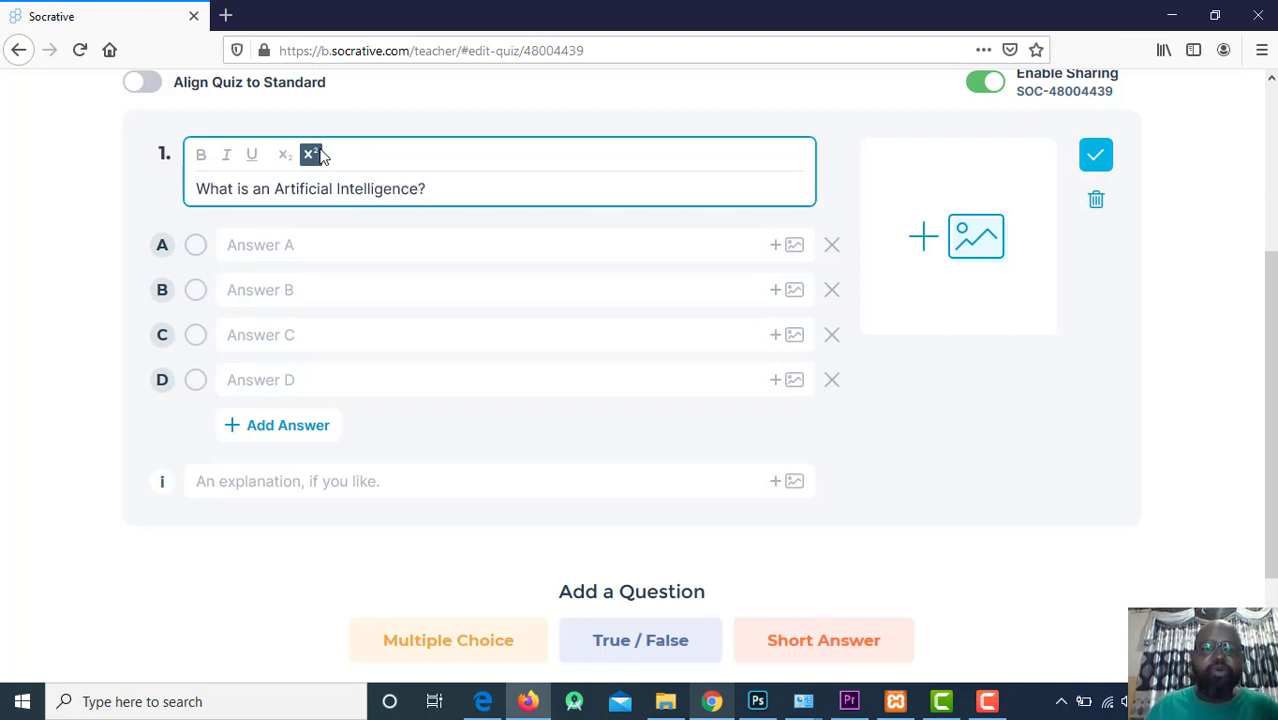
left_click(284, 247)
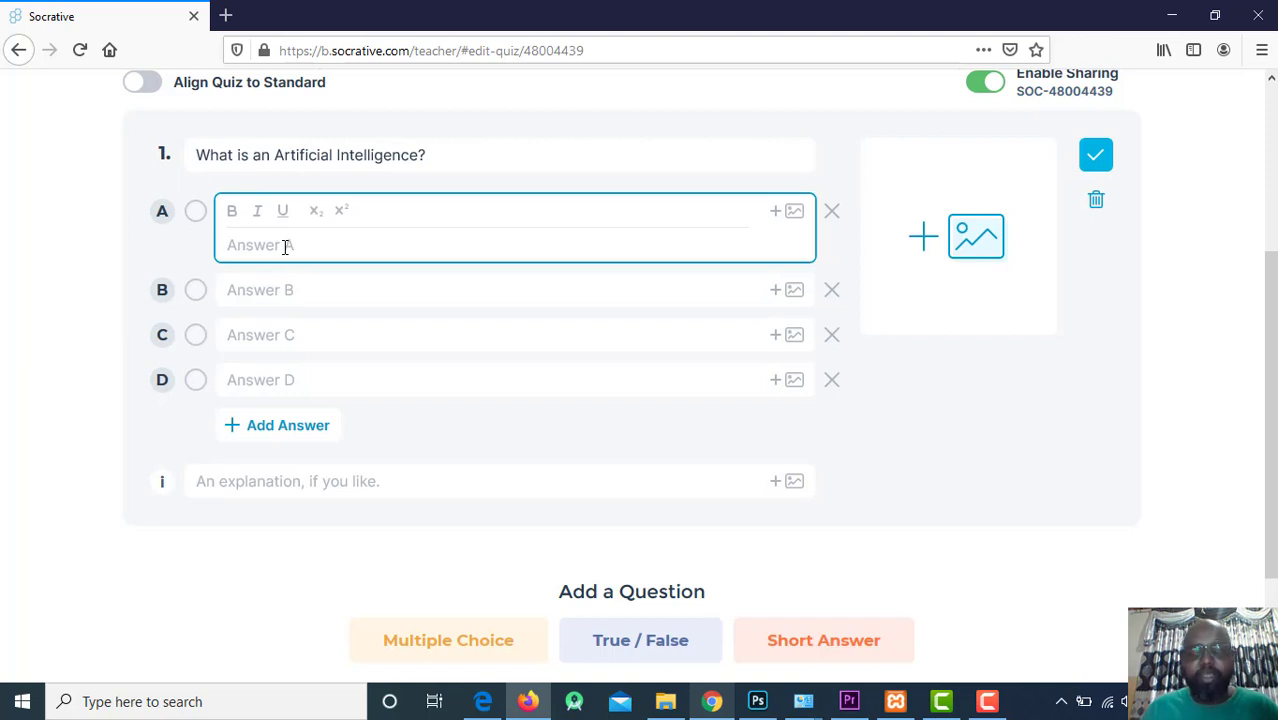
type("Its a field of Computer s")
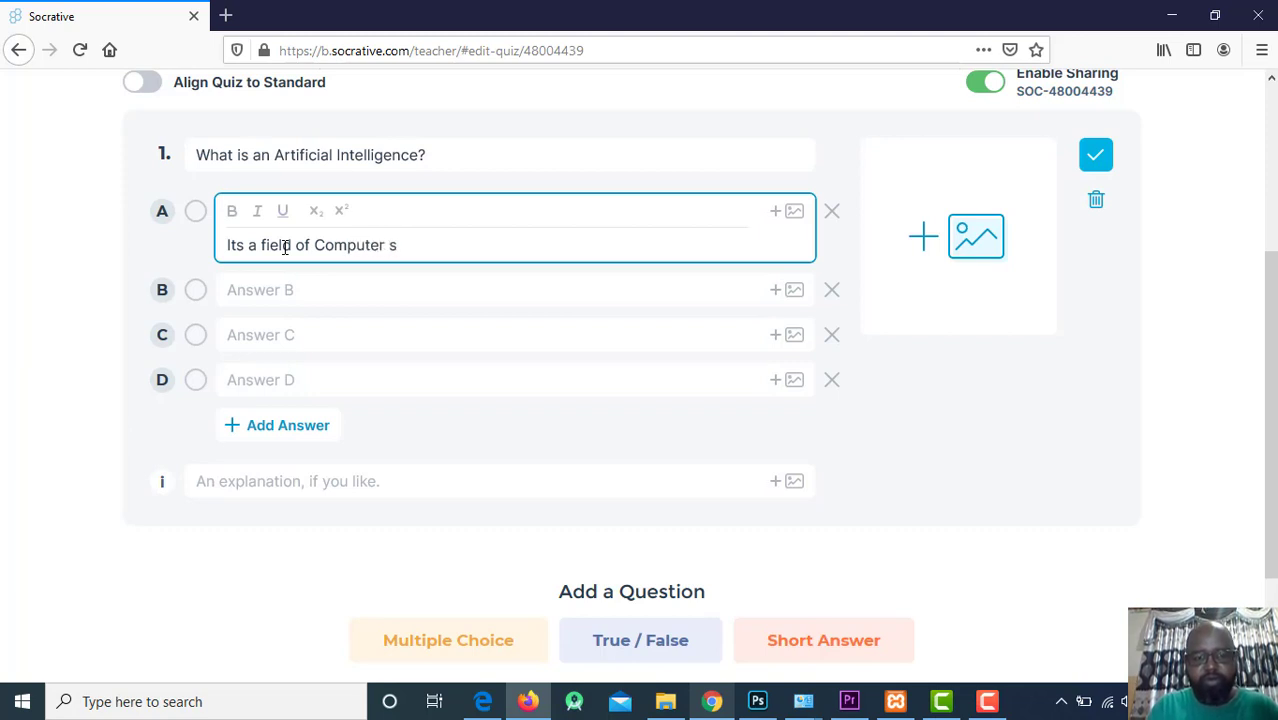
key("BackSpace")
type("Science")
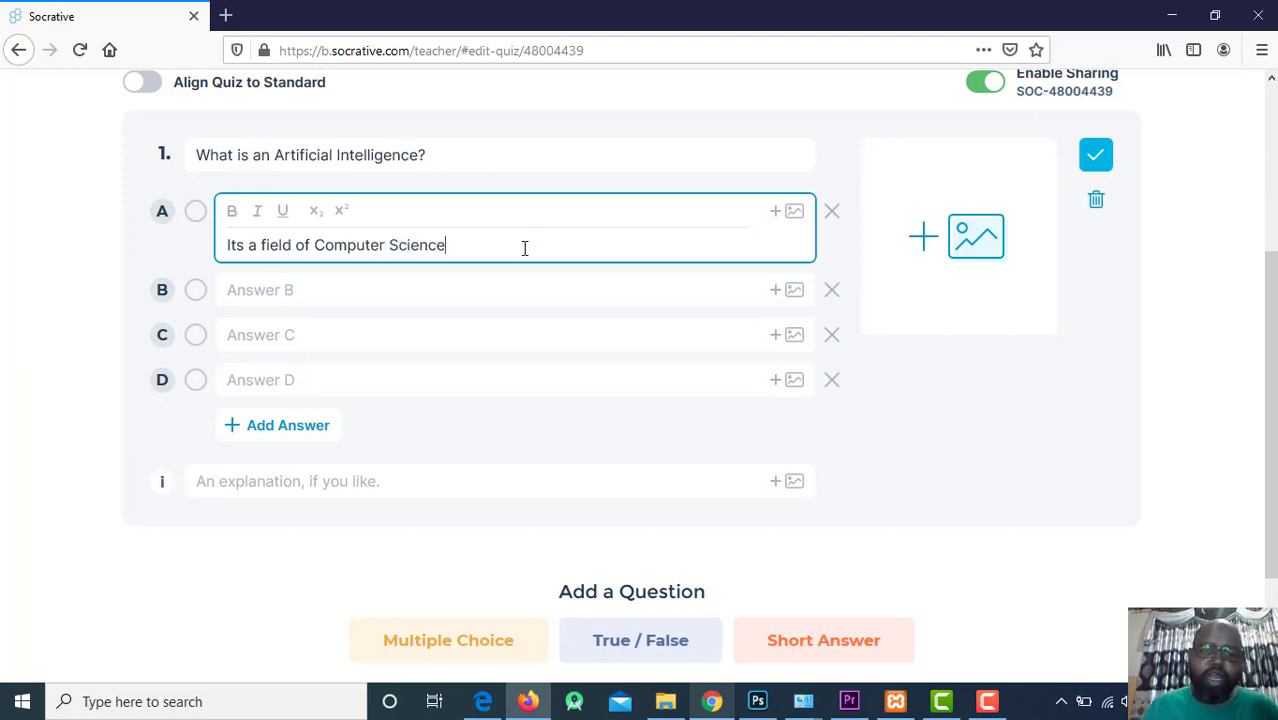
left_click_drag(522, 245, 3, 226)
key("ctrl+c")
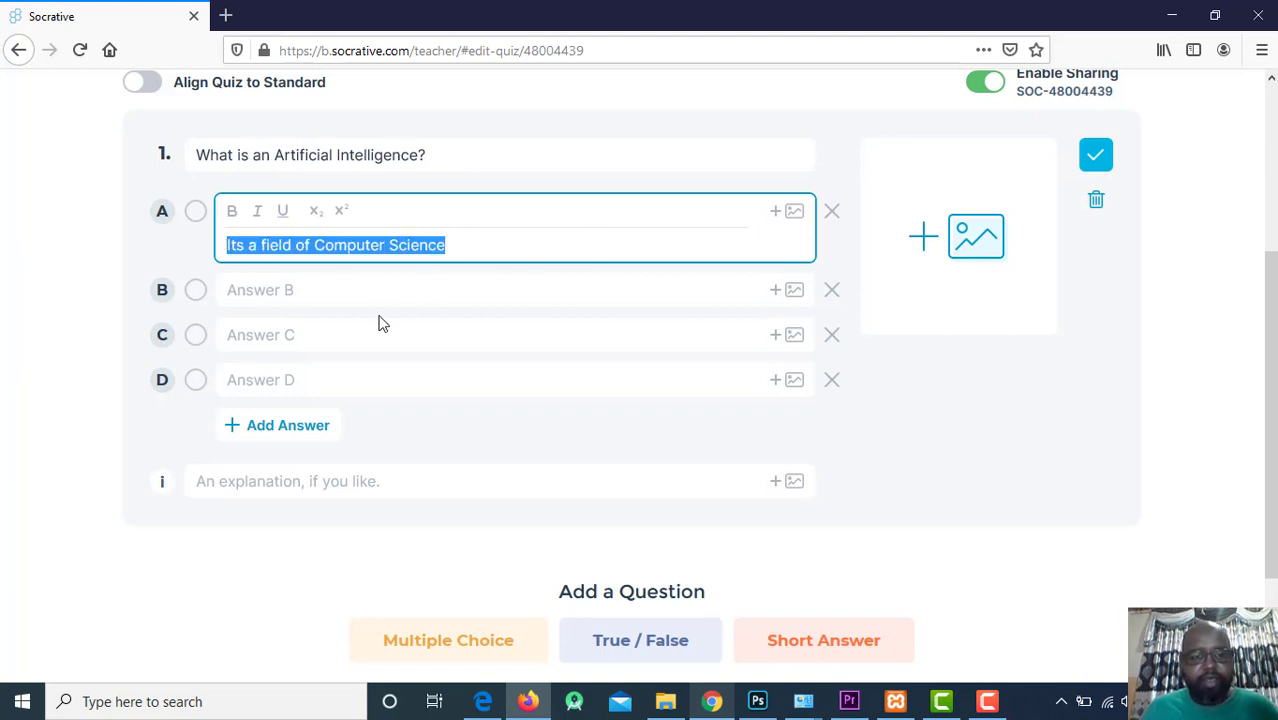
Fill answers B and C by pasting answer A's text and changing them to 'BA' and 'Biology'.
left_click(362, 289)
key("ctrl+v")
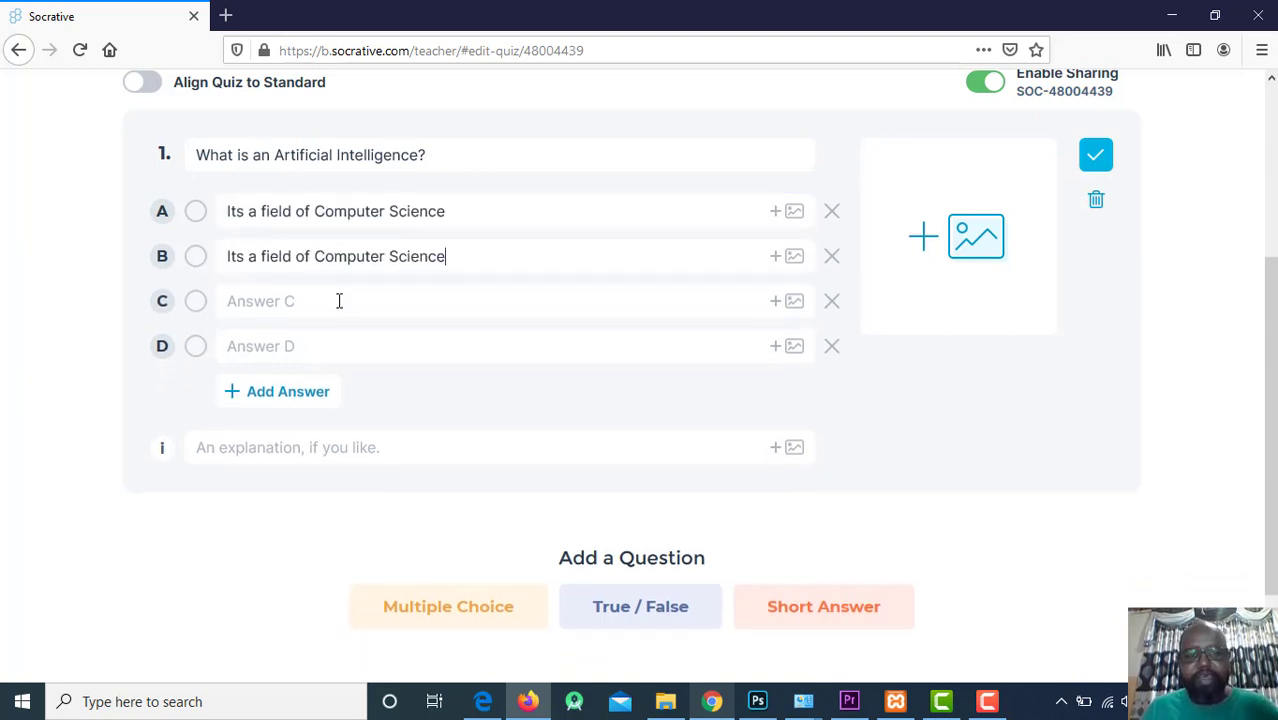
left_click(339, 301)
key("ctrl+v")
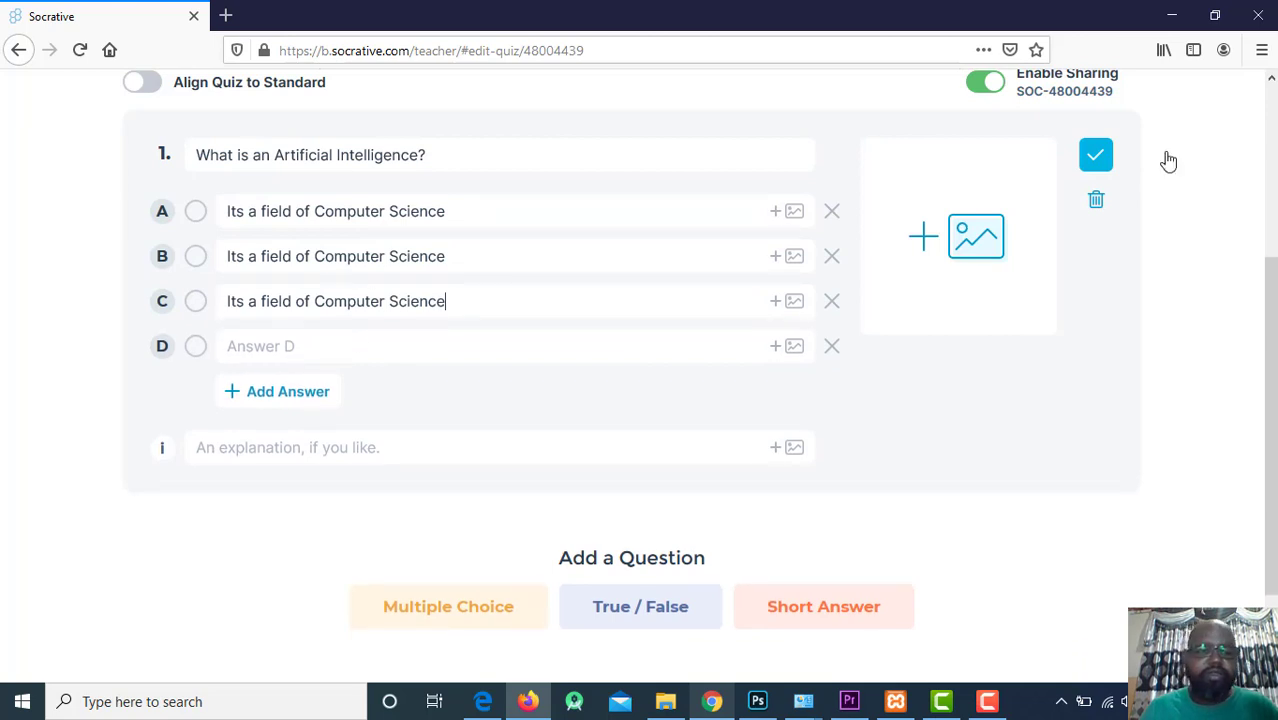
left_click(395, 257)
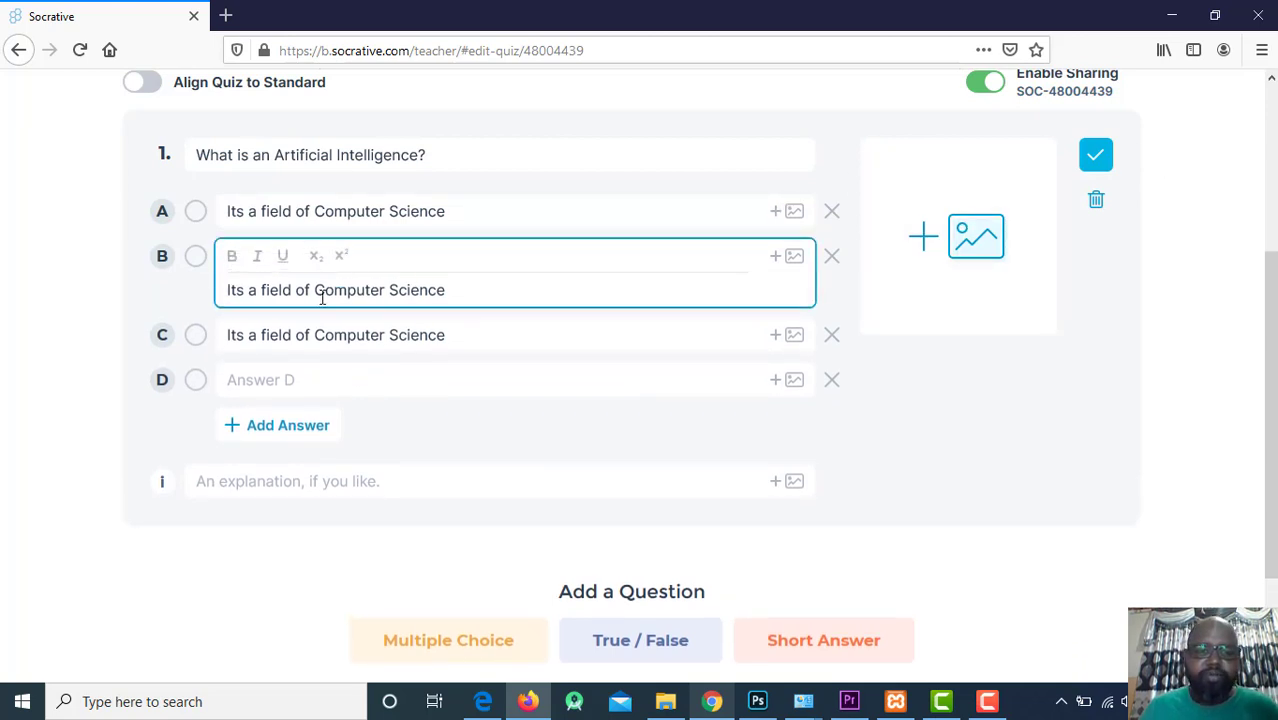
left_click_drag(316, 289, 447, 292)
type("BA")
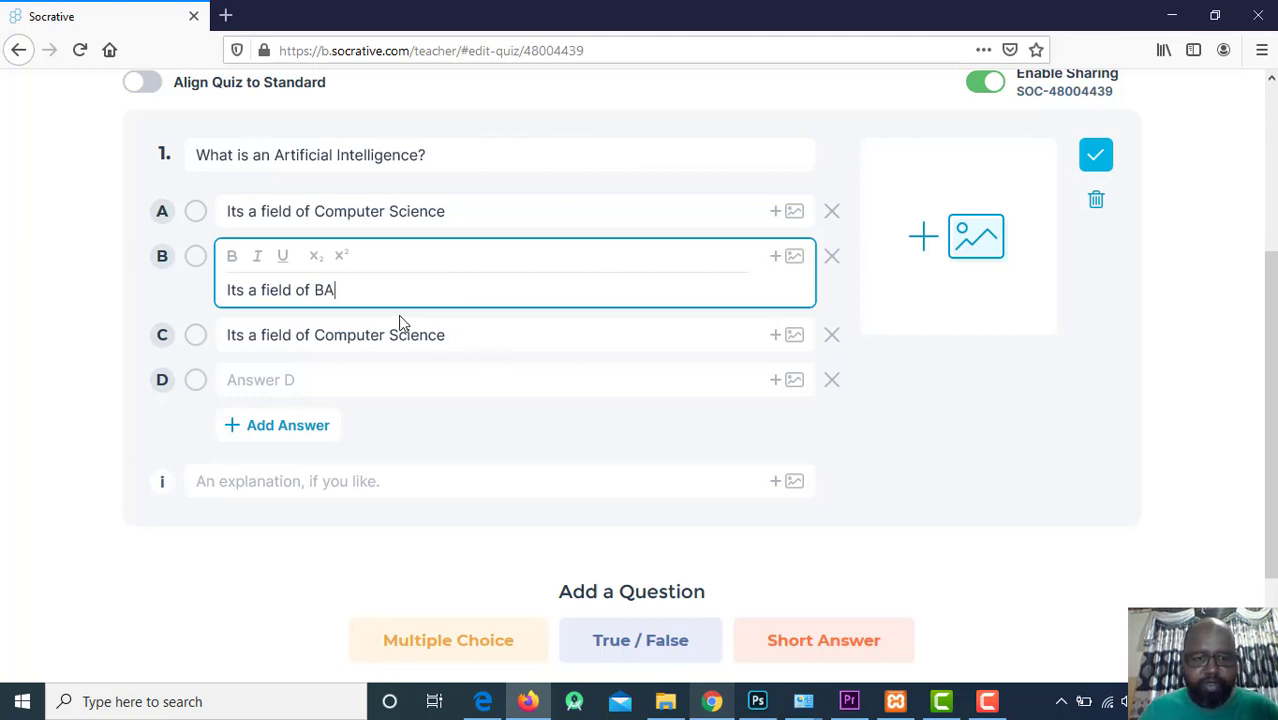
left_click(393, 335)
left_click(396, 212)
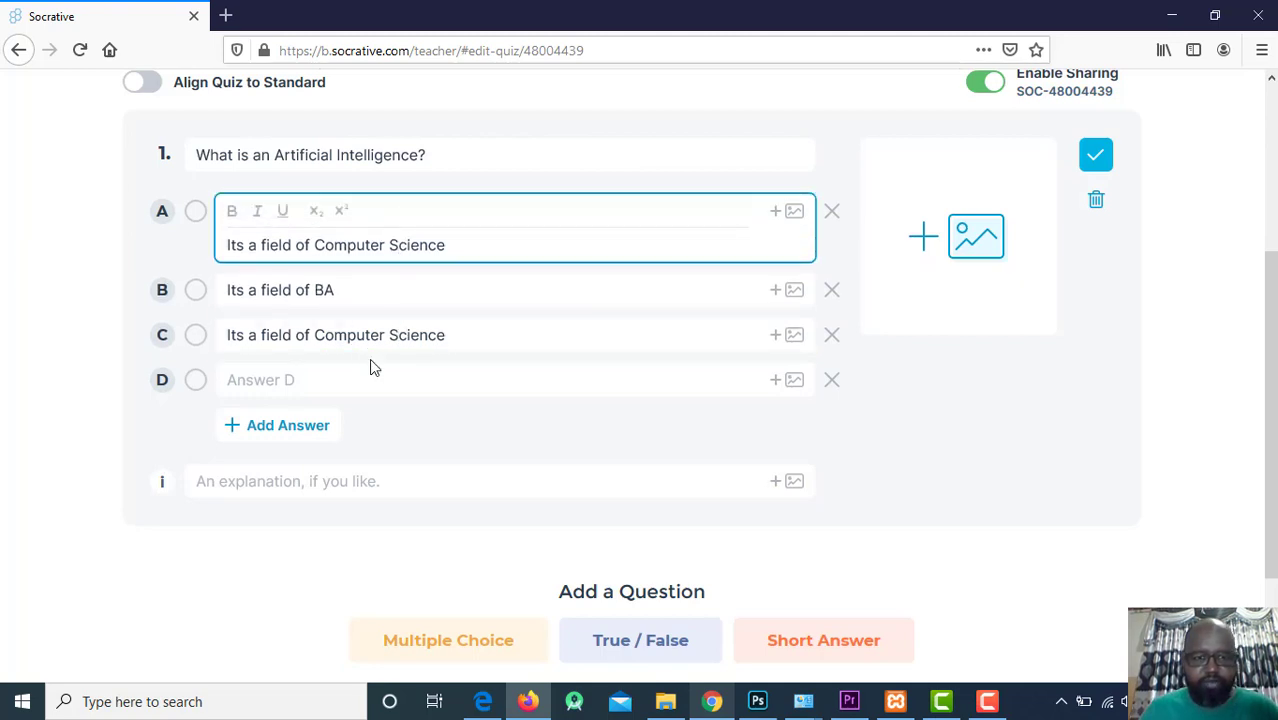
left_click_drag(316, 335, 488, 337)
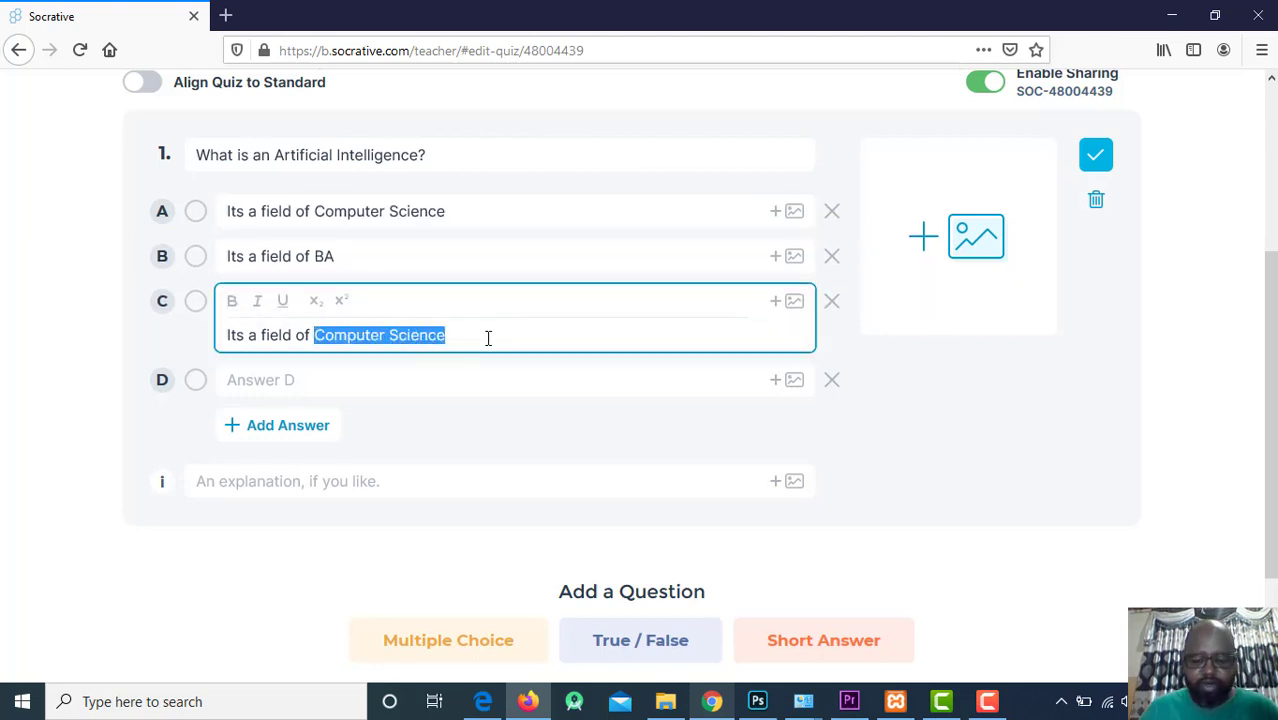
type("Biology")
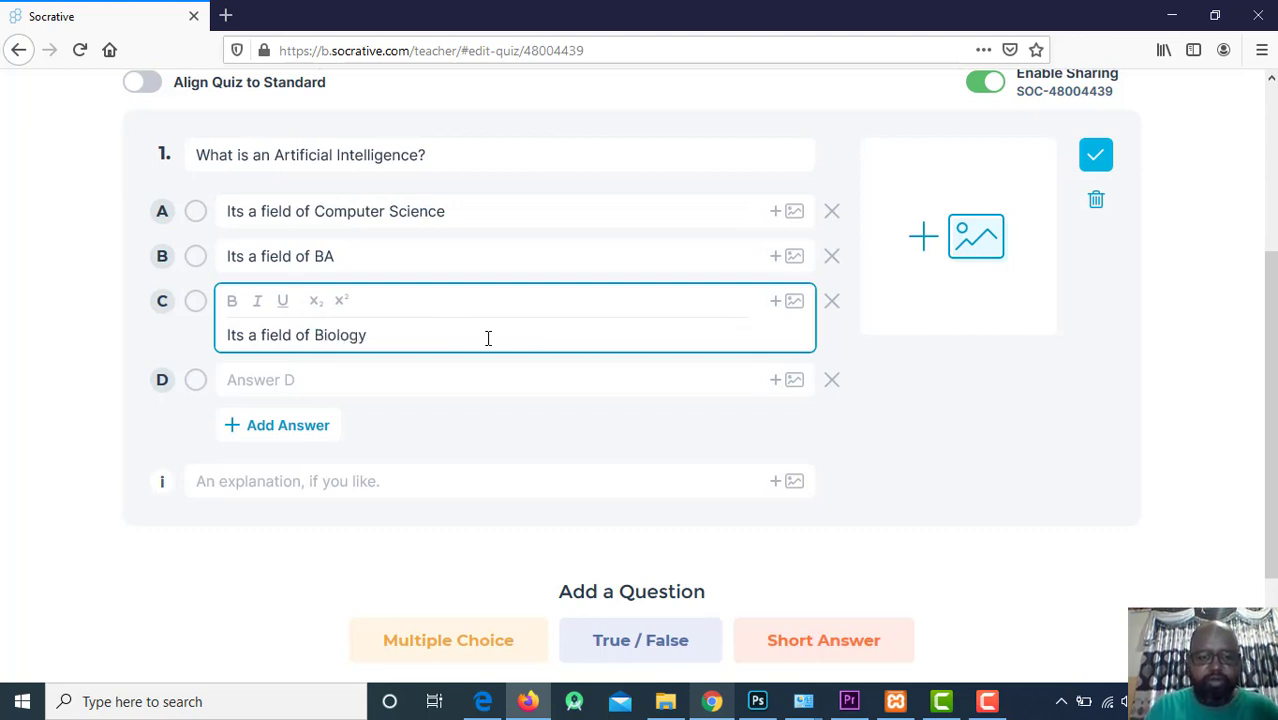
left_click(66, 380)
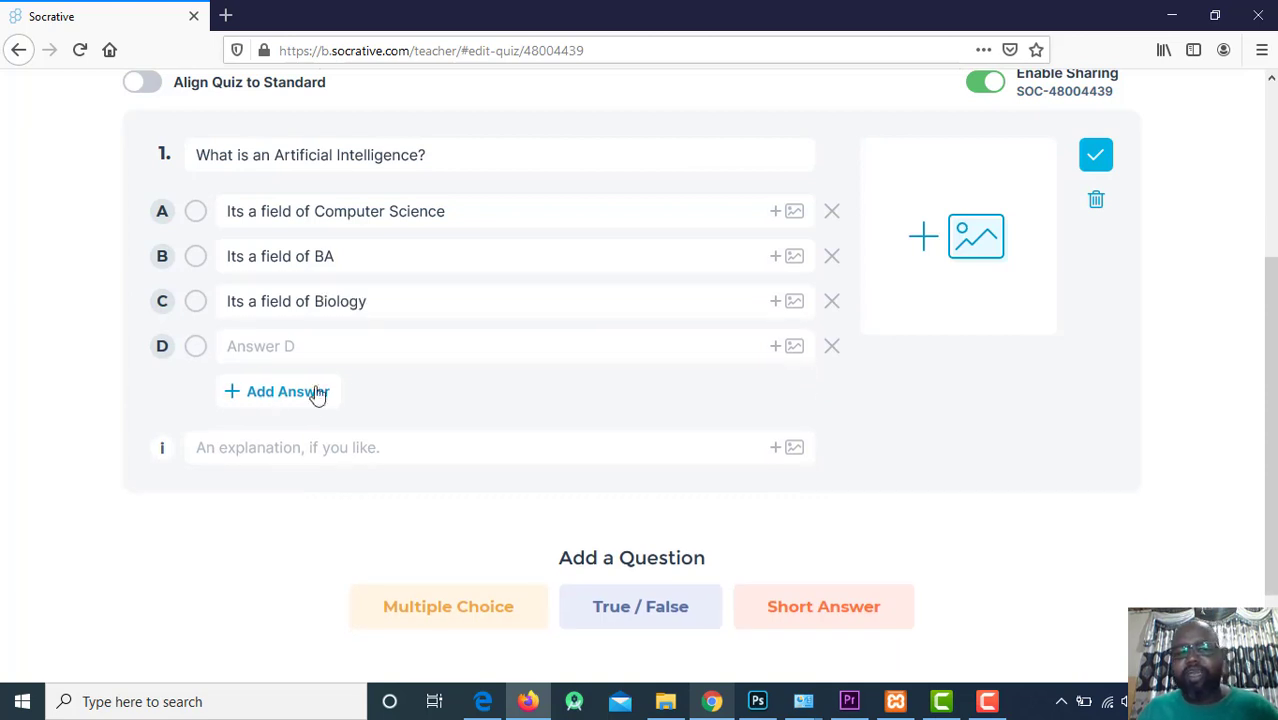
Set answer D to 'Not all', remove the extra empty answer E, and review the question.
left_click(297, 357)
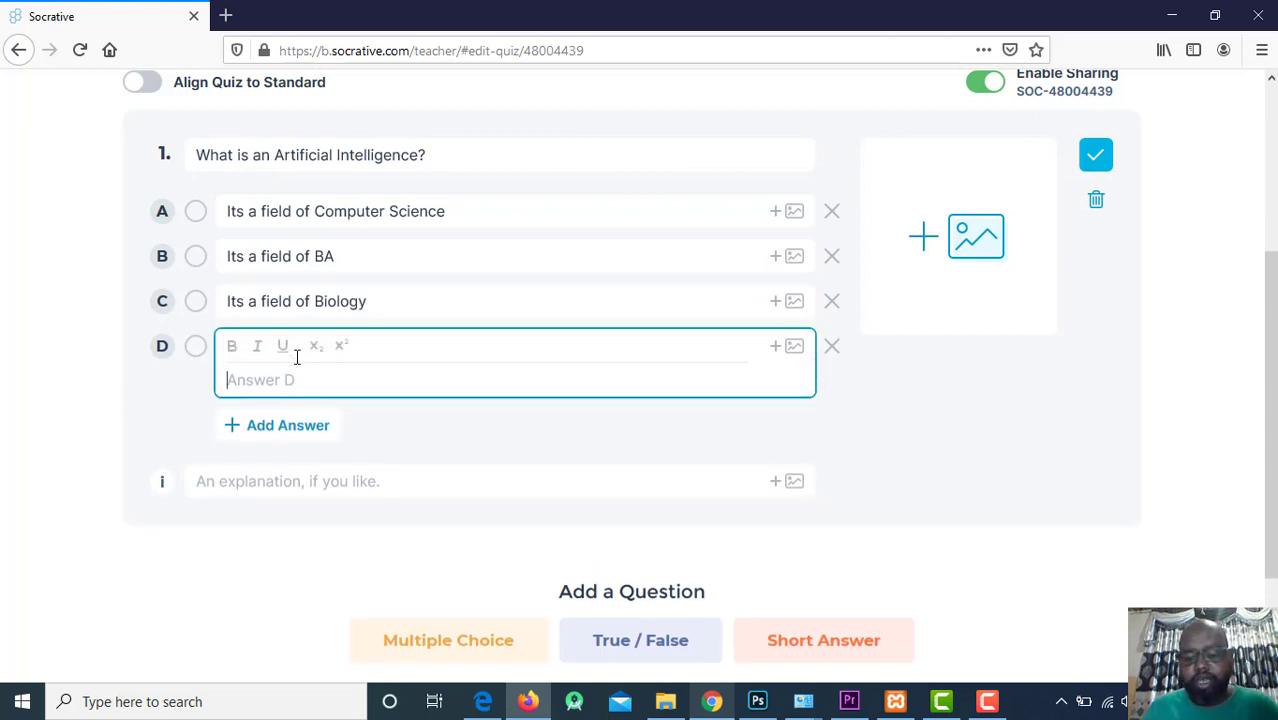
type("Not all")
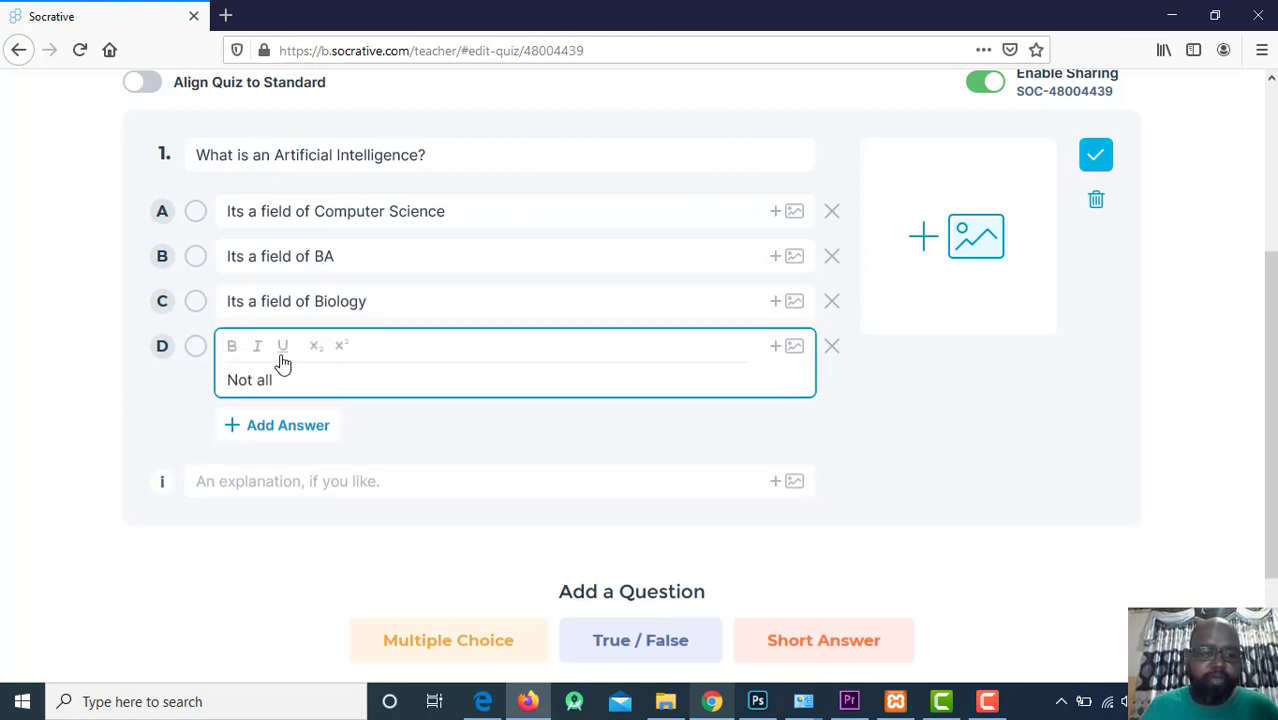
left_click(20, 385)
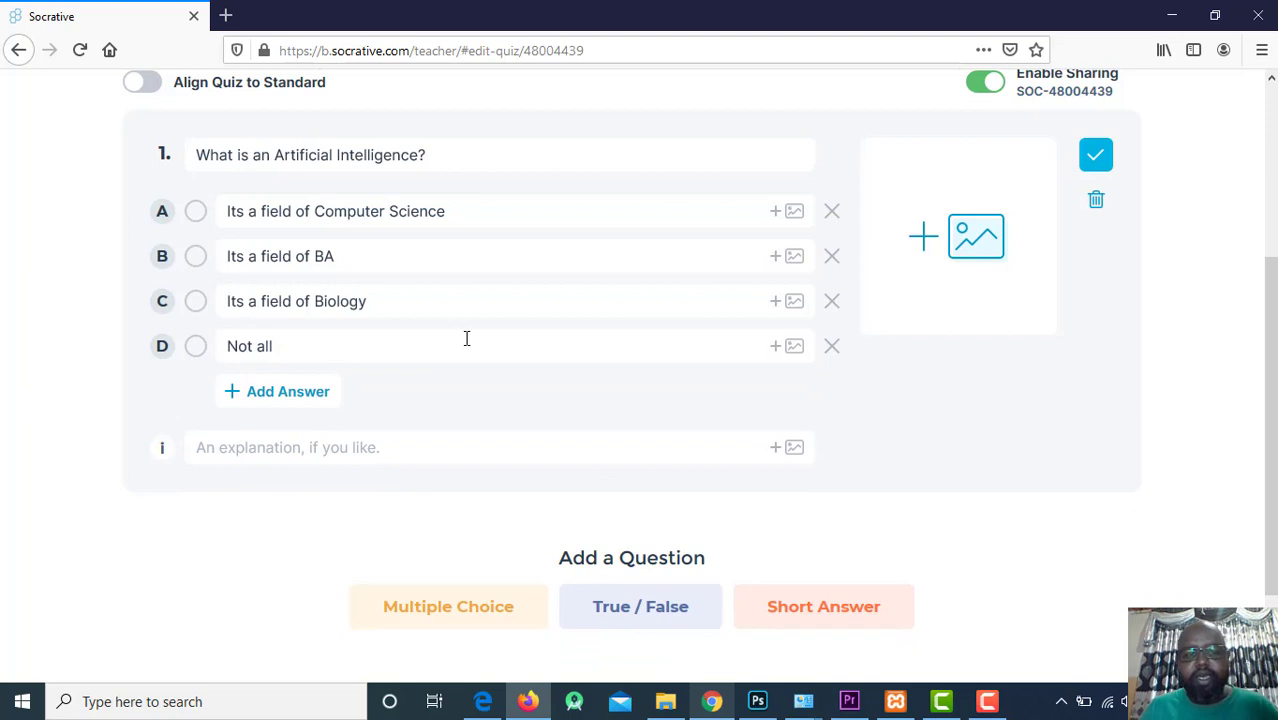
left_click(280, 399)
left_click(832, 393)
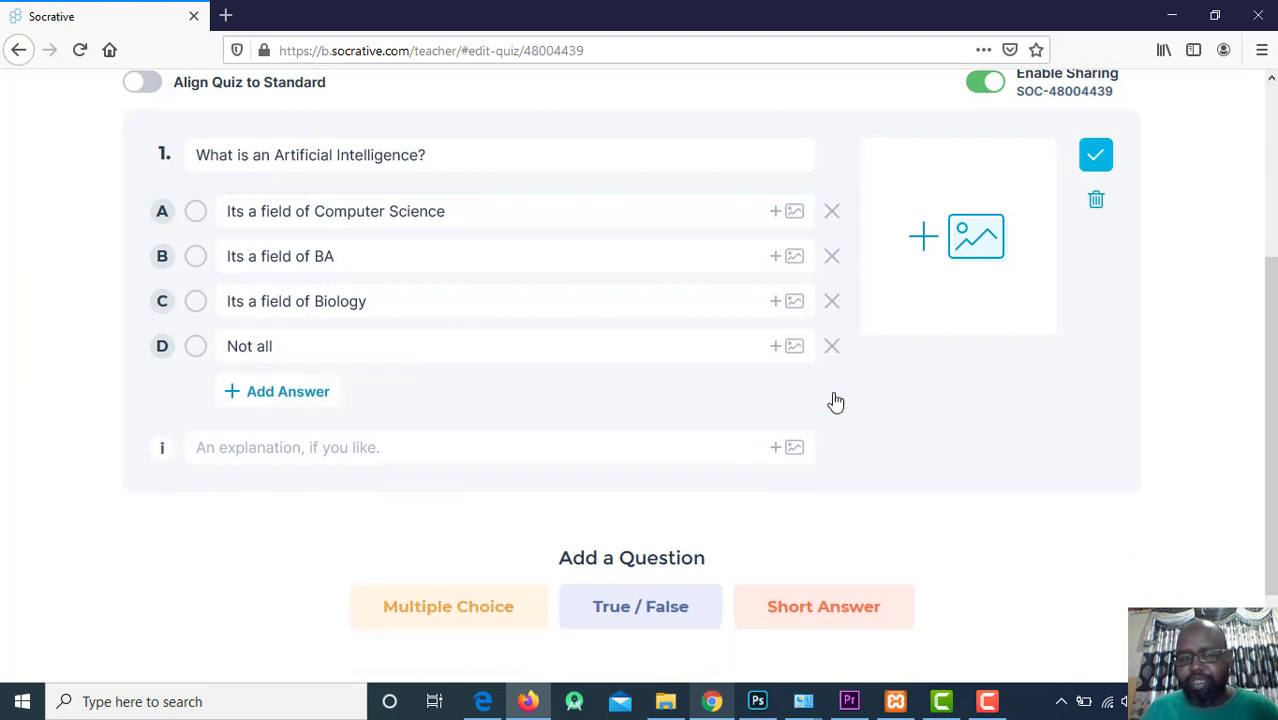
scroll(1147, 374, "down", 3)
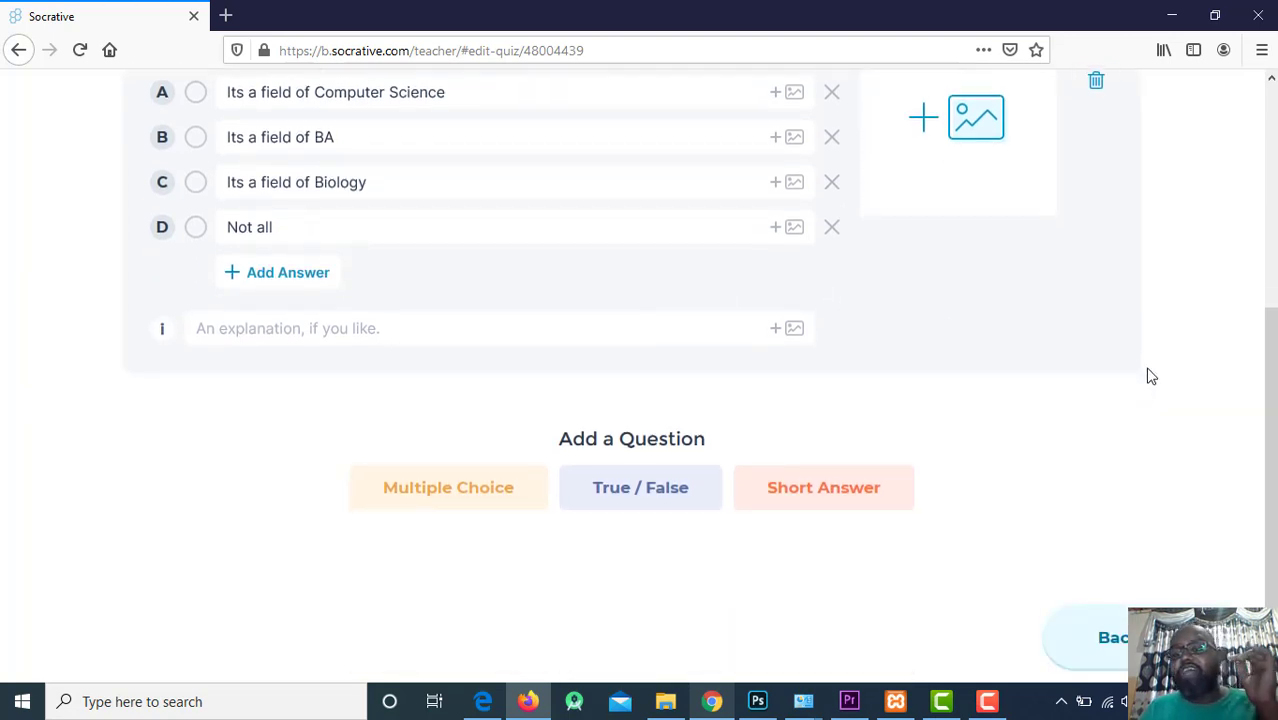
scroll(950, 210, "up", 2)
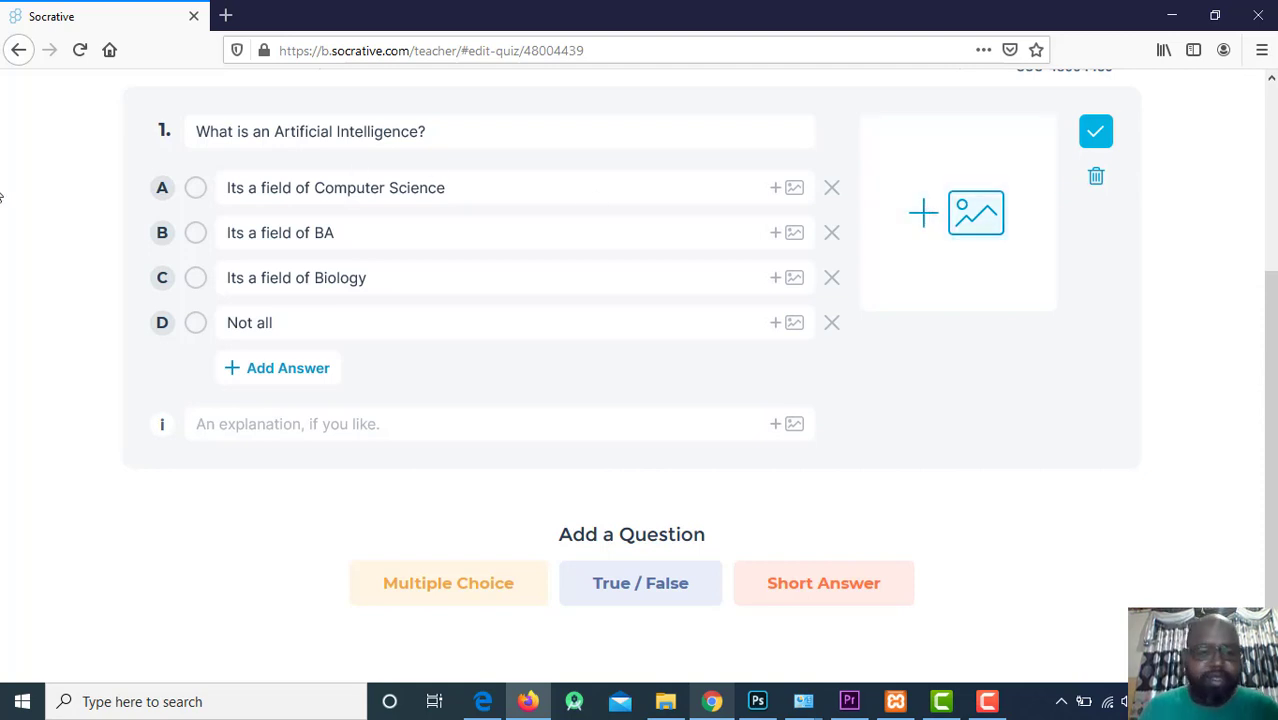
scroll(858, 427, "down", 1)
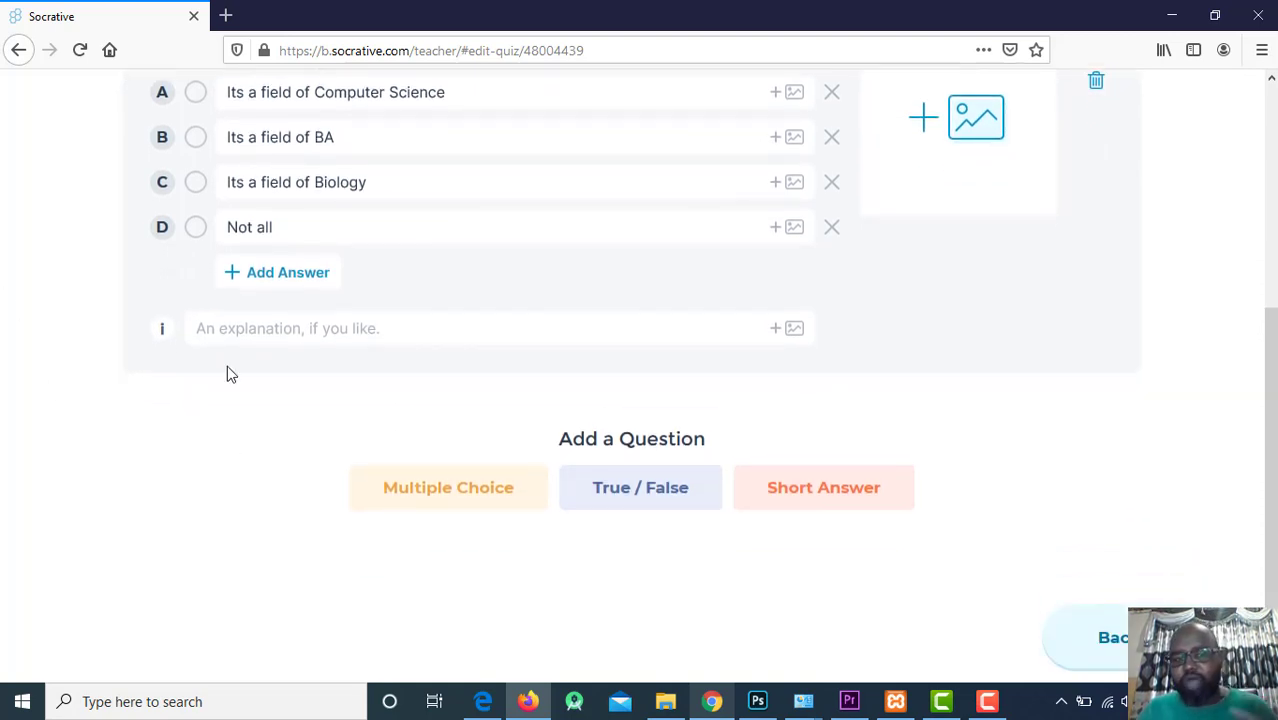
scroll(365, 305, "up", 5)
scroll(365, 308, "down", 2)
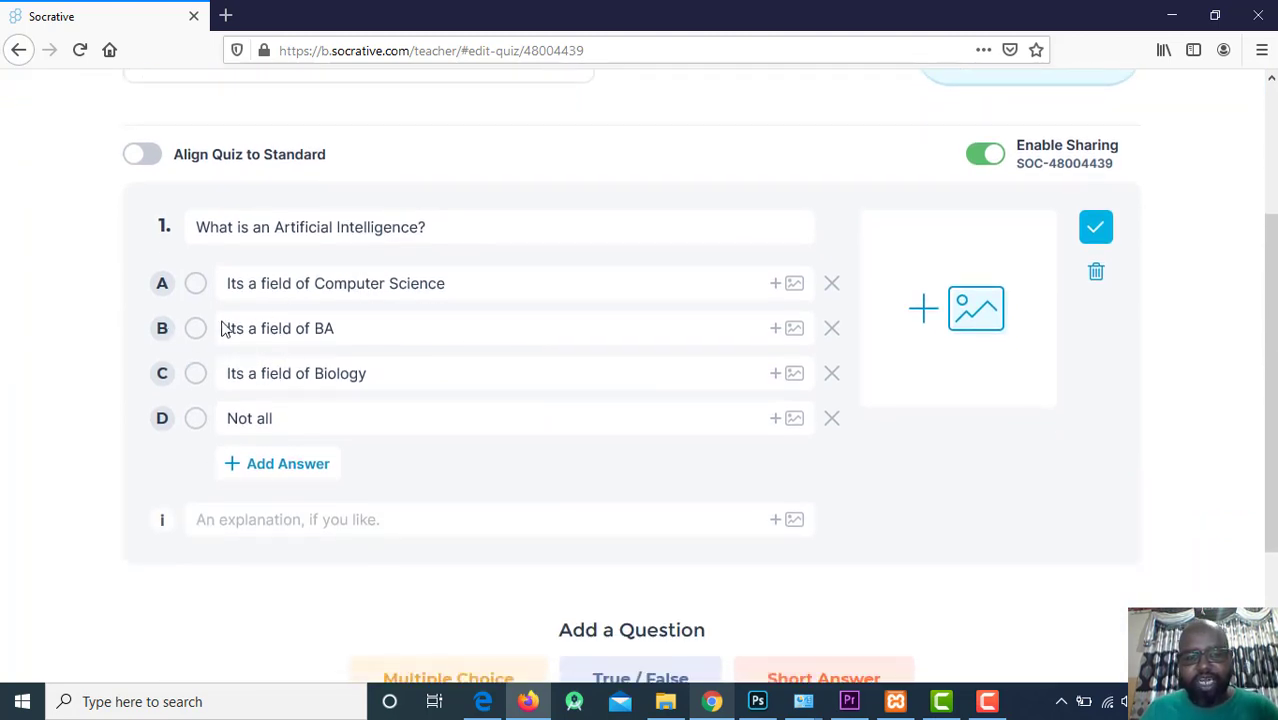
Mark answer A, 'Its a field of Computer Science', correct and save question 1, dismissing the IDM warning.
left_click(195, 283)
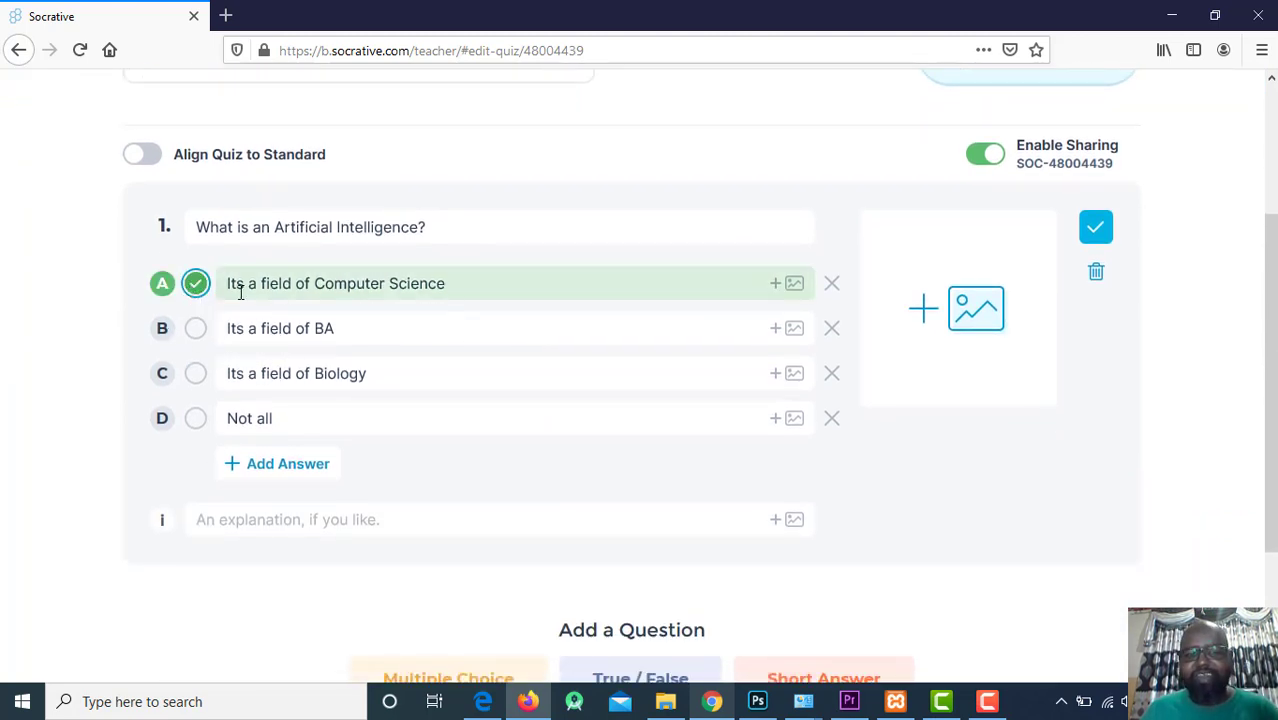
left_click(1098, 230)
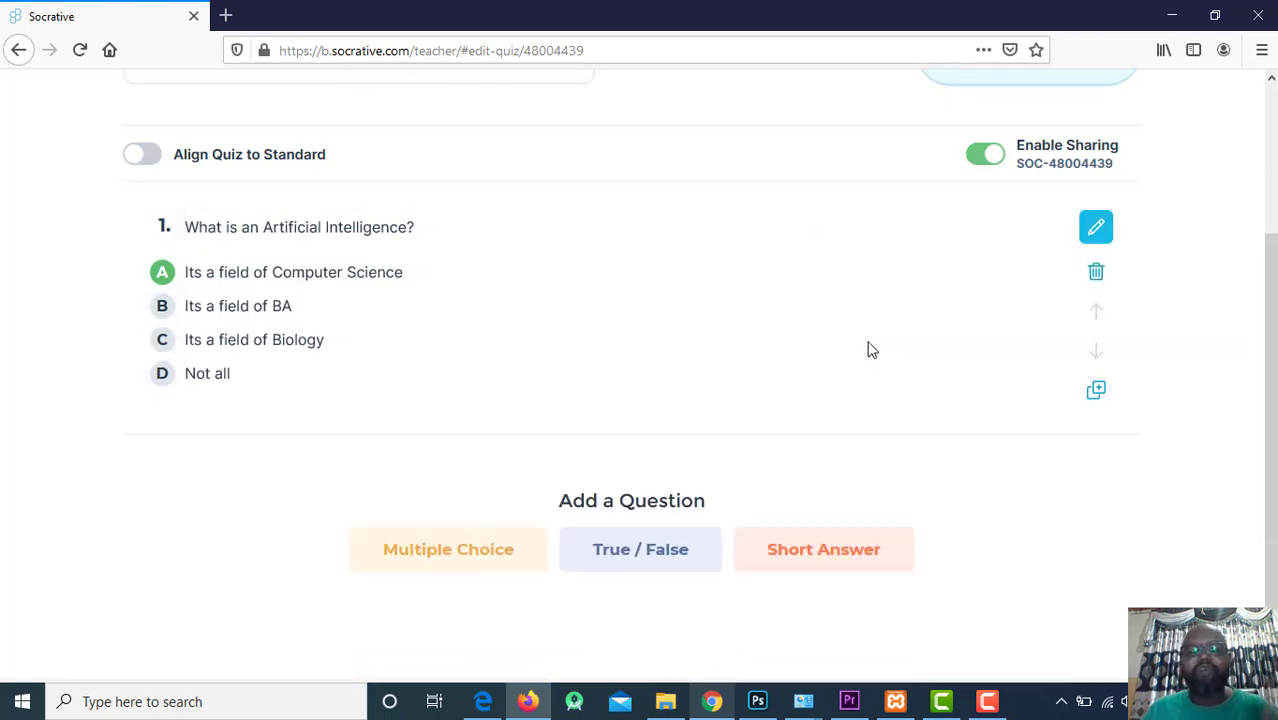
scroll(844, 356, "down", 2)
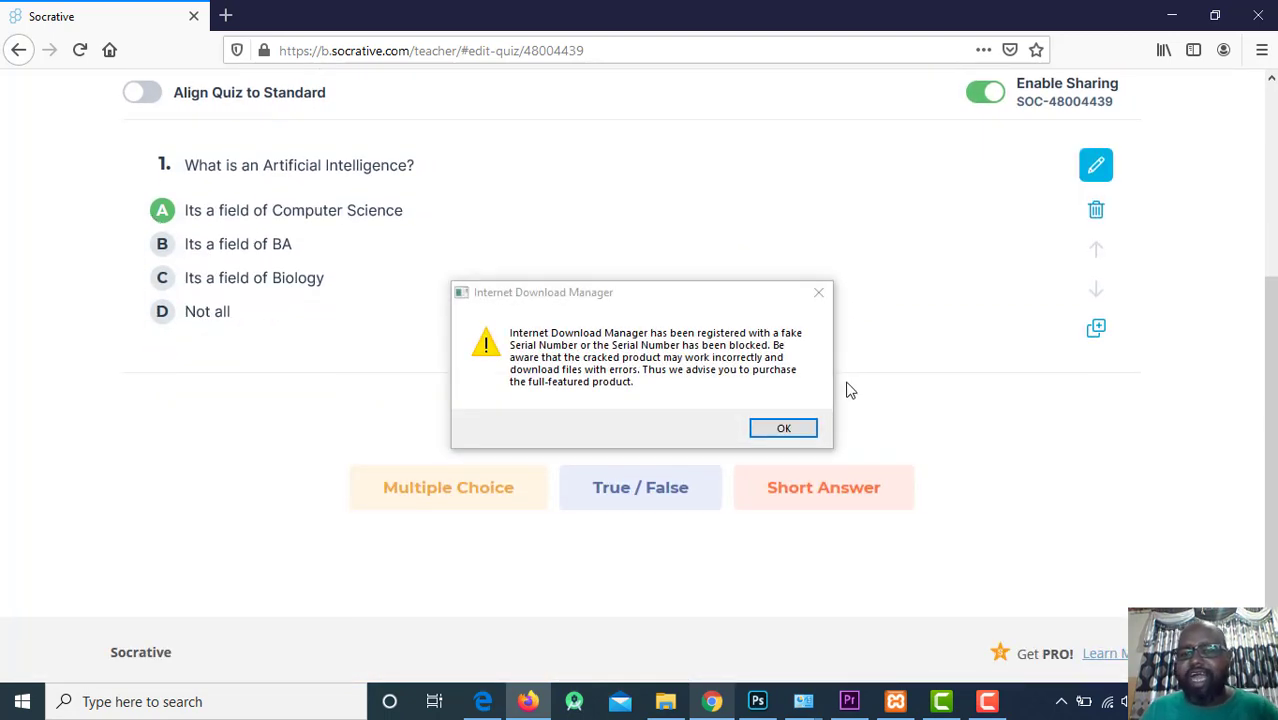
left_click(784, 428)
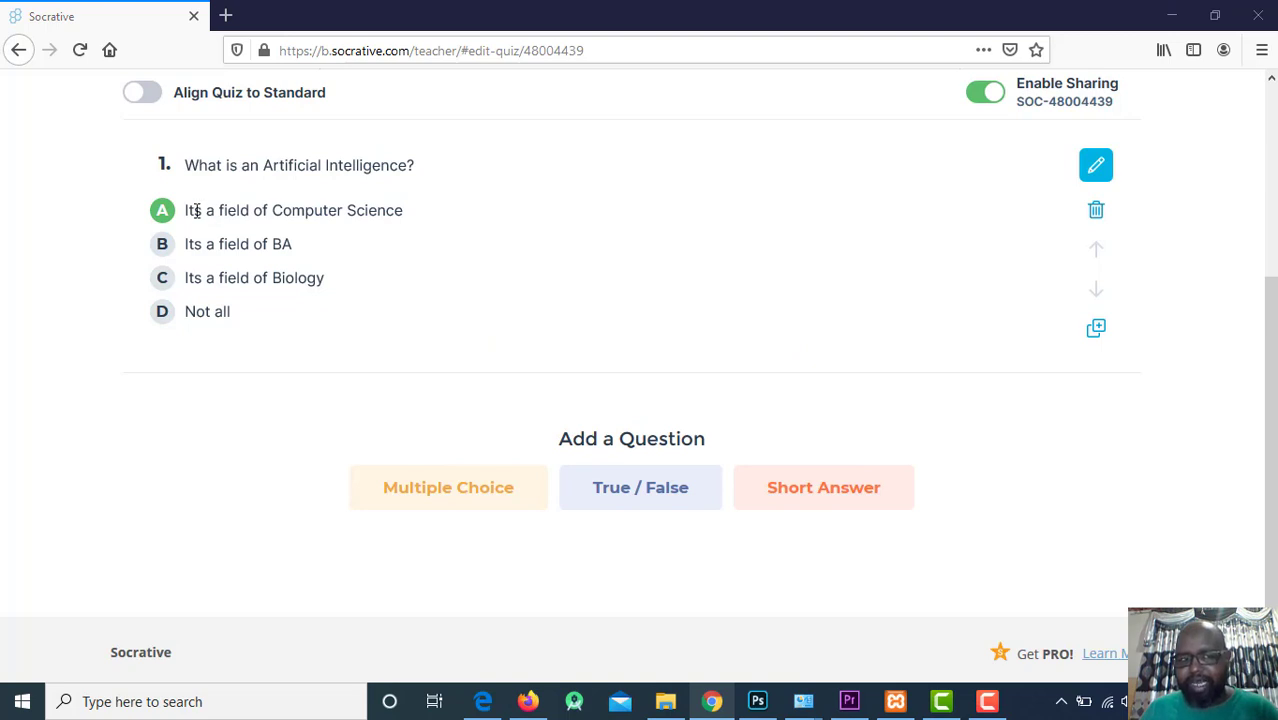
left_click_drag(197, 211, 434, 213)
left_click(356, 416)
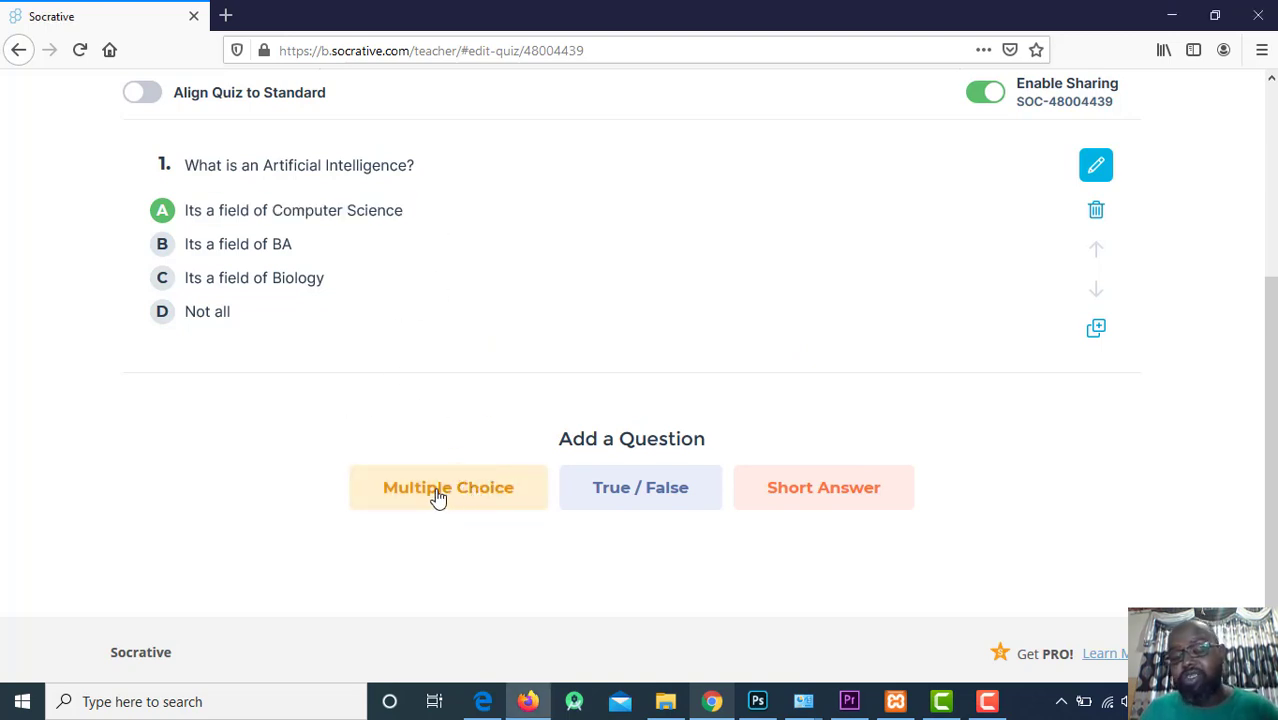
Add a true/false question 2 with the statement 'AI doesnt have coding'.
left_click(606, 493)
left_click(325, 410)
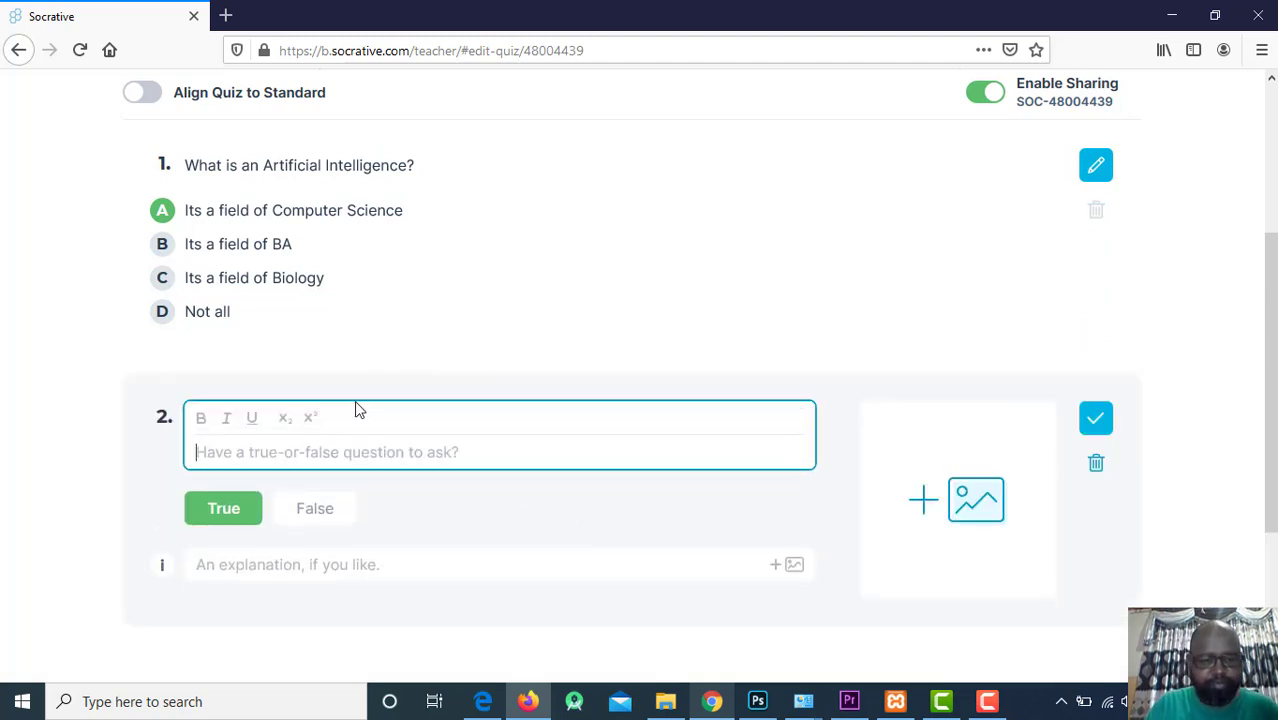
type("Co")
key("BackSpace")
key("BackSpace")
type("AI is")
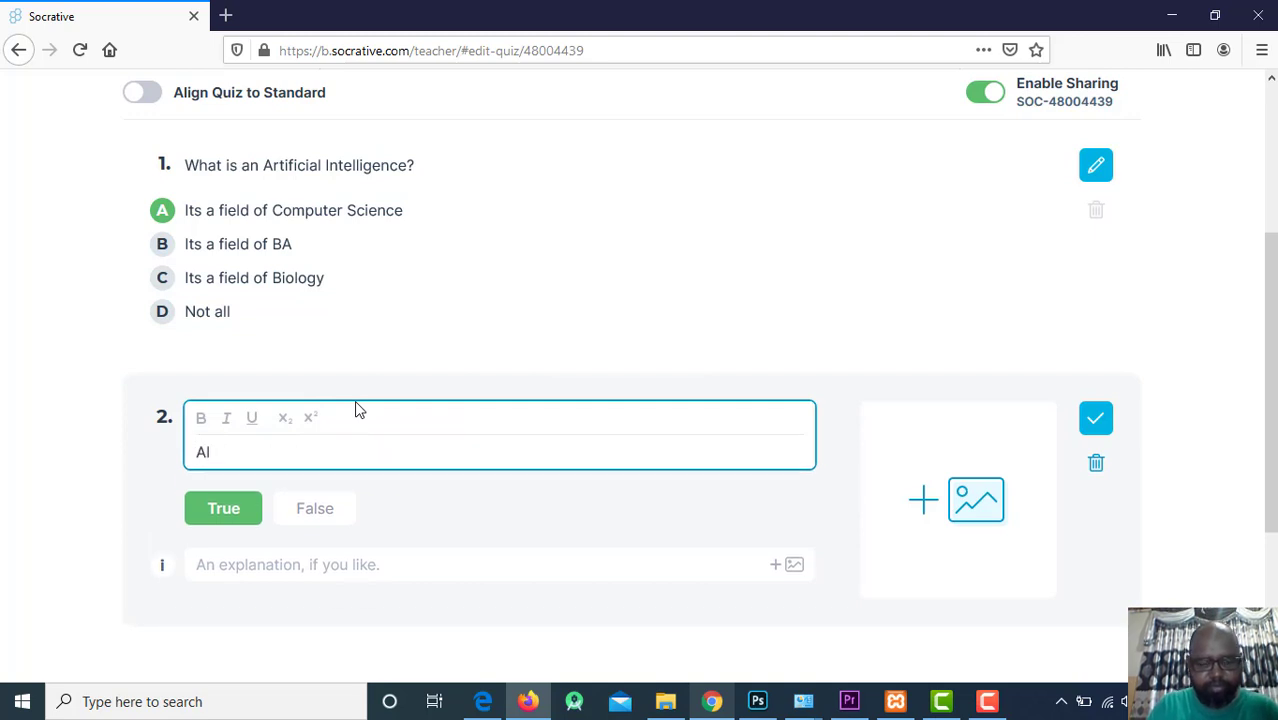
key("BackSpace")
key("BackSpace")
key("BackSpace")
type("doe")
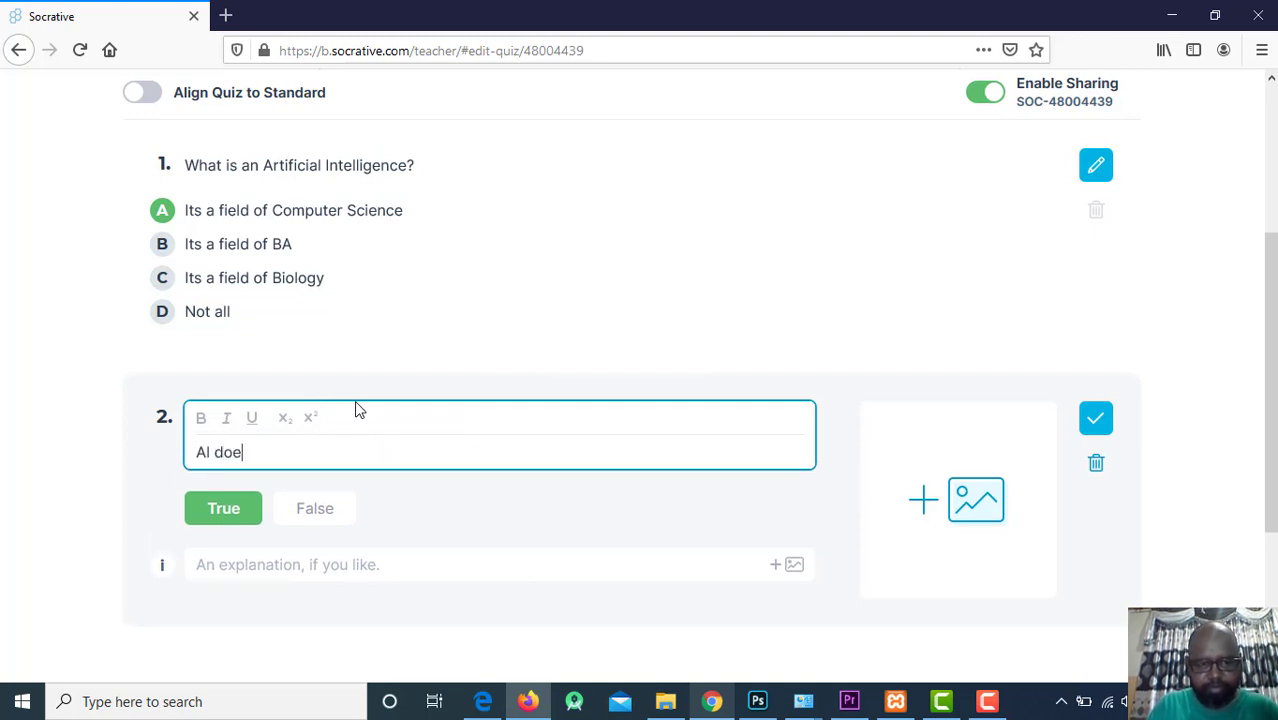
type("snt conc")
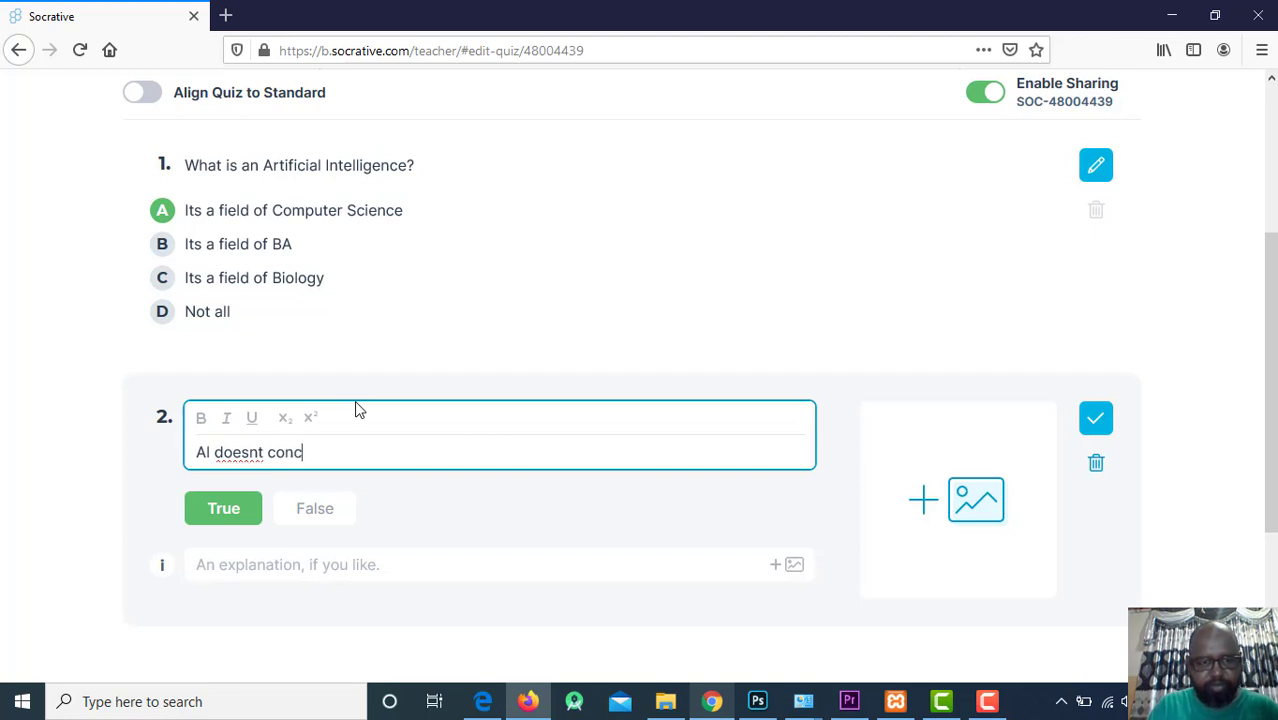
key("BackSpace")
type("have coding")
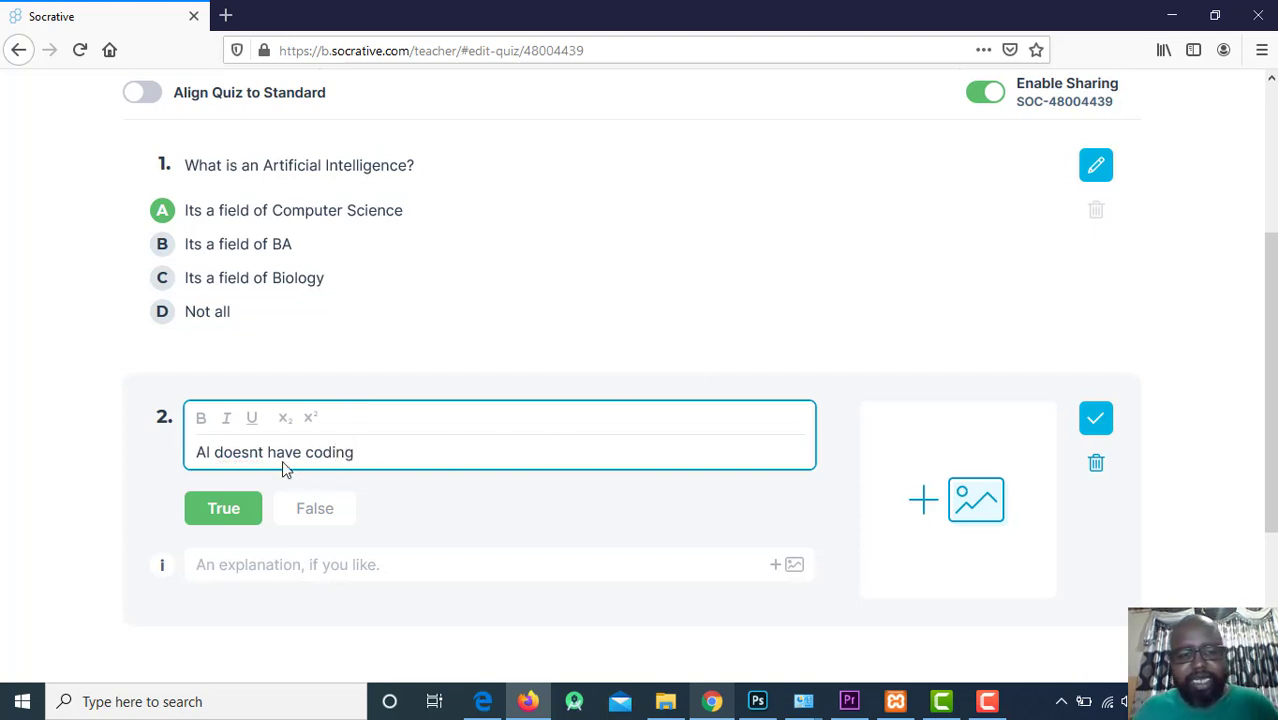
left_click_drag(365, 462, 204, 452)
left_click(224, 430)
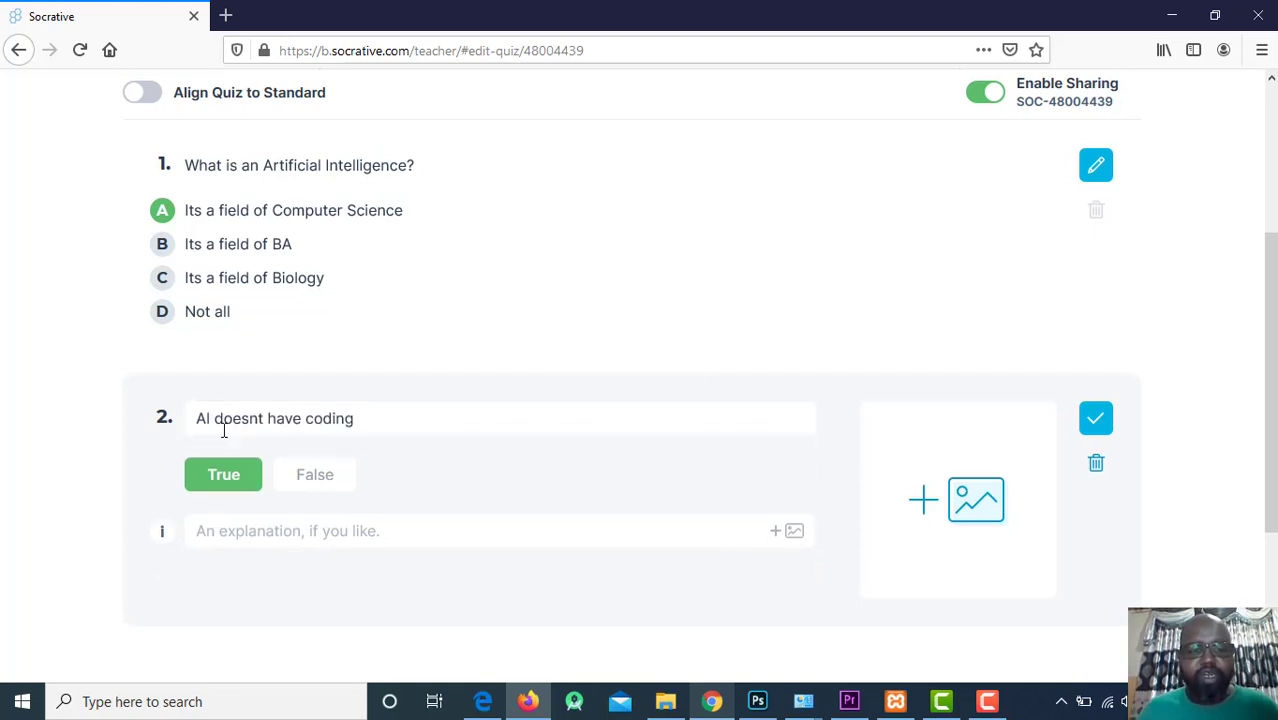
Mark False as the correct answer and save question 2.
left_click(314, 482)
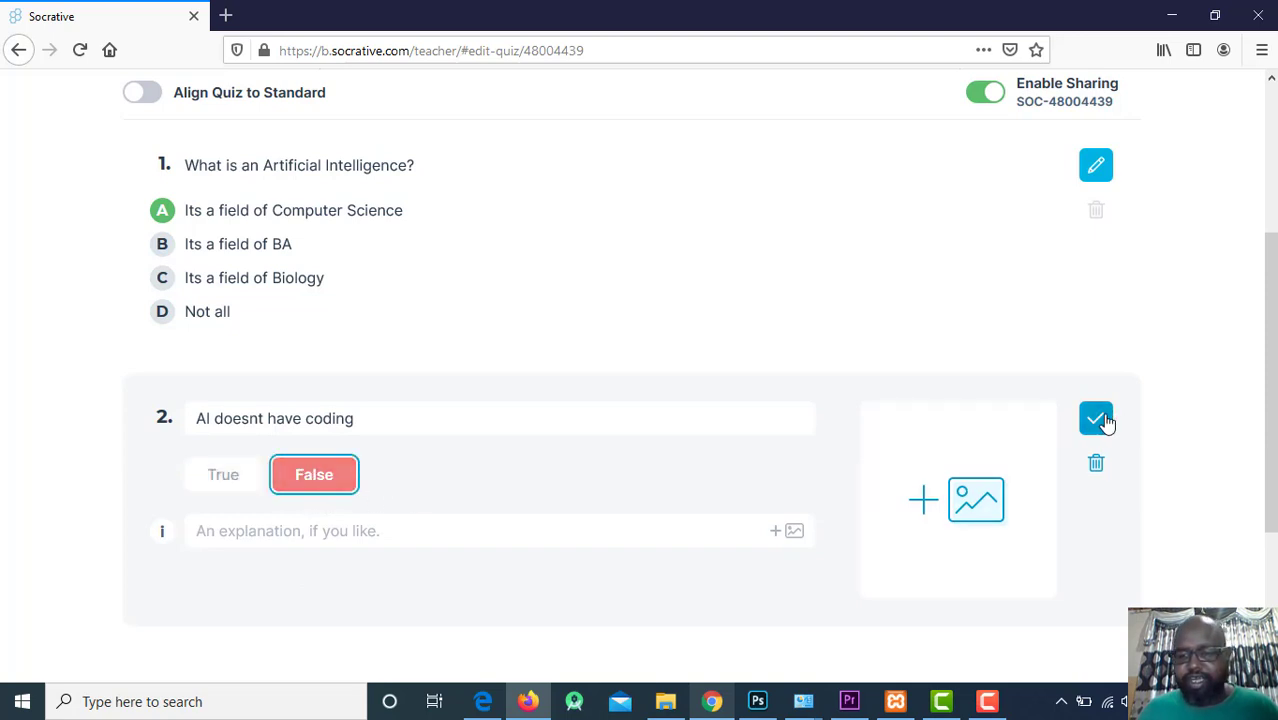
left_click(1097, 419)
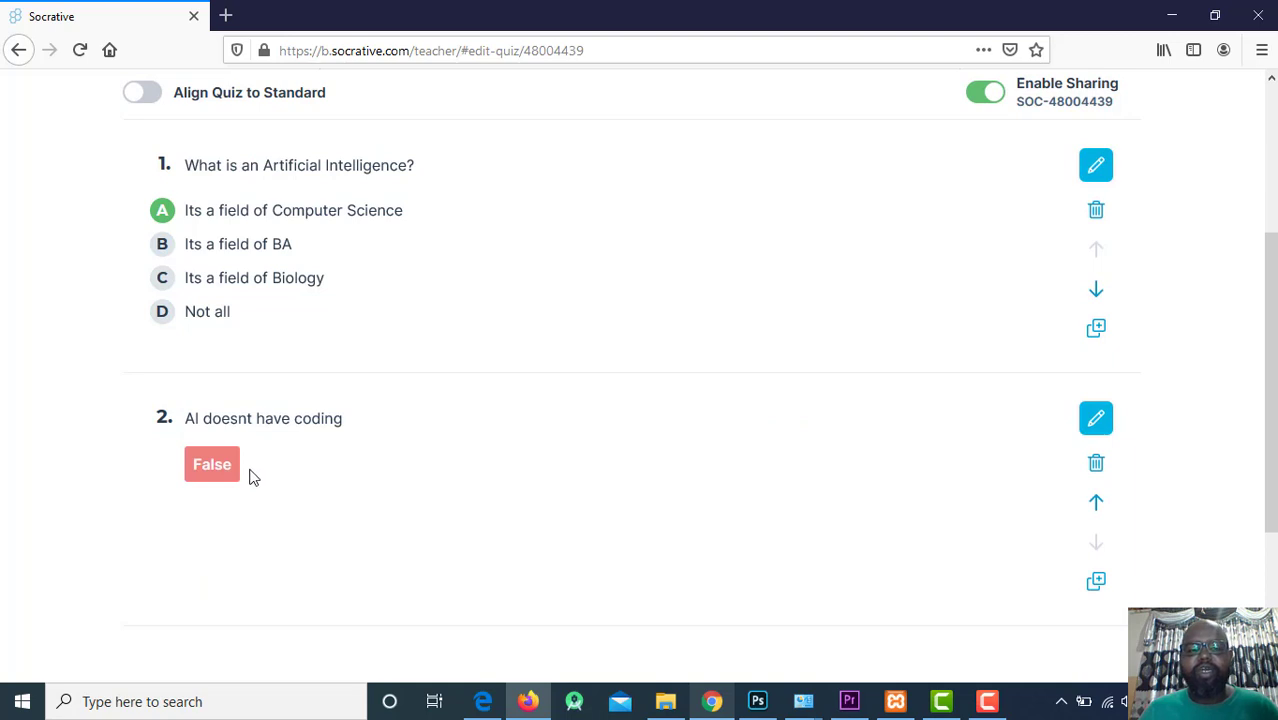
scroll(1152, 422, "down", 2)
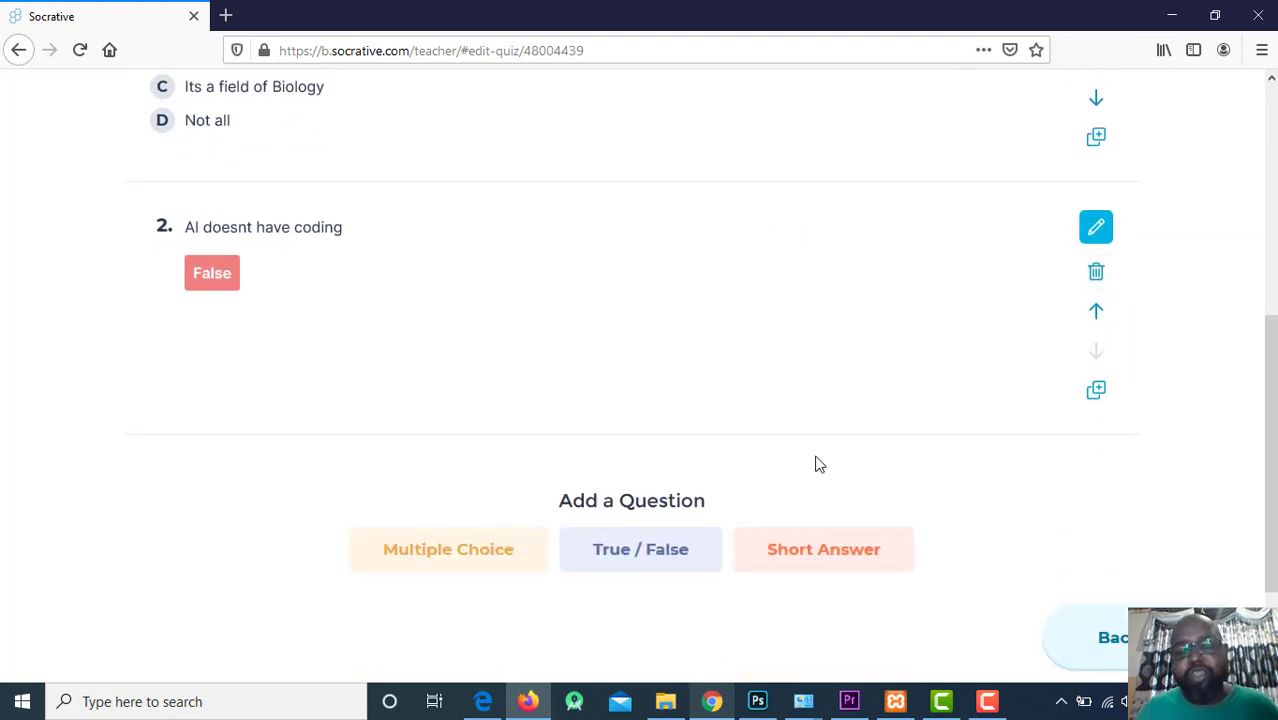
Add a short-answer question 3 whose text reads 'Define Agents?'.
left_click(830, 556)
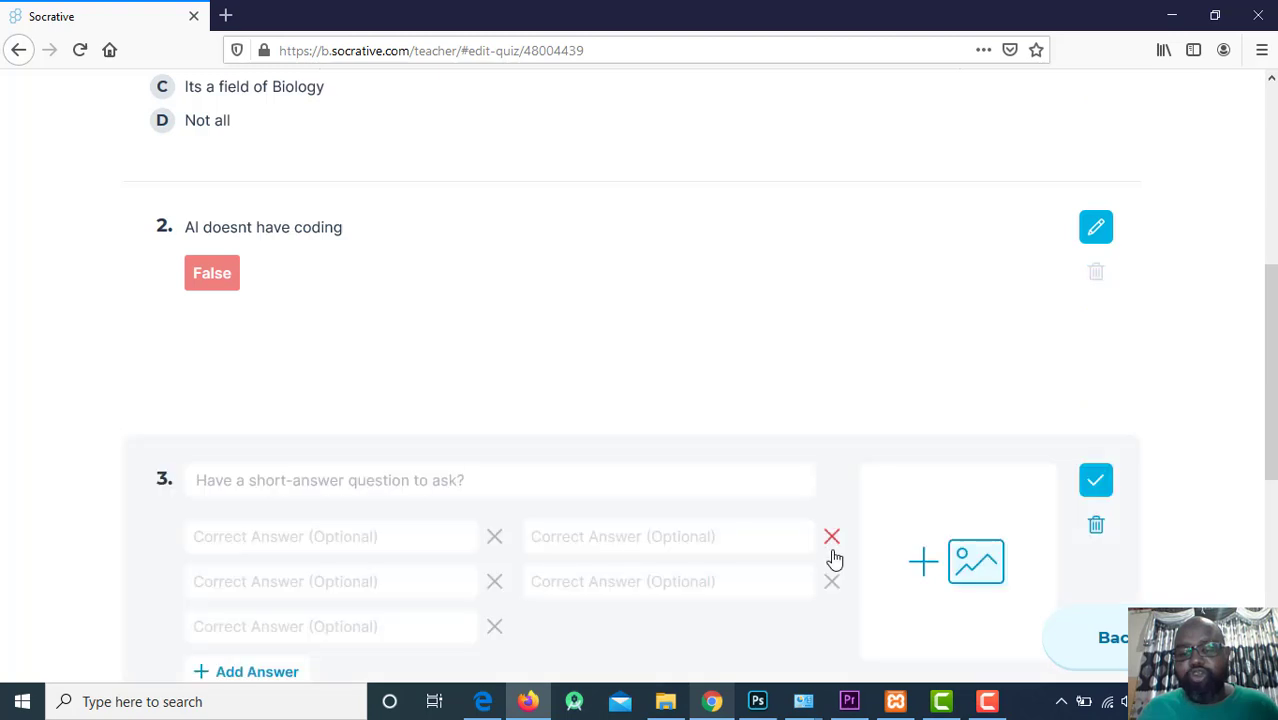
left_click(318, 483)
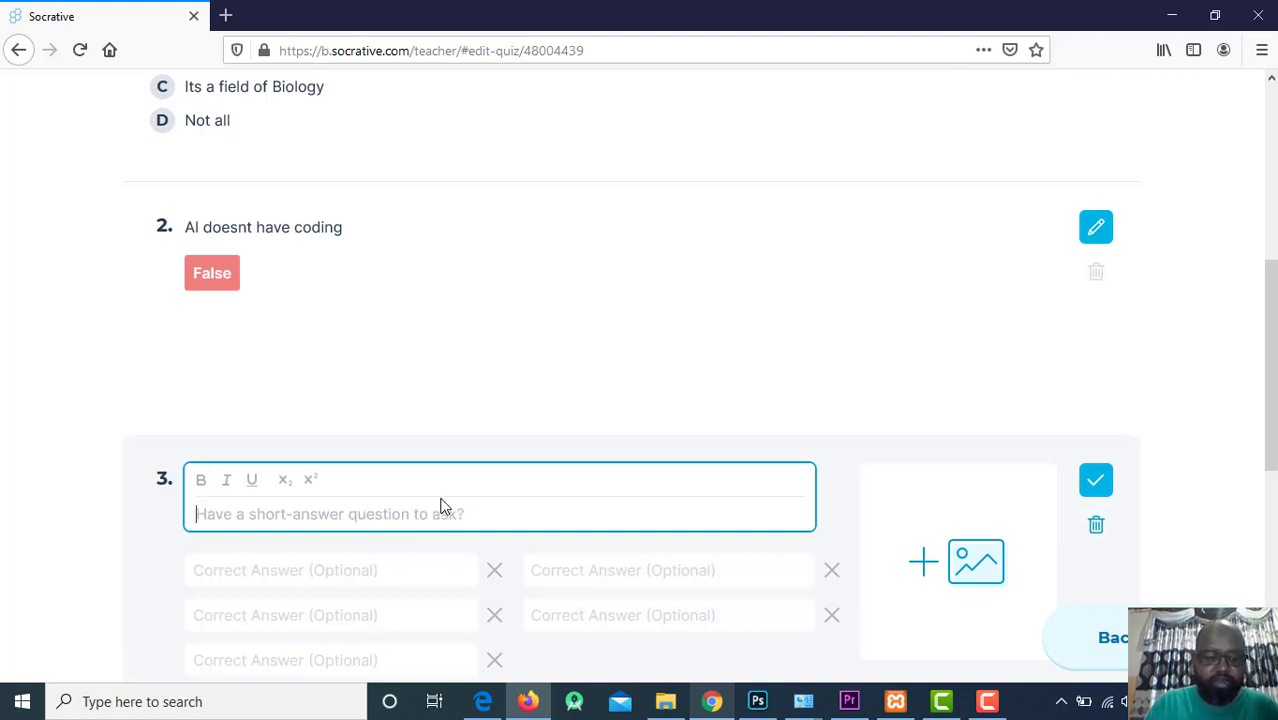
type("Dw")
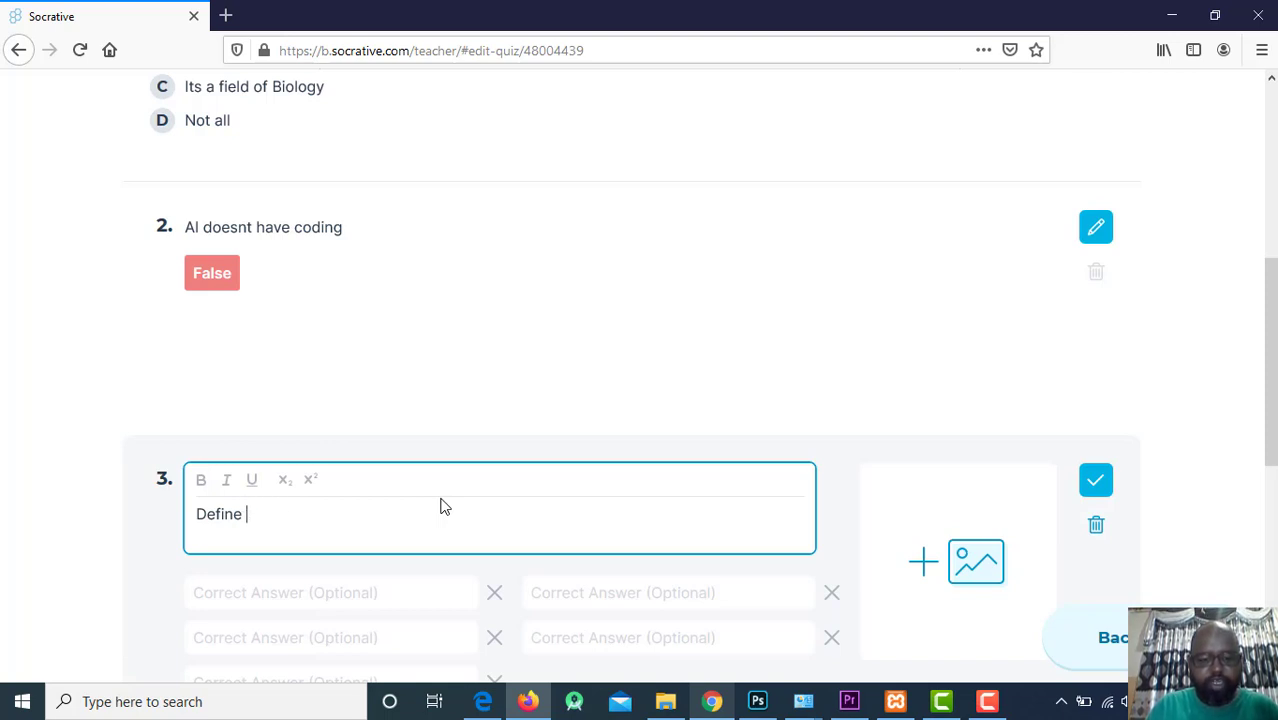
type("Agents")
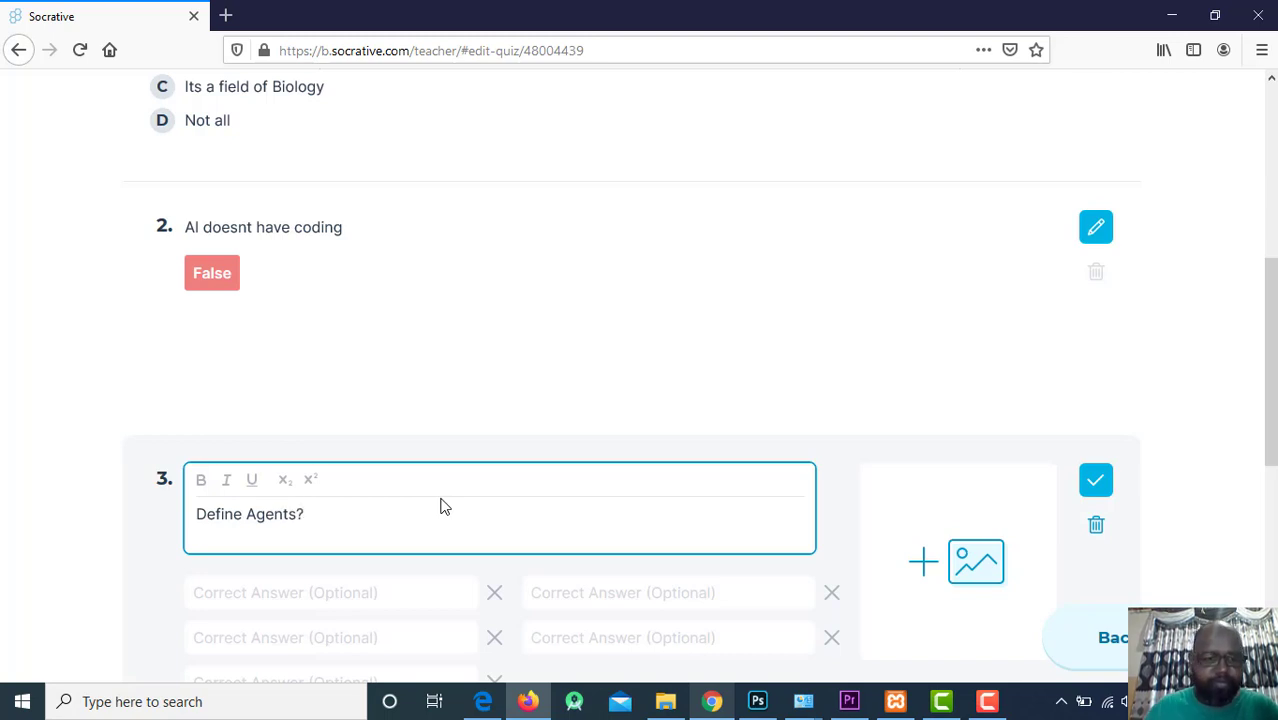
type("?")
left_click(30, 436)
scroll(355, 455, "down", 2)
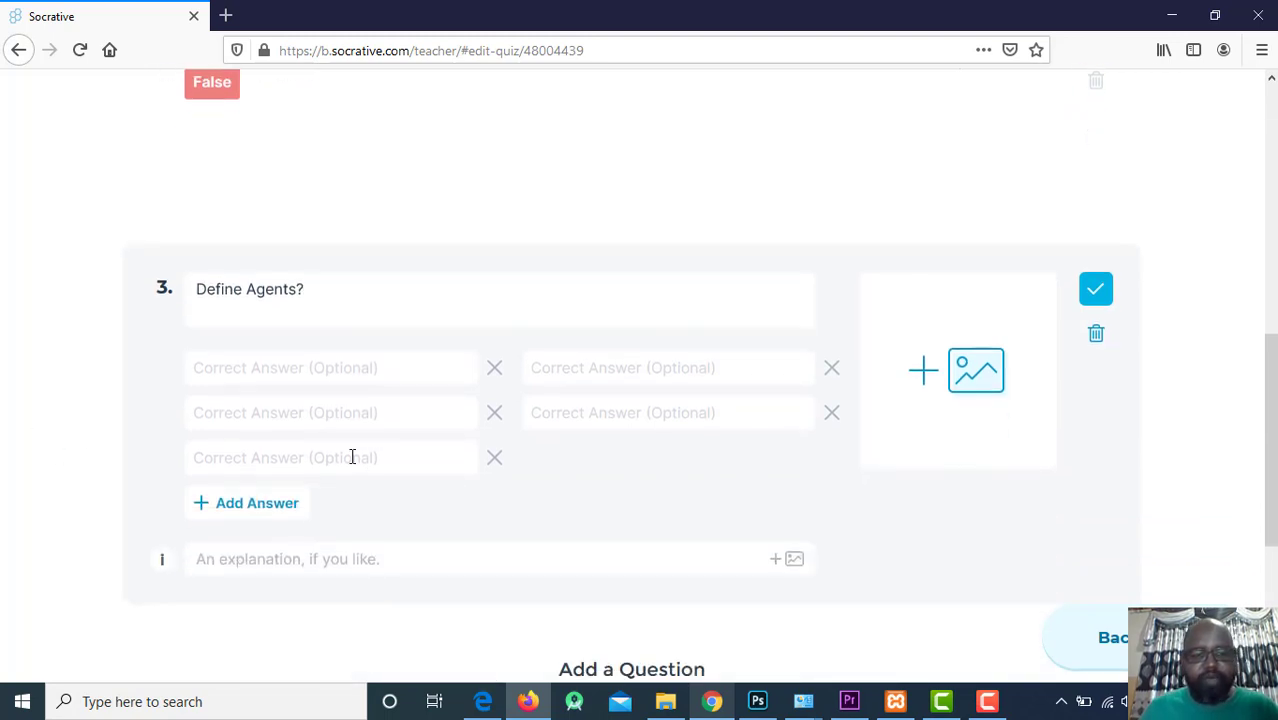
Enter question 3's first correct answer, ending 'something that controls the environment'.
left_click(258, 375)
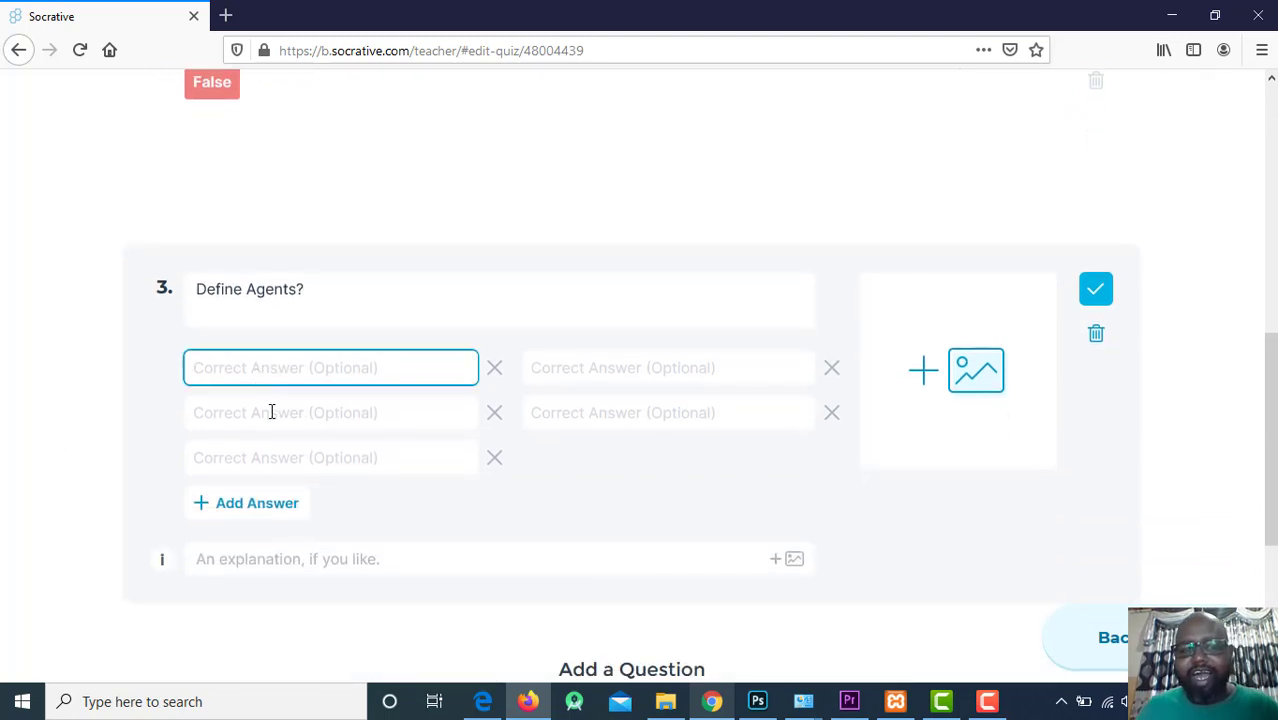
left_click(271, 411)
left_click(257, 375)
type("Ag")
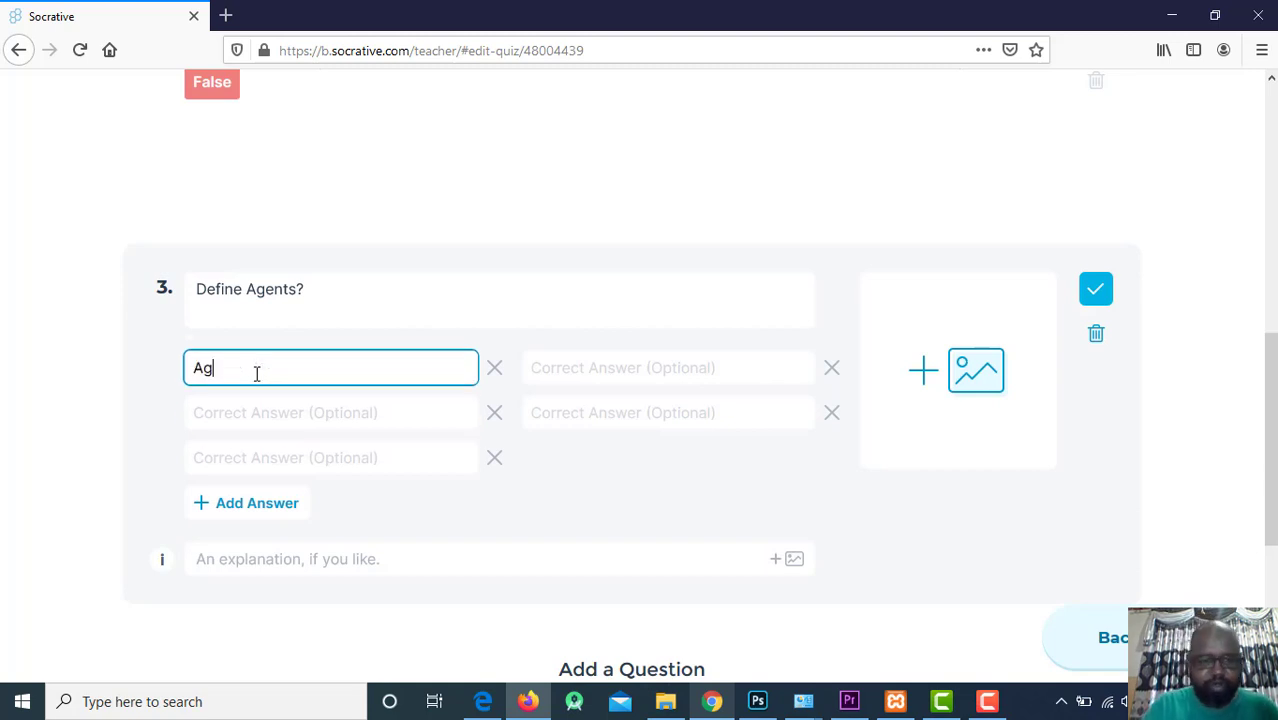
type("enyt is")
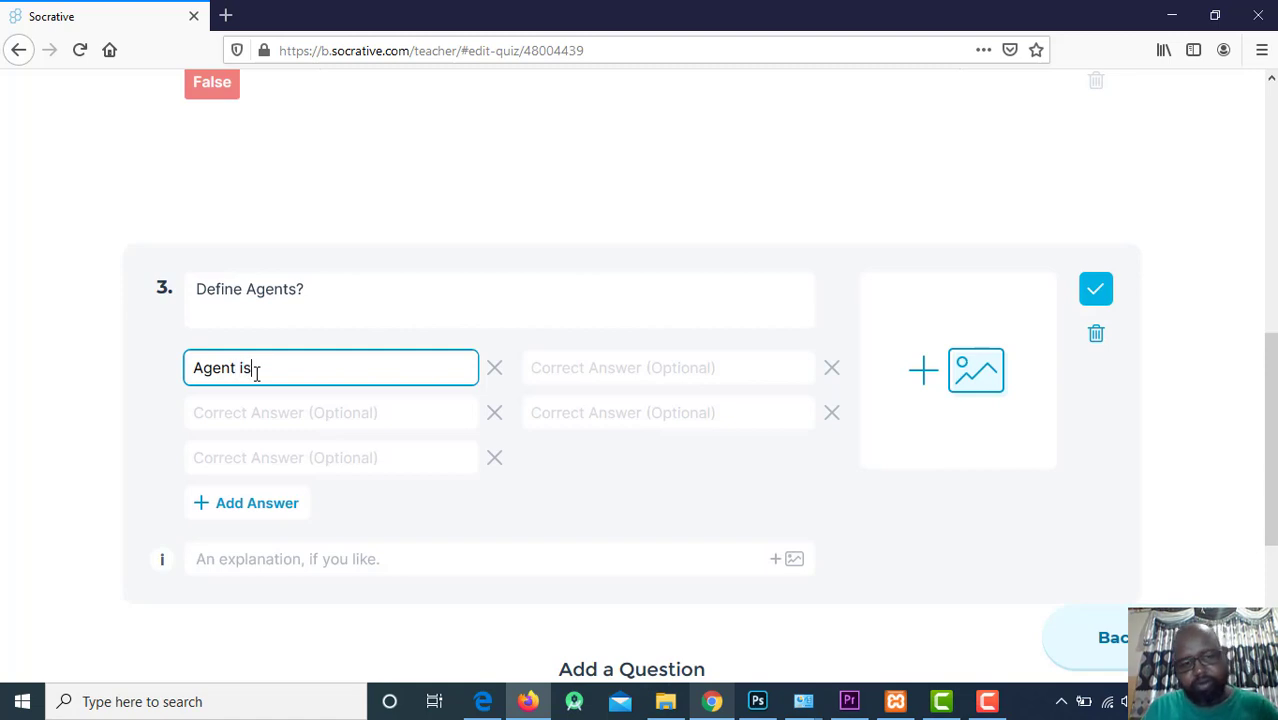
type("someth")
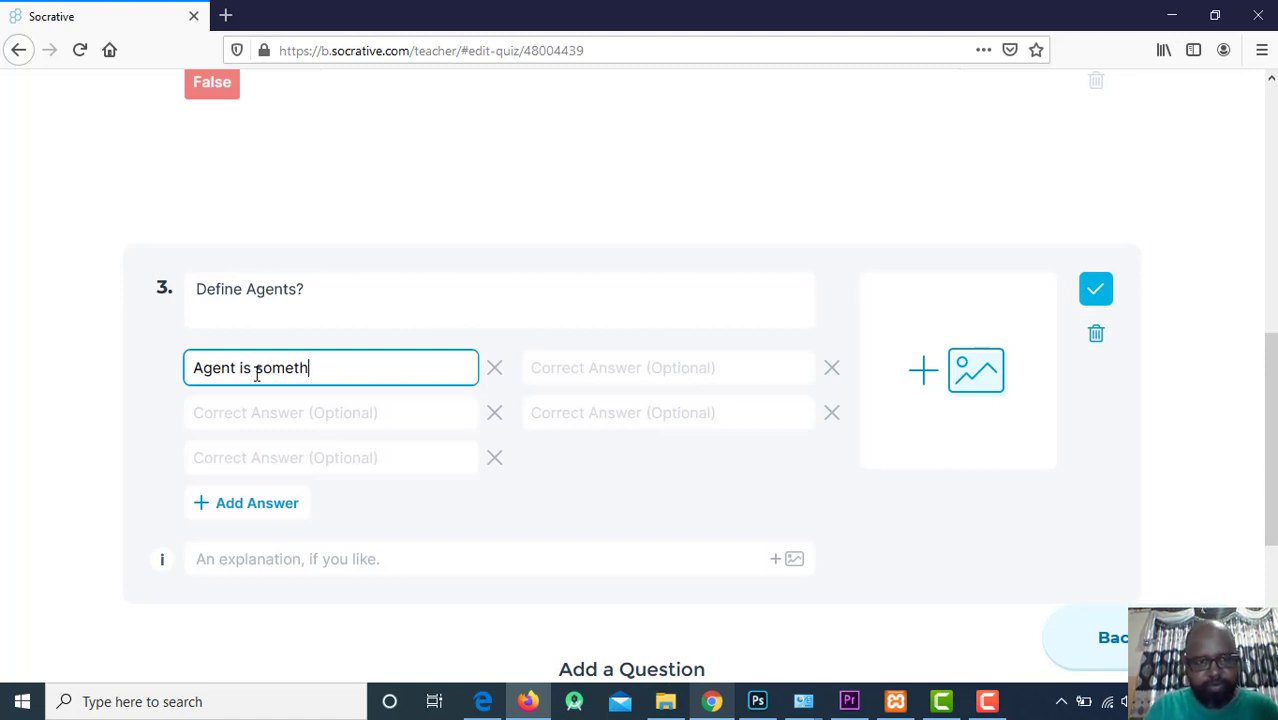
type("ing tha c")
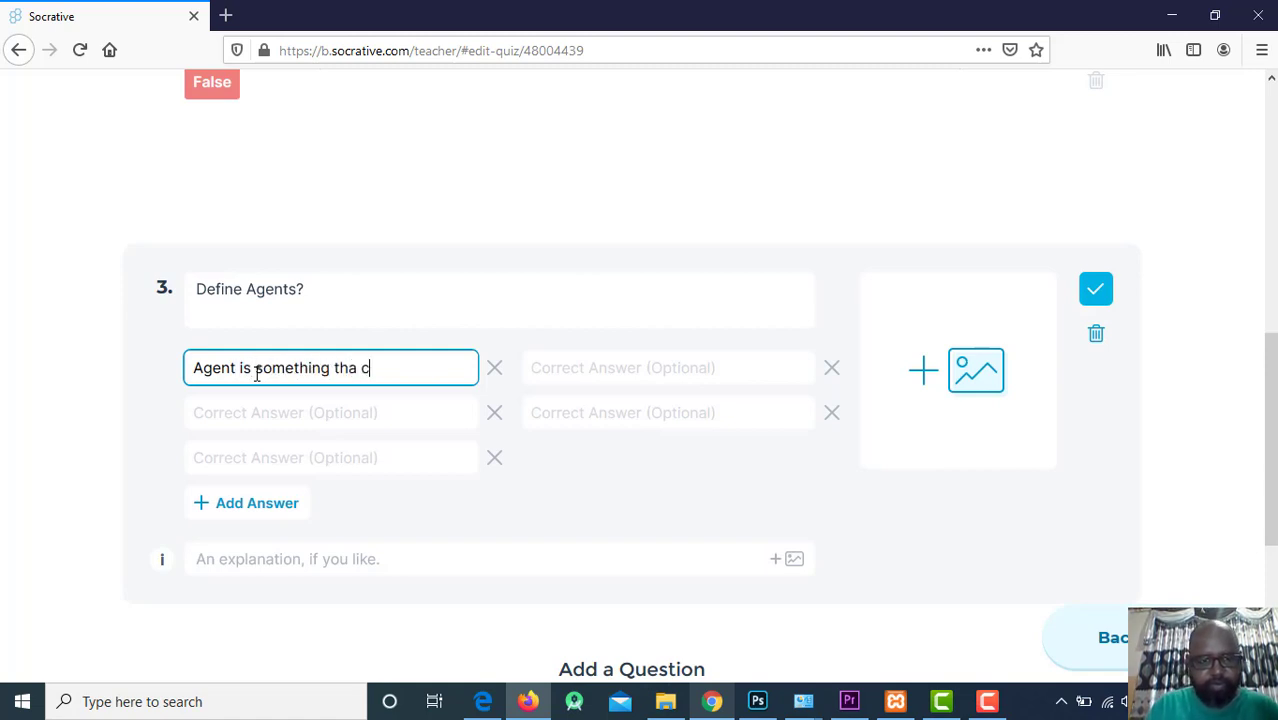
key("BackSpace")
key("BackSpace")
type("t controls")
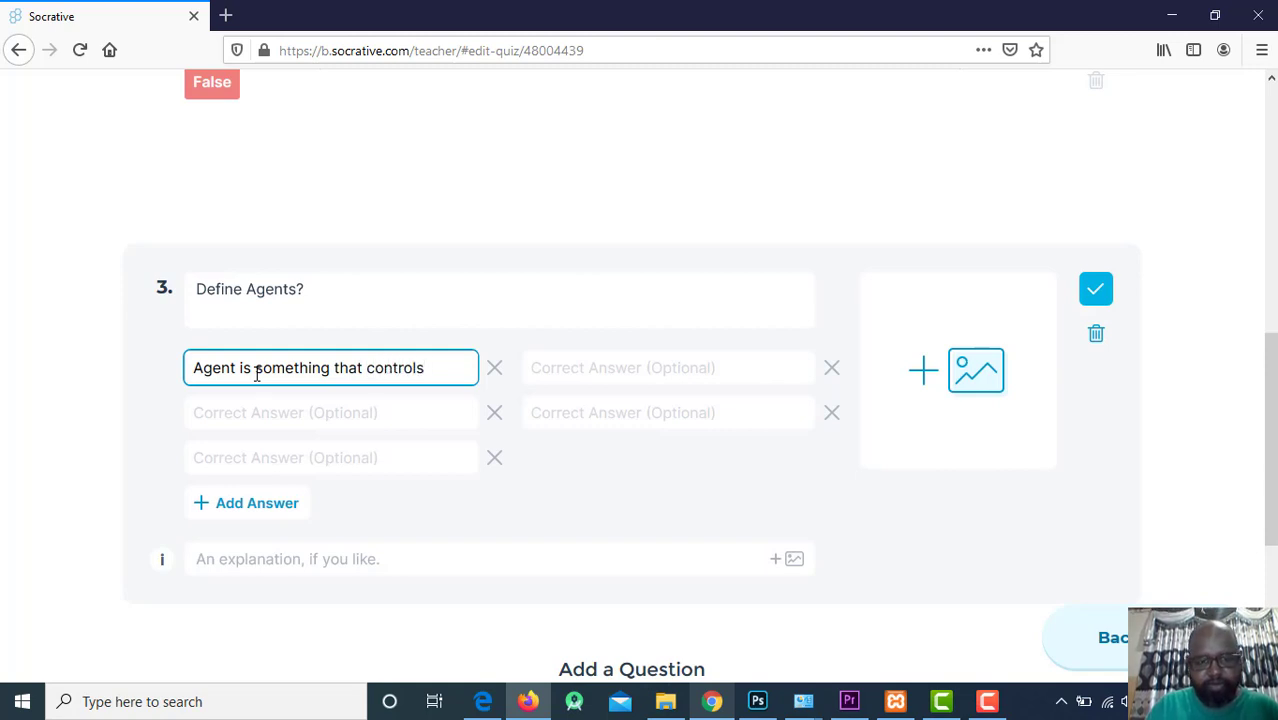
type(" the en")
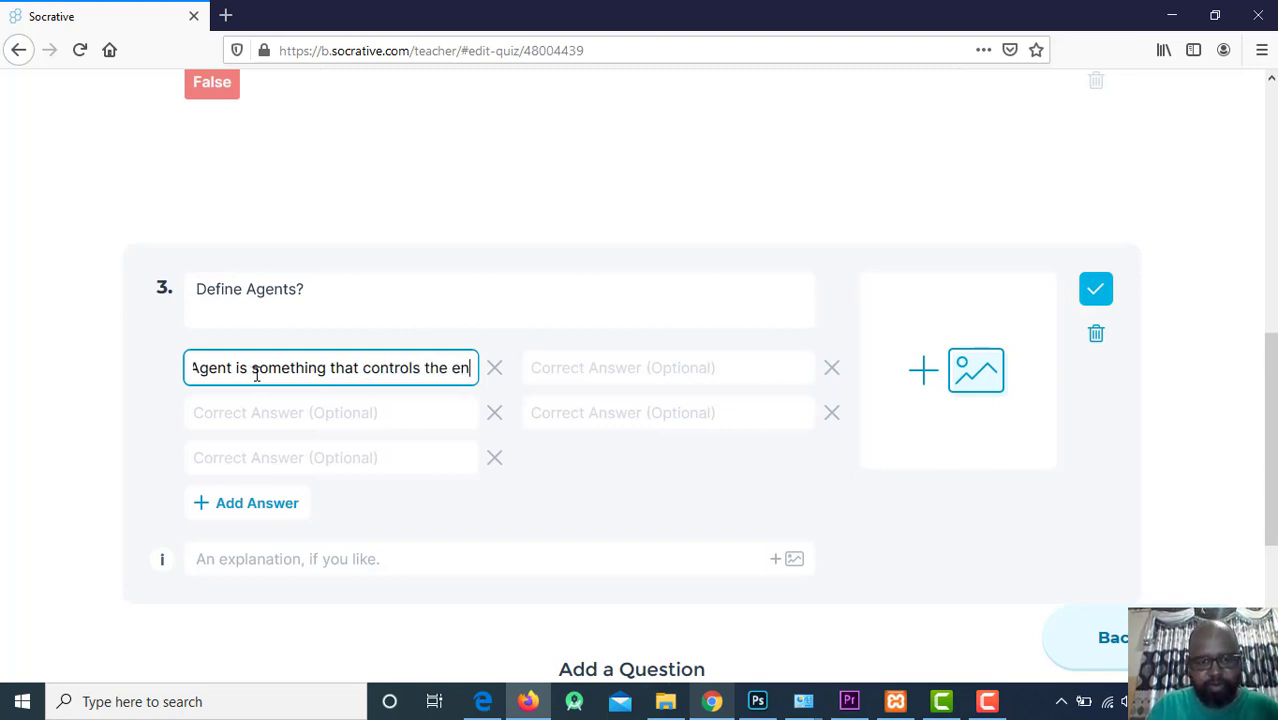
type("vito")
key("BackSpace")
key("BackSpace")
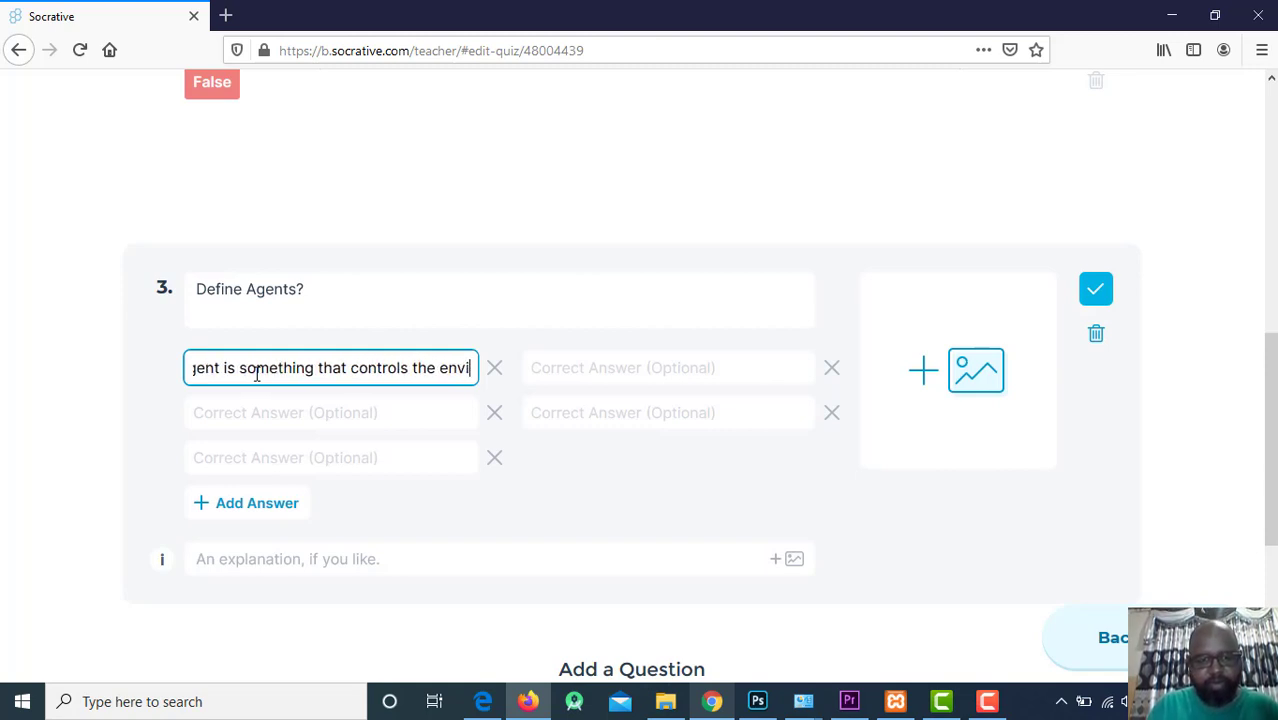
type("t")
key("BackSpace")
type("ro")
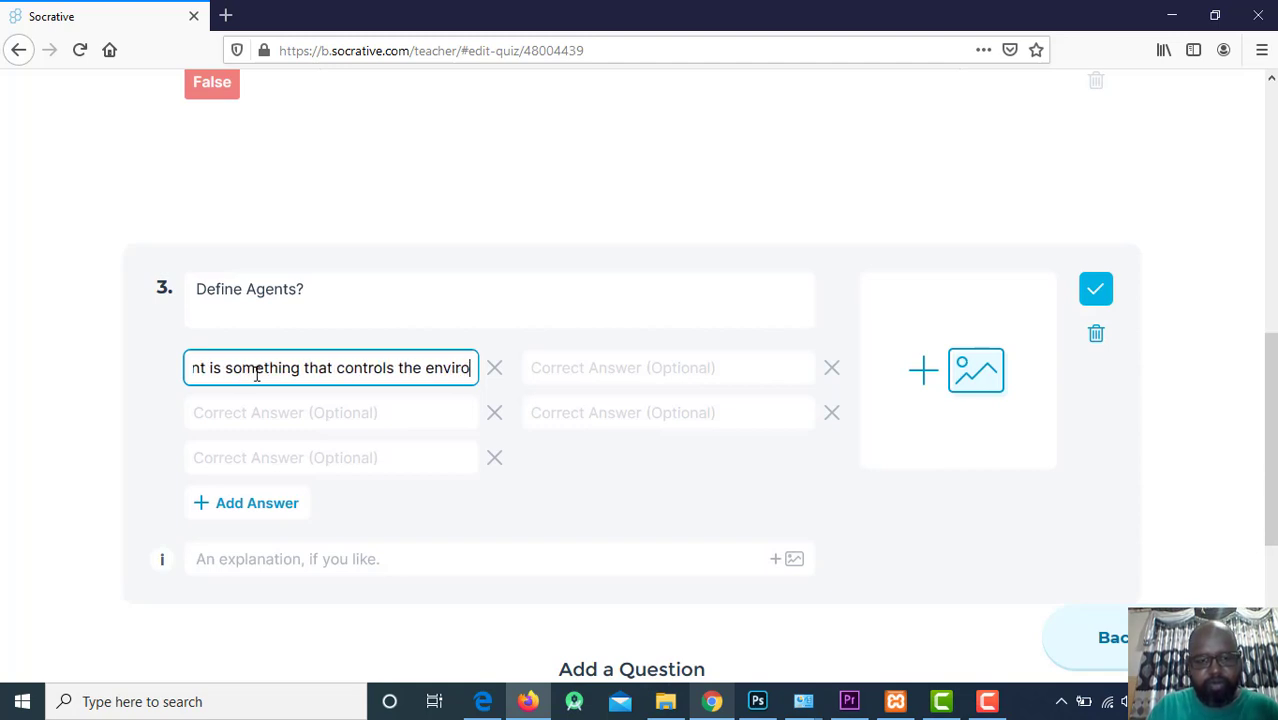
type("nment")
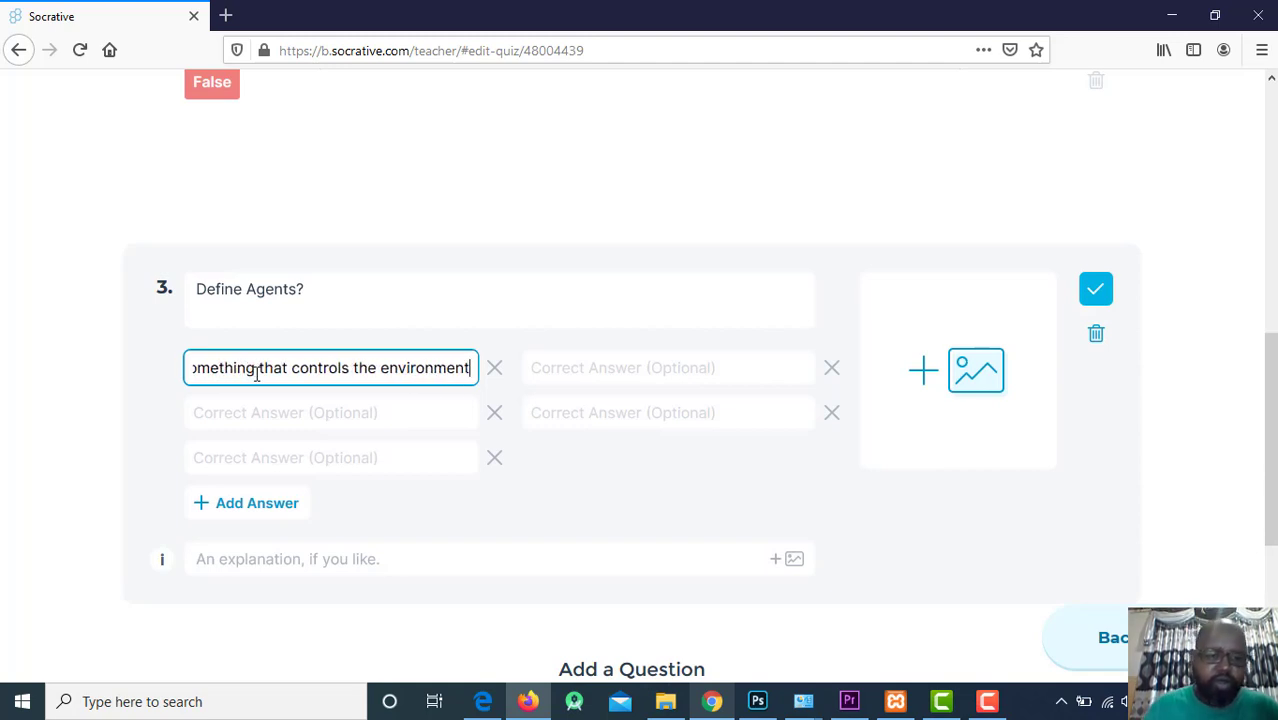
key("ctrl+a")
key("ctrl+c")
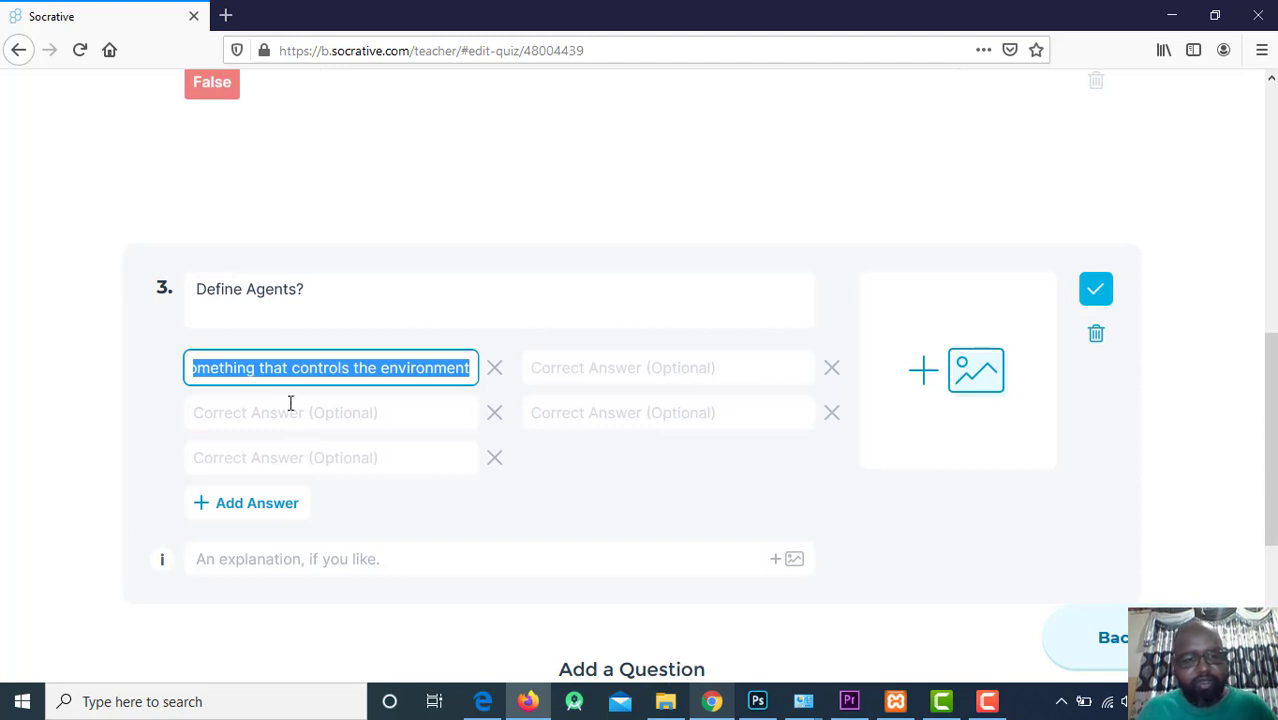
Add 'Agent can be everything' as the second accepted answer.
left_click(290, 403)
key("ctrl+v")
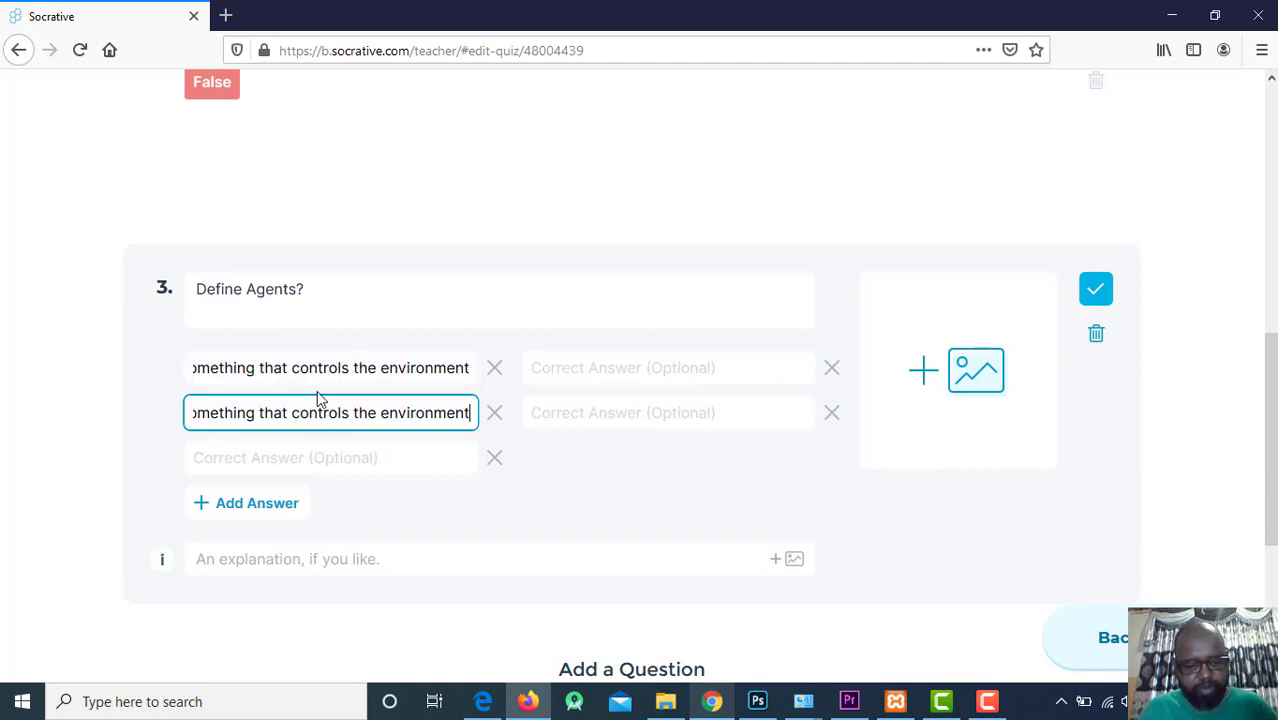
key("ctrl+a")
type("Agent ")
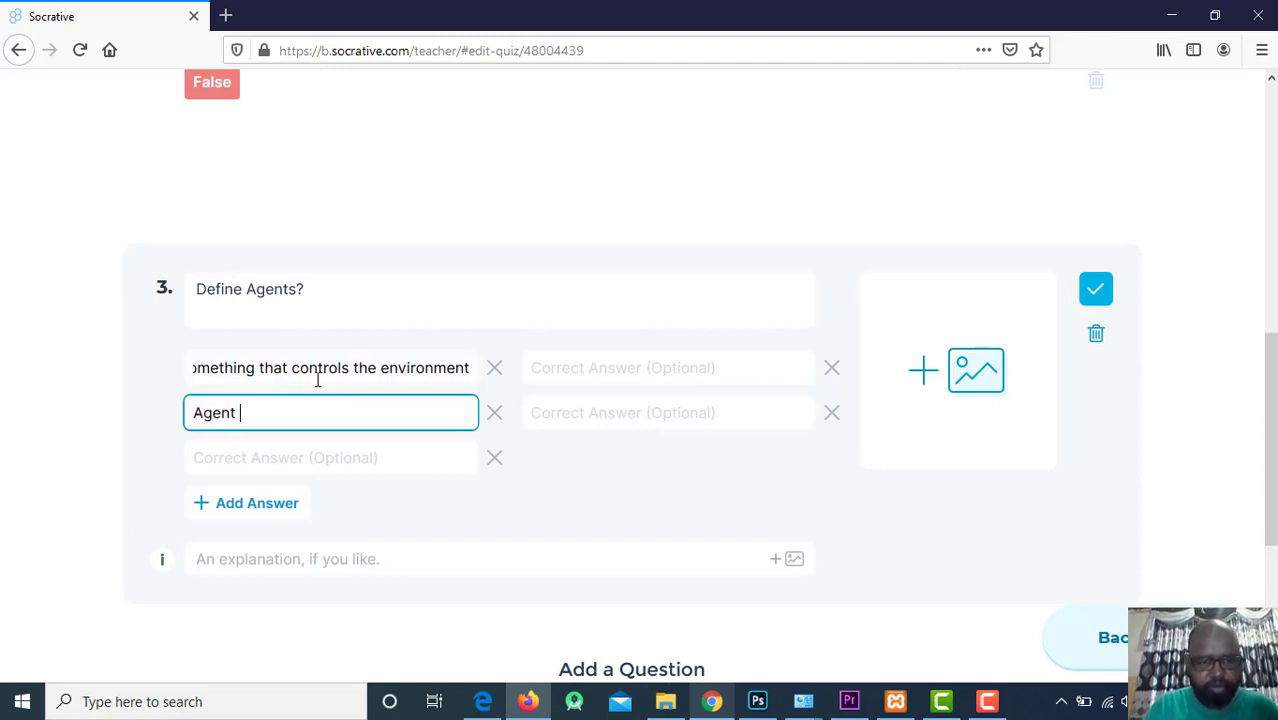
type("can be everty")
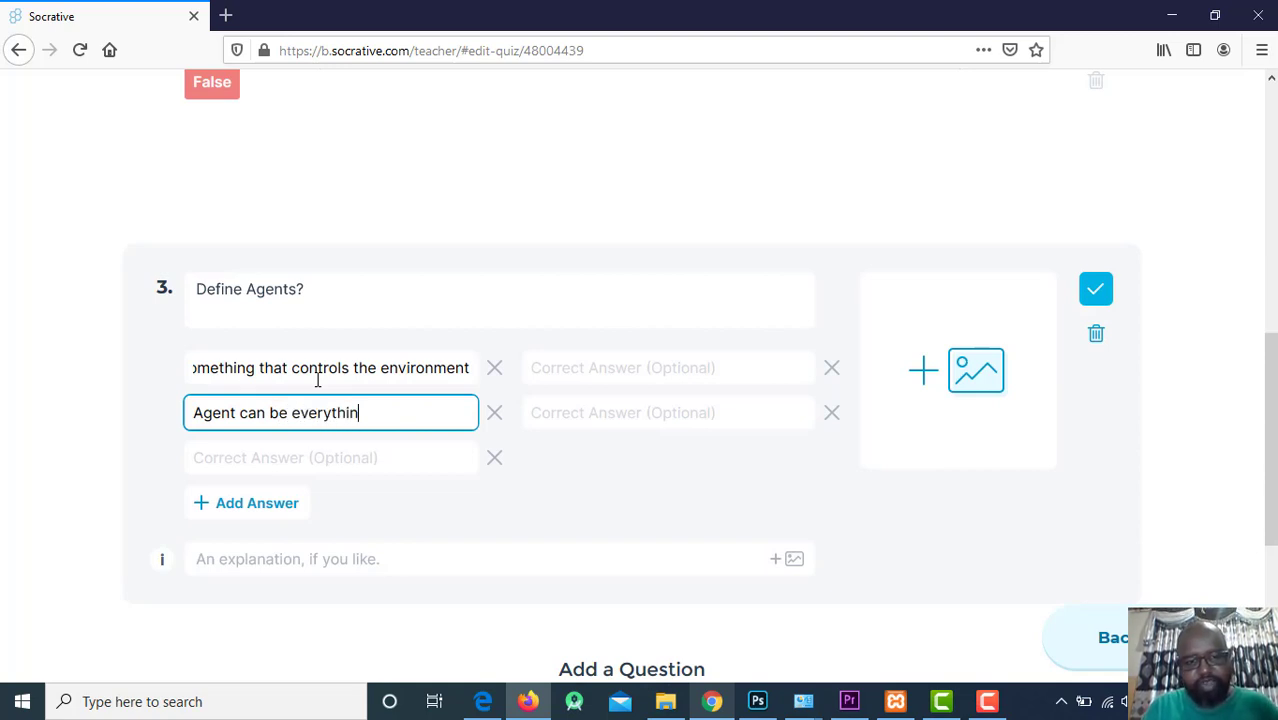
left_click(320, 456)
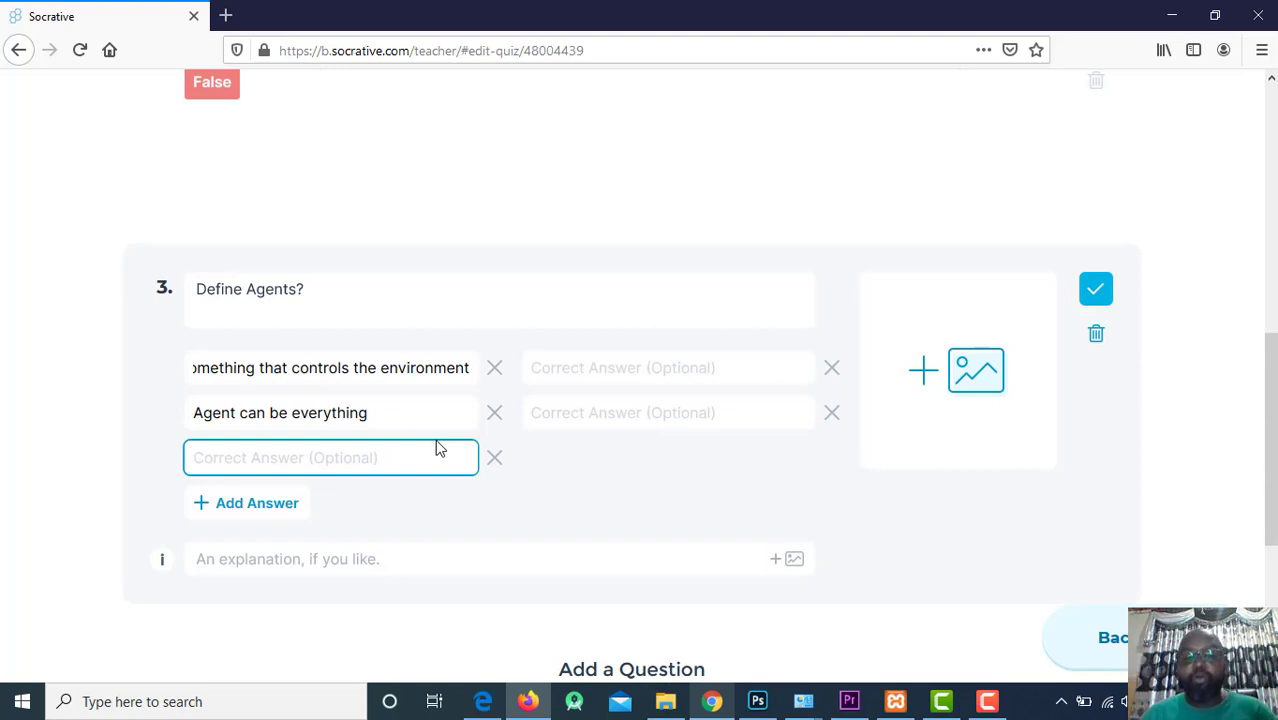
left_click(1152, 486)
Save and exit AI Exam, confirming Yes on unsaved changes, and return to the quizzes list.
scroll(540, 375, "up", 2)
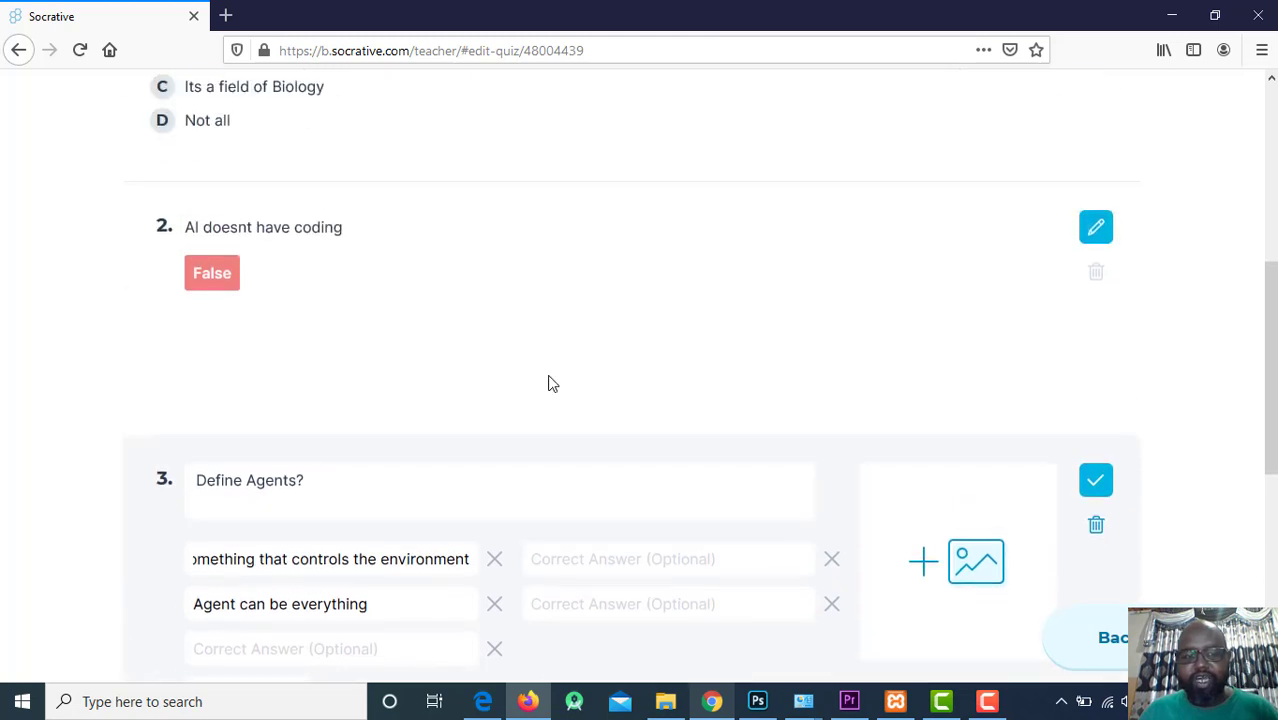
scroll(627, 370, "down", 4)
scroll(1018, 451, "up", 10)
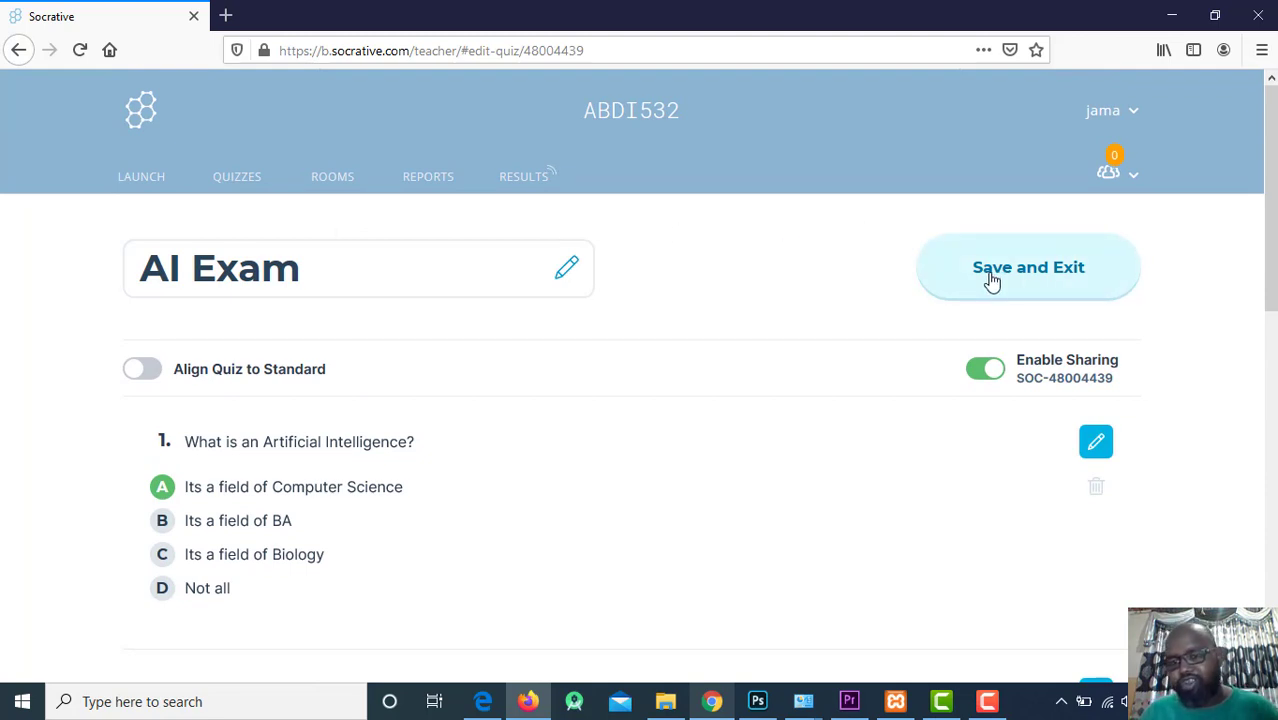
left_click(1023, 287)
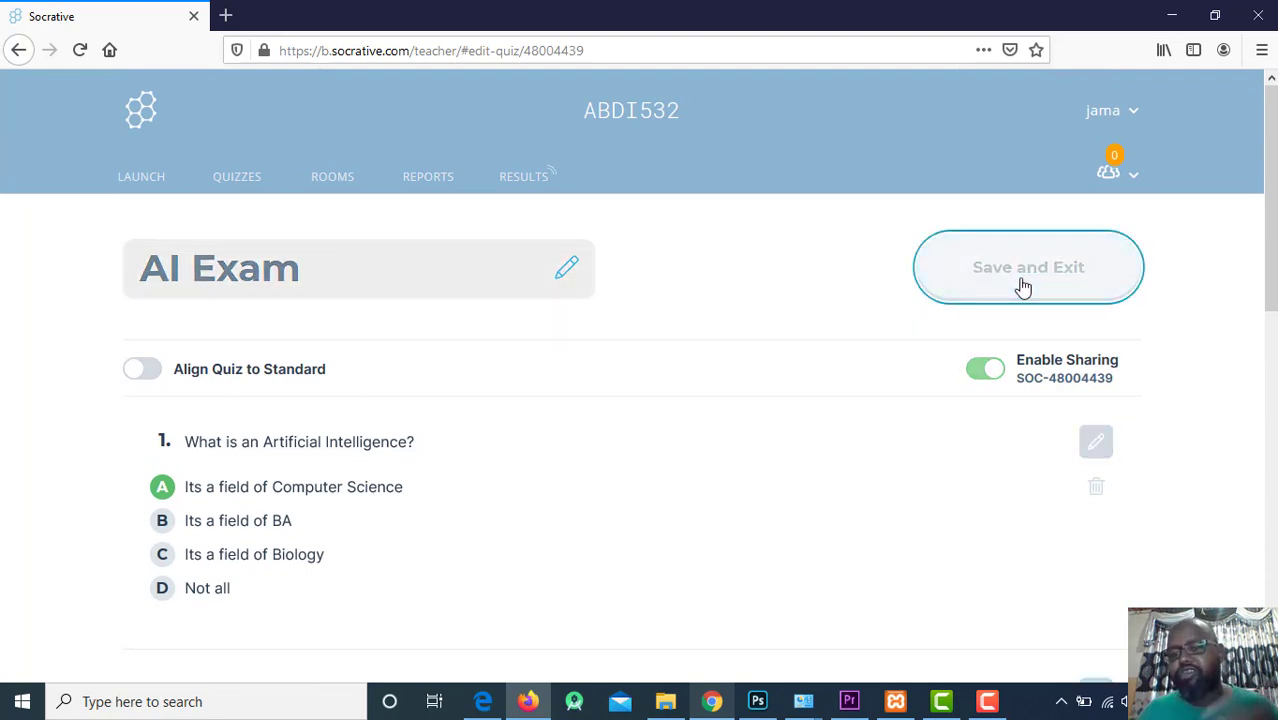
left_click(262, 186)
left_click(600, 428)
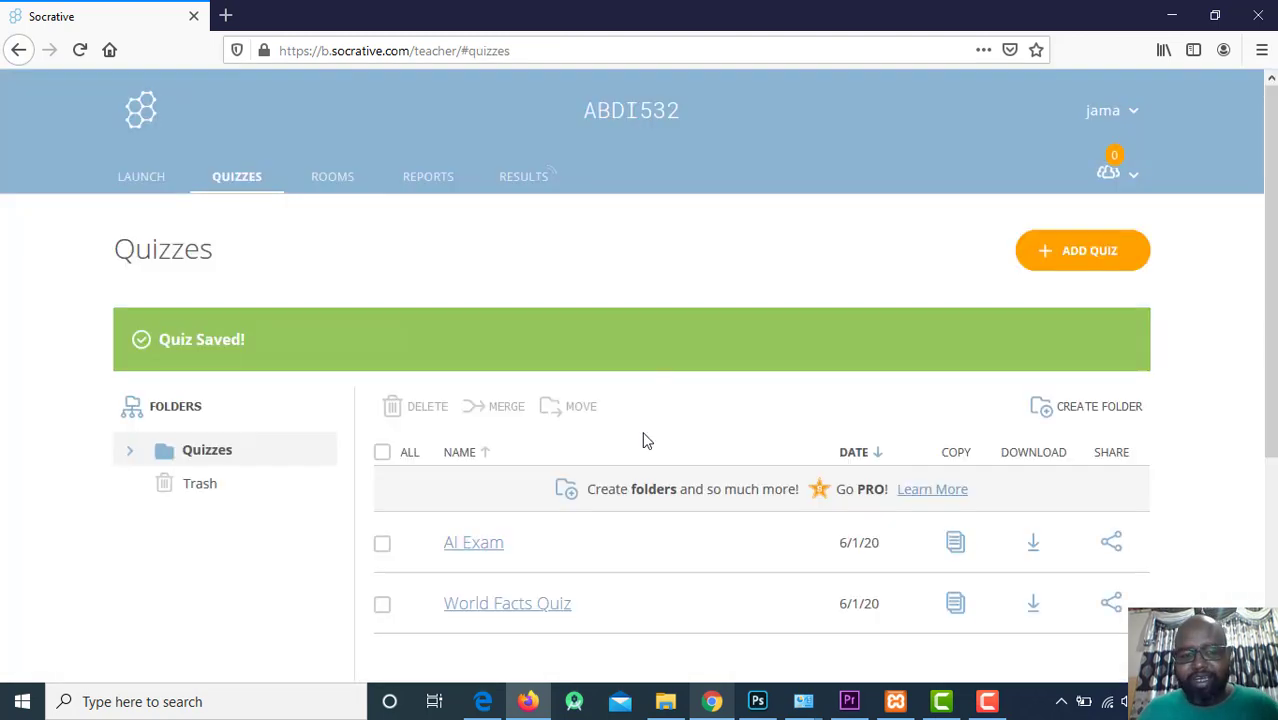
scroll(812, 445, "down", 3)
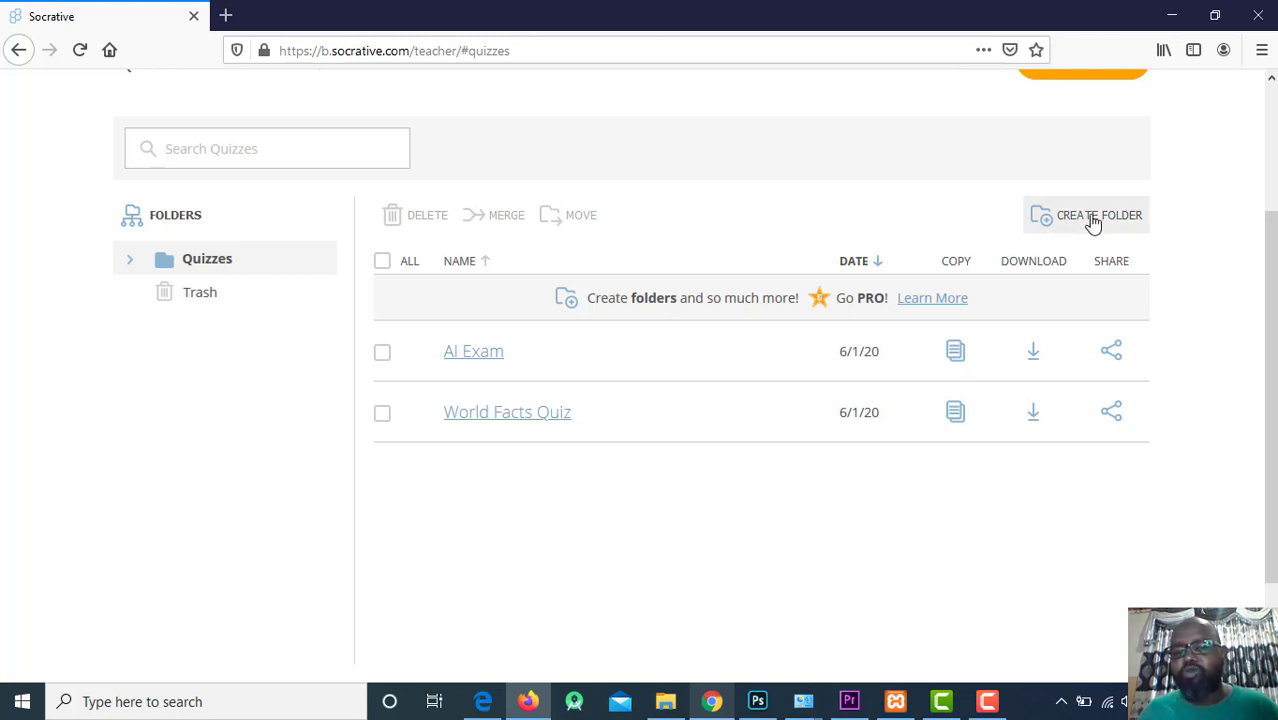
scroll(1097, 215, "up", 3)
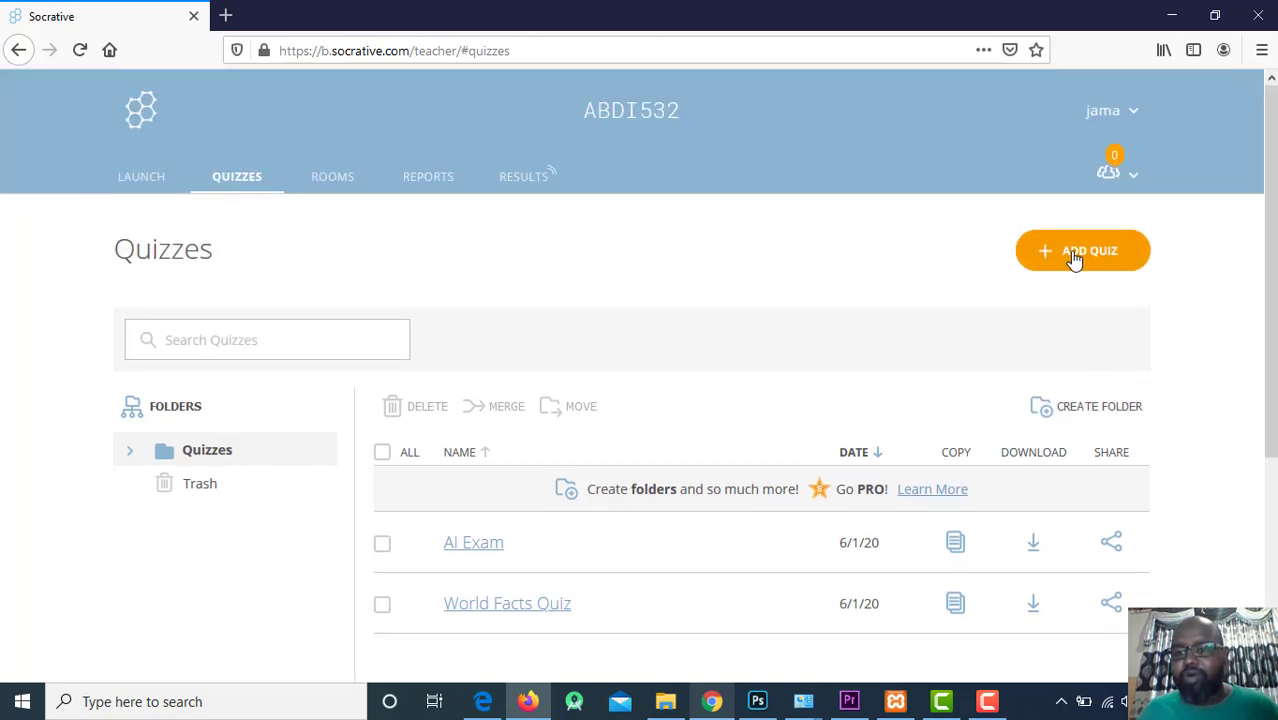
left_click(1068, 258)
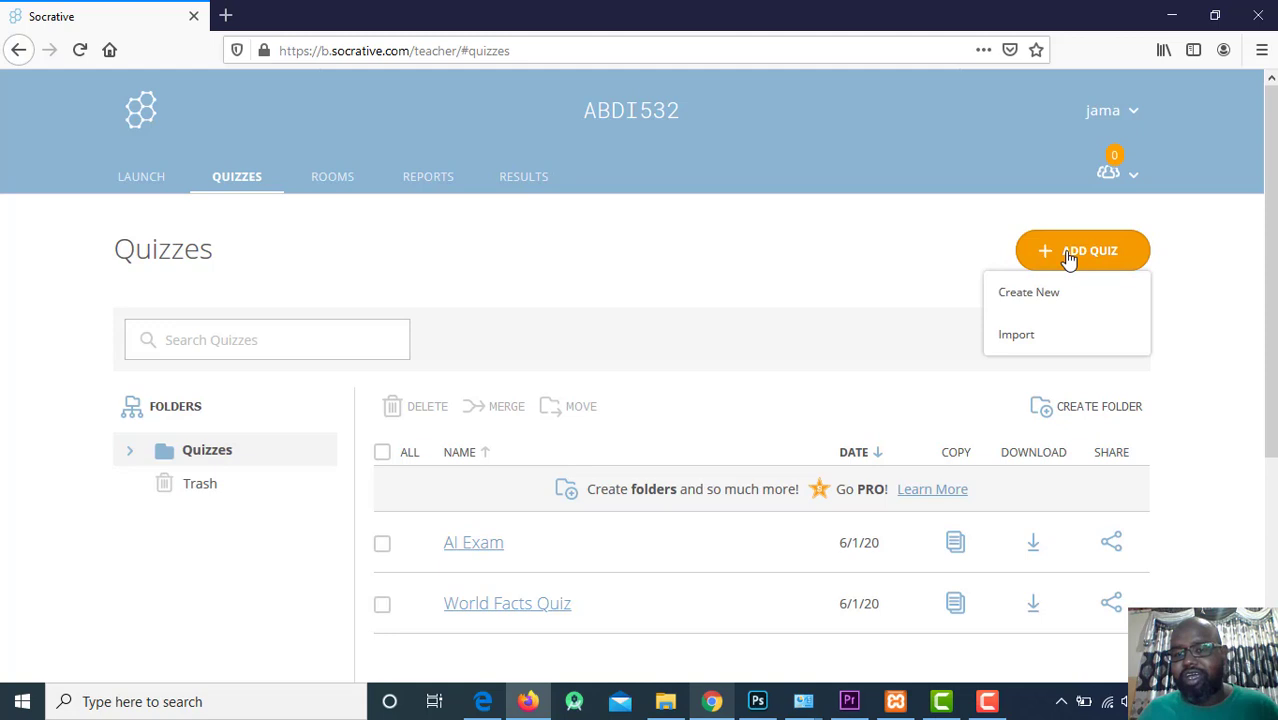
left_click(1022, 292)
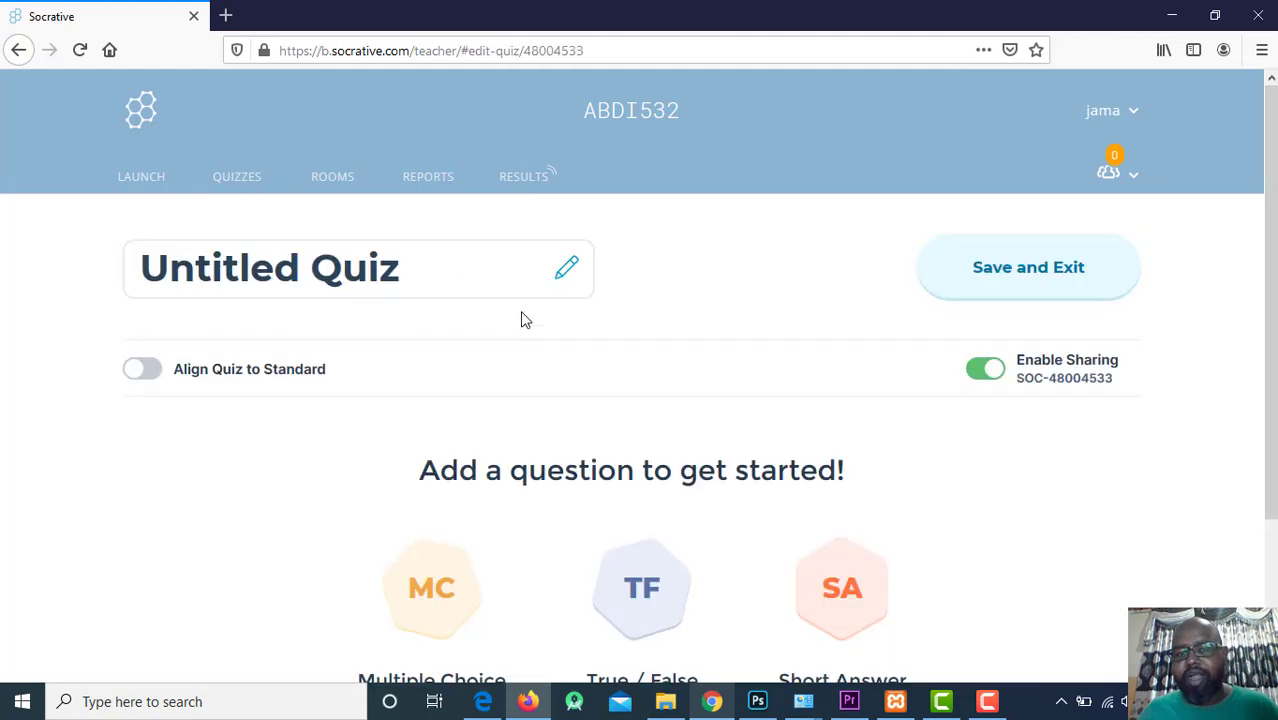
left_click(222, 188)
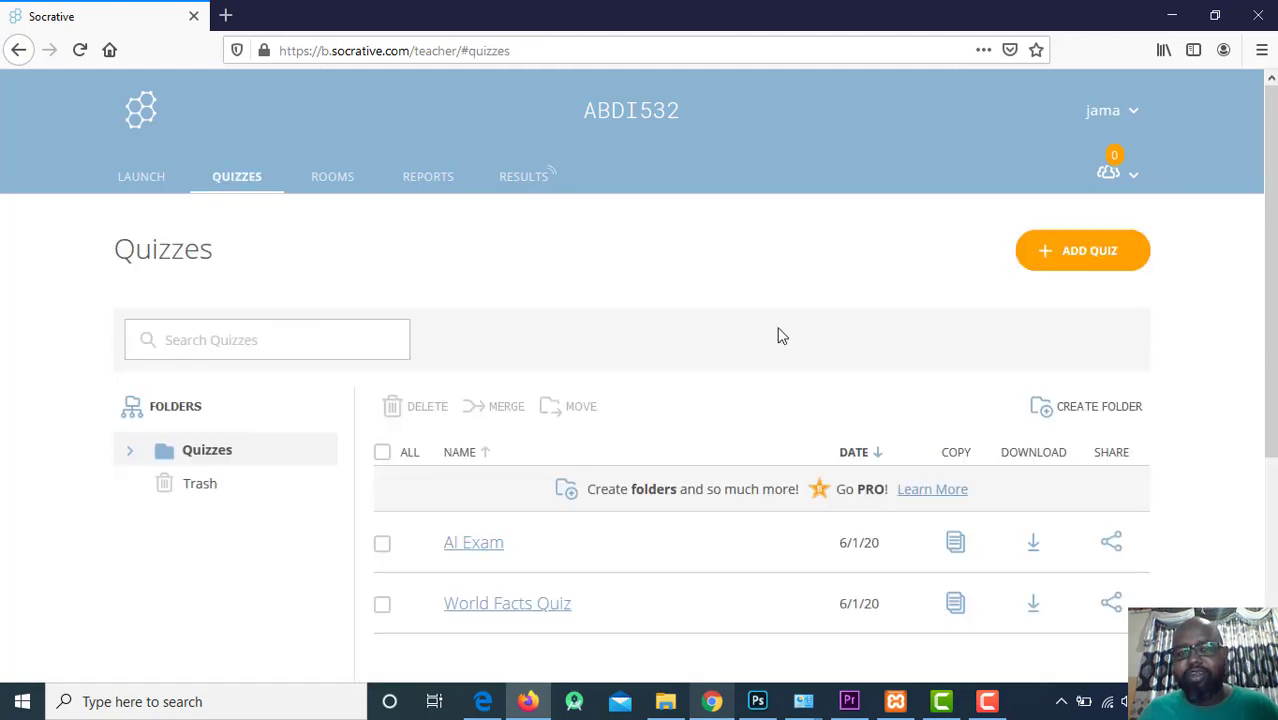
scroll(1015, 365, "down", 1)
scroll(1015, 365, "down", 3)
scroll(1013, 365, "up", 4)
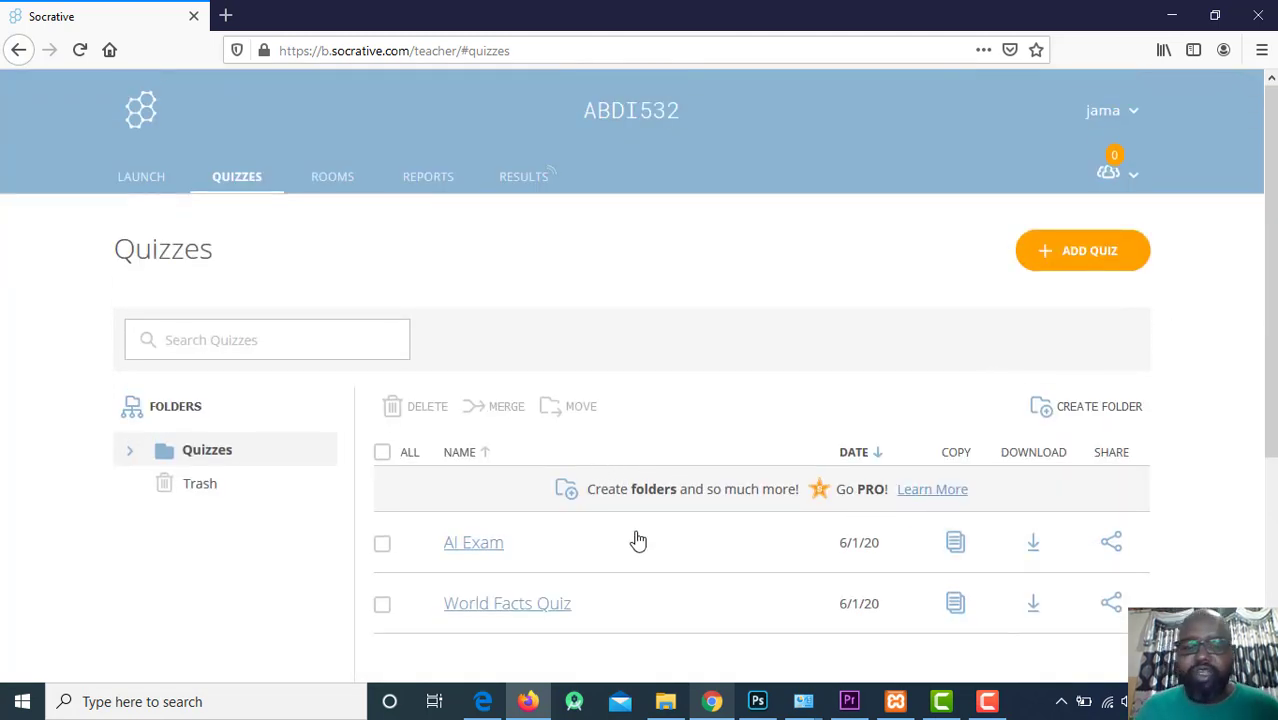
scroll(664, 521, "down", 3)
scroll(473, 430, "up", 2)
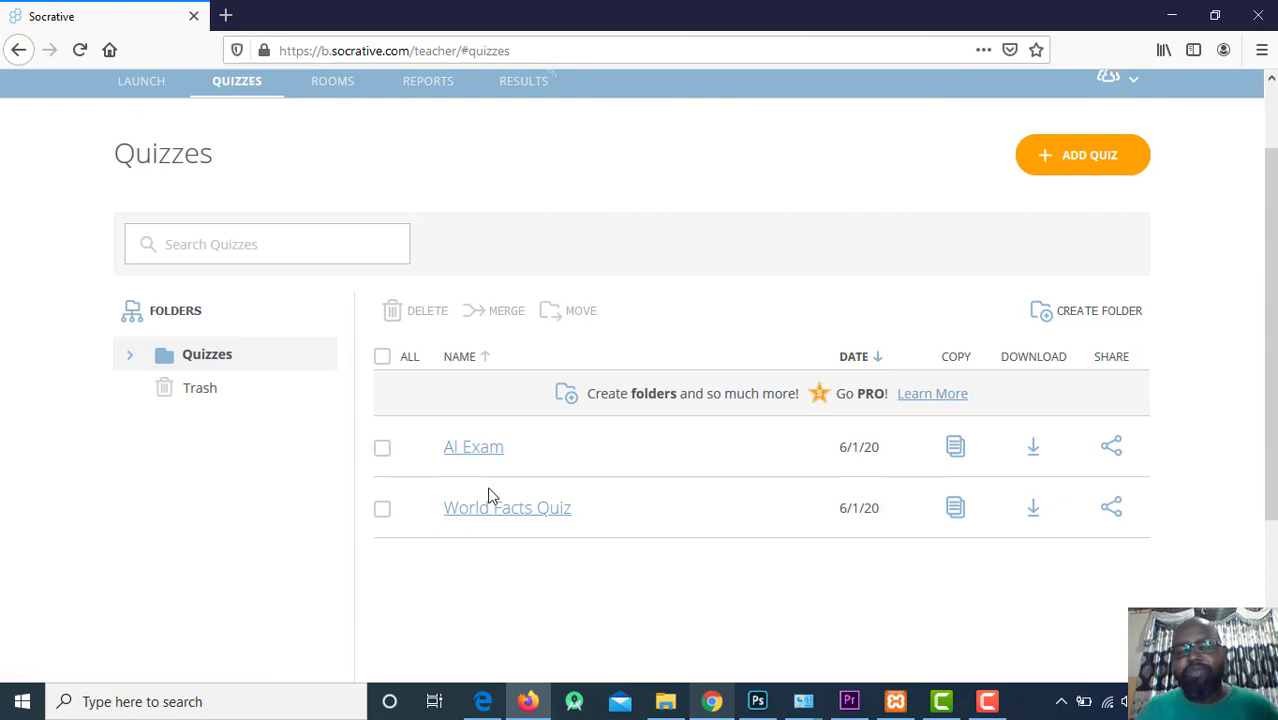
scroll(490, 497, "up", 1)
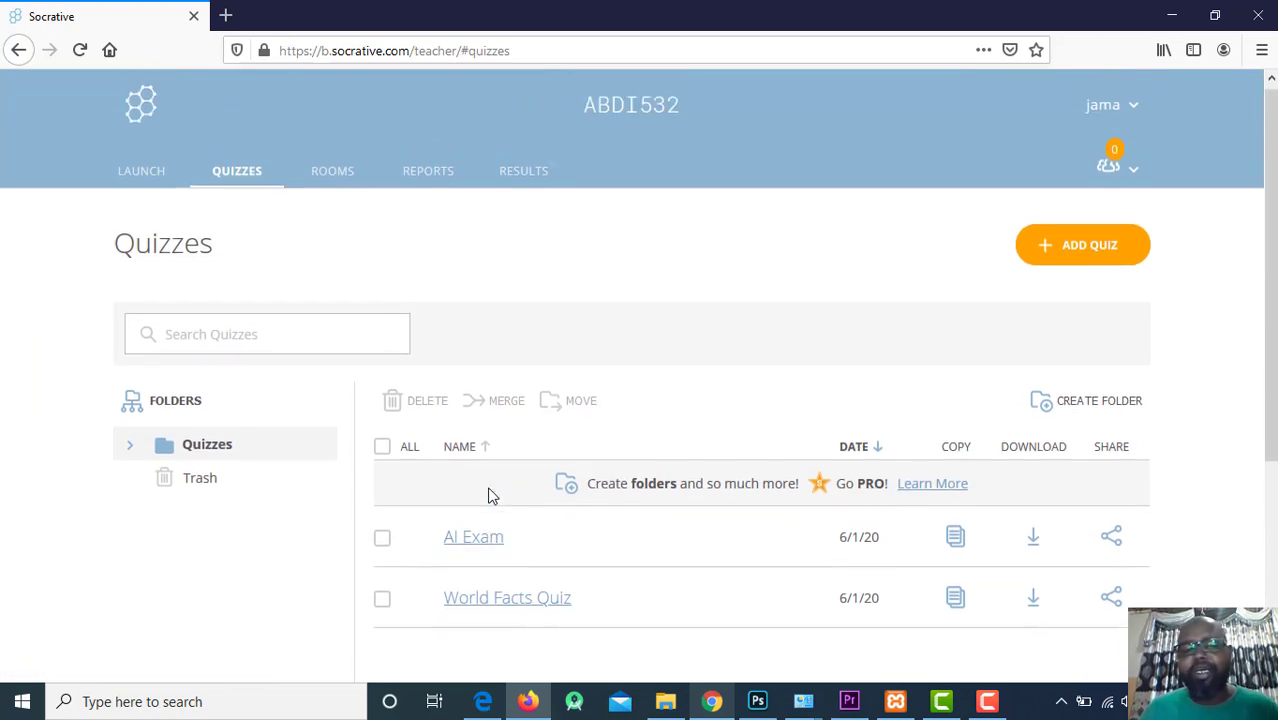
Launch a Quiz with AI Exam selected and advance to Step 2, delivery method and settings.
left_click(141, 186)
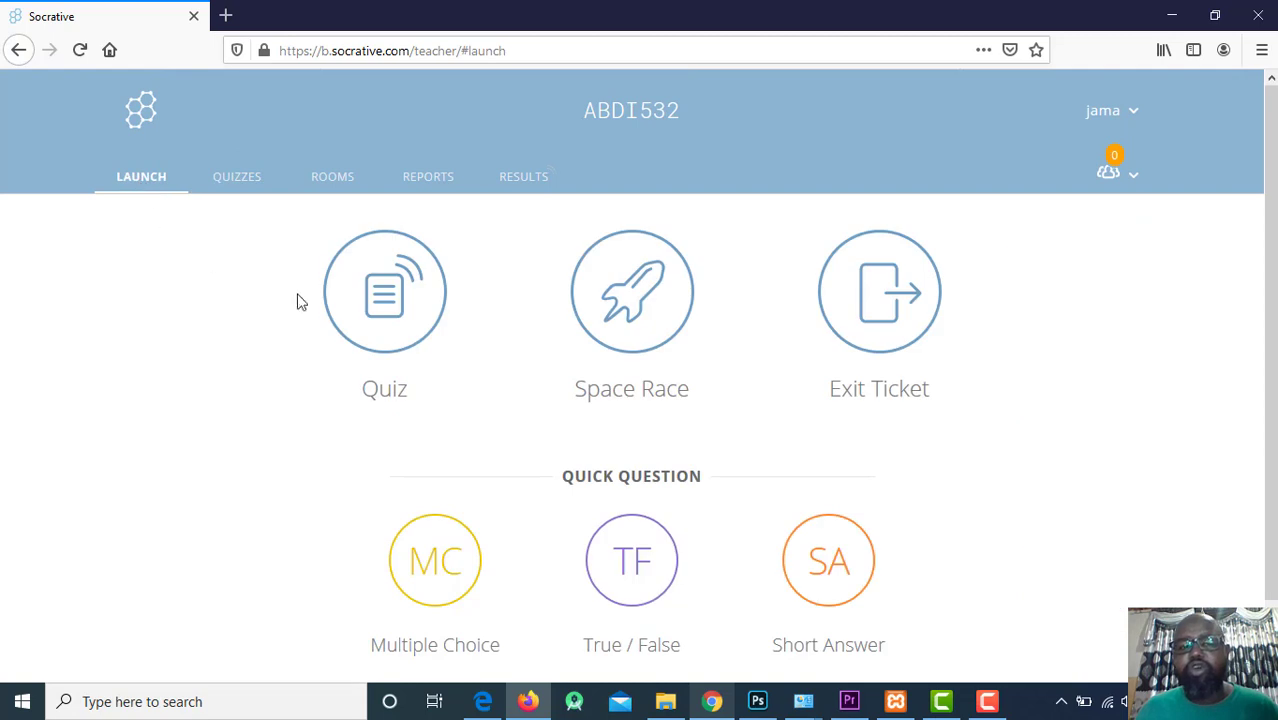
left_click(390, 312)
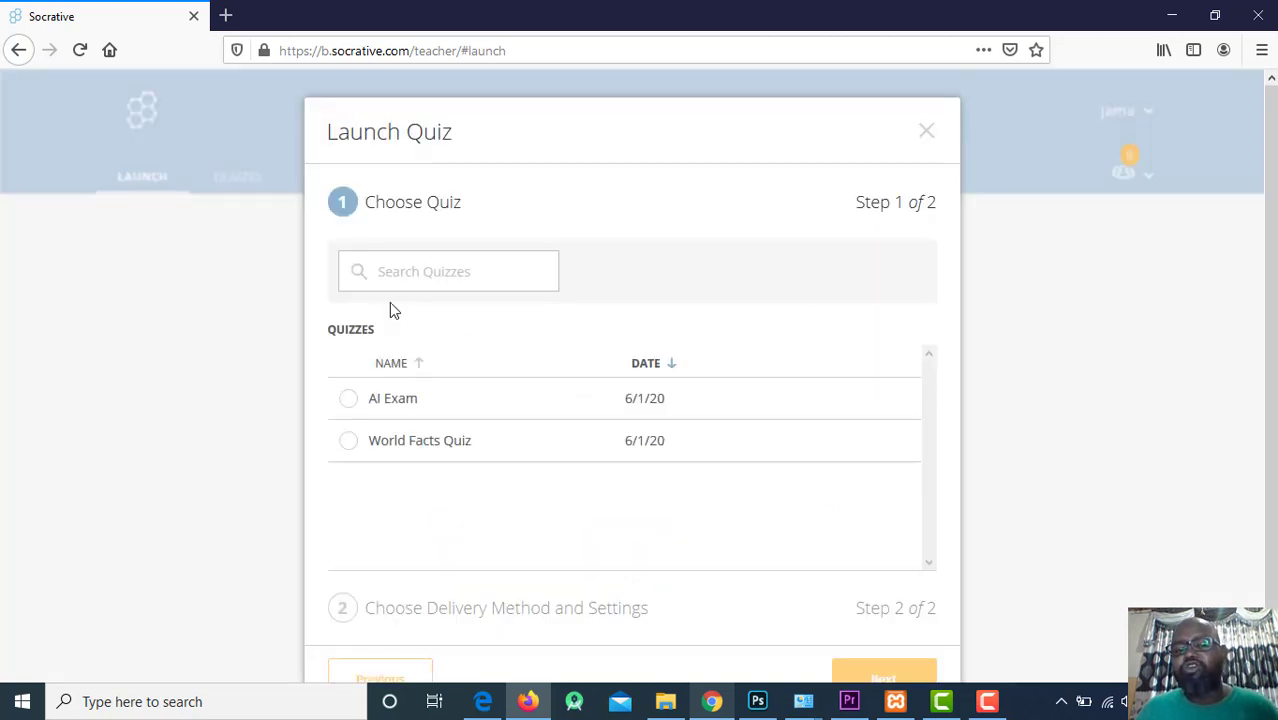
left_click(374, 409)
scroll(710, 355, "down", 1)
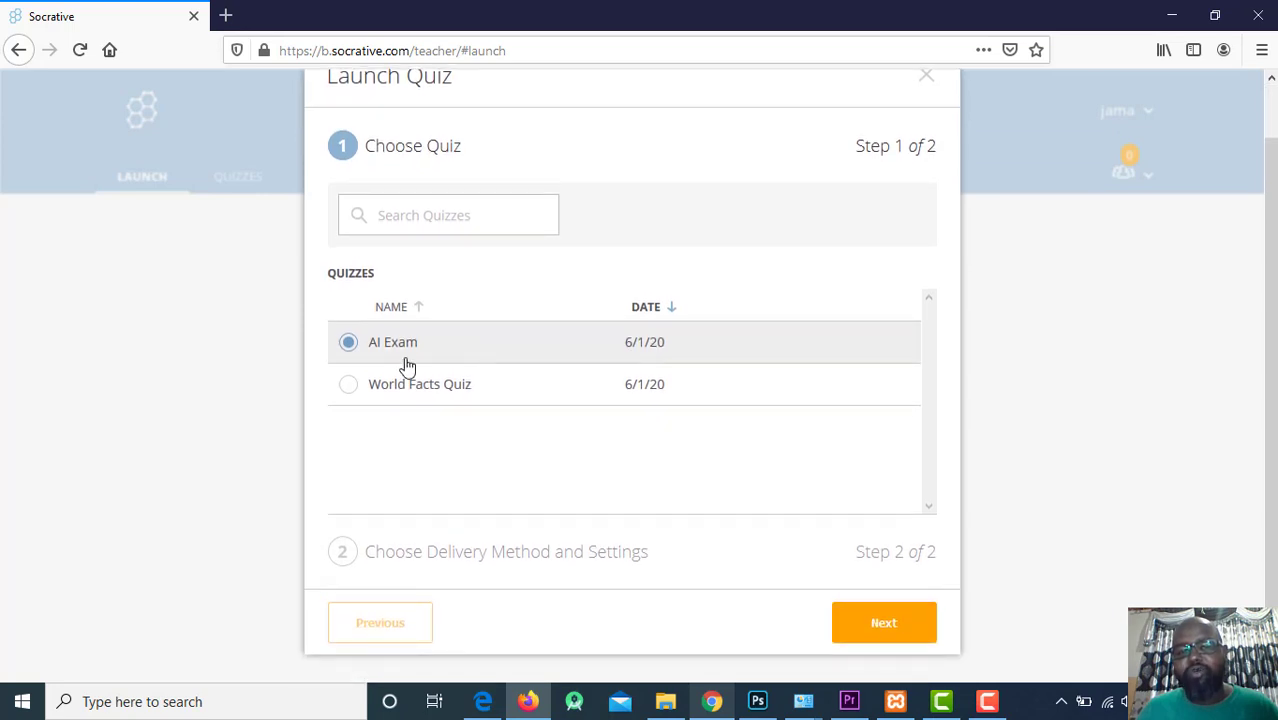
left_click(894, 626)
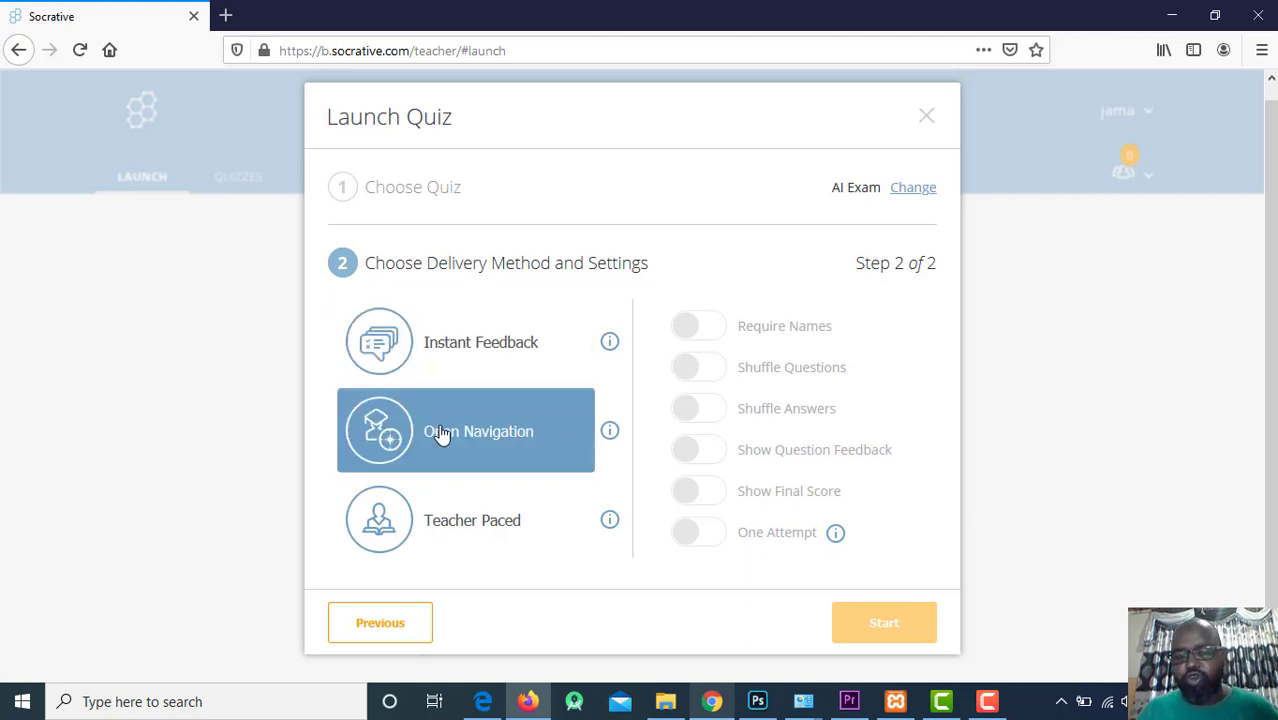
Start AI Exam in Instant Feedback mode with shuffled questions and answers, after comparing other delivery methods.
left_click(432, 366)
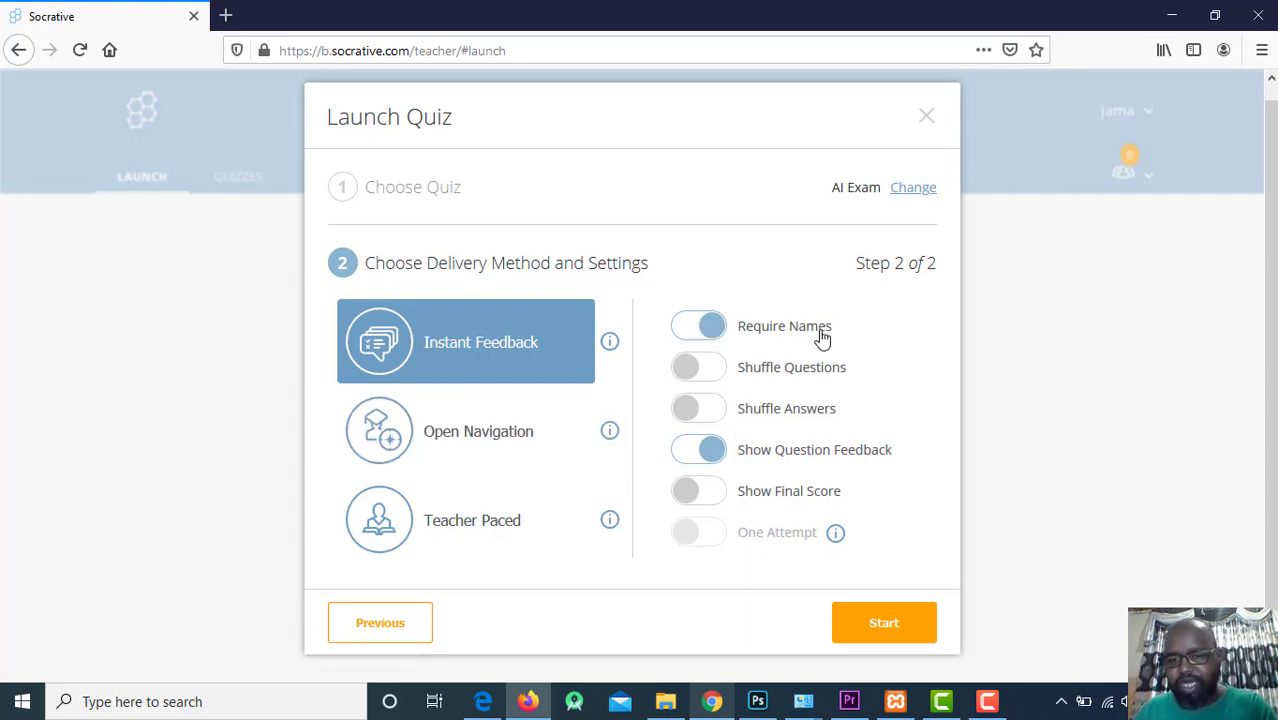
left_click(720, 370)
left_click(720, 416)
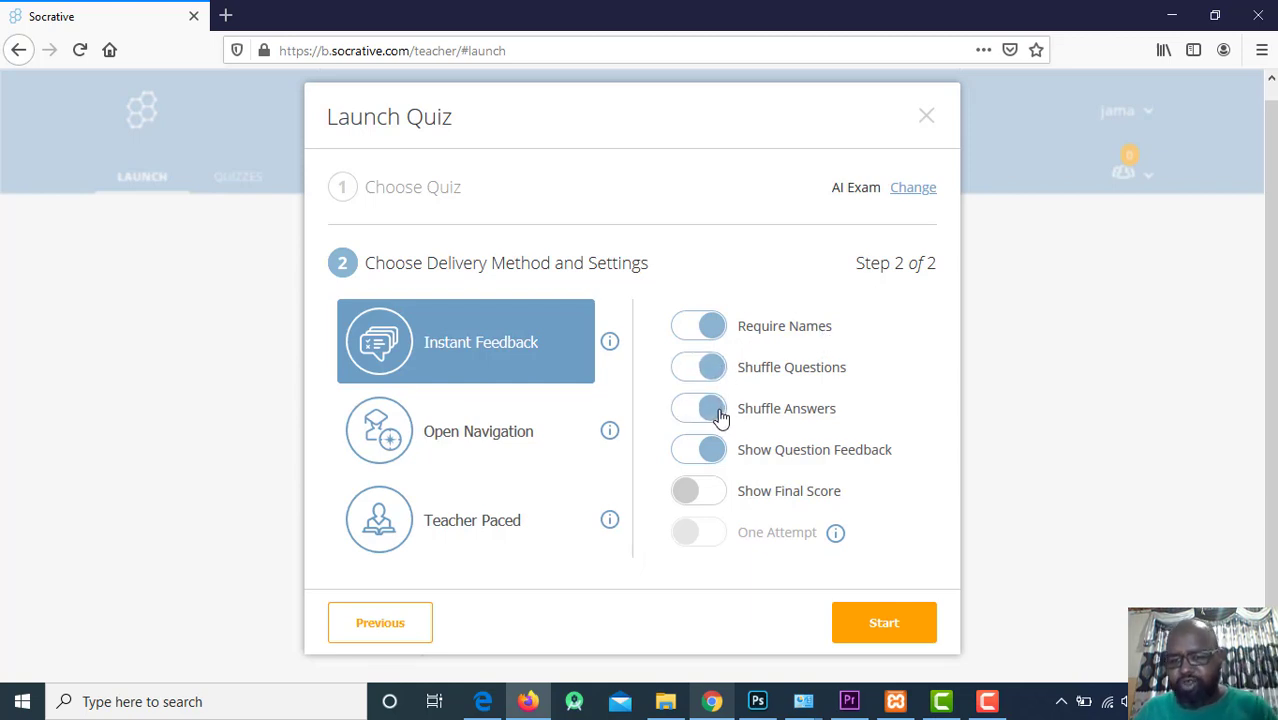
left_click(690, 457)
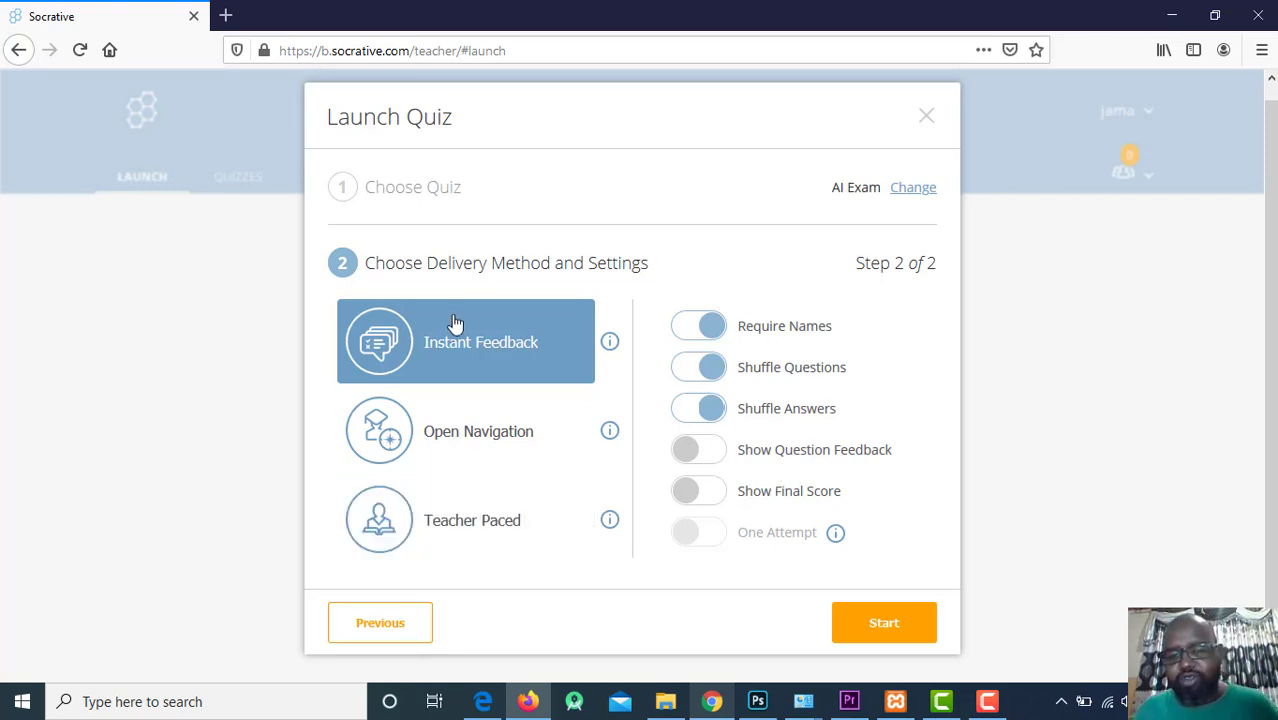
left_click(474, 458)
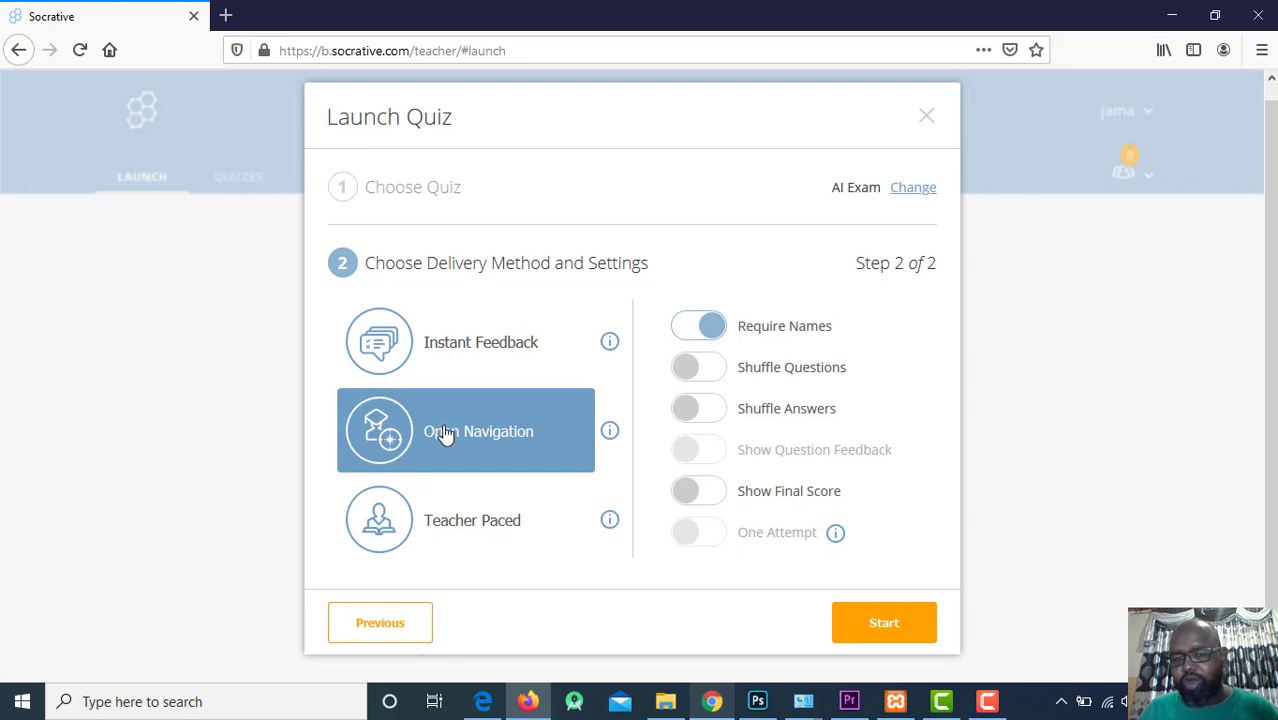
left_click(491, 532)
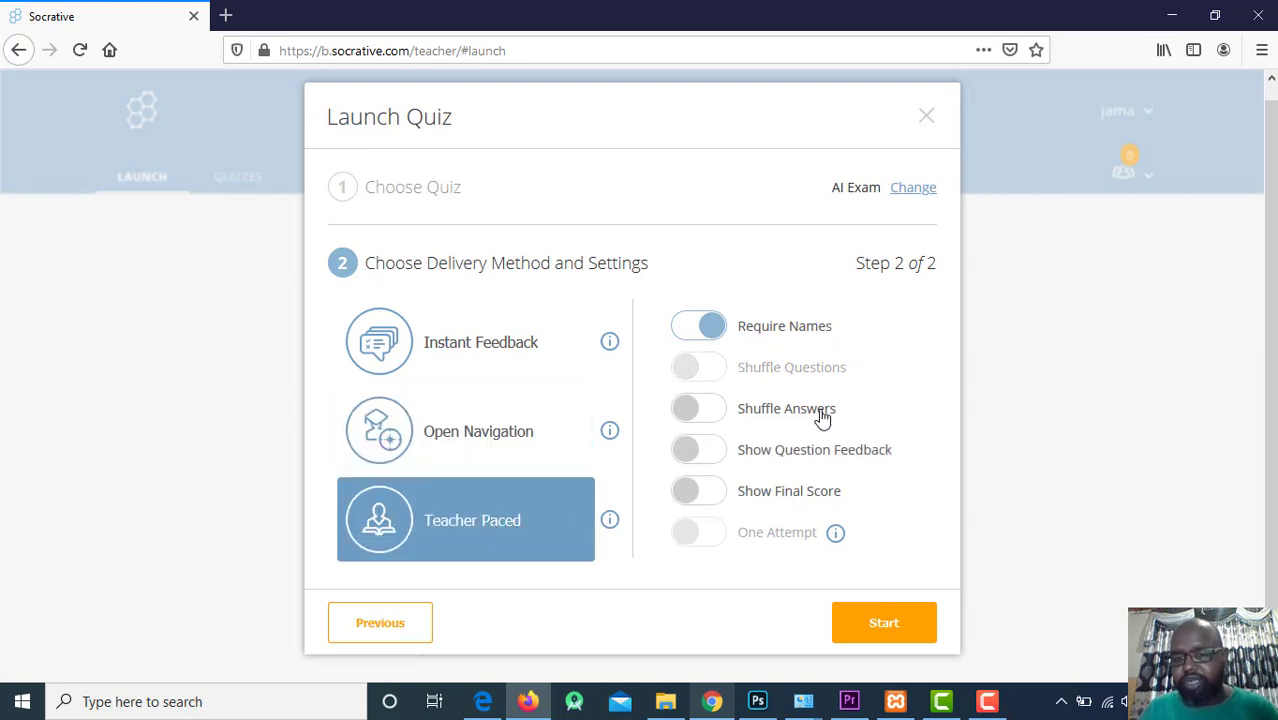
left_click(457, 352)
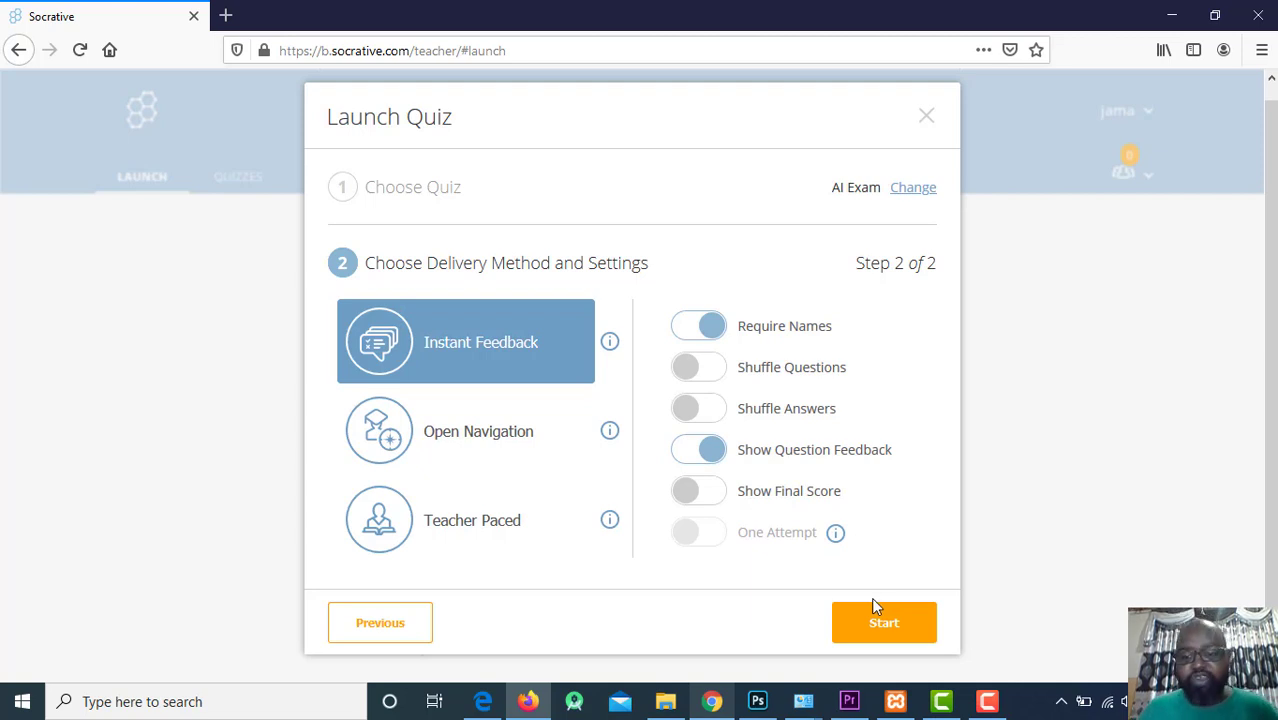
left_click(866, 634)
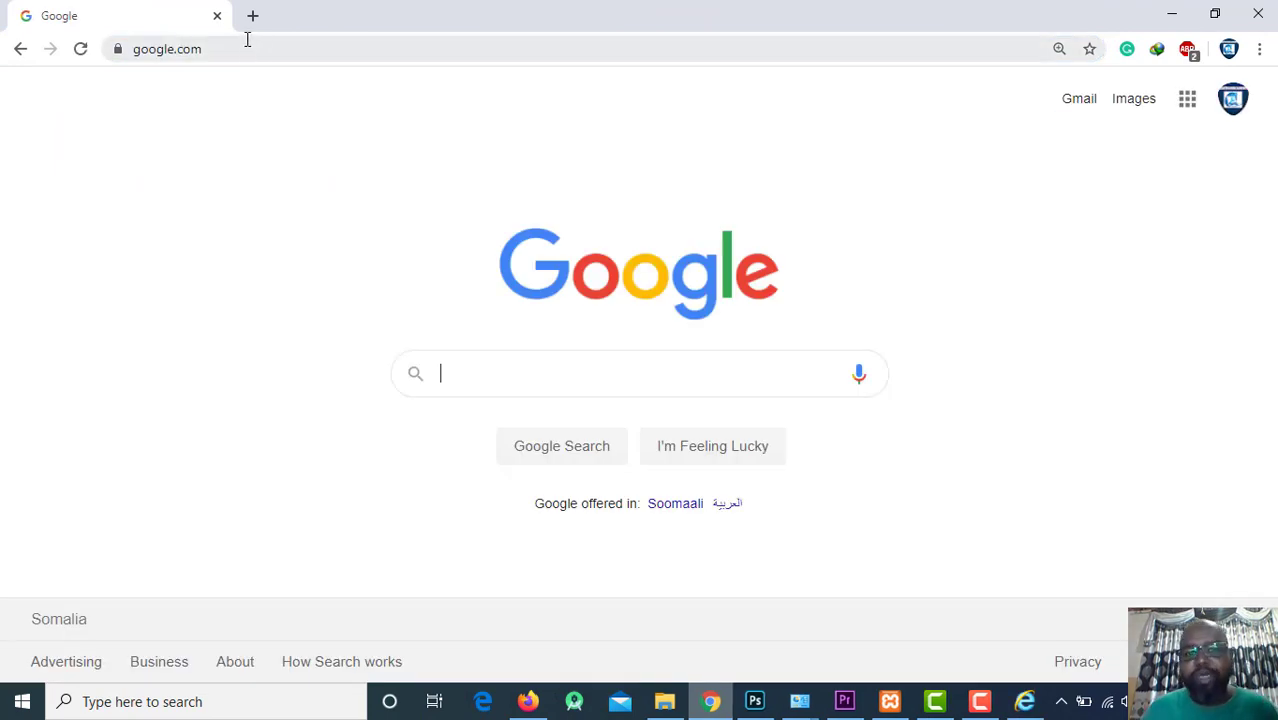
Search Google for 'socrative student' and open the 'Student Login - Socrative' result.
type("socra")
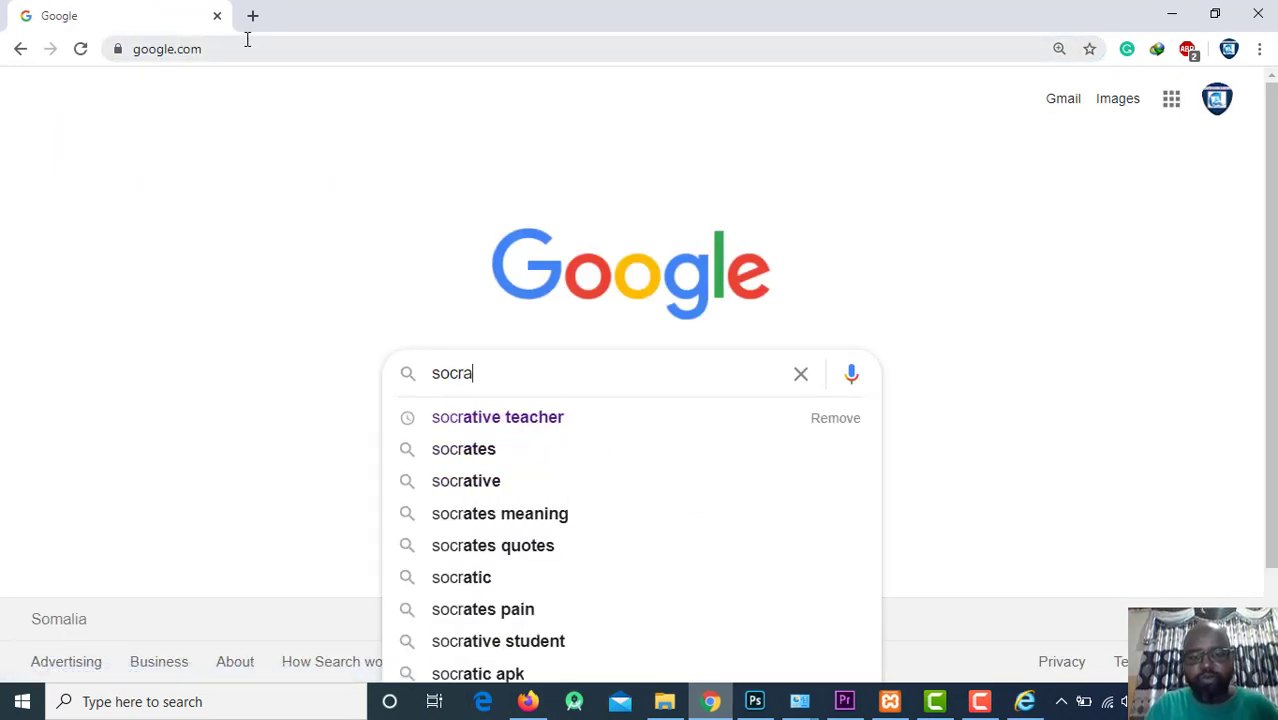
type("tive student")
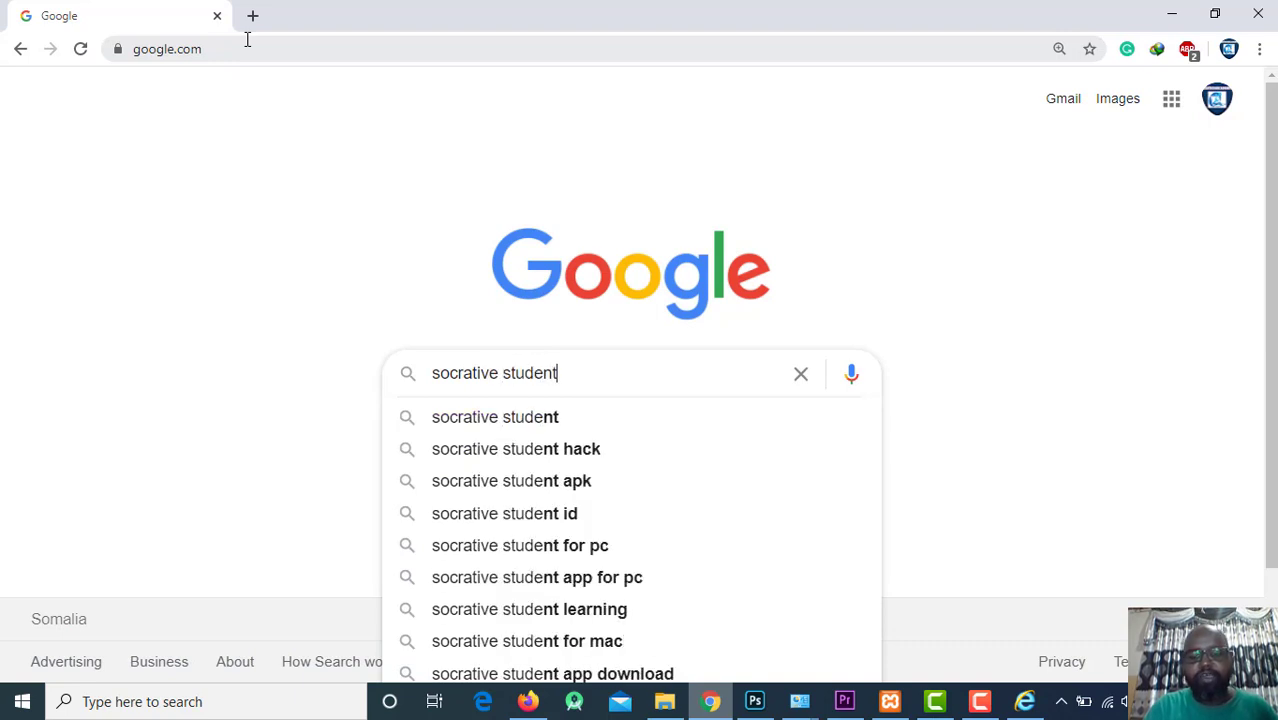
key("Return")
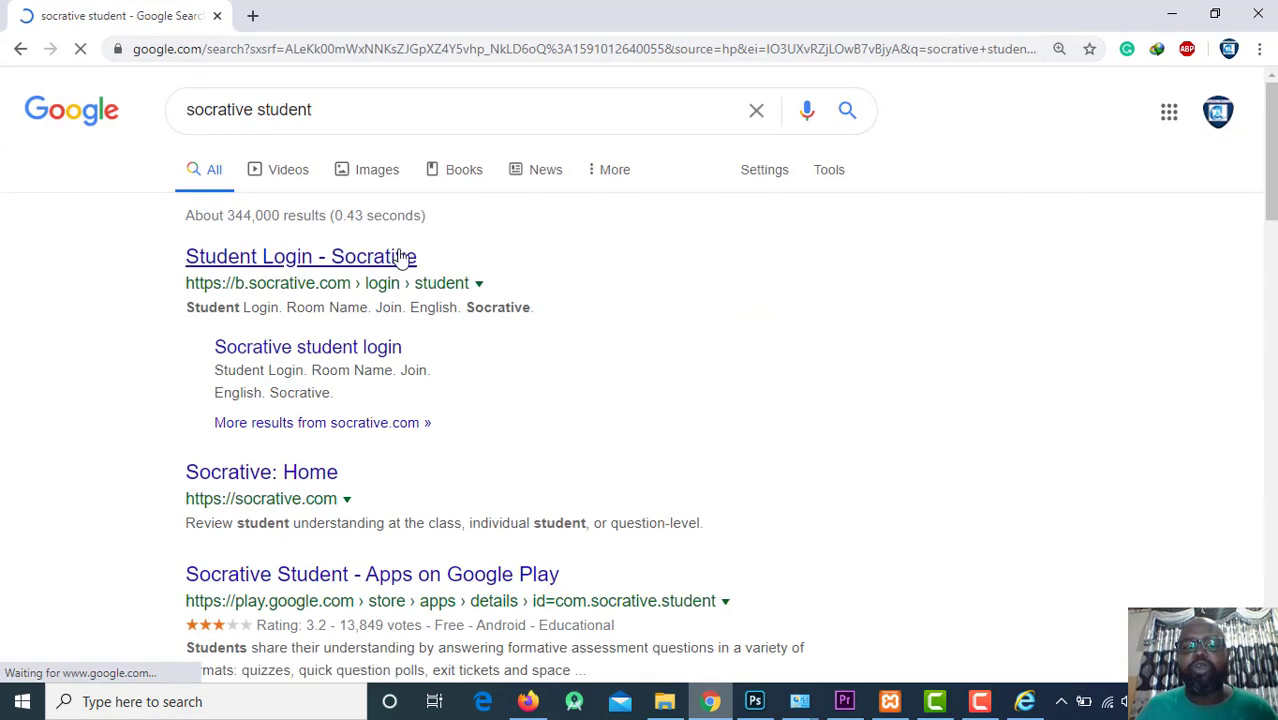
left_click(390, 258)
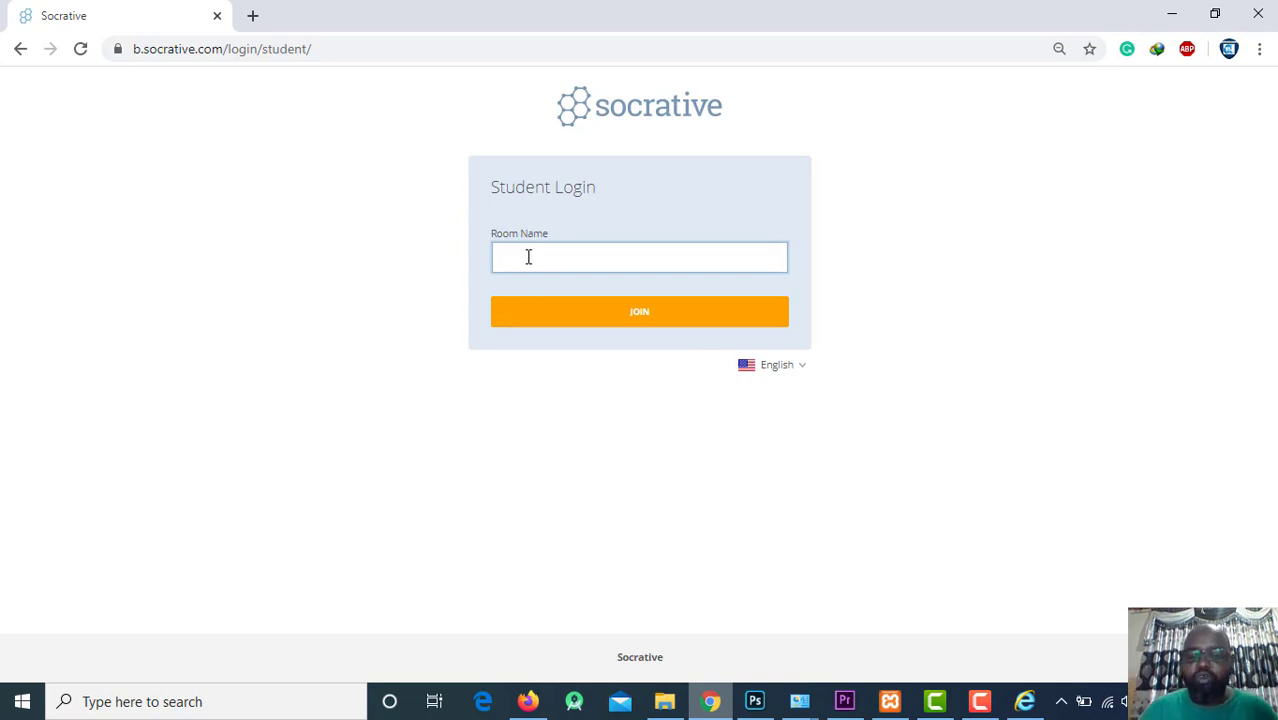
Switch between taskbar windows to bring the Socrative Student Login page to the front.
left_click(524, 699)
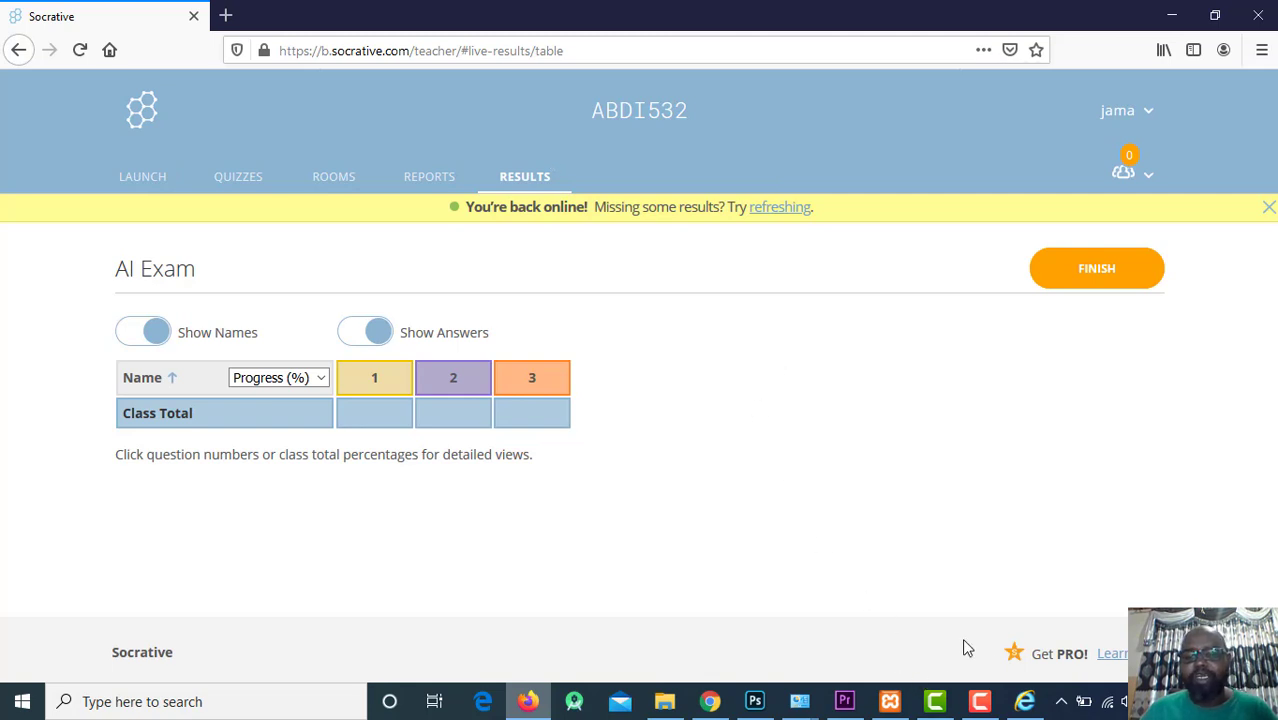
left_click(1025, 702)
left_click(1025, 702)
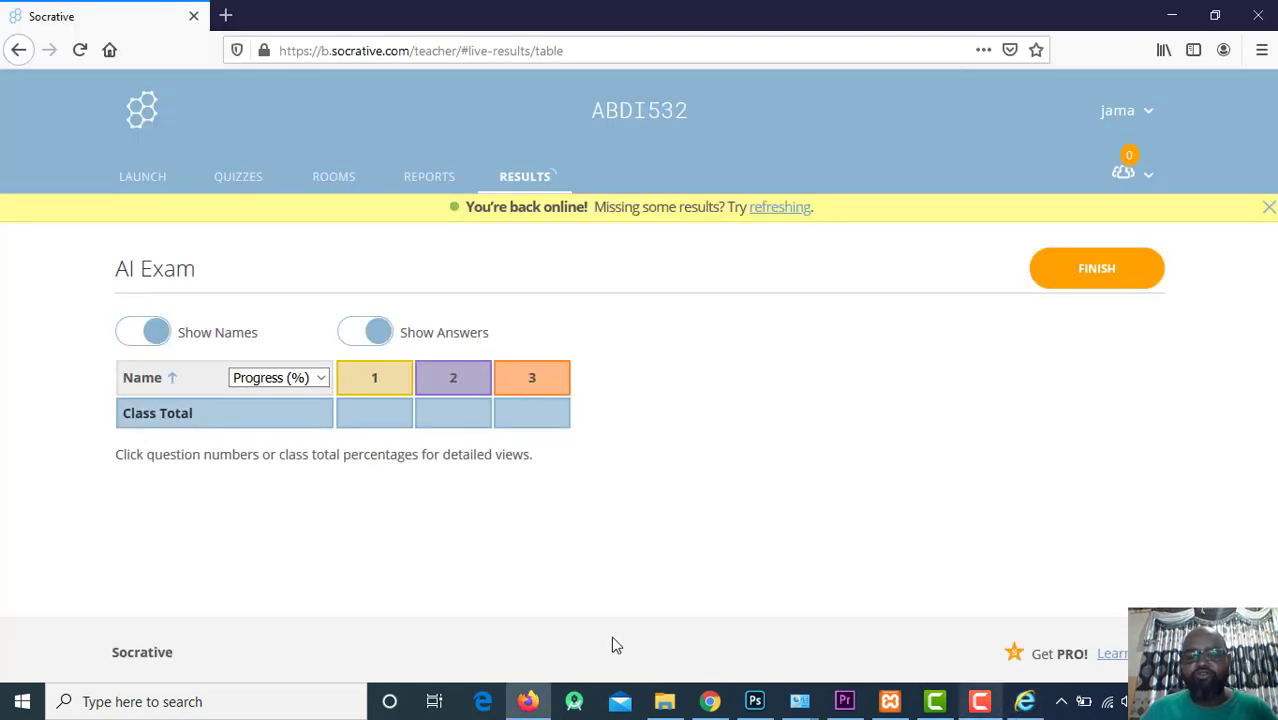
left_click(710, 702)
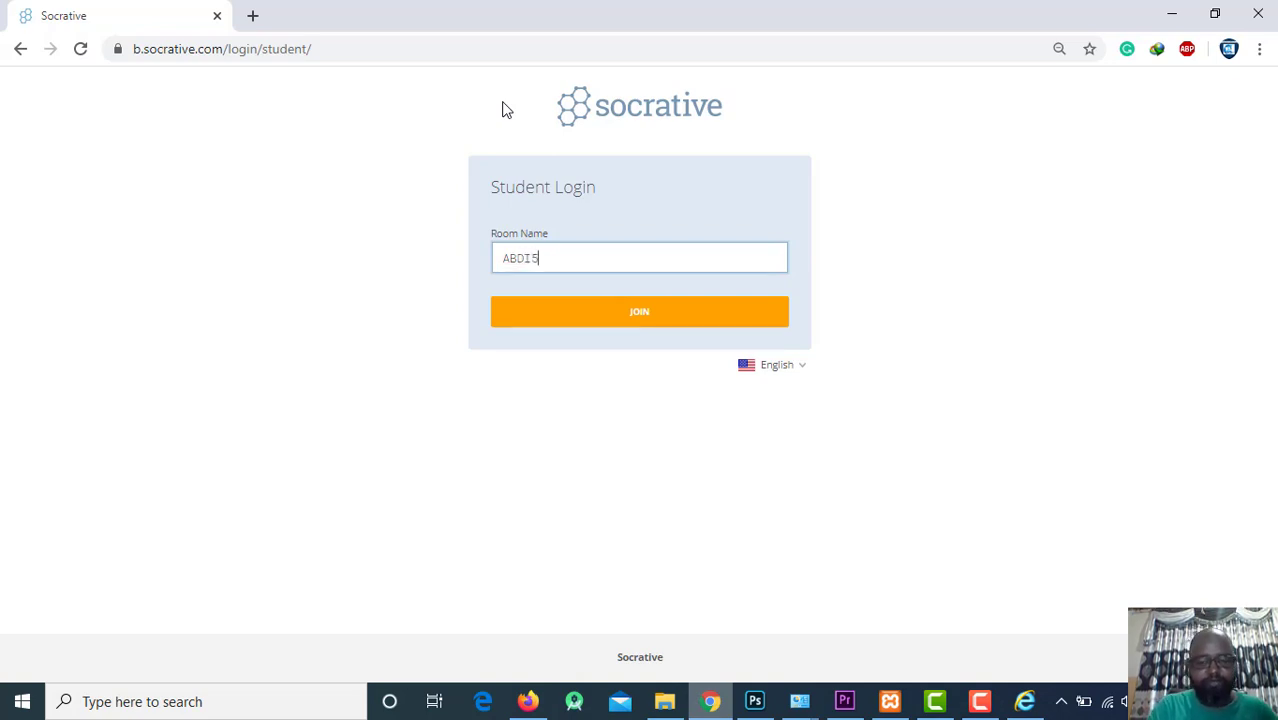
Join the room and enter the student's name, reaching AI Exam question 1 of 3.
key("Return")
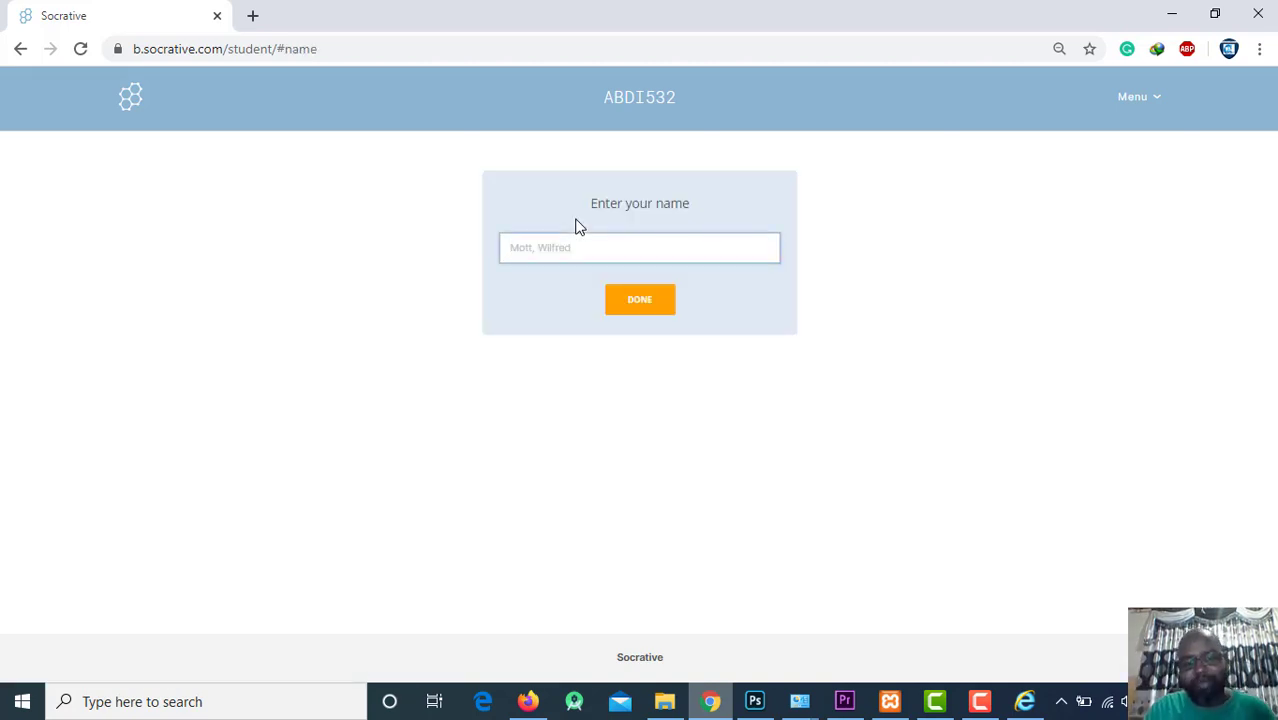
type("Ab")
key("BackSpace")
key("BackSpace")
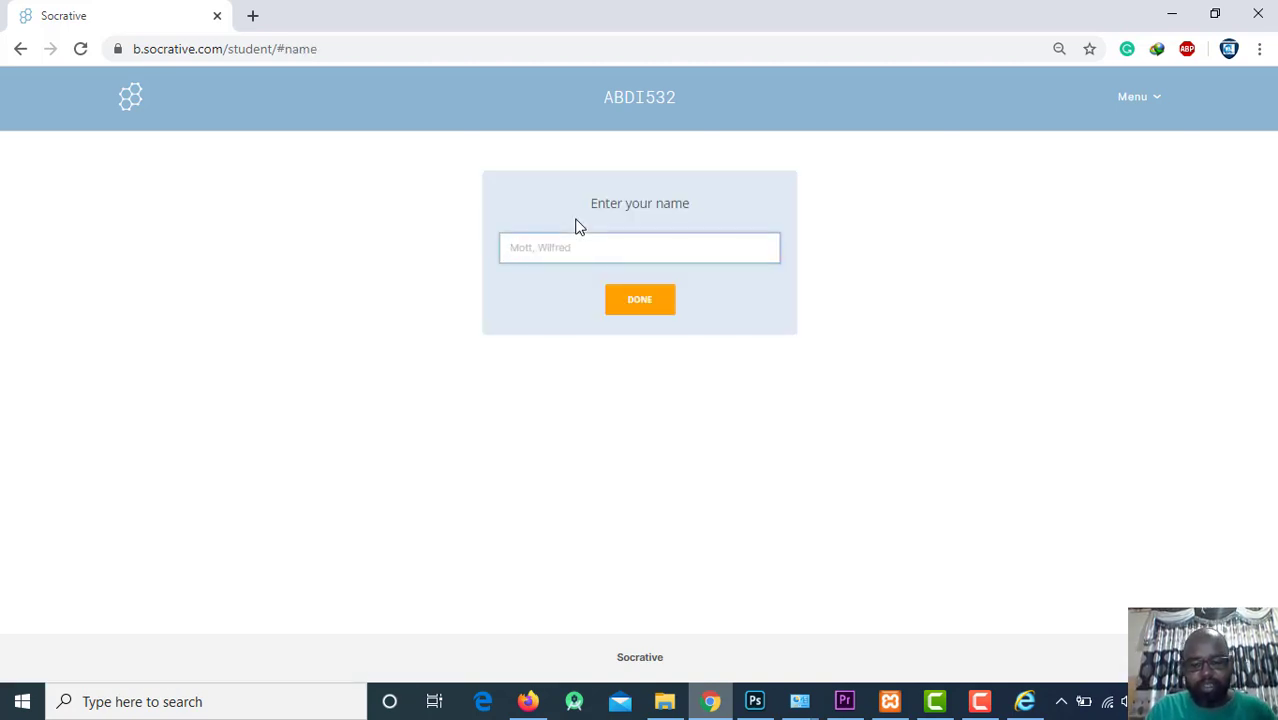
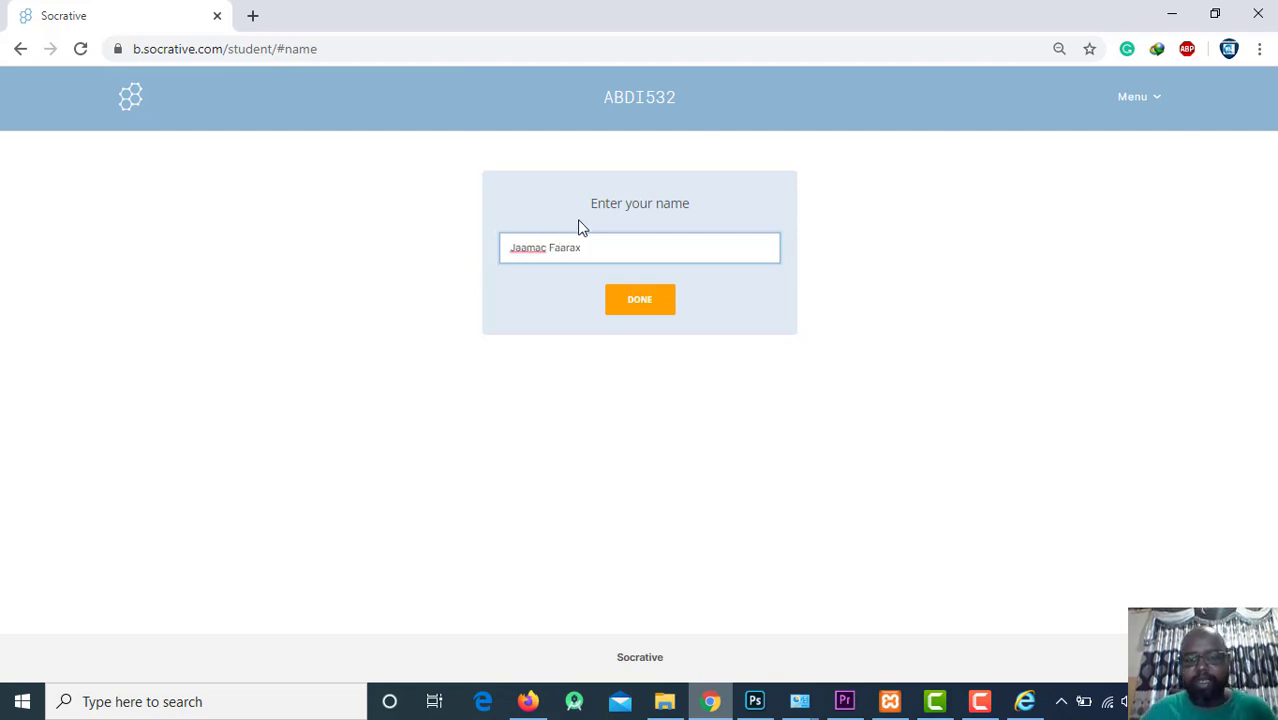
left_click(641, 299)
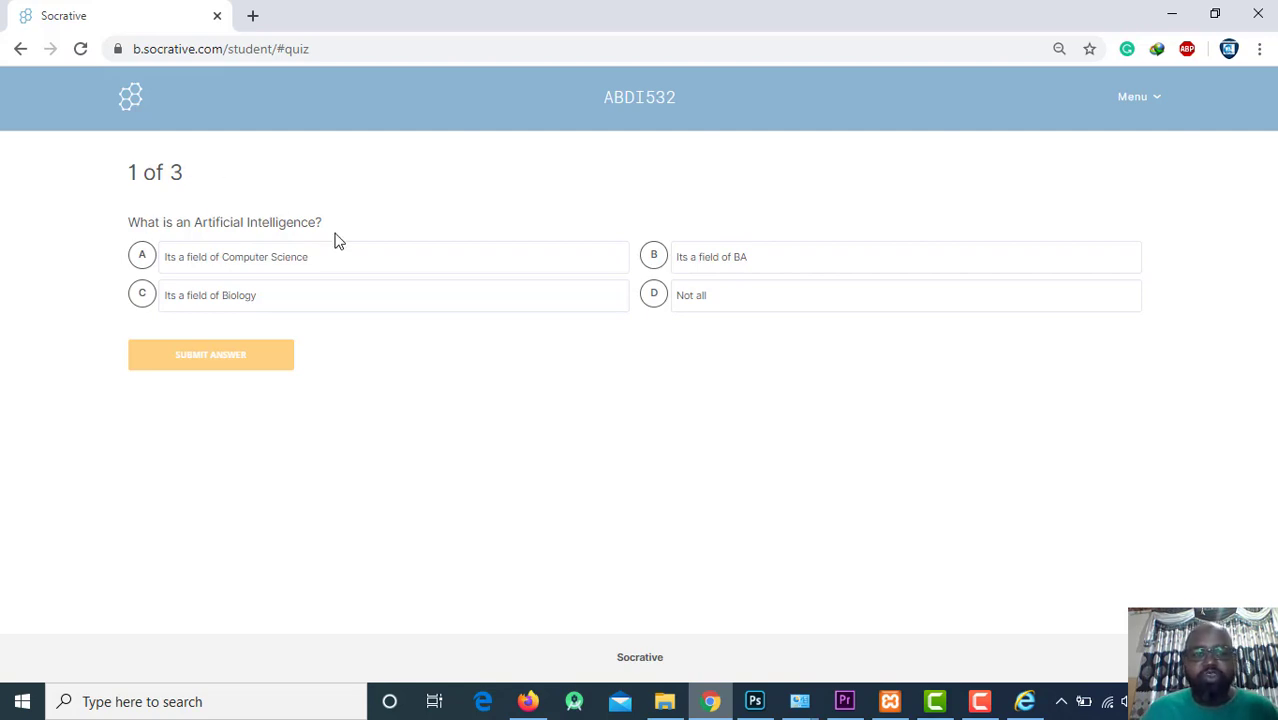
Answer question 1 with 'Its a field of Computer Science' and submit it.
left_click(144, 304)
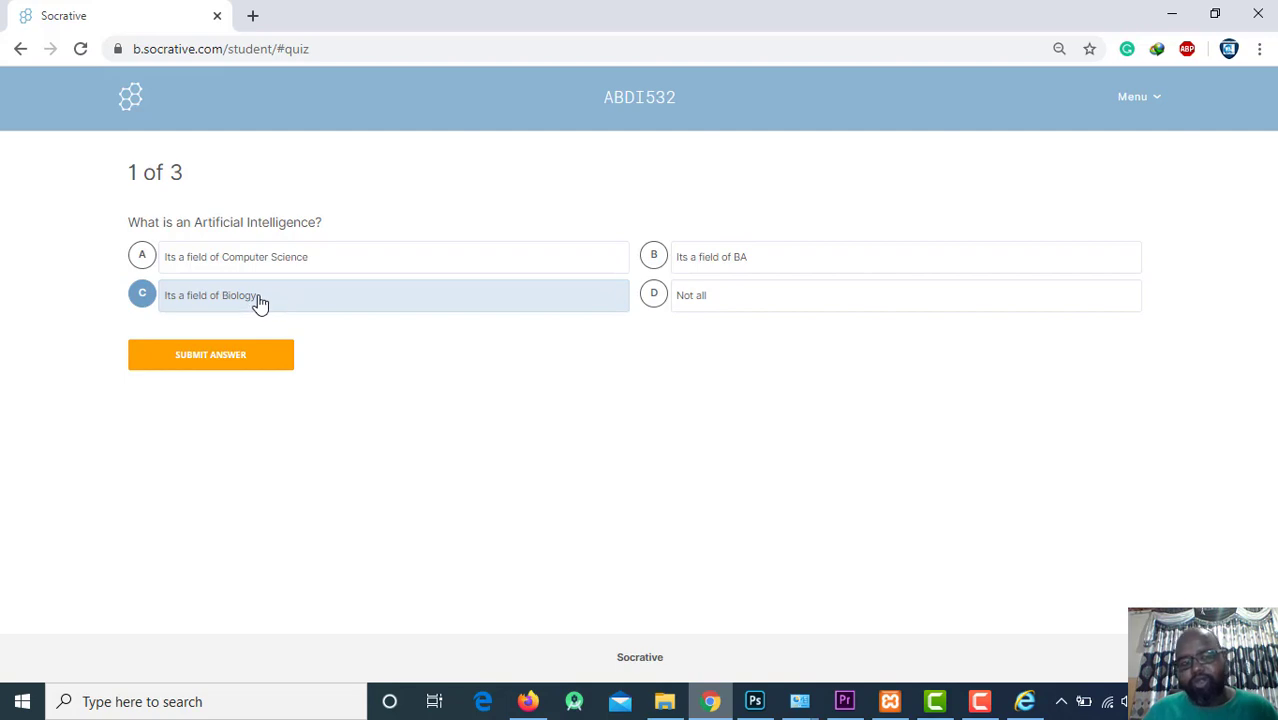
left_click(143, 257)
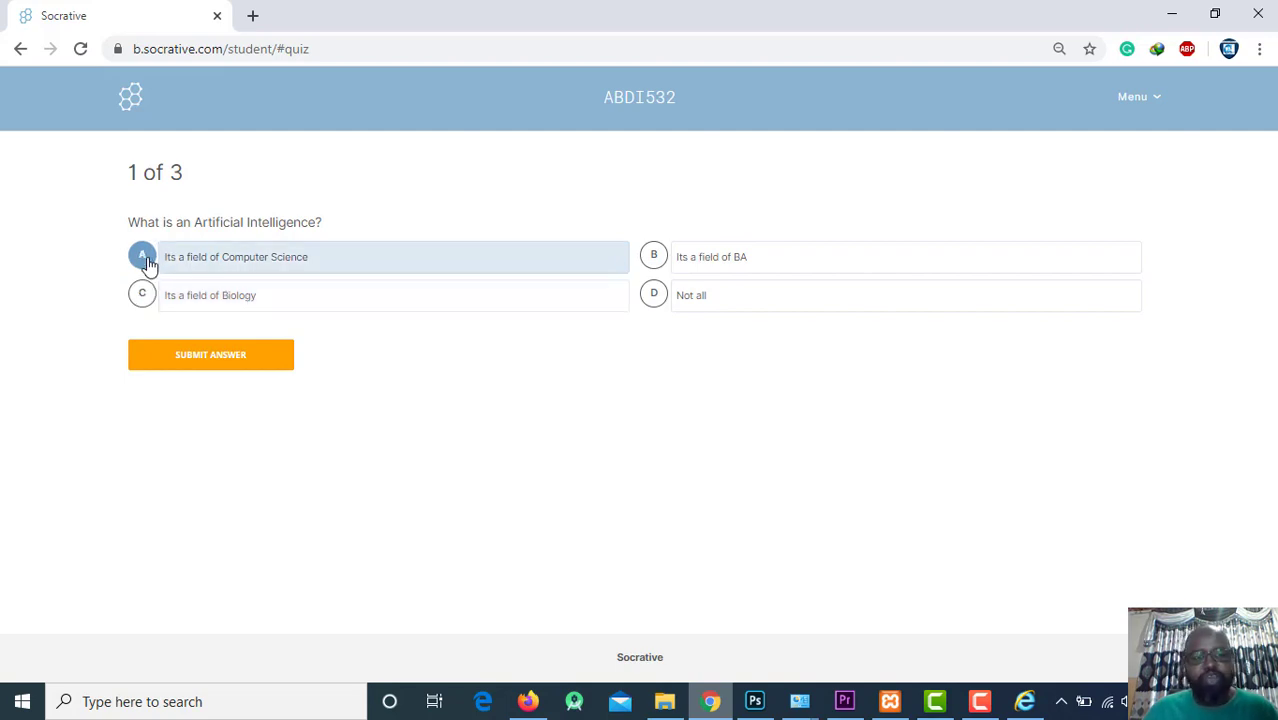
left_click(231, 362)
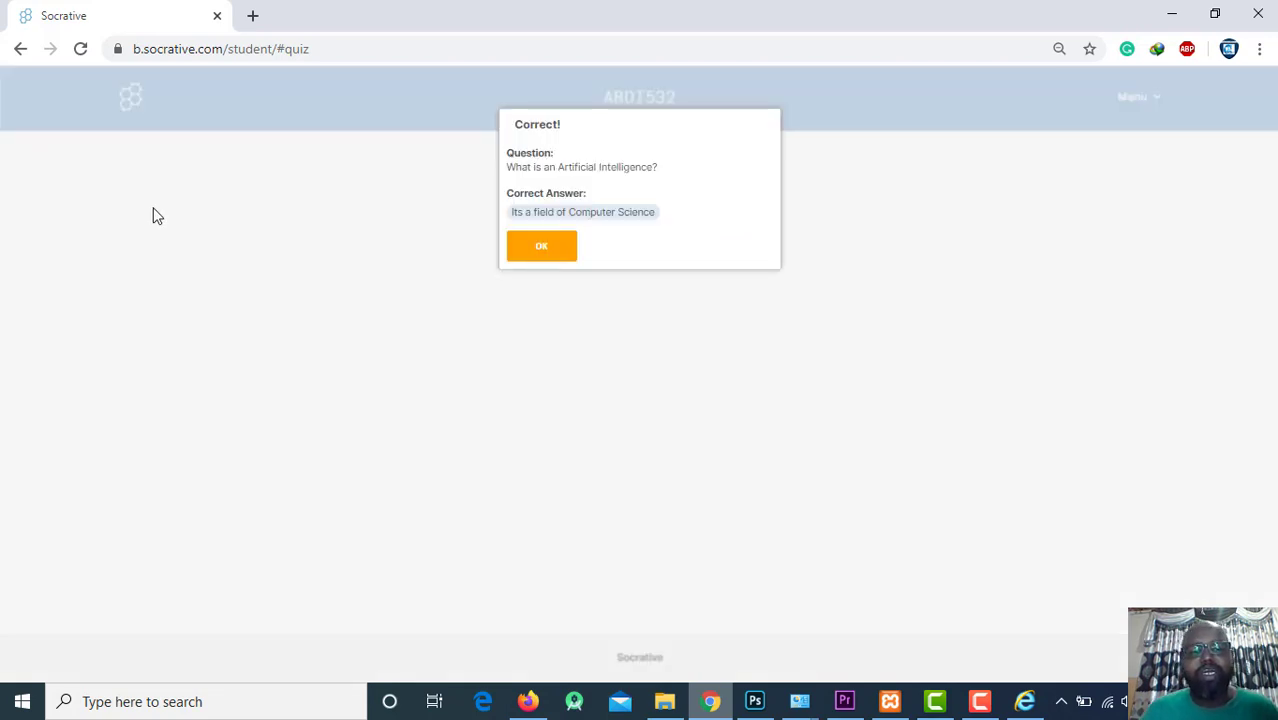
left_click(545, 249)
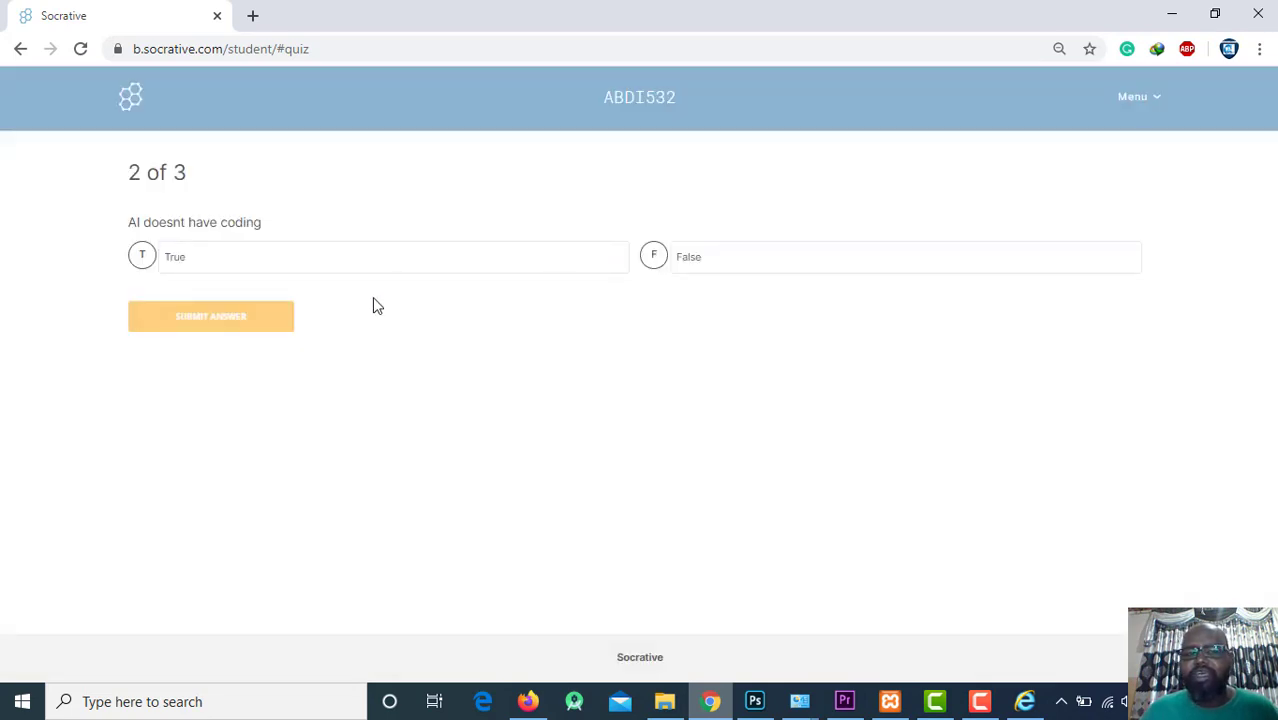
Answer question 2 with True, submit it, and continue to question 3.
left_click_drag(173, 222, 259, 222)
left_click(170, 222)
left_click_drag(151, 222, 237, 220)
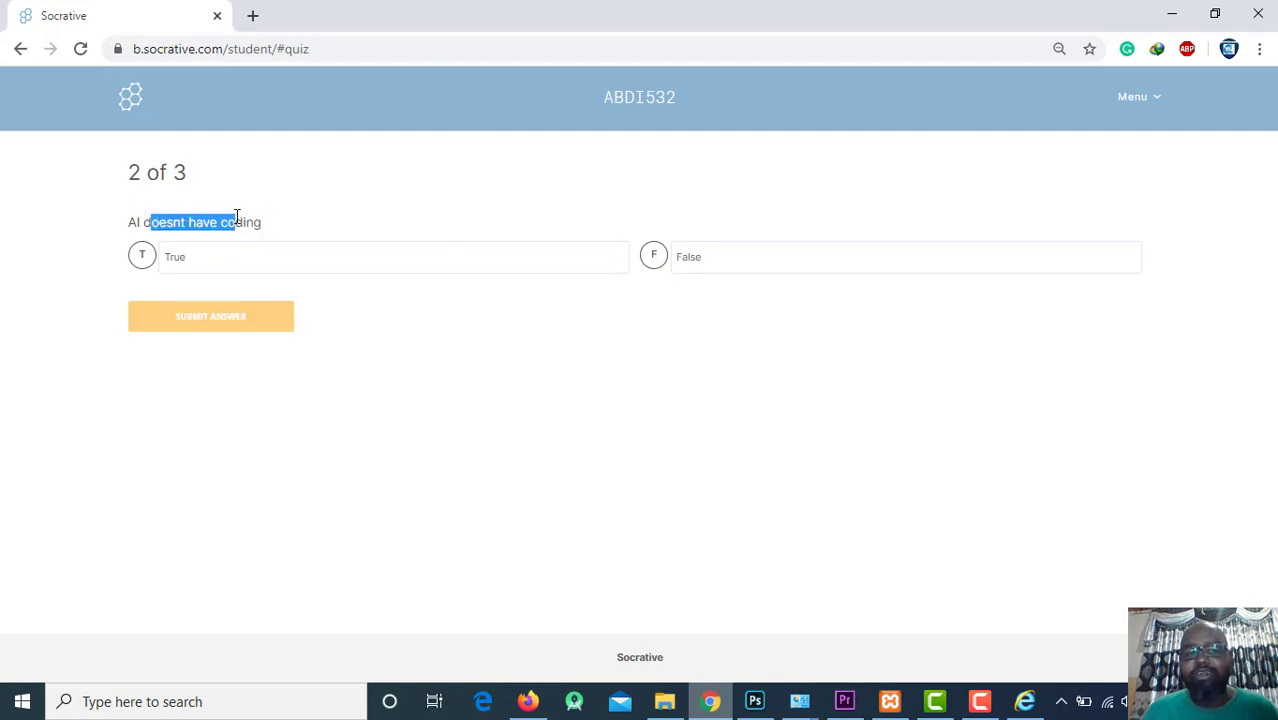
left_click(33, 230)
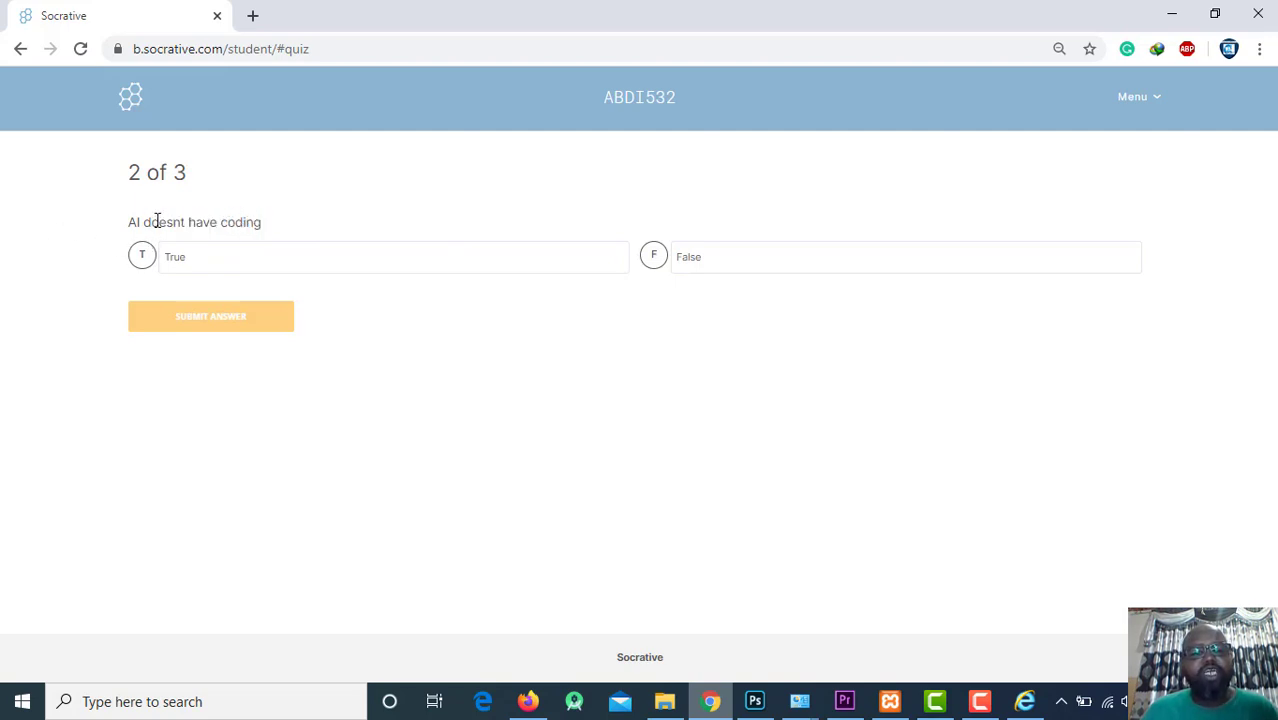
left_click_drag(157, 220, 262, 234)
left_click(135, 271)
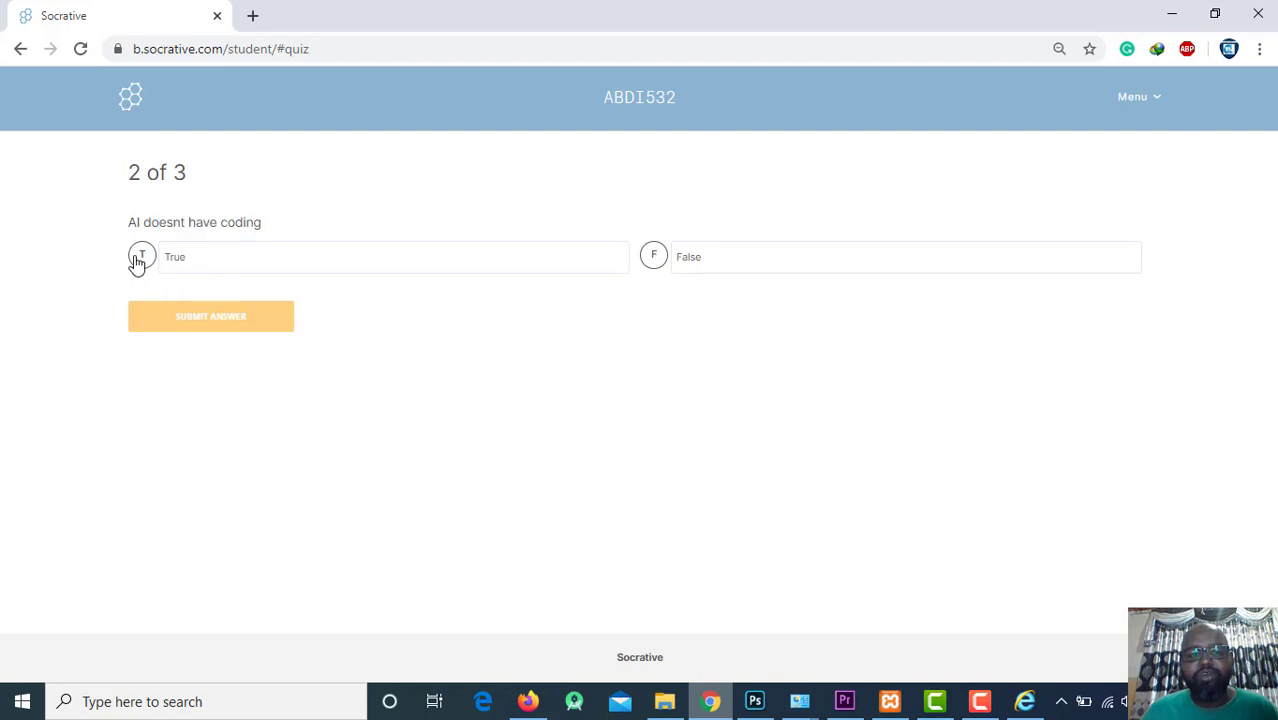
left_click(139, 258)
left_click(183, 316)
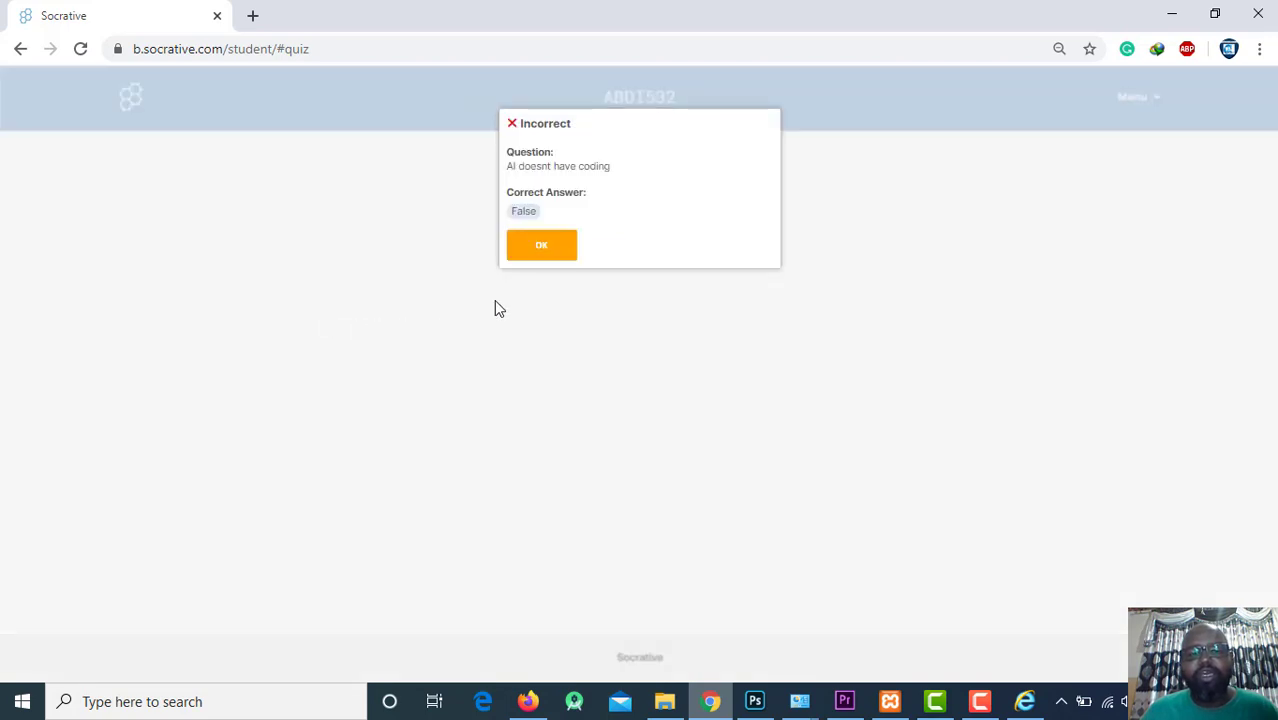
left_click(540, 246)
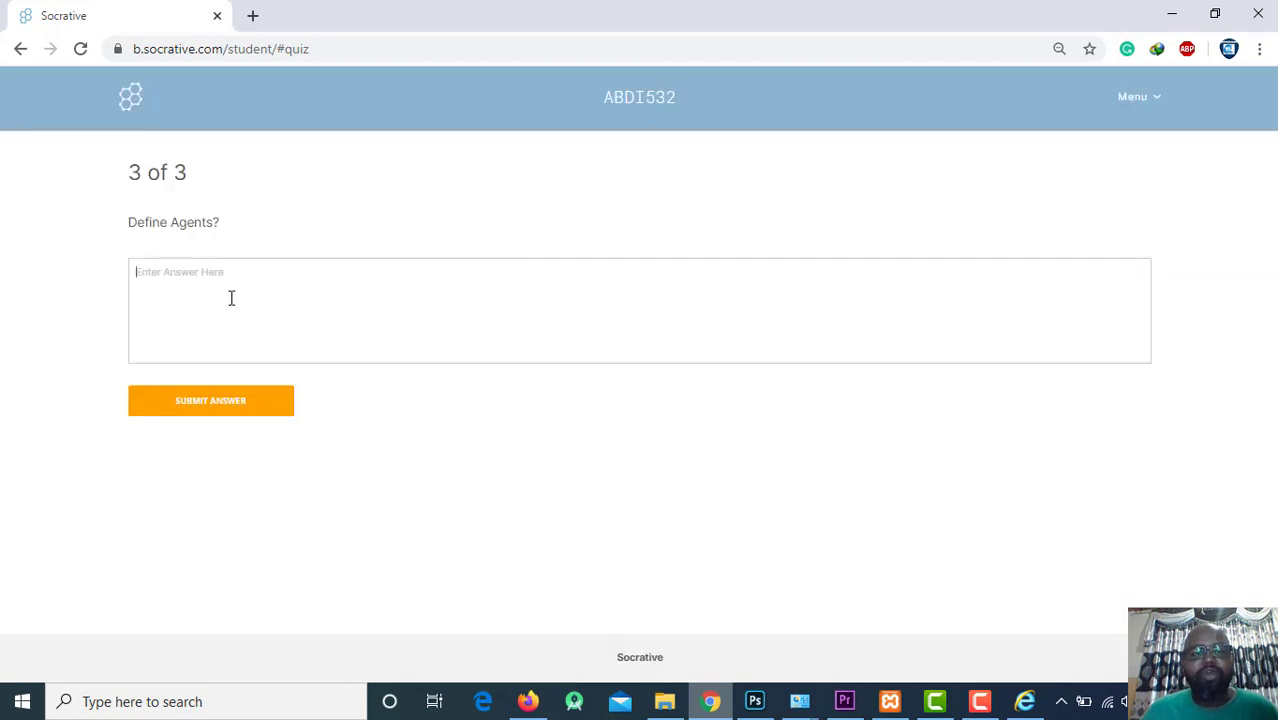
Type a placeholder answer for 'Define Agents?' and check the teacher's live results at 67%.
left_click_drag(138, 222, 251, 228)
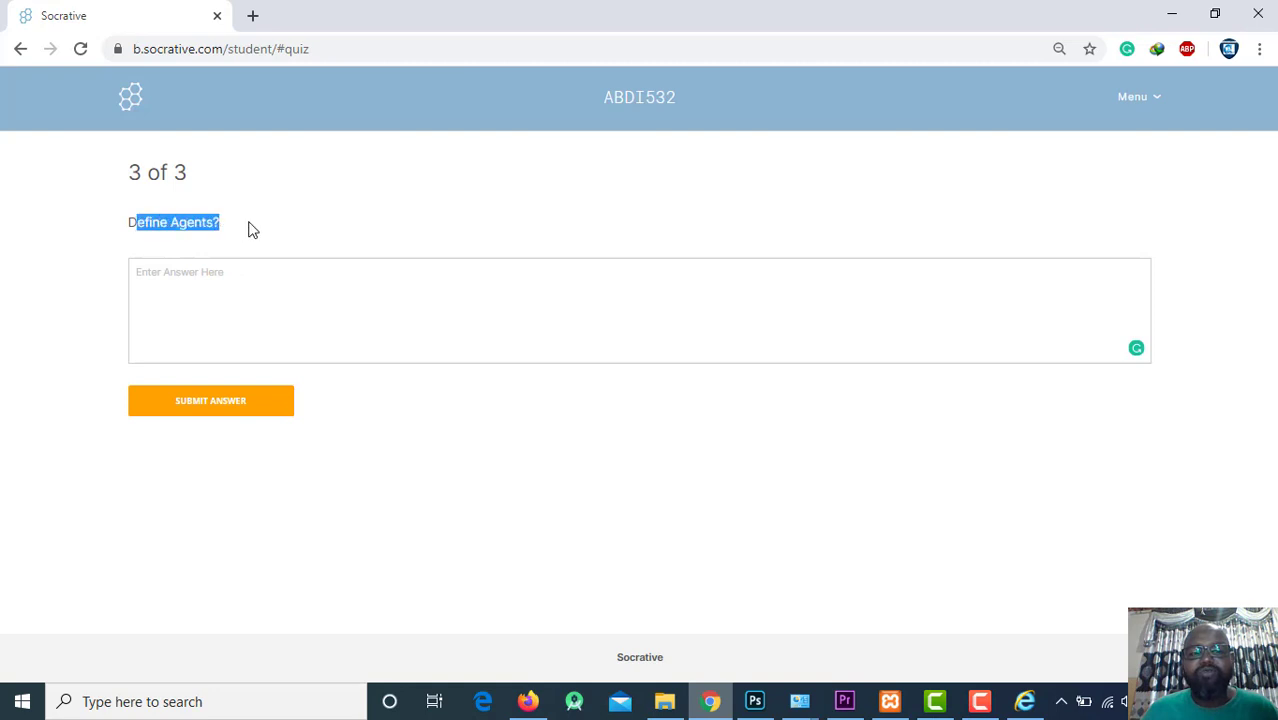
left_click(207, 289)
type("jhvdjhsvdjhsdv")
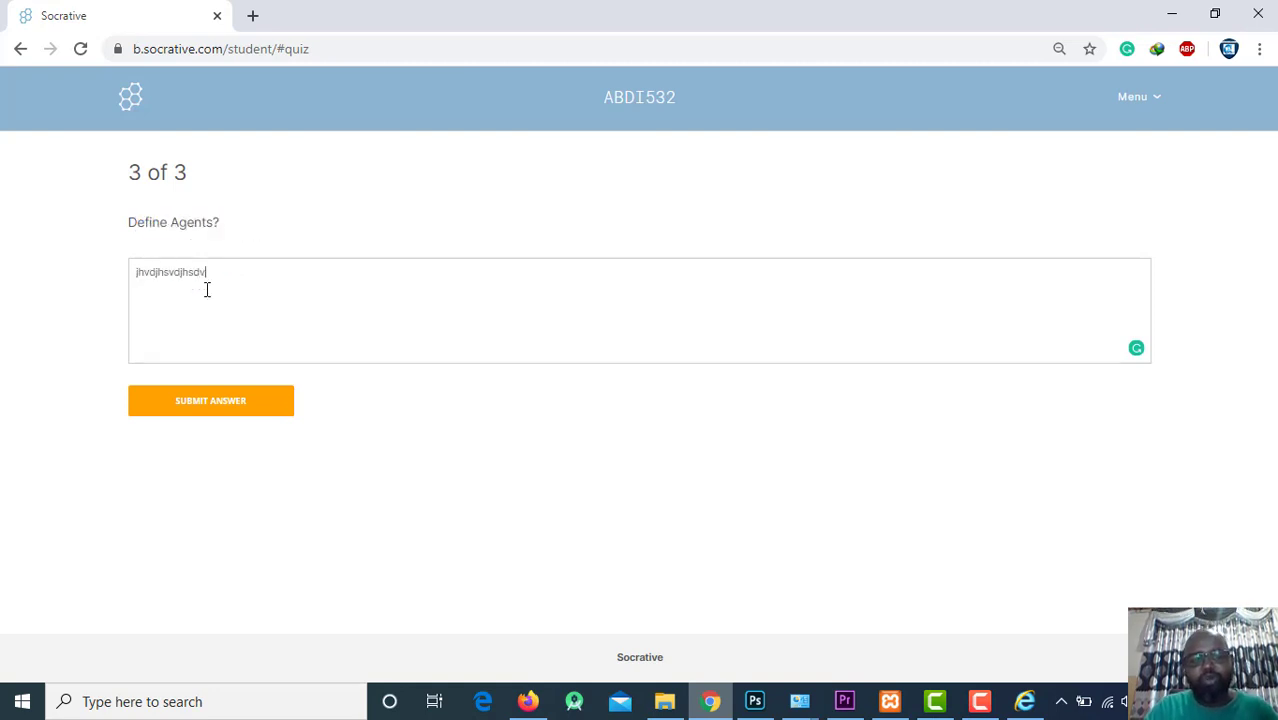
type("bjhsdvjhsdvsdvsdvsdv")
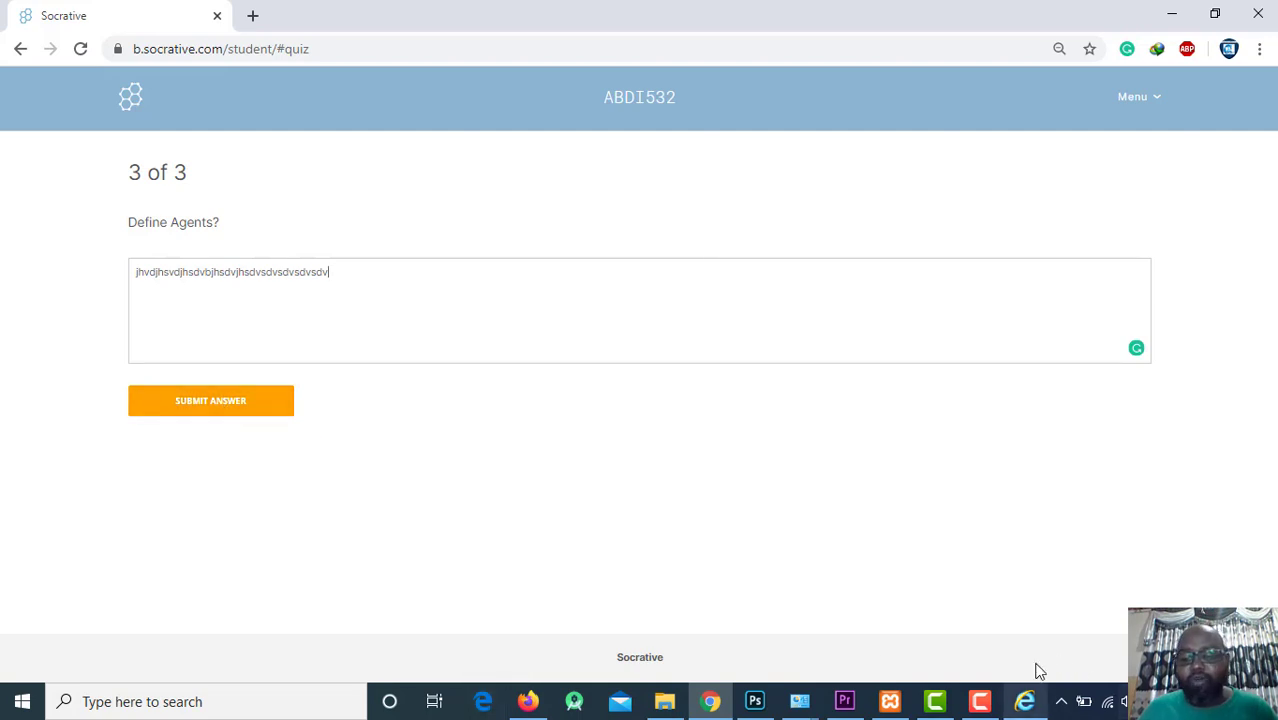
left_click(528, 701)
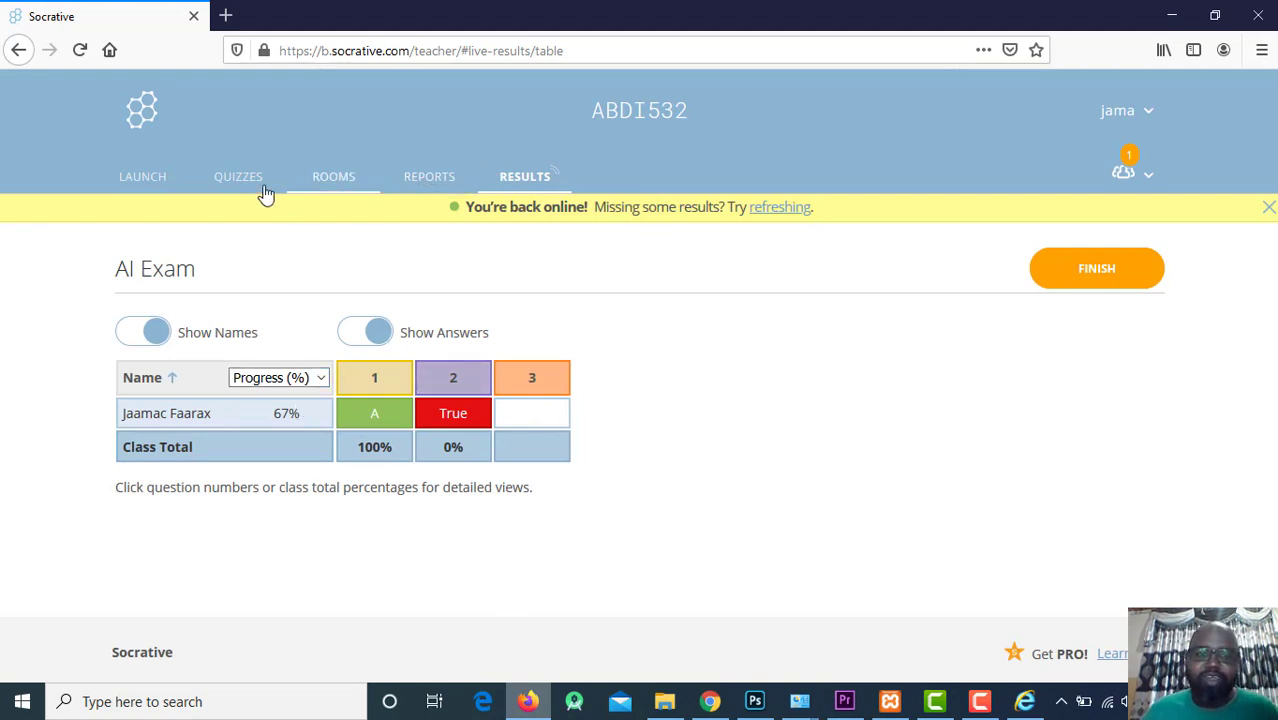
left_click(132, 176)
left_click(225, 176)
left_click(332, 176)
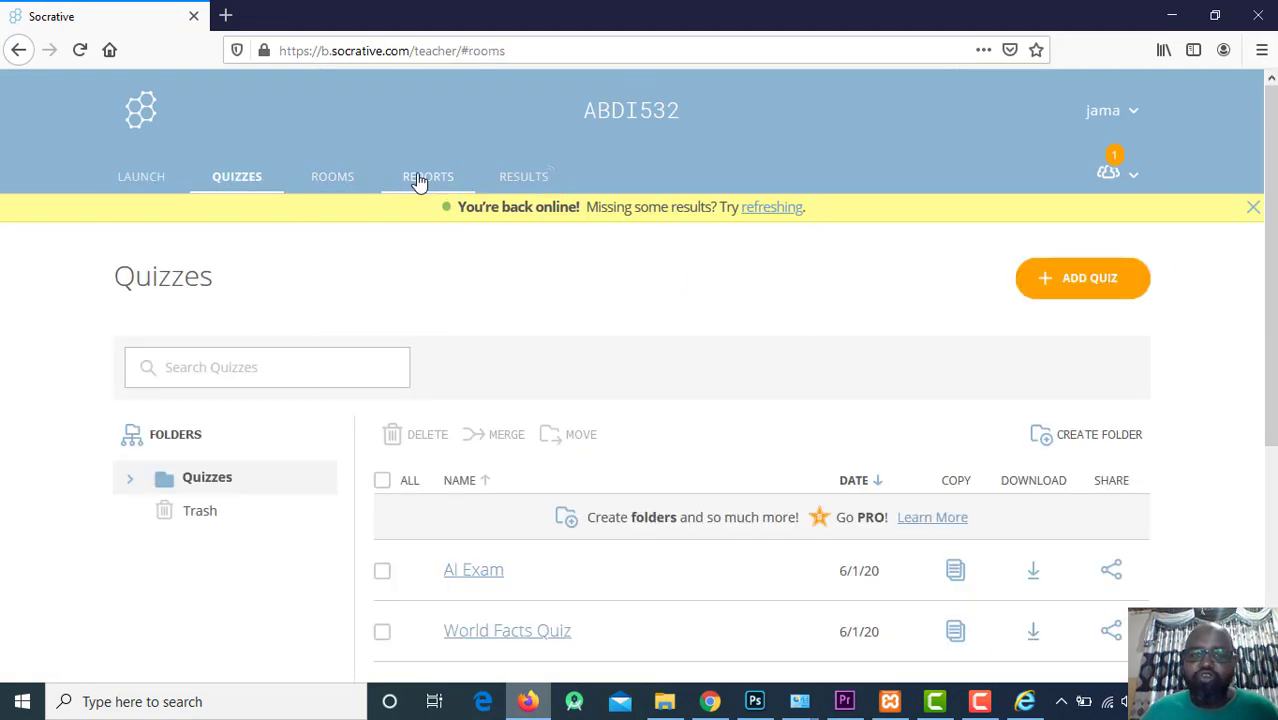
left_click(428, 176)
left_click(520, 177)
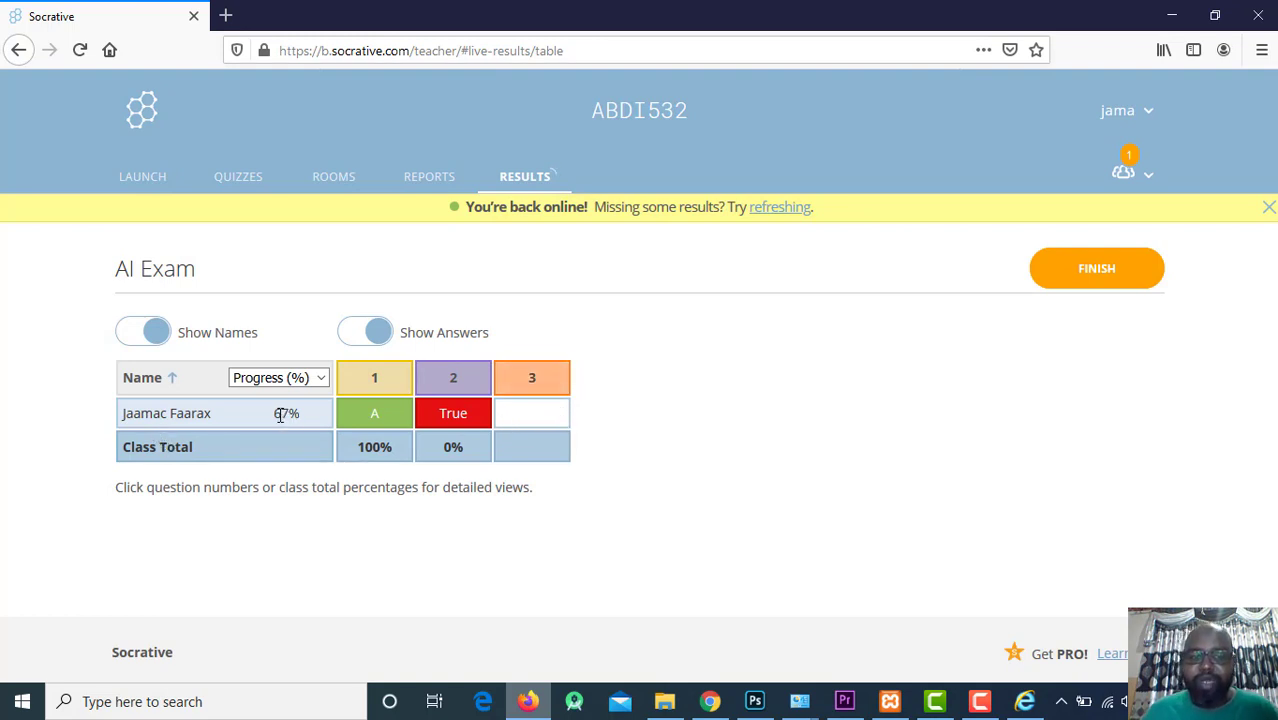
triple_click(312, 413)
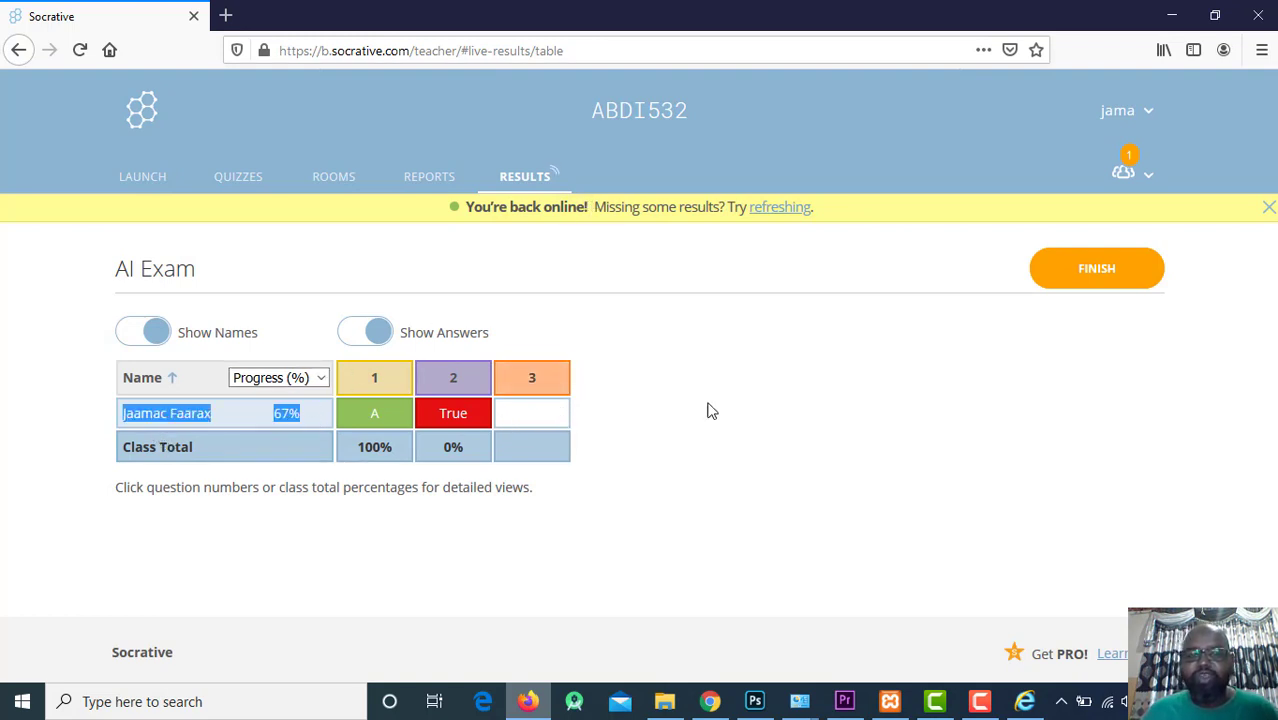
Submit the student's question 3 answer, dismiss the Incorrect result, and return to the teacher's results.
left_click(707, 700)
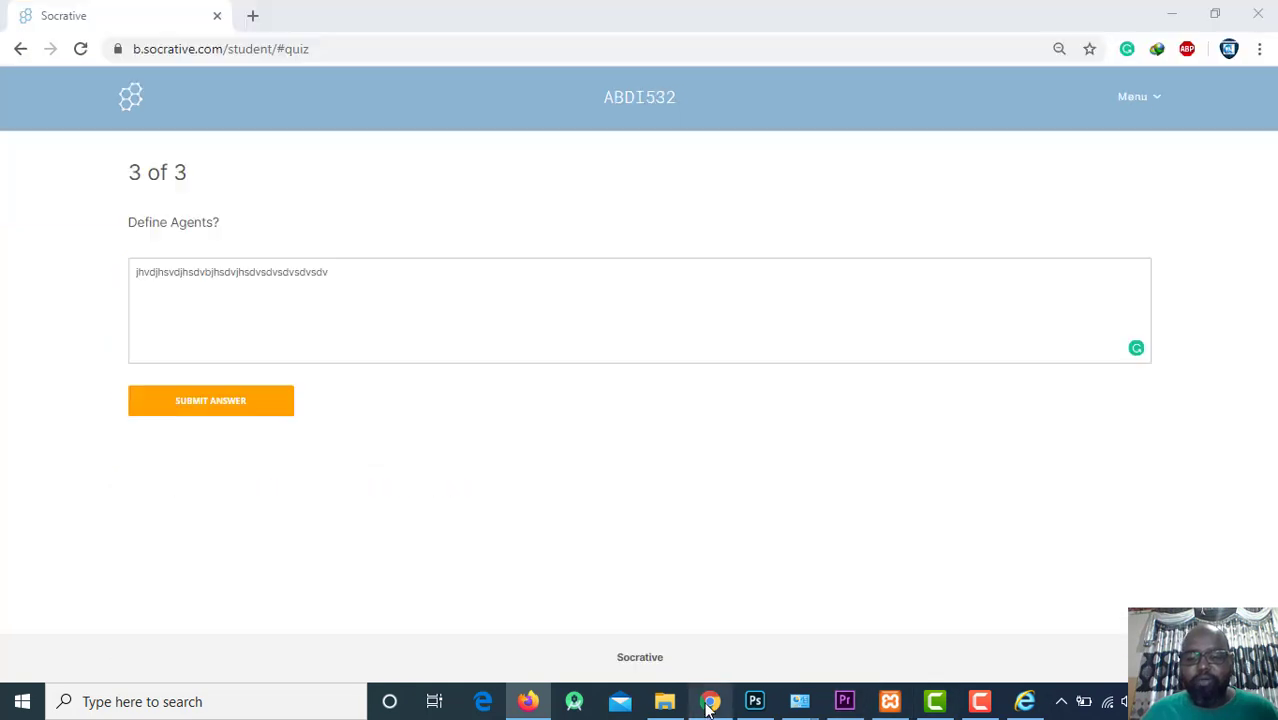
left_click(277, 398)
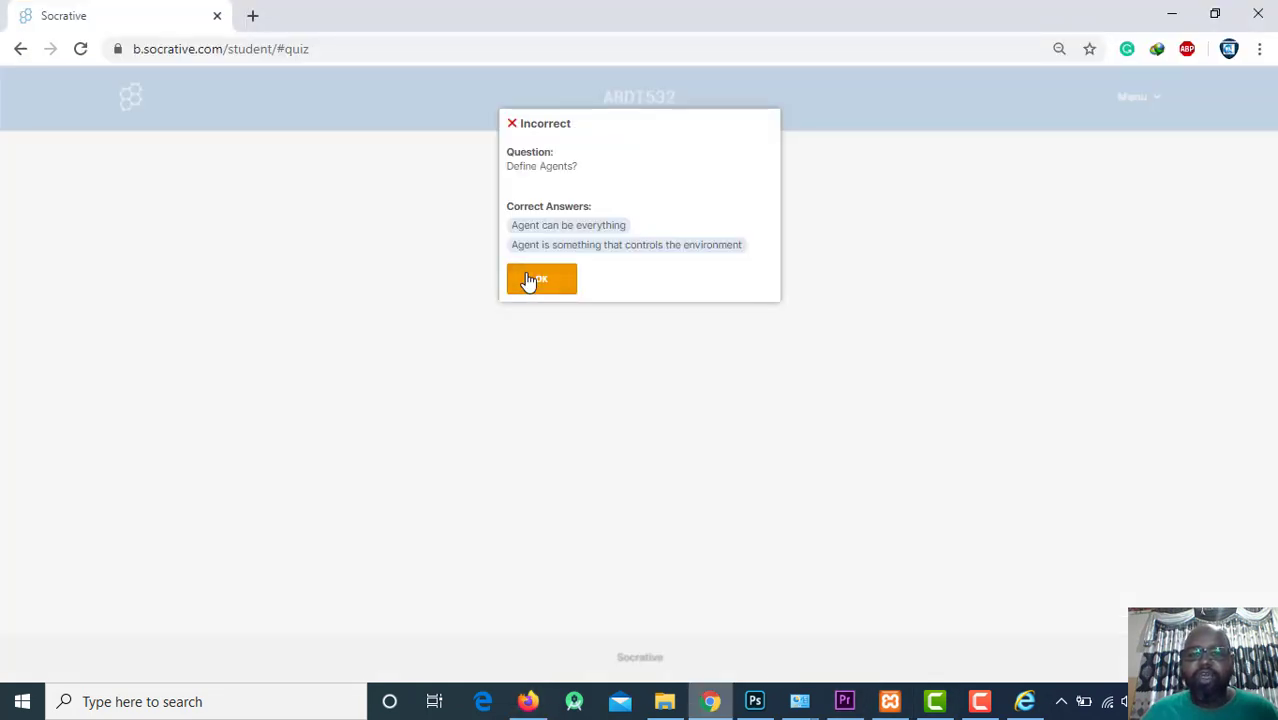
left_click(528, 281)
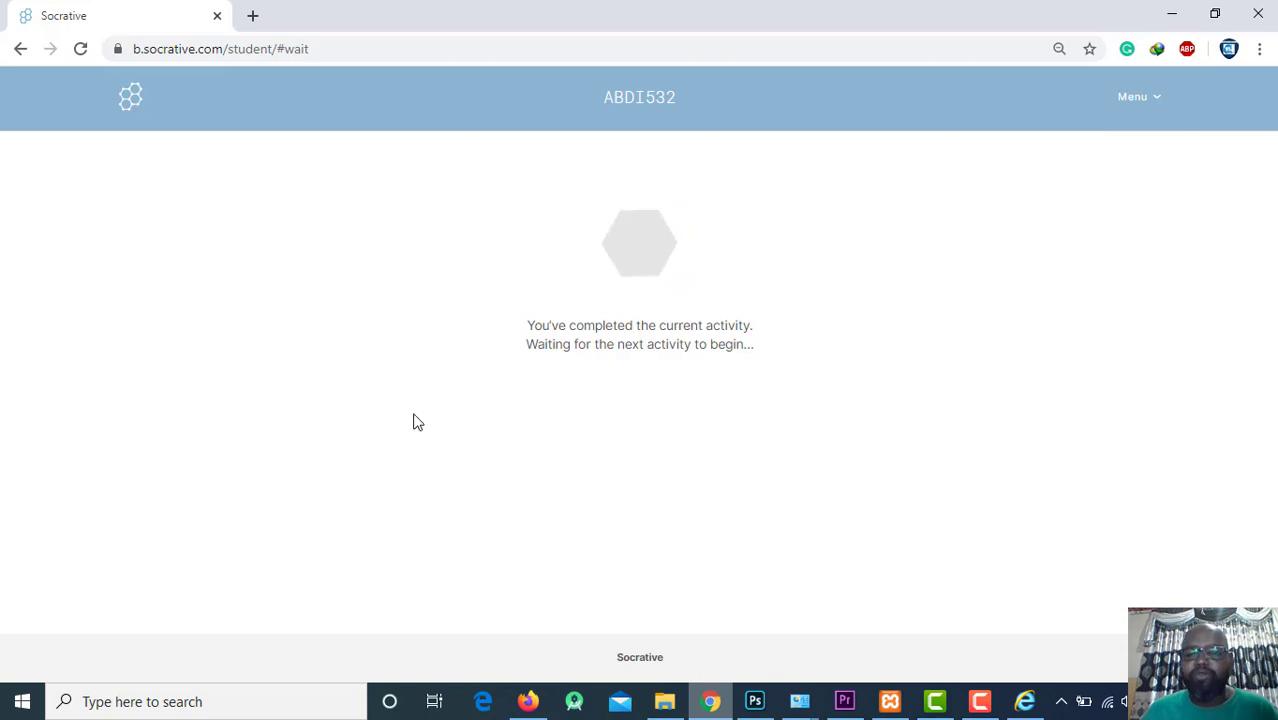
left_click_drag(544, 328, 779, 379)
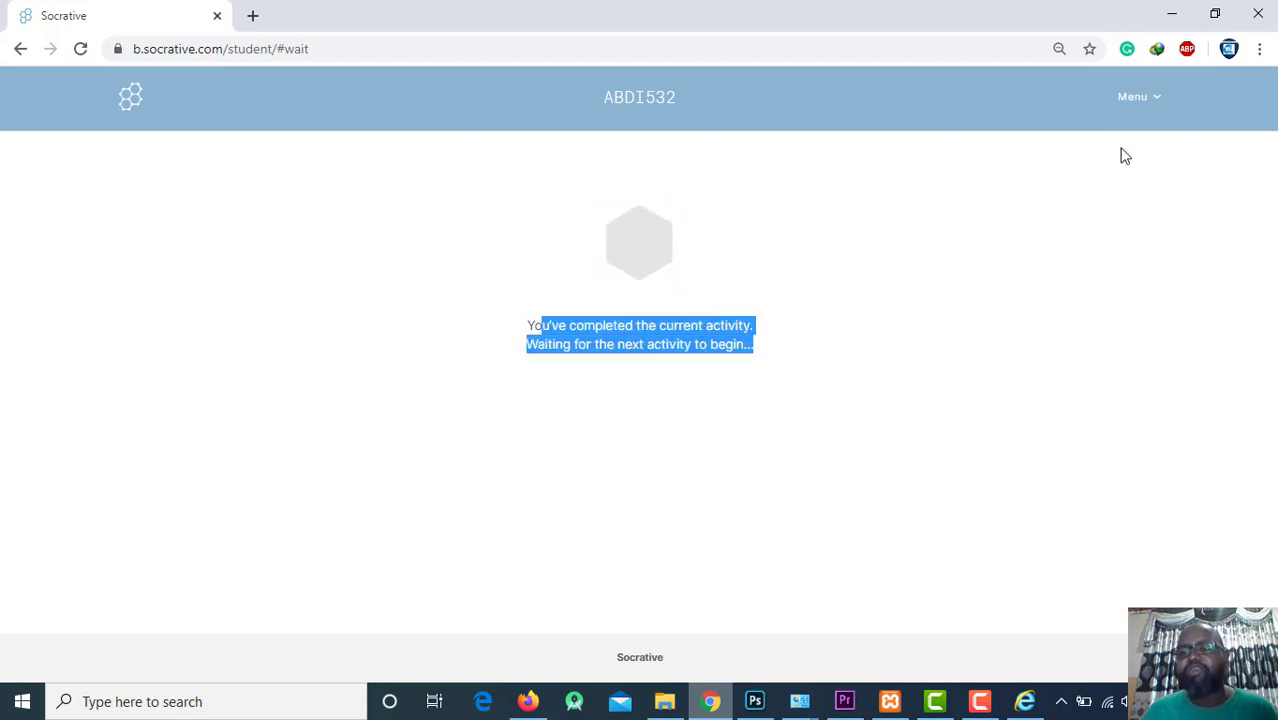
left_click(1177, 10)
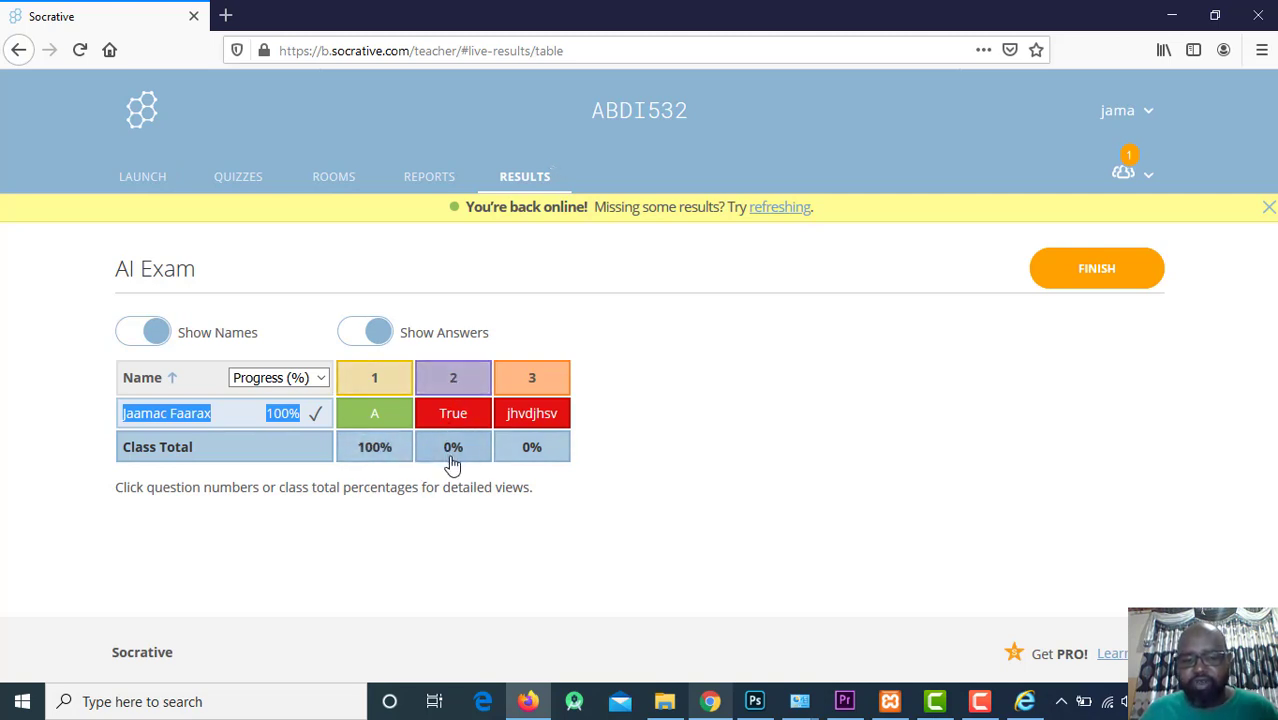
Switch the results measure from progress to the student's Score (%).
left_click(322, 381)
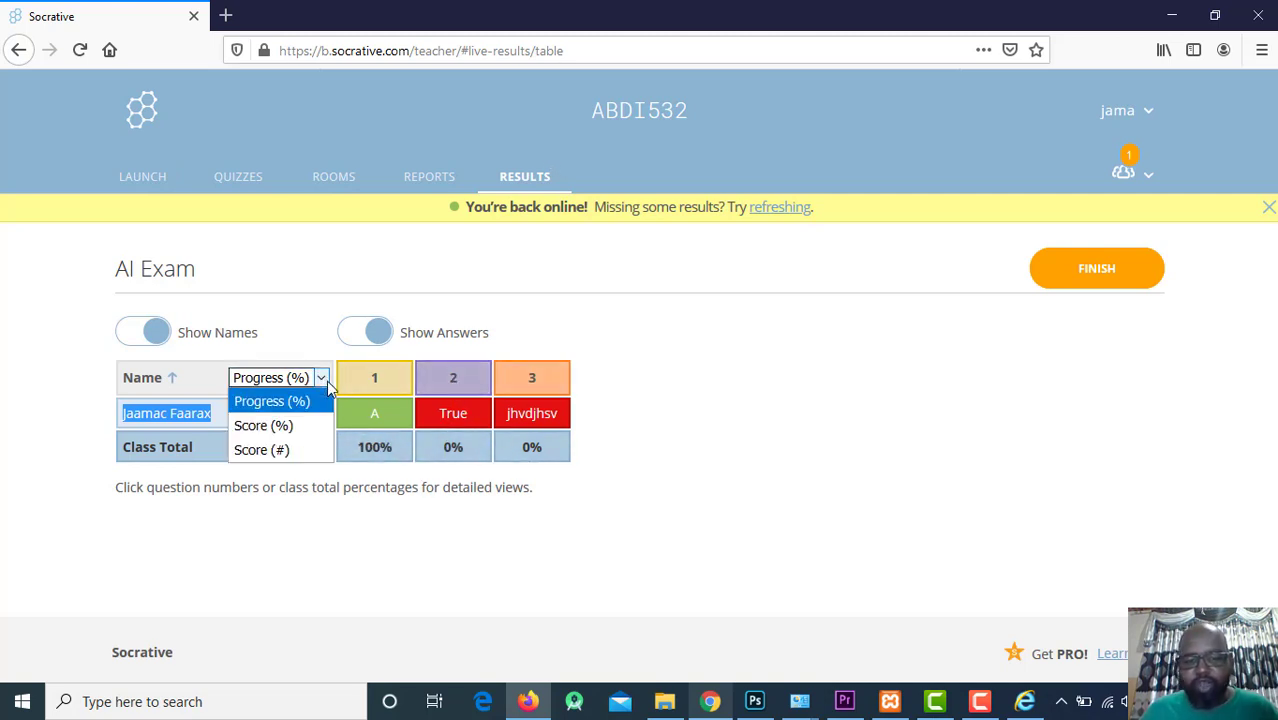
left_click(302, 427)
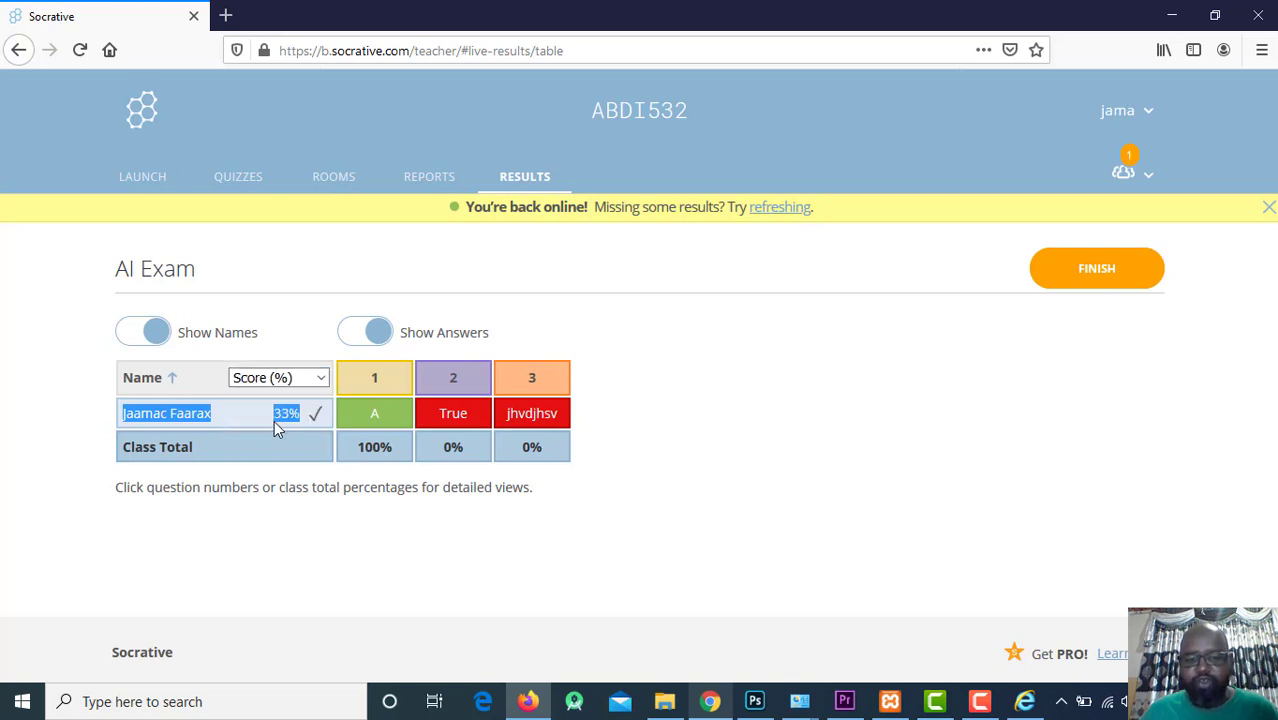
left_click(266, 418)
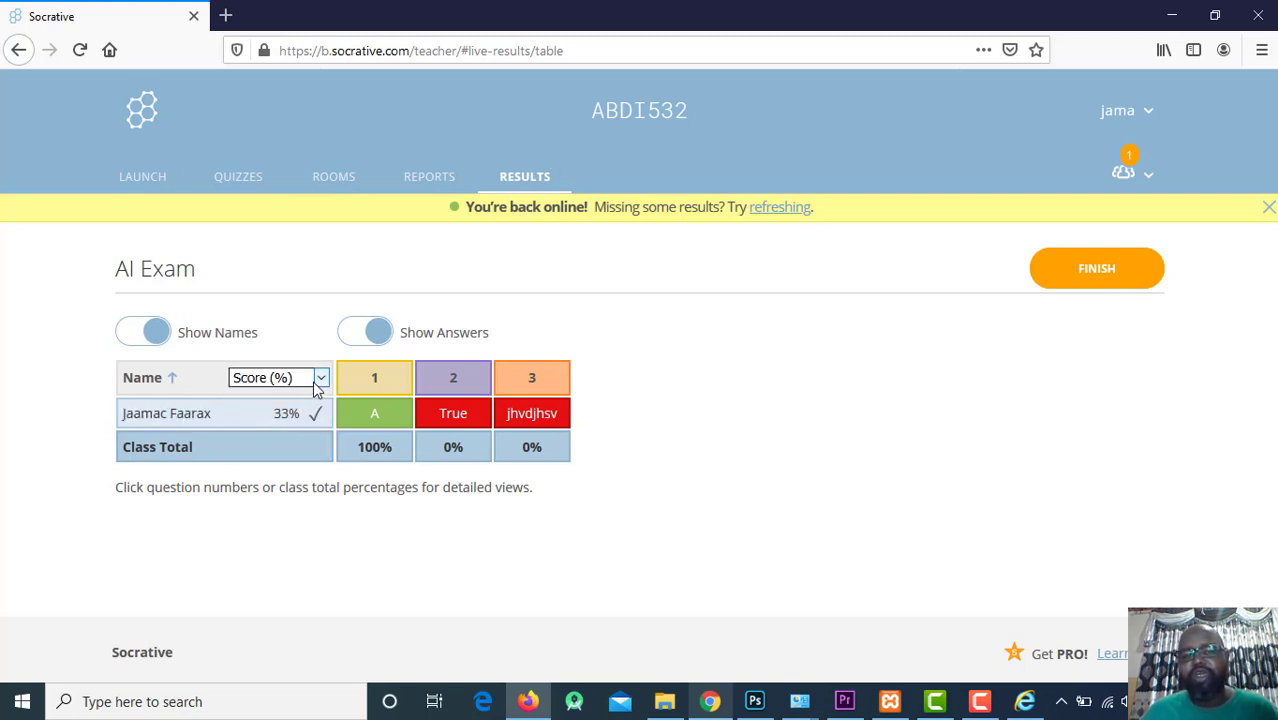
left_click(316, 381)
left_click(296, 426)
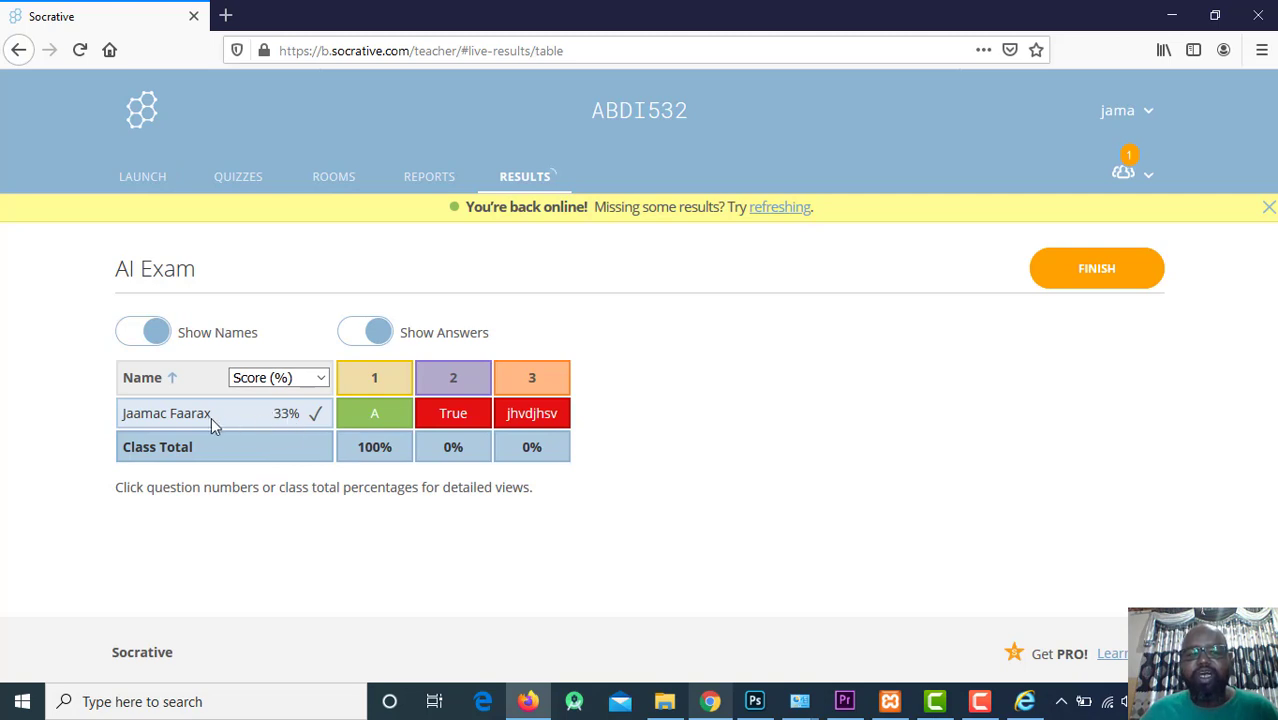
left_click_drag(211, 420, 308, 410)
Show the score as Score (#) at 1 point, back to 33%, then go to Launch.
left_click(320, 380)
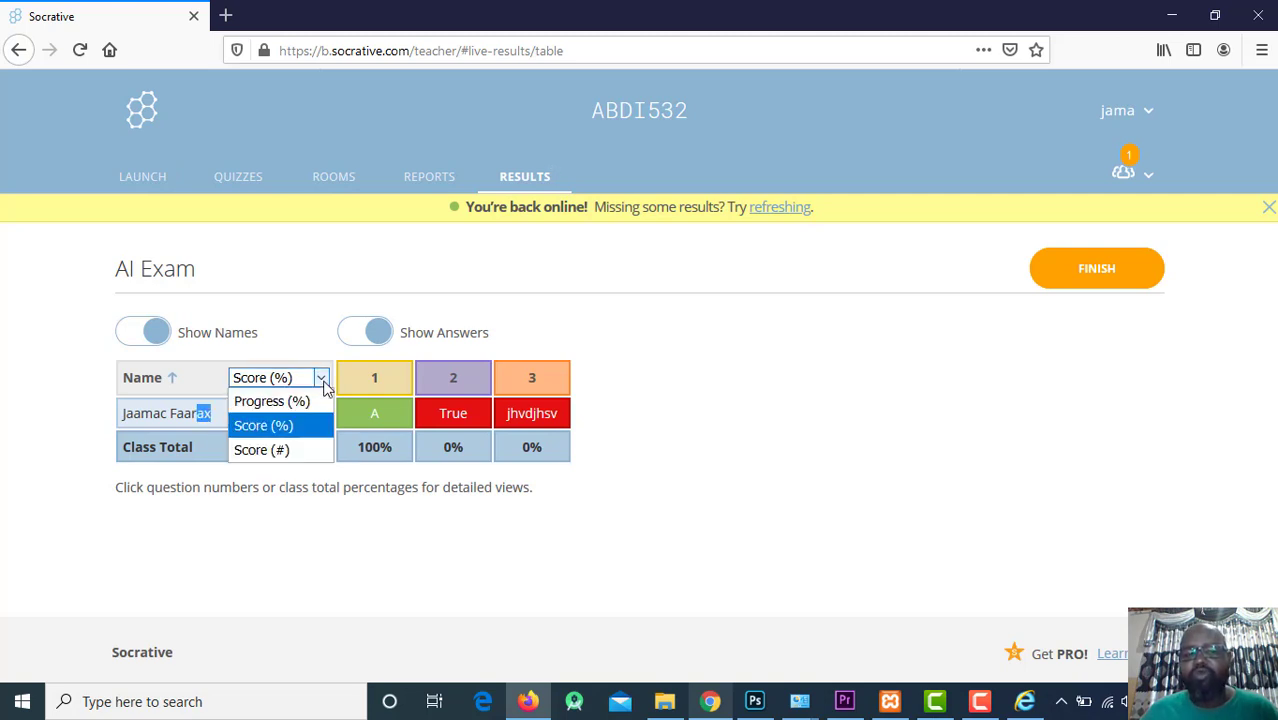
left_click(310, 450)
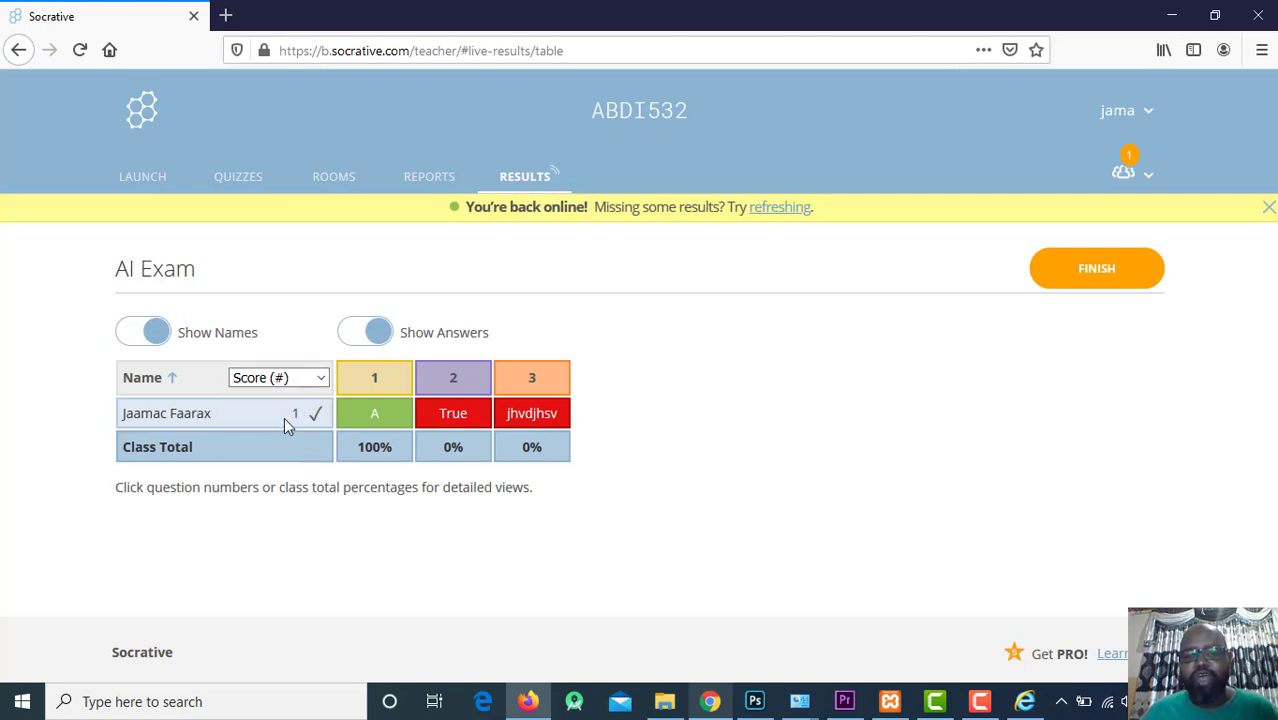
left_click(318, 378)
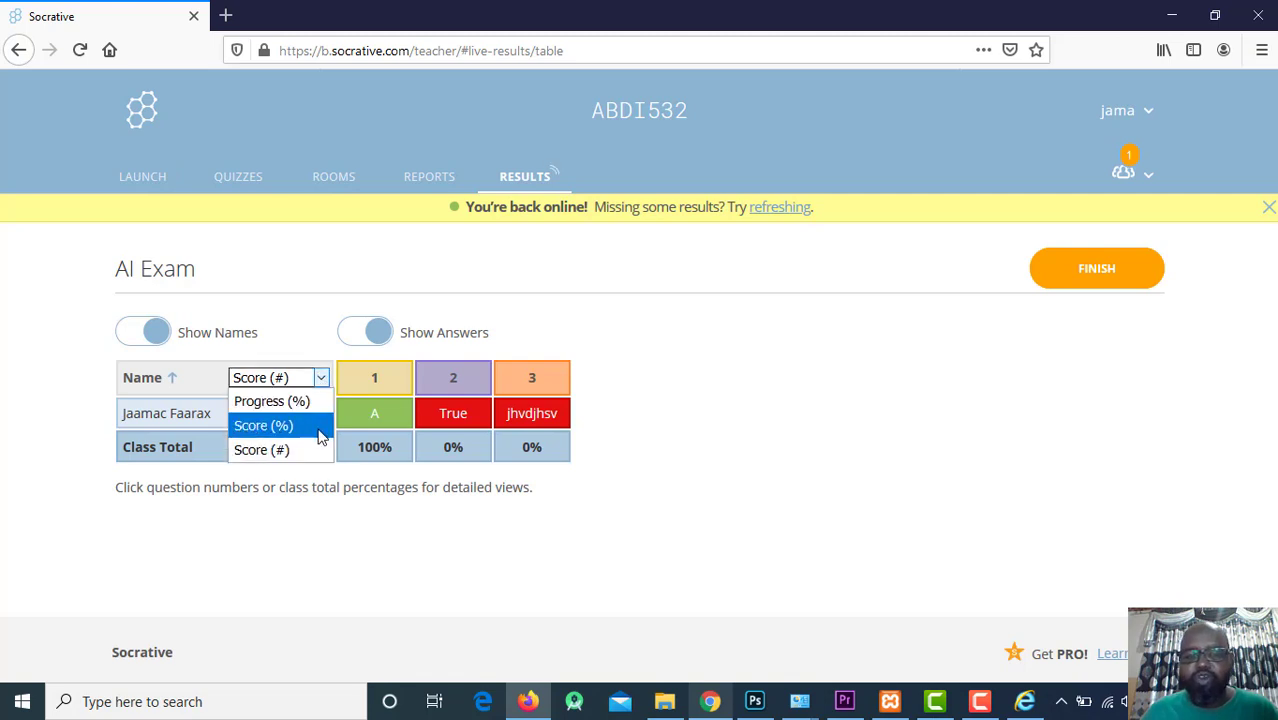
left_click(281, 425)
left_click_drag(125, 417, 283, 425)
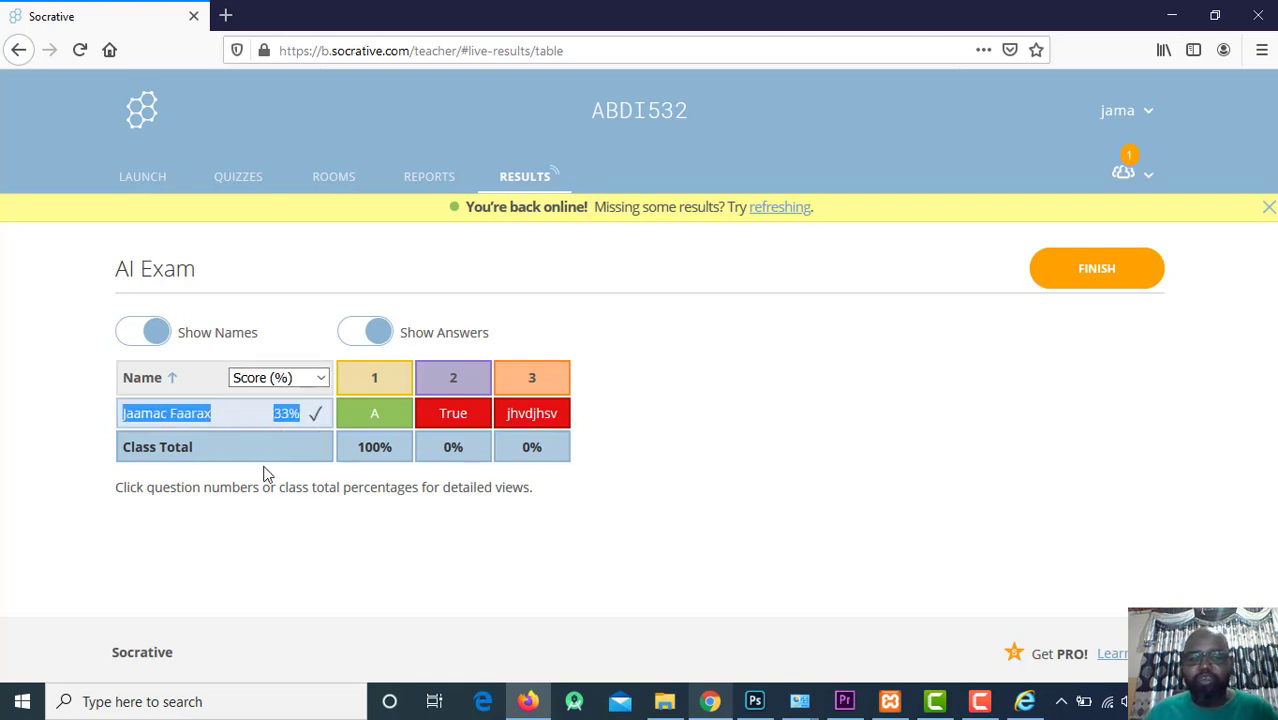
left_click(268, 474)
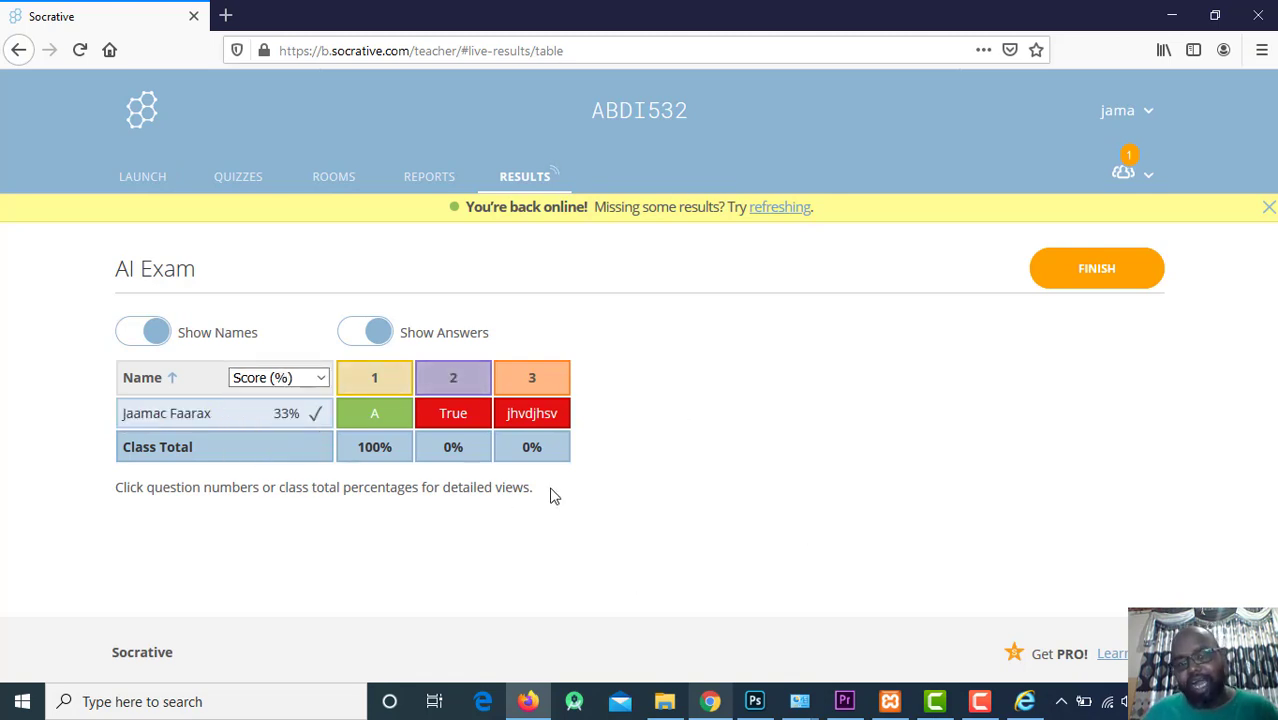
left_click(155, 188)
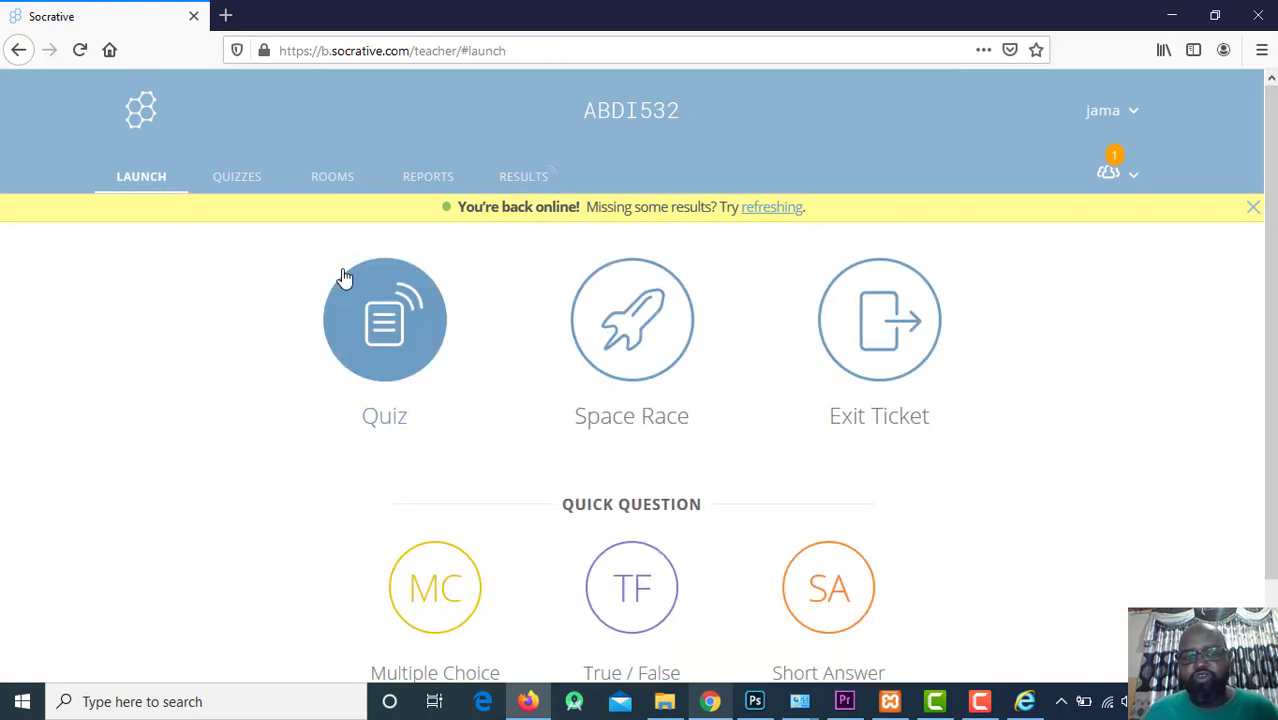
Return to AI Exam's live results and confirm finishing the running activity.
left_click(224, 187)
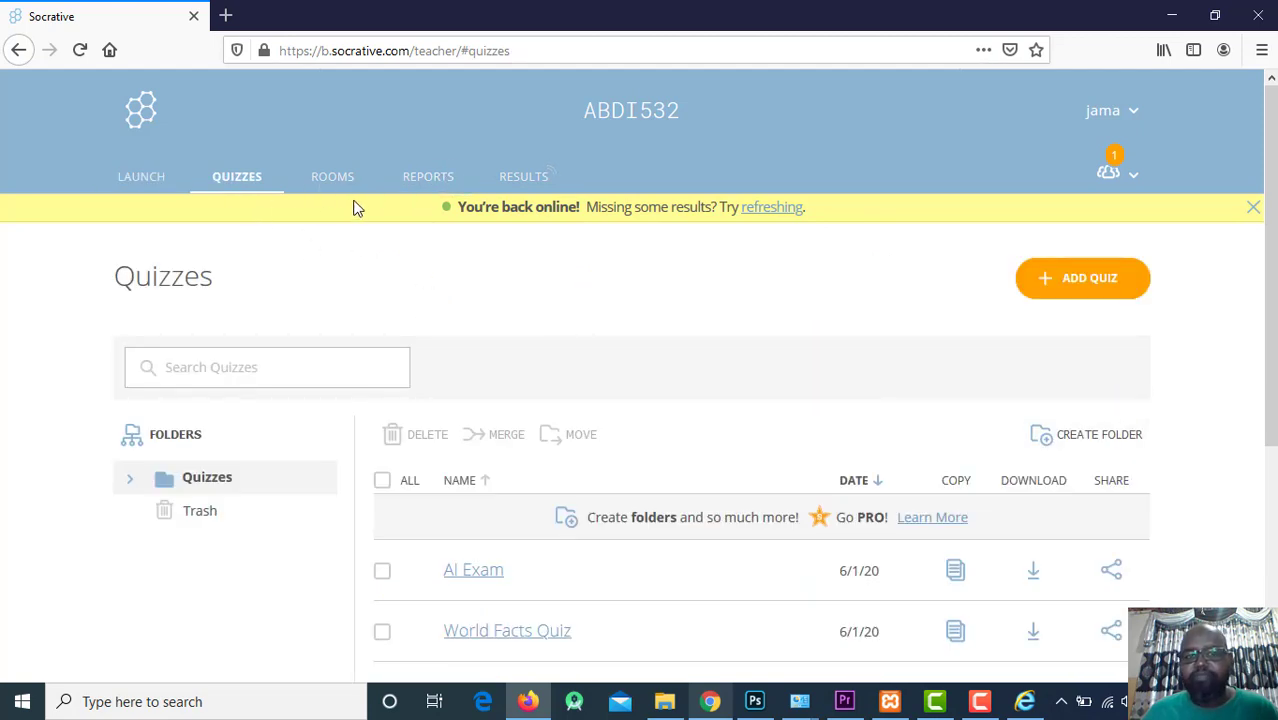
left_click(512, 183)
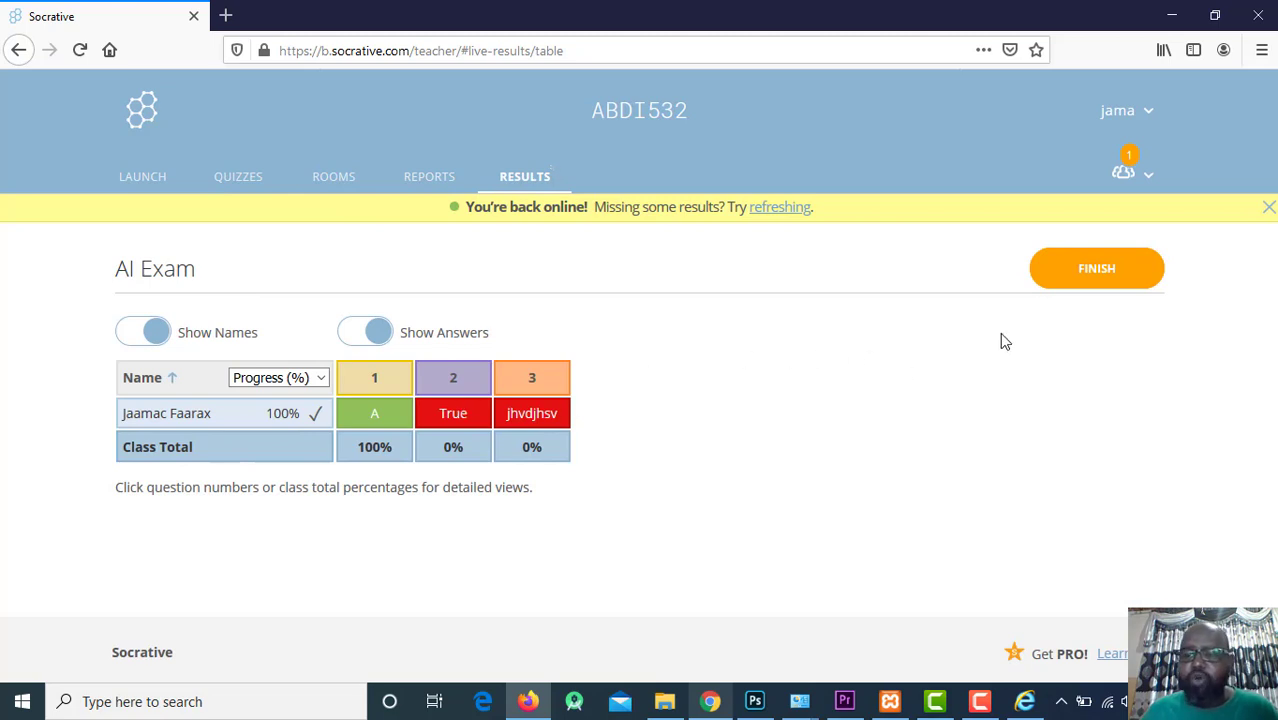
left_click(1083, 275)
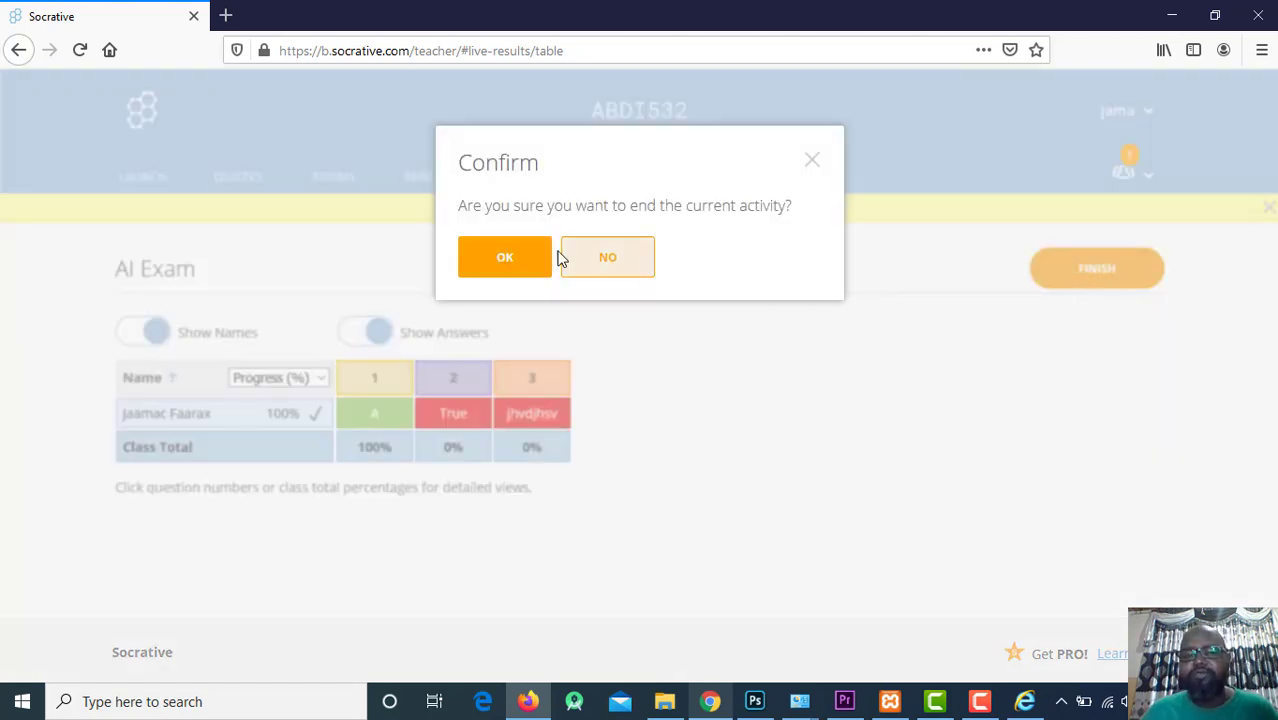
left_click(533, 262)
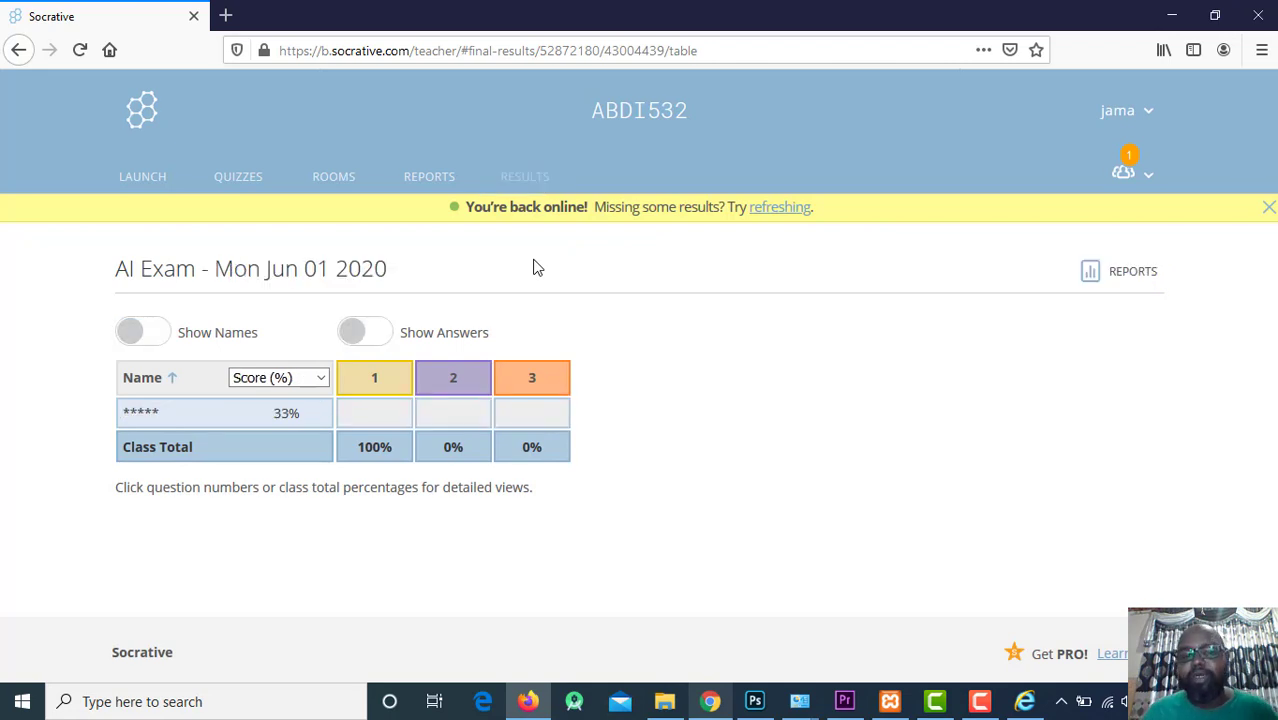
Open AI Exam from the quizzes list to review its questions, then return without changes.
left_click(200, 190)
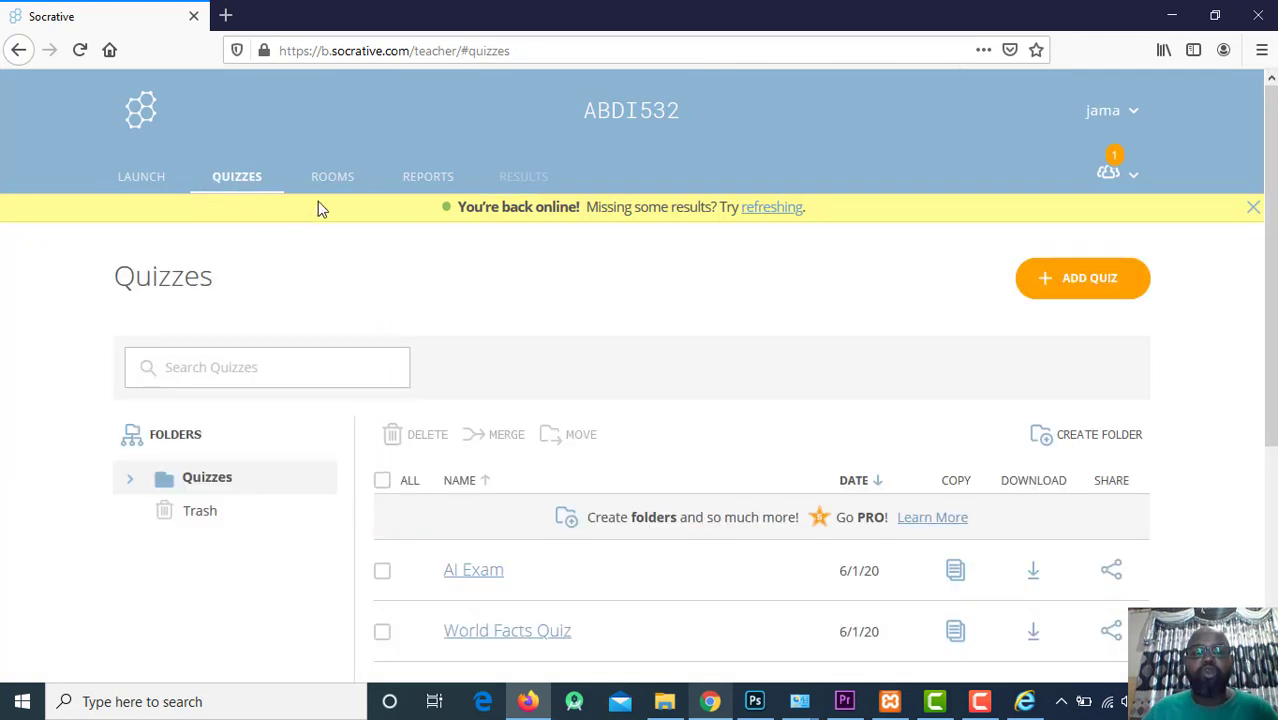
scroll(677, 403, "down", 3)
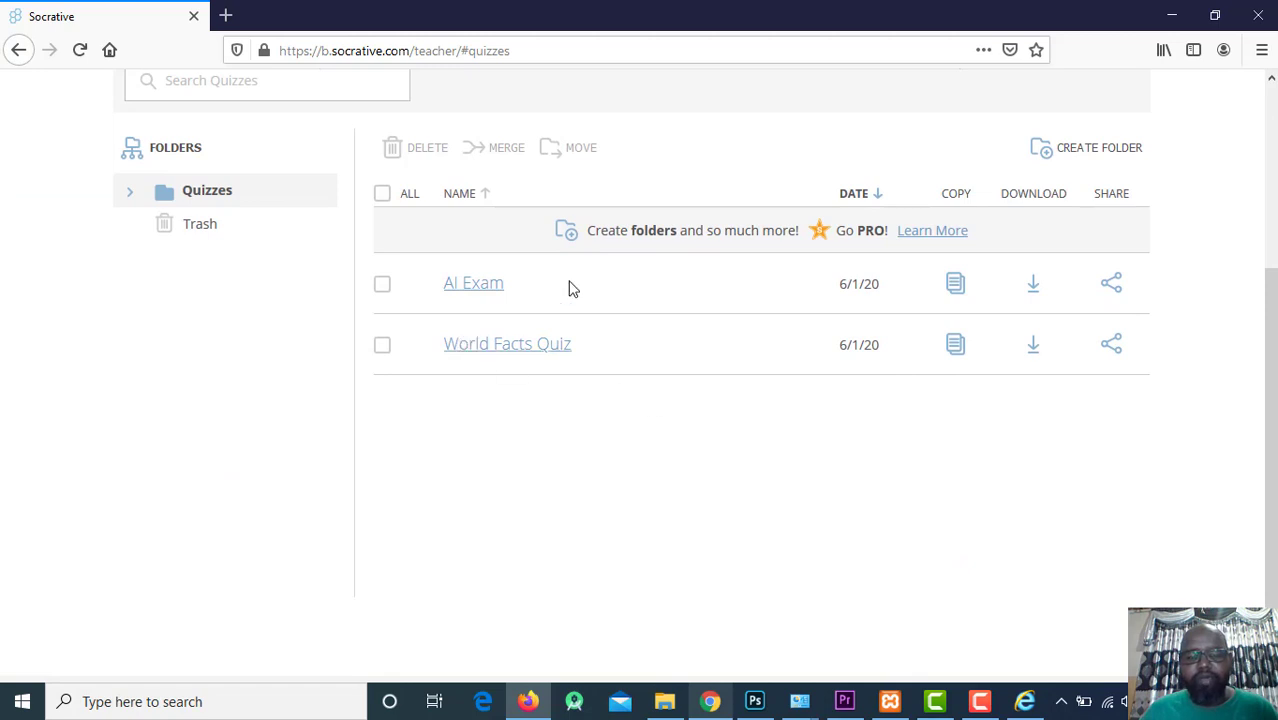
scroll(575, 388, "up", 1)
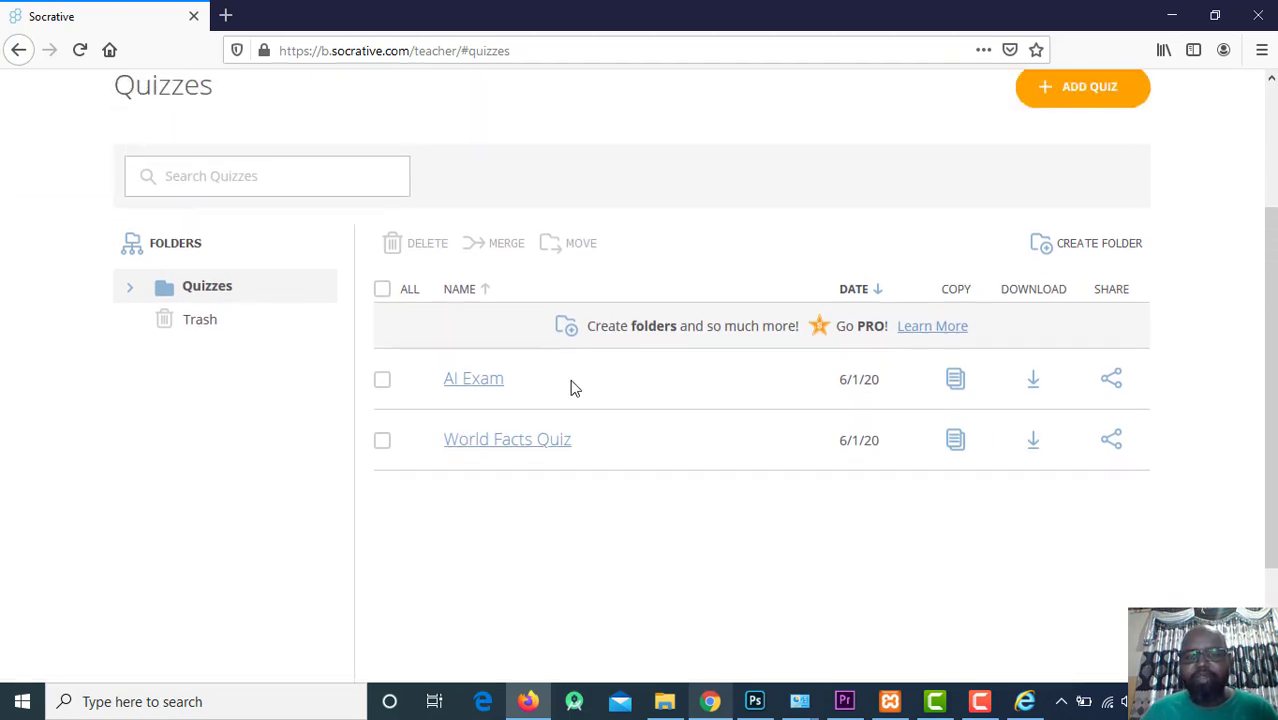
scroll(485, 357, "up", 2)
scroll(536, 490, "down", 2)
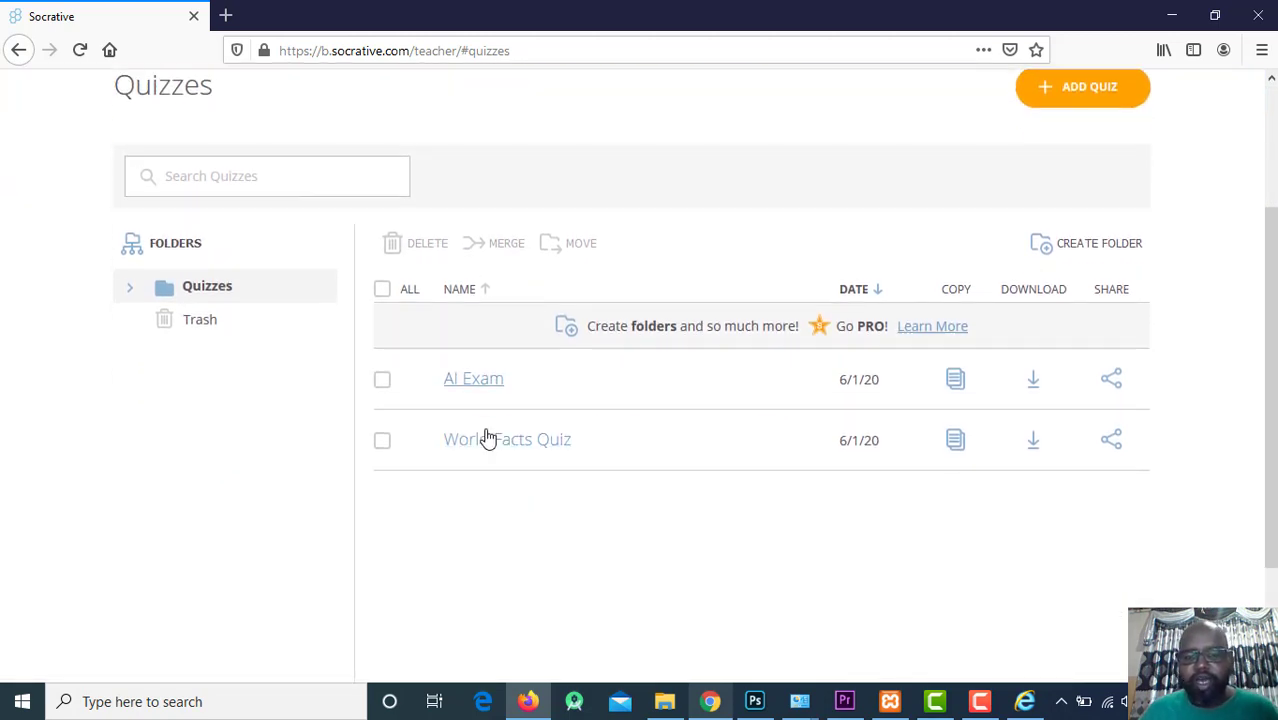
left_click(485, 377)
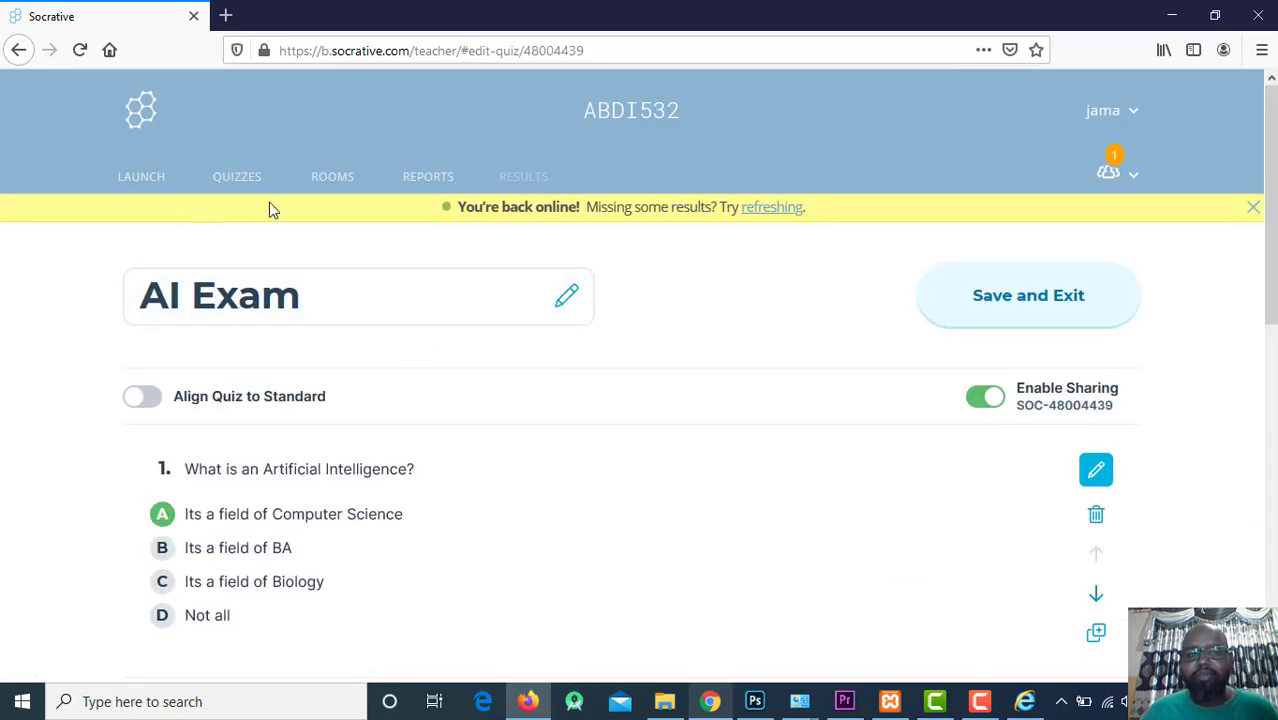
left_click(240, 177)
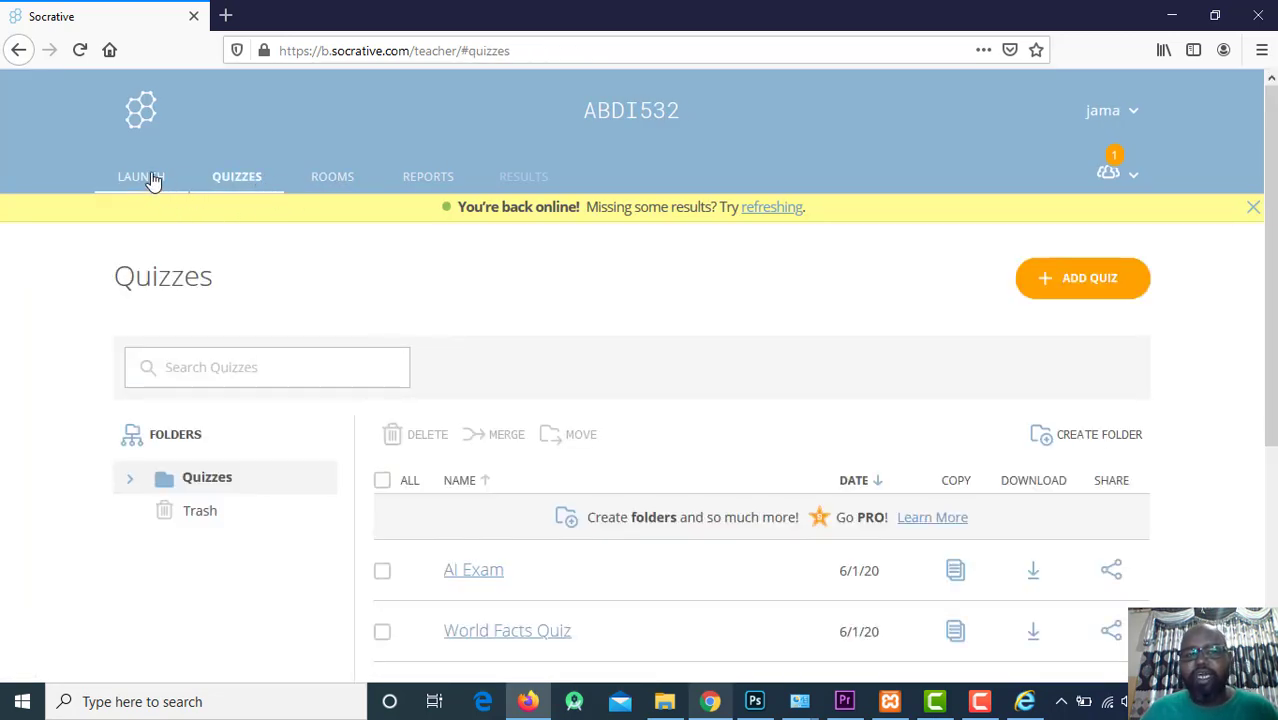
left_click(148, 178)
Start AI Exam as Instant Feedback, question feedback off, questions and answers shuffled.
left_click(399, 371)
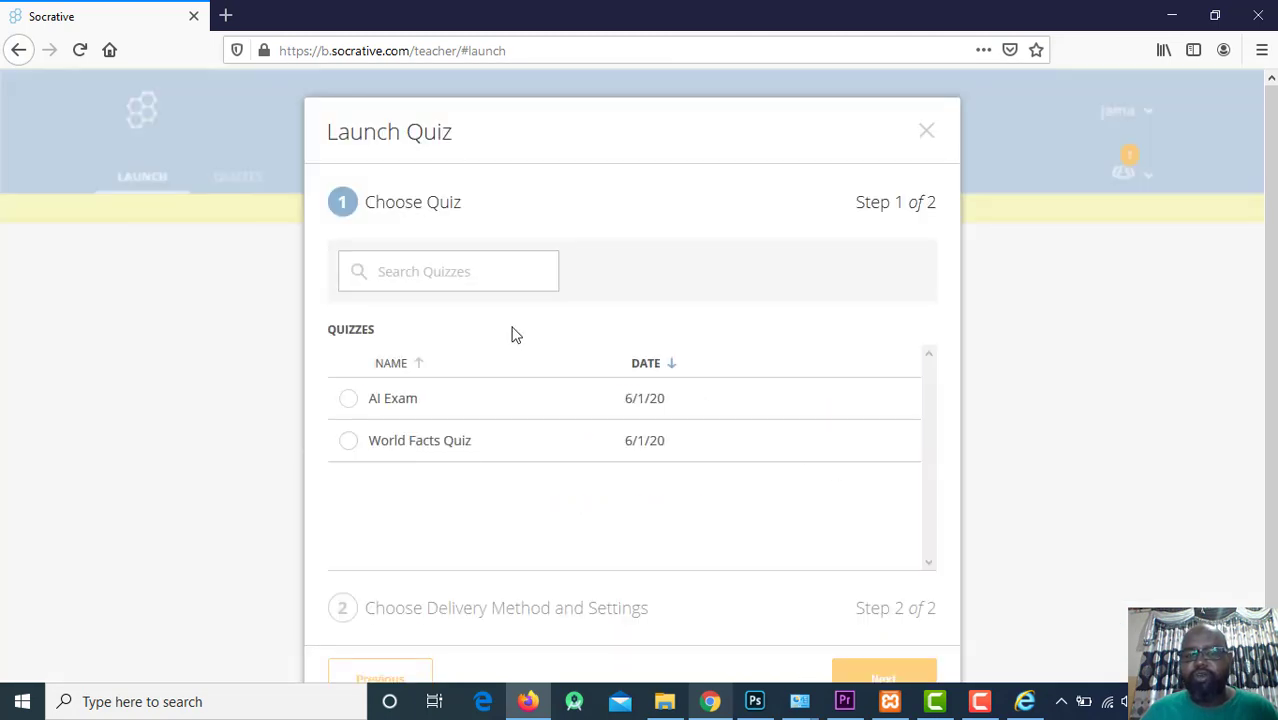
scroll(440, 402, "down", 1)
left_click(382, 348)
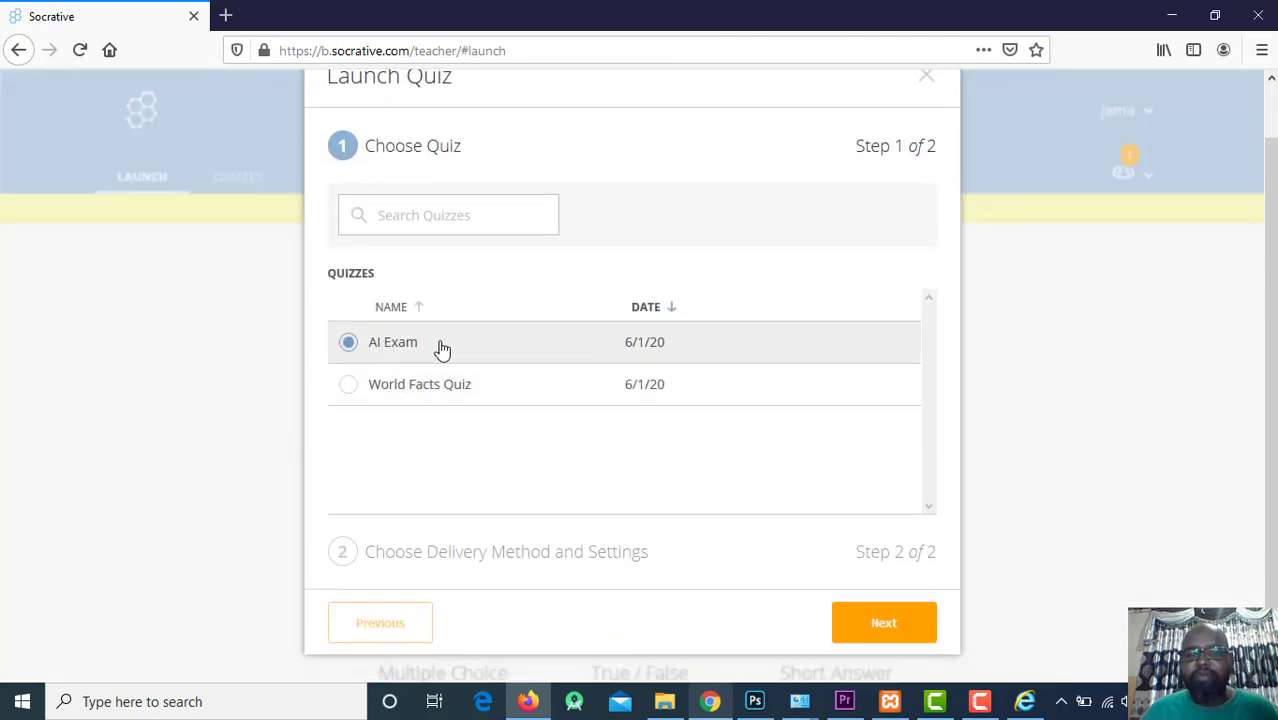
left_click(919, 636)
left_click(525, 355)
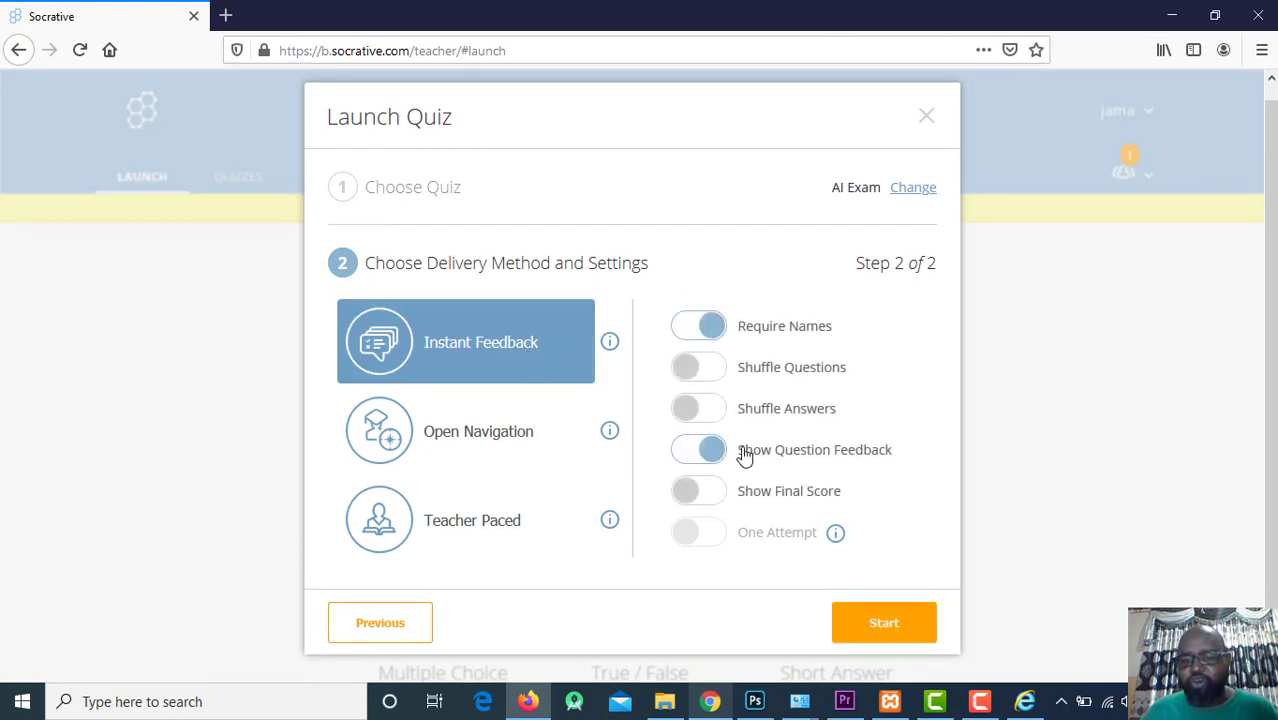
left_click(688, 450)
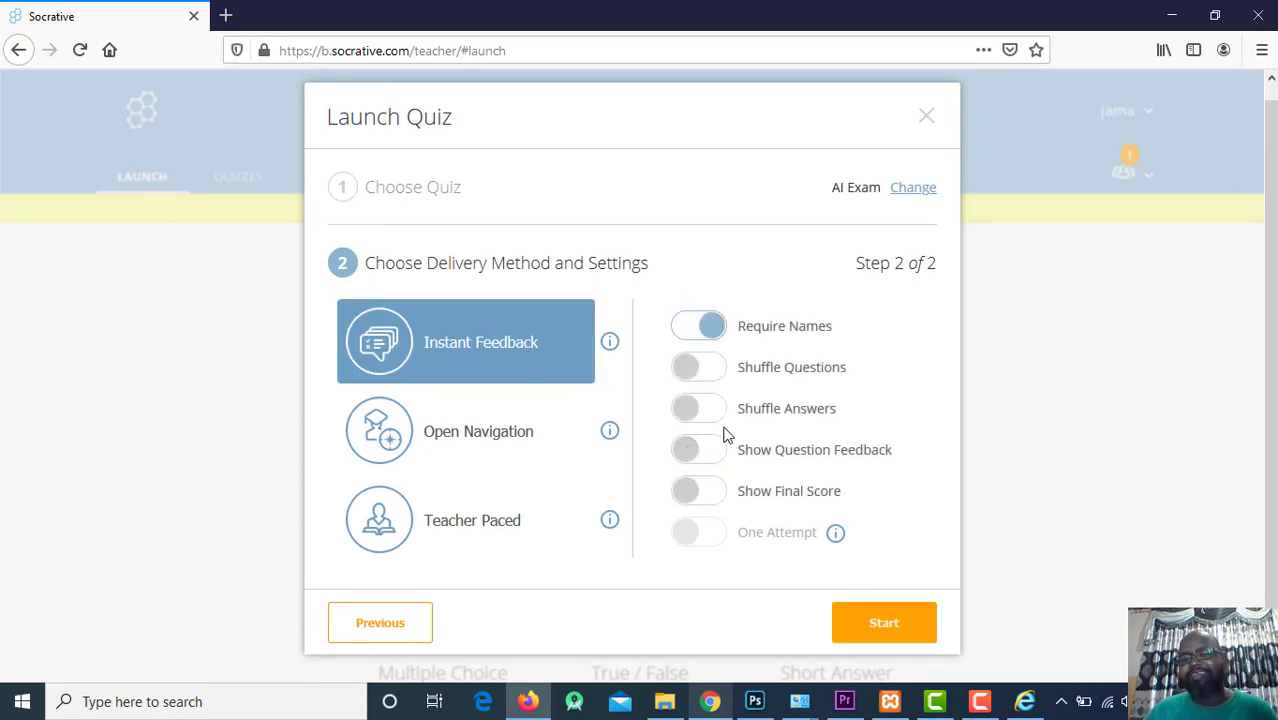
left_click(713, 412)
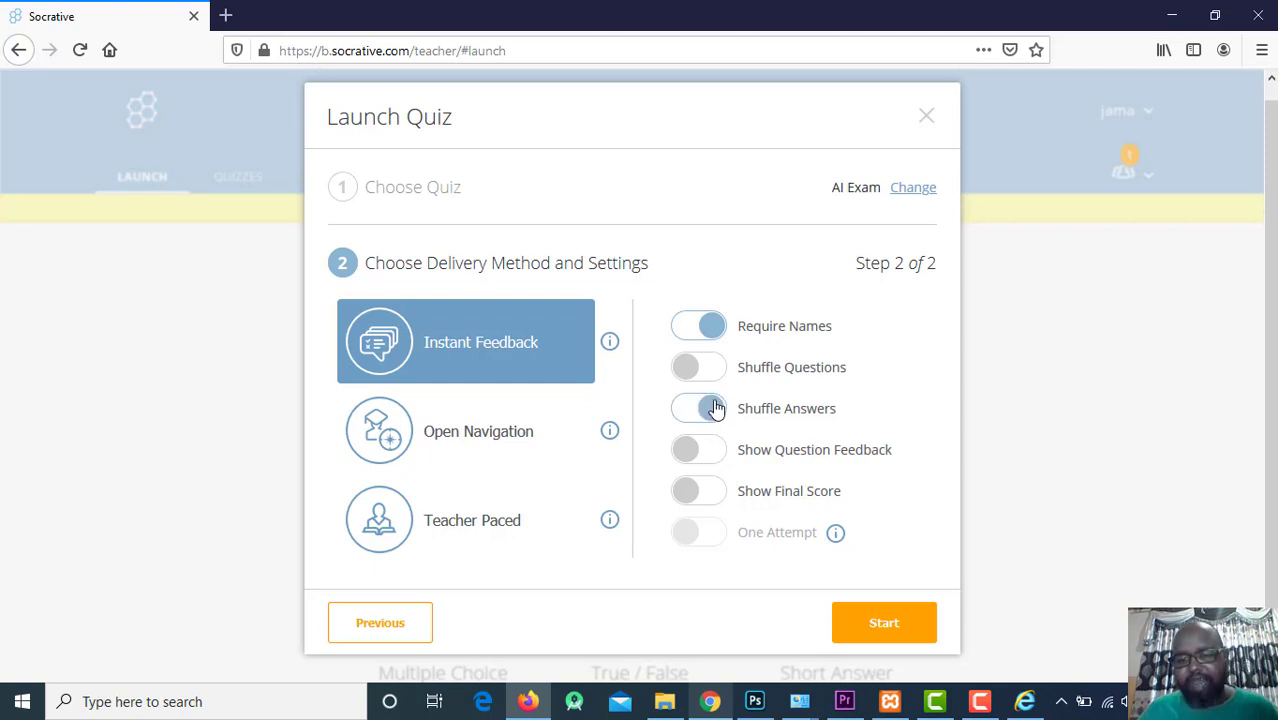
left_click(703, 370)
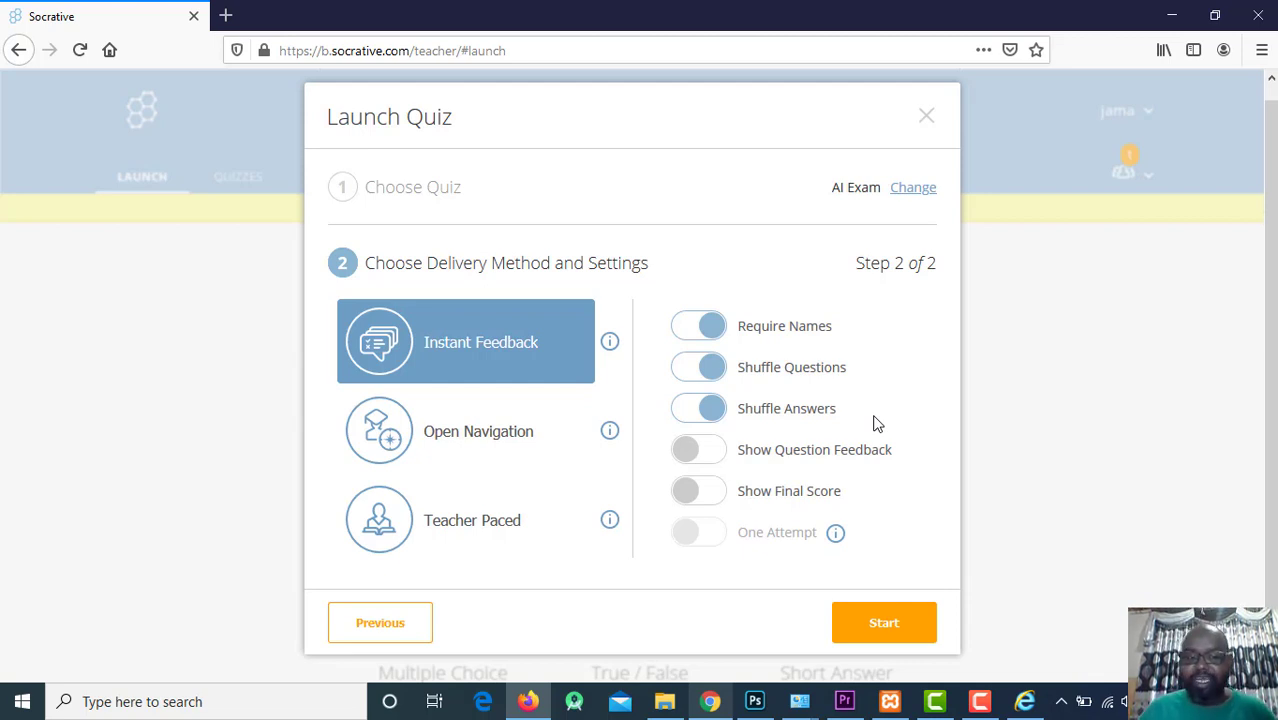
left_click(913, 624)
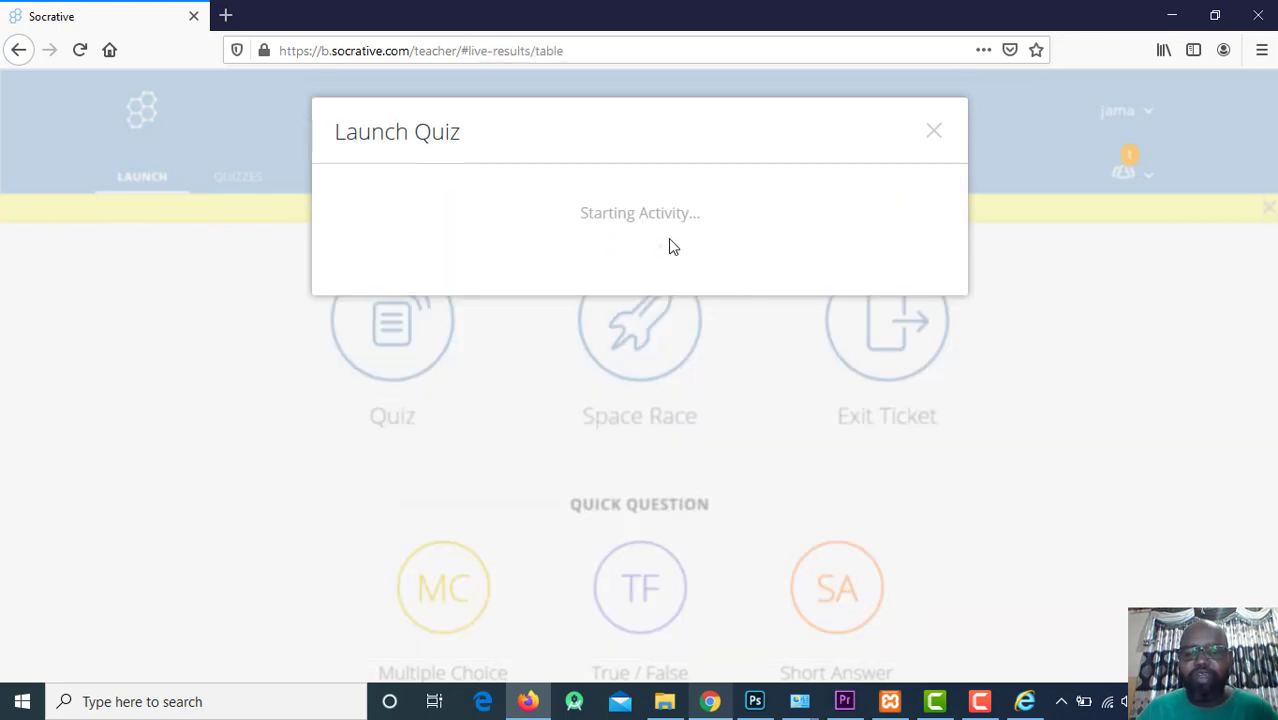
Join the quiz on the student page by entering a student name.
left_click(709, 701)
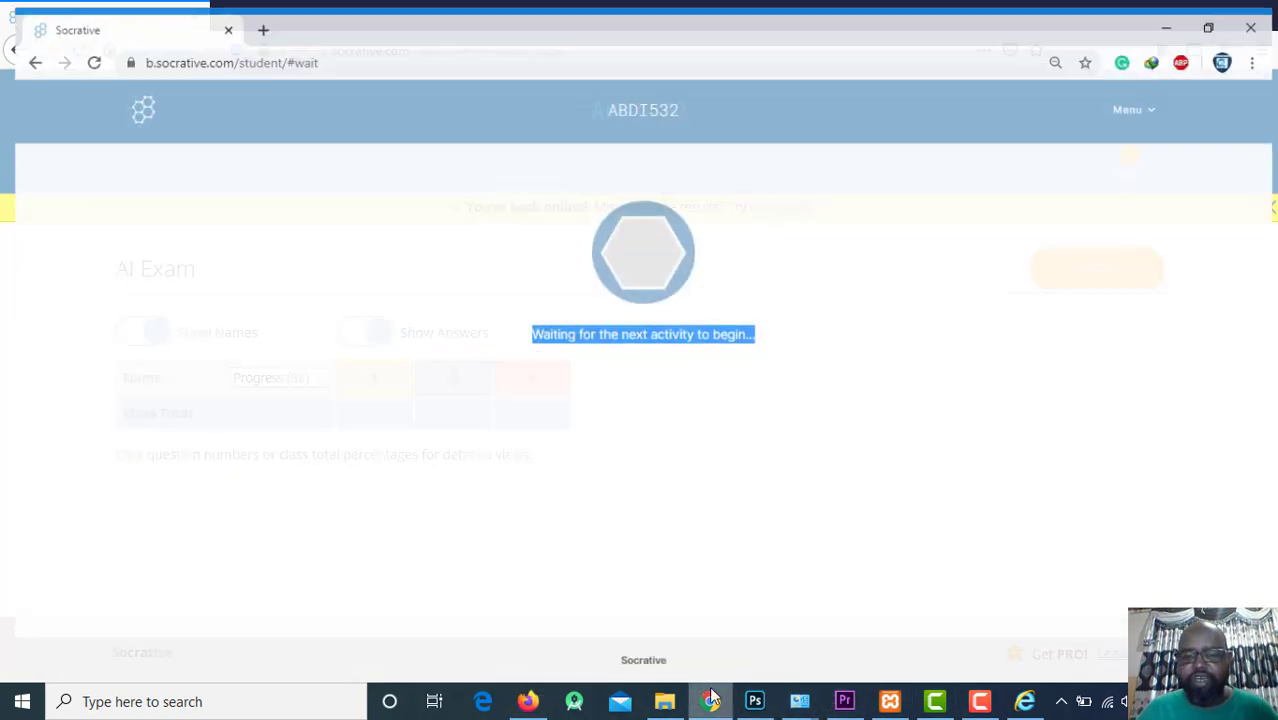
left_click(566, 249)
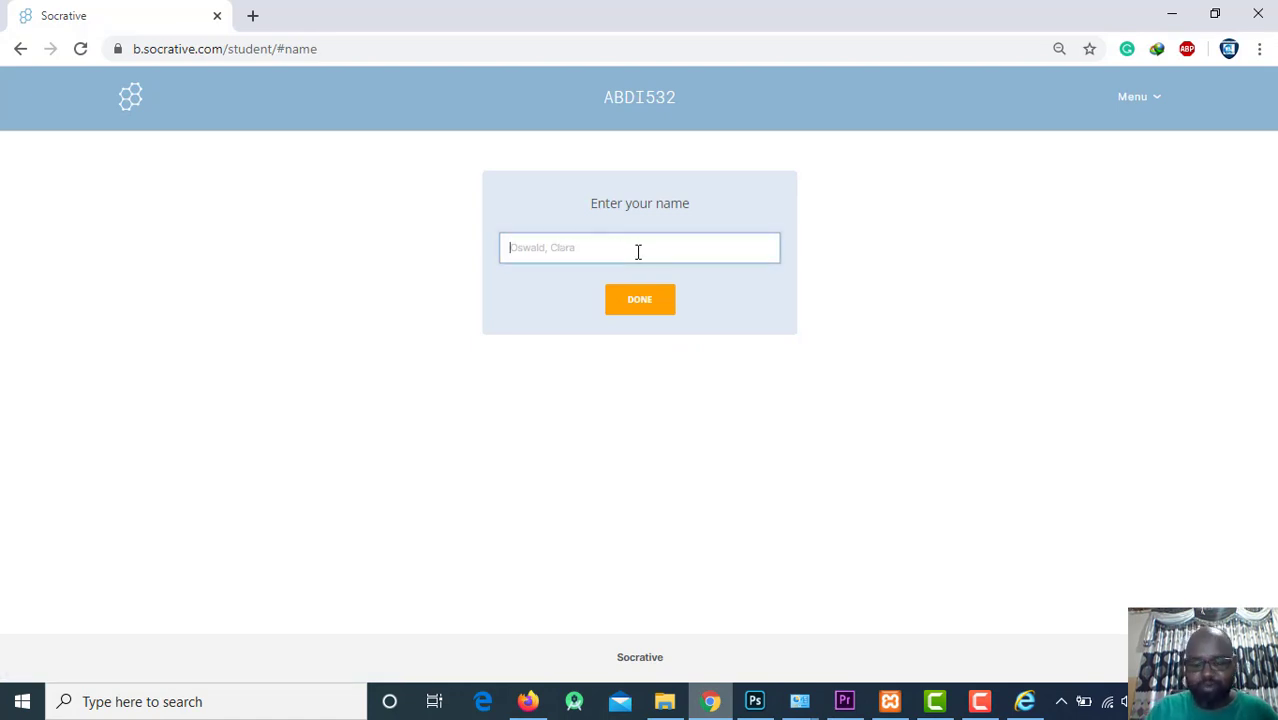
type("han")
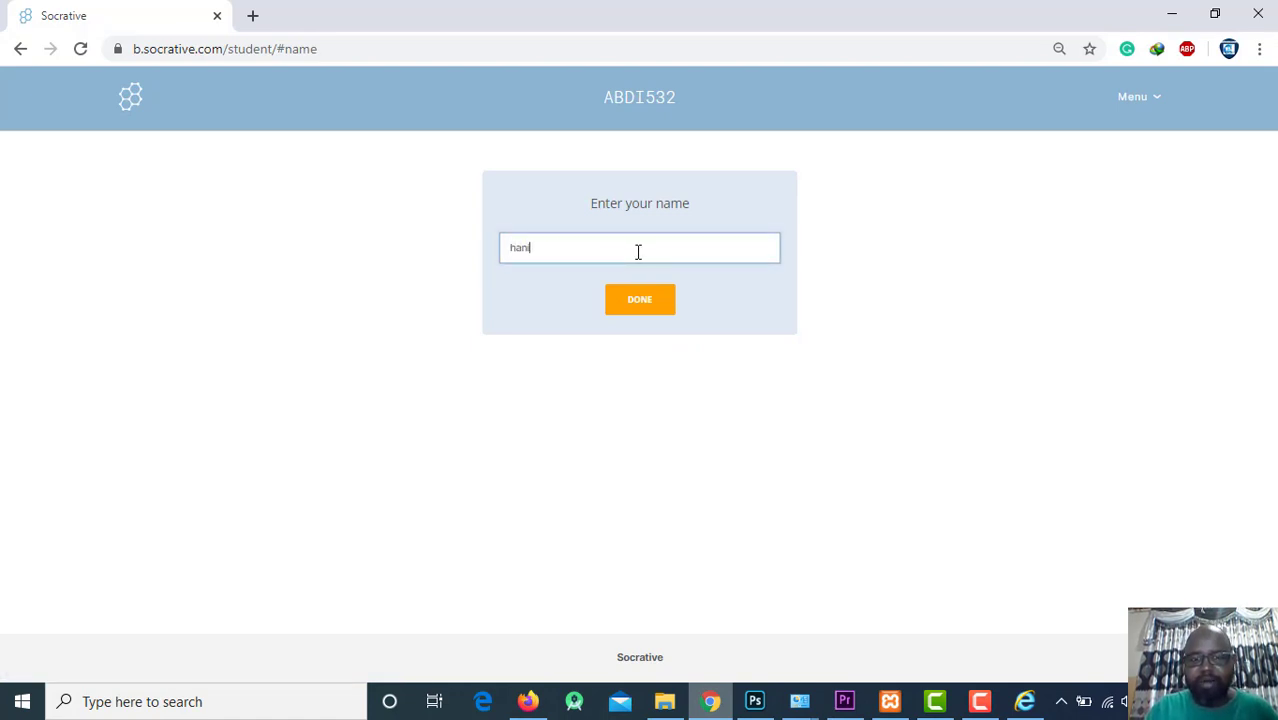
left_click(641, 300)
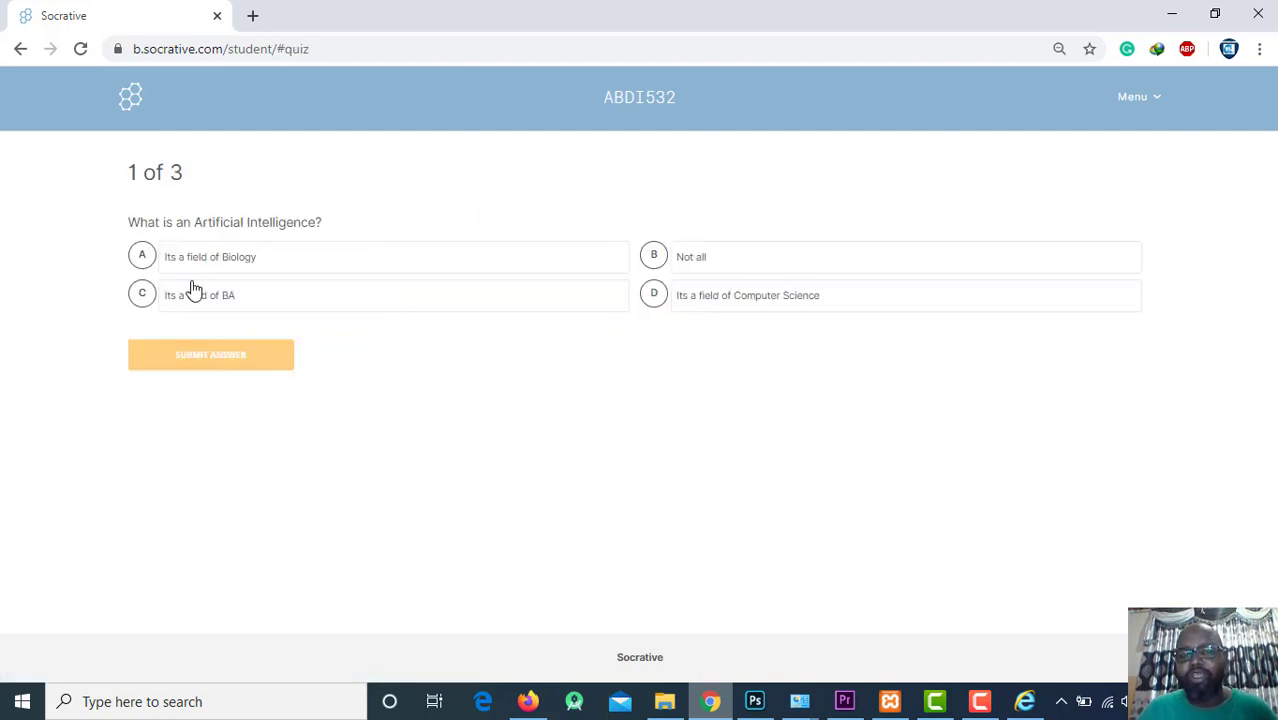
Submit Biology for Q1, True for Q2, a placeholder for Q3, then view teacher results.
left_click(195, 268)
left_click(218, 350)
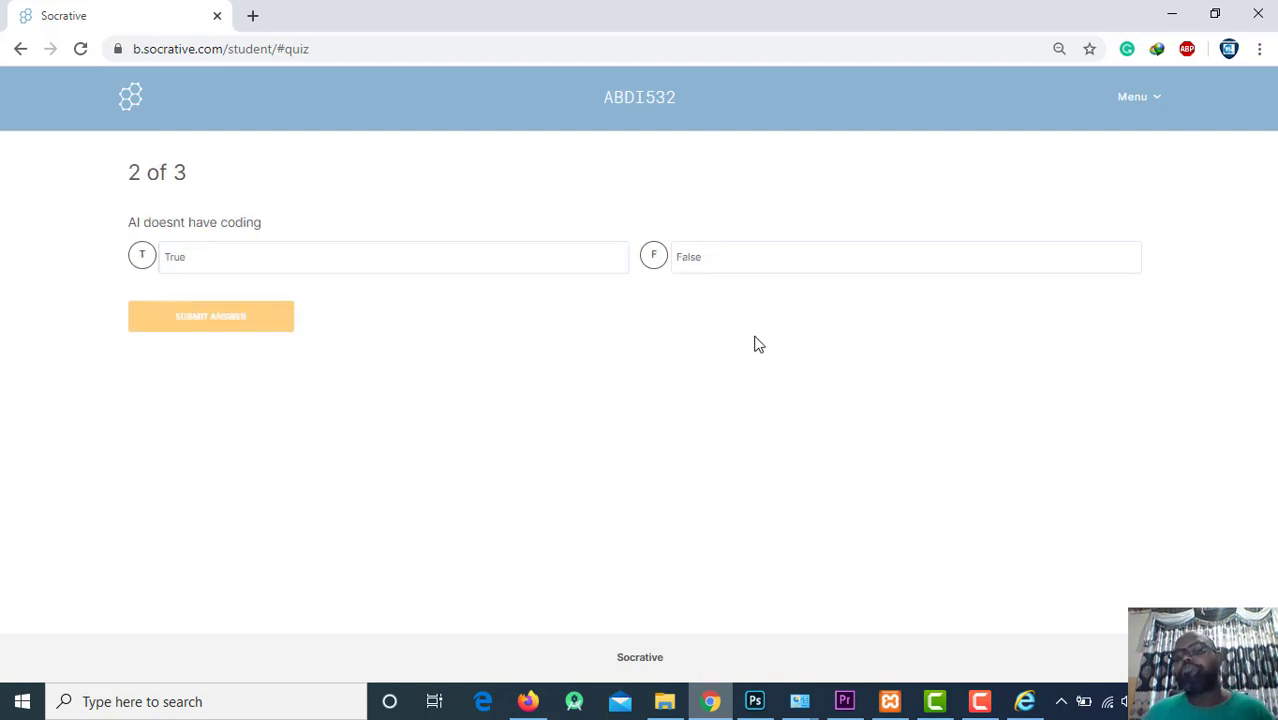
left_click(143, 262)
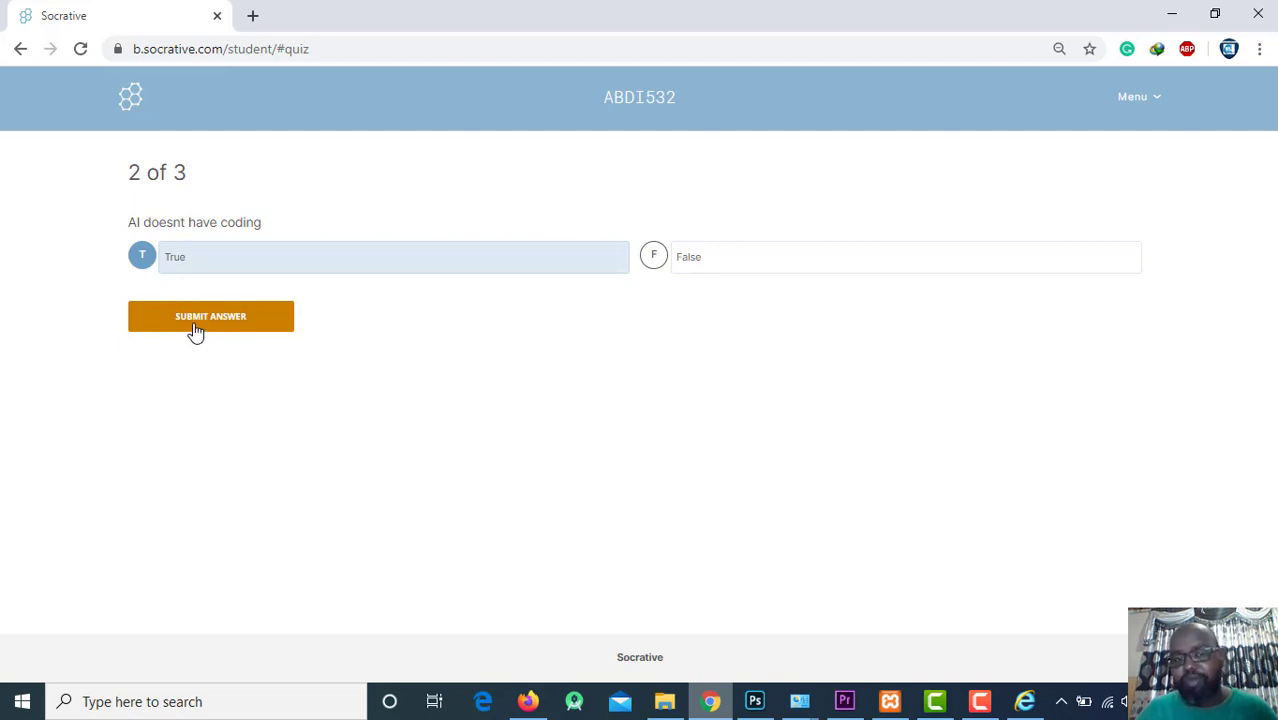
left_click(196, 320)
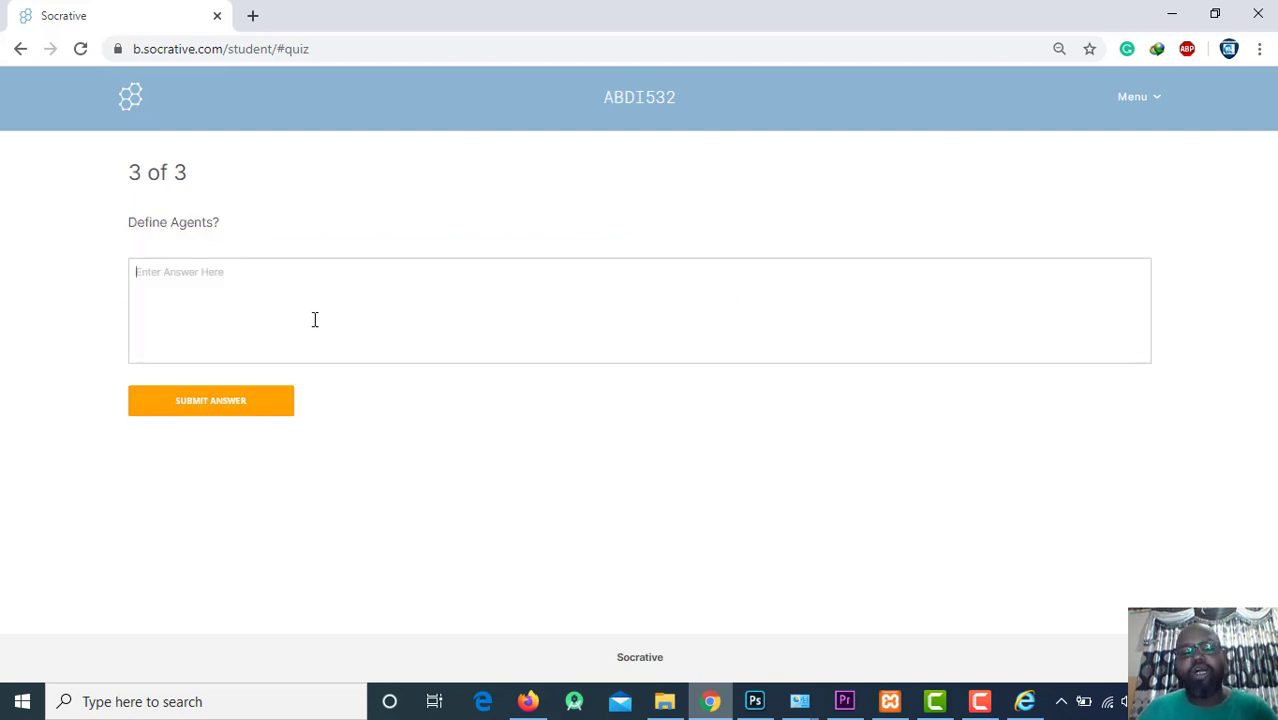
type("dbdfbdfbdfb")
left_click(195, 410)
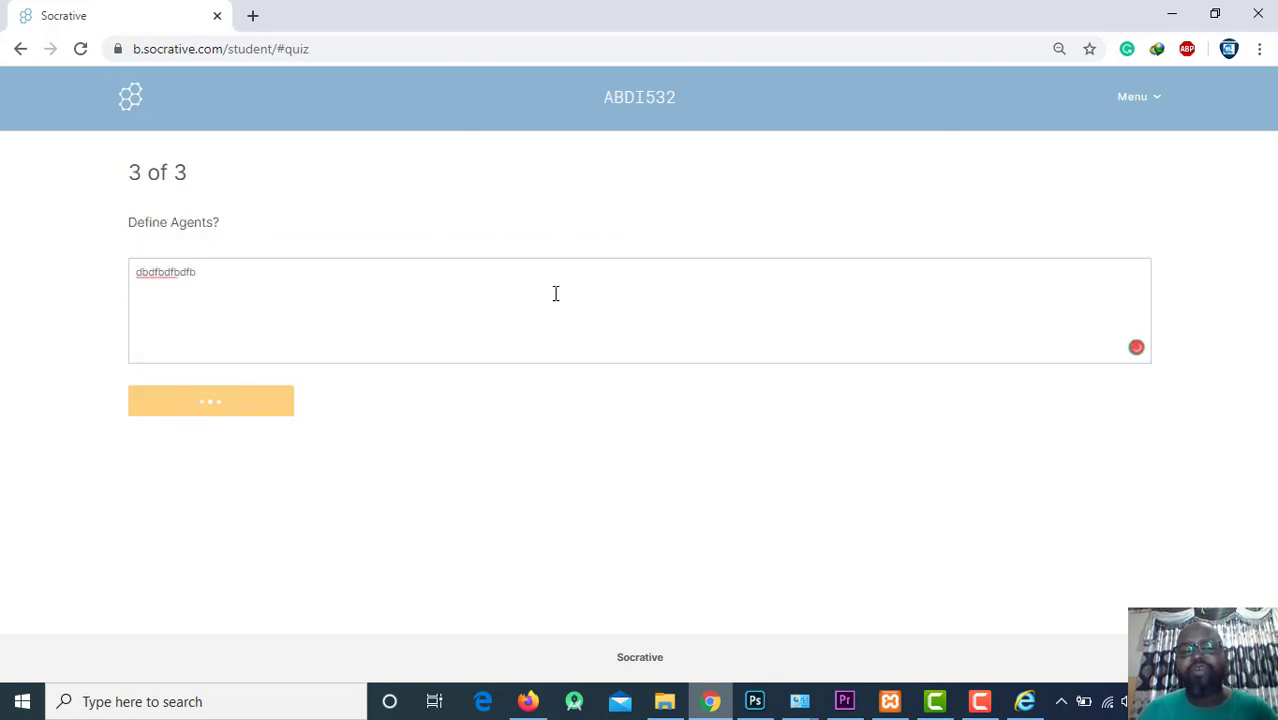
left_click(528, 701)
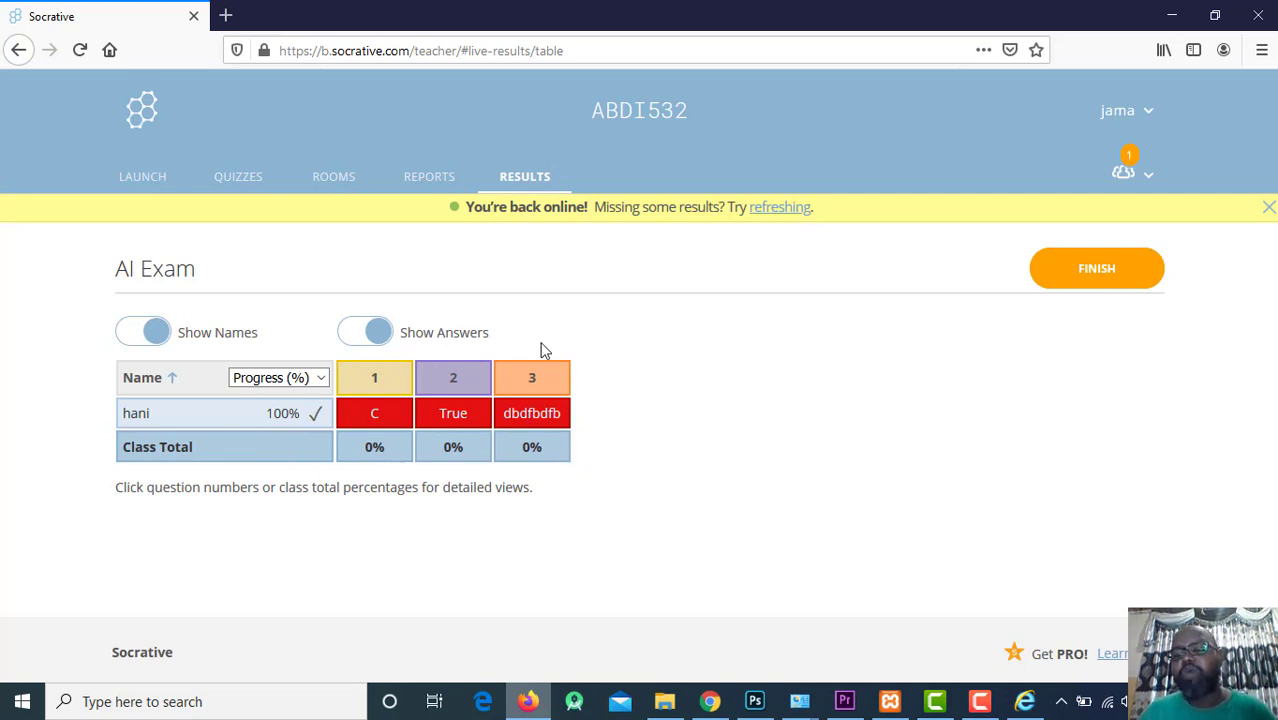
Finish the running AI Exam activity and confirm ending it.
left_click(1150, 176)
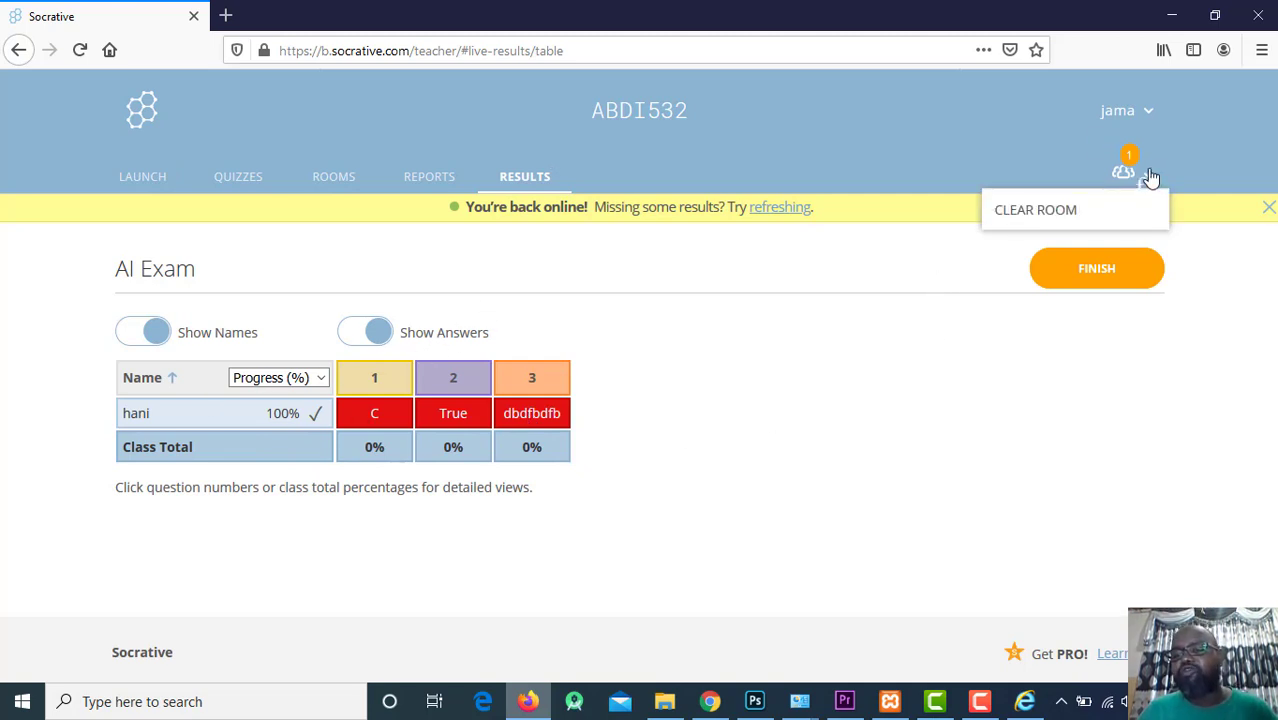
left_click(1100, 432)
left_click(1093, 272)
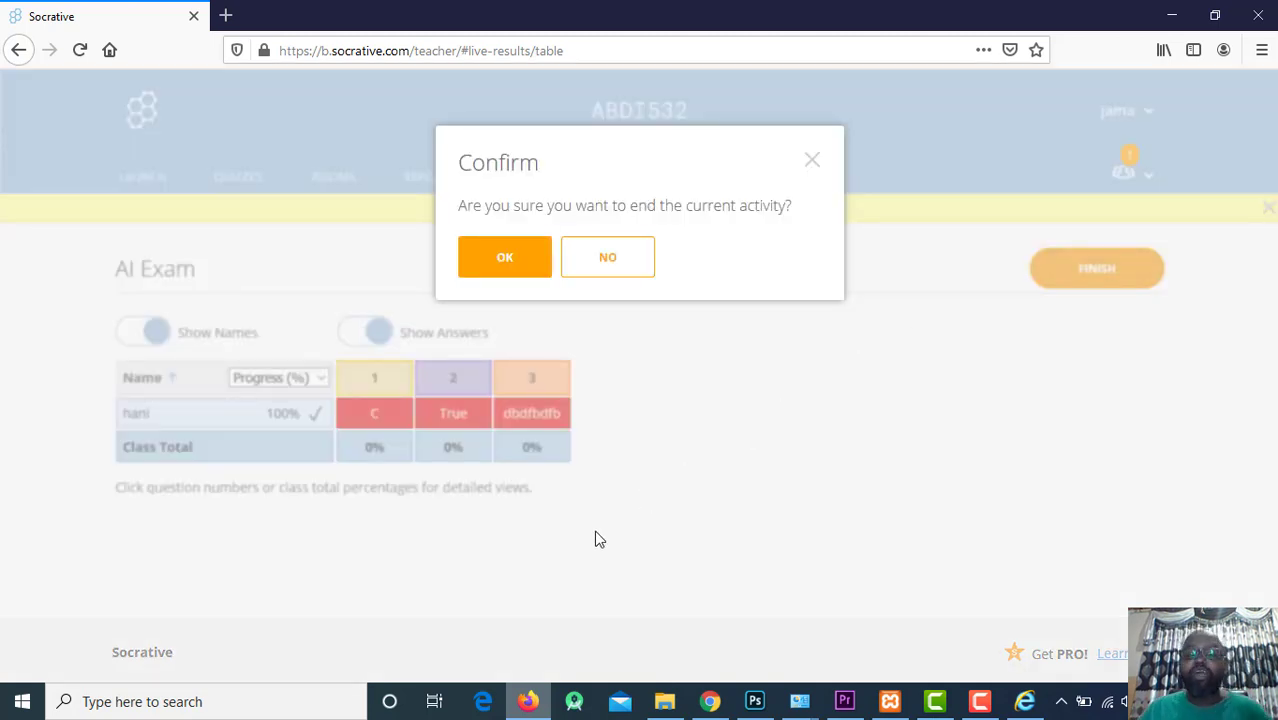
left_click(502, 262)
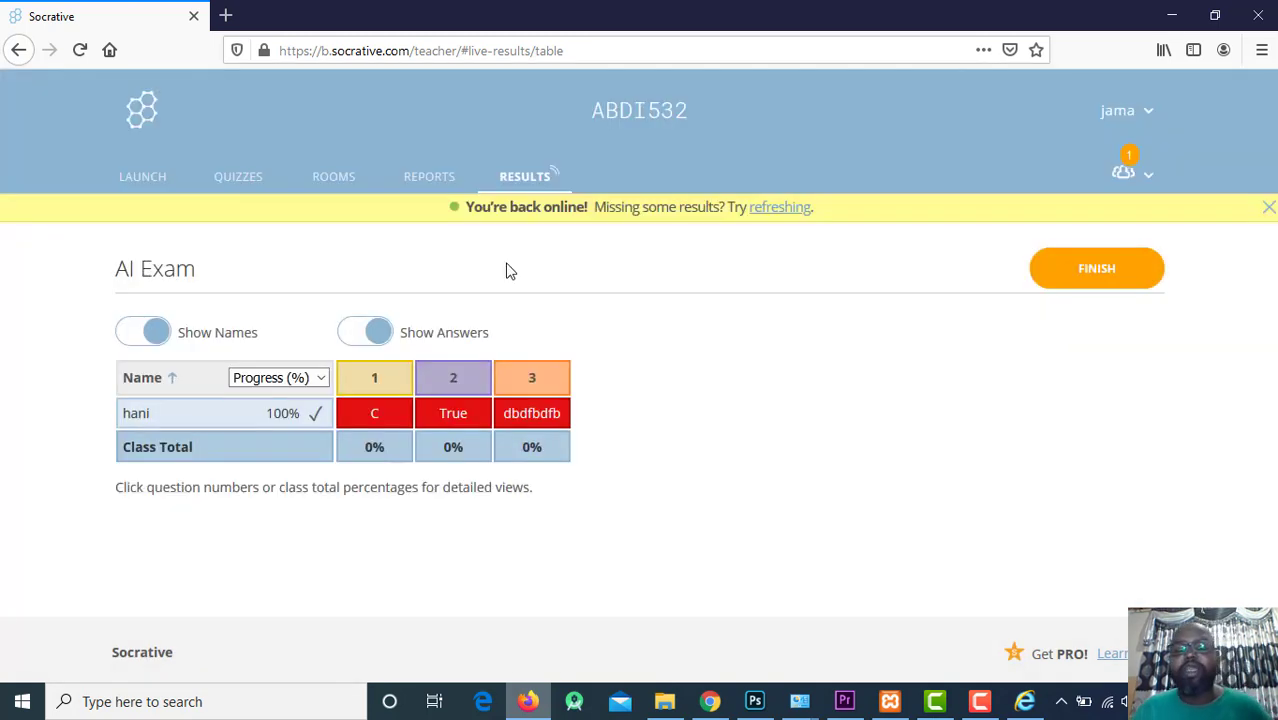
Move between the Quizzes, Rooms, Launch and Reports pages to look over past reports.
left_click(238, 186)
left_click(345, 182)
left_click(428, 178)
left_click(232, 186)
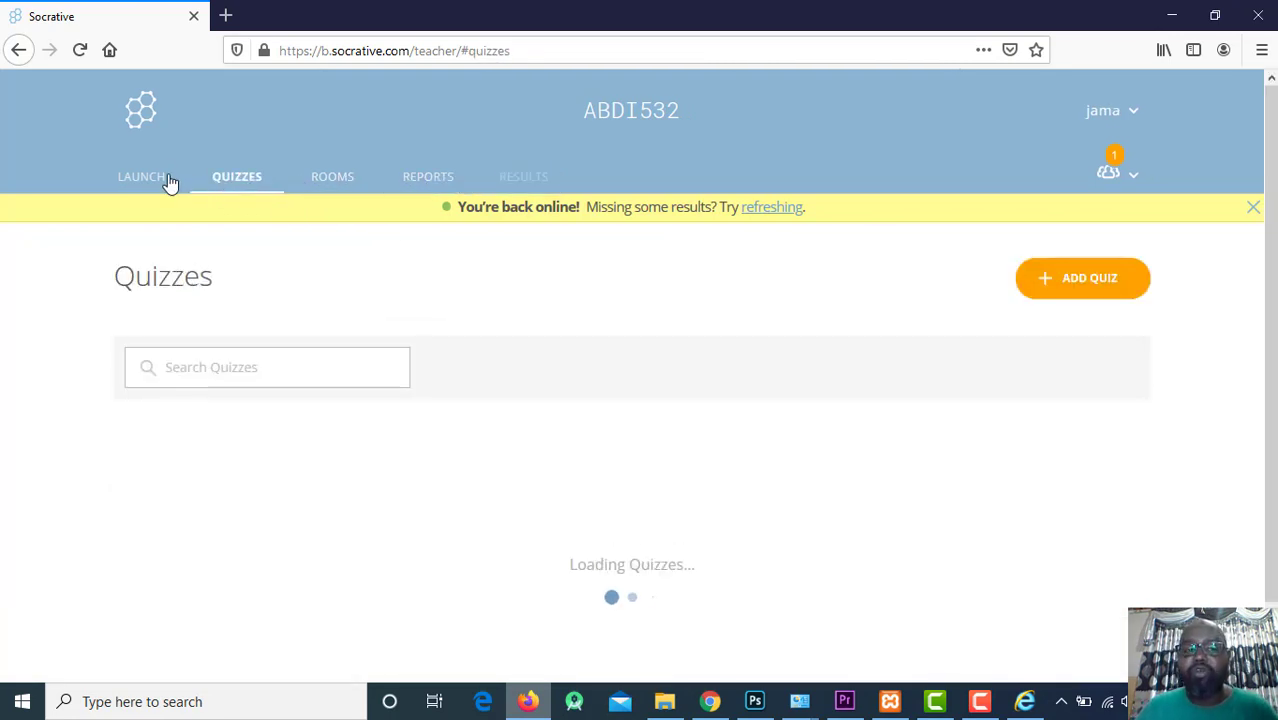
left_click(170, 183)
left_click(262, 192)
left_click(345, 191)
left_click(437, 186)
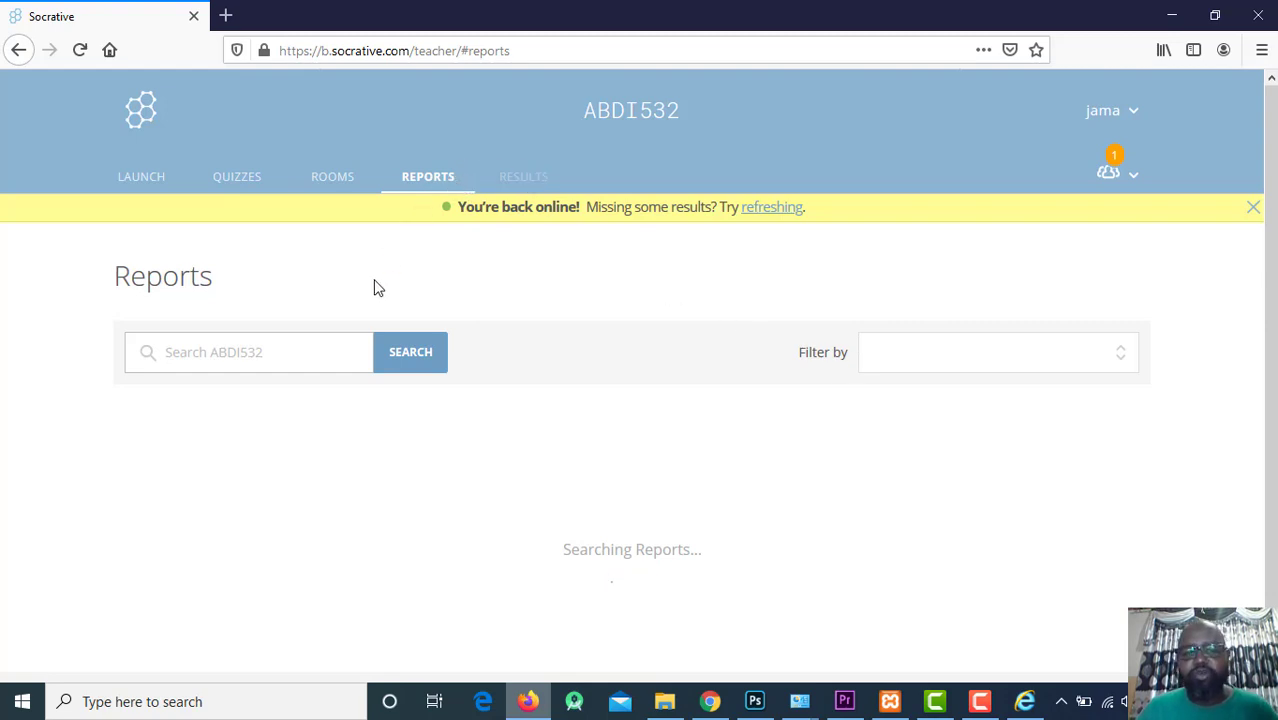
left_click(308, 356)
left_click(240, 180)
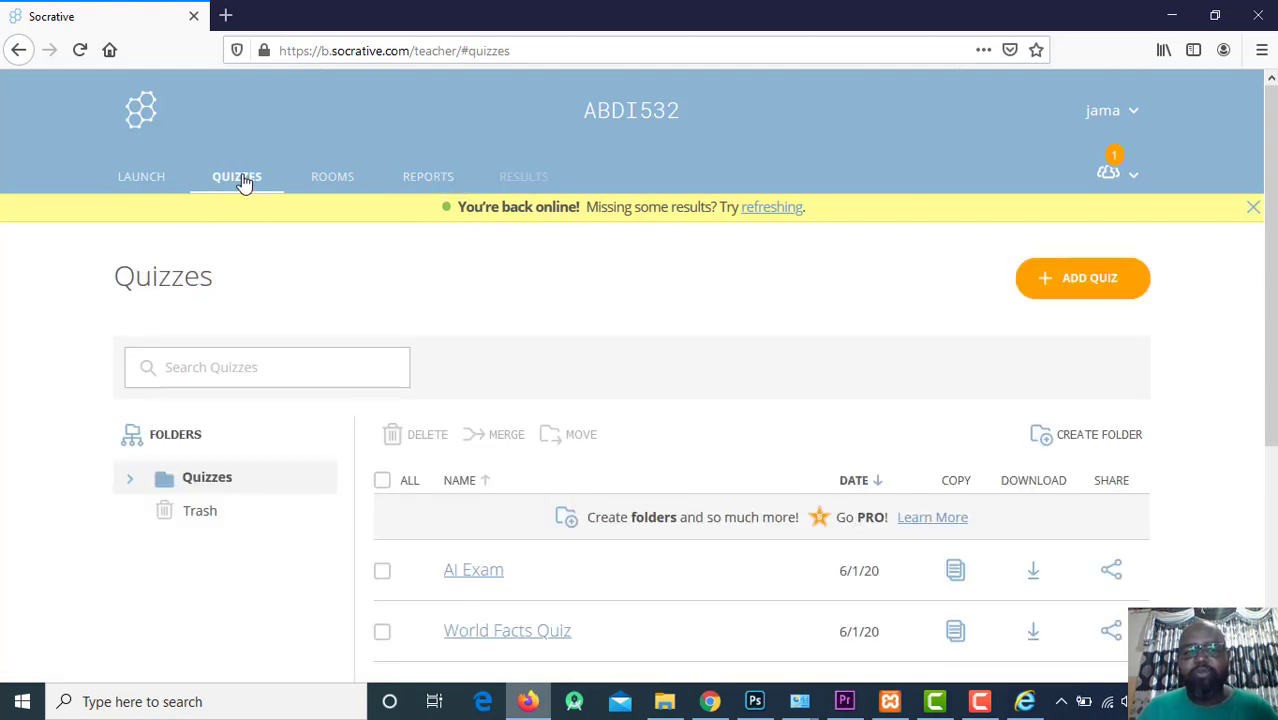
scroll(620, 425, "down", 2)
left_click(479, 390)
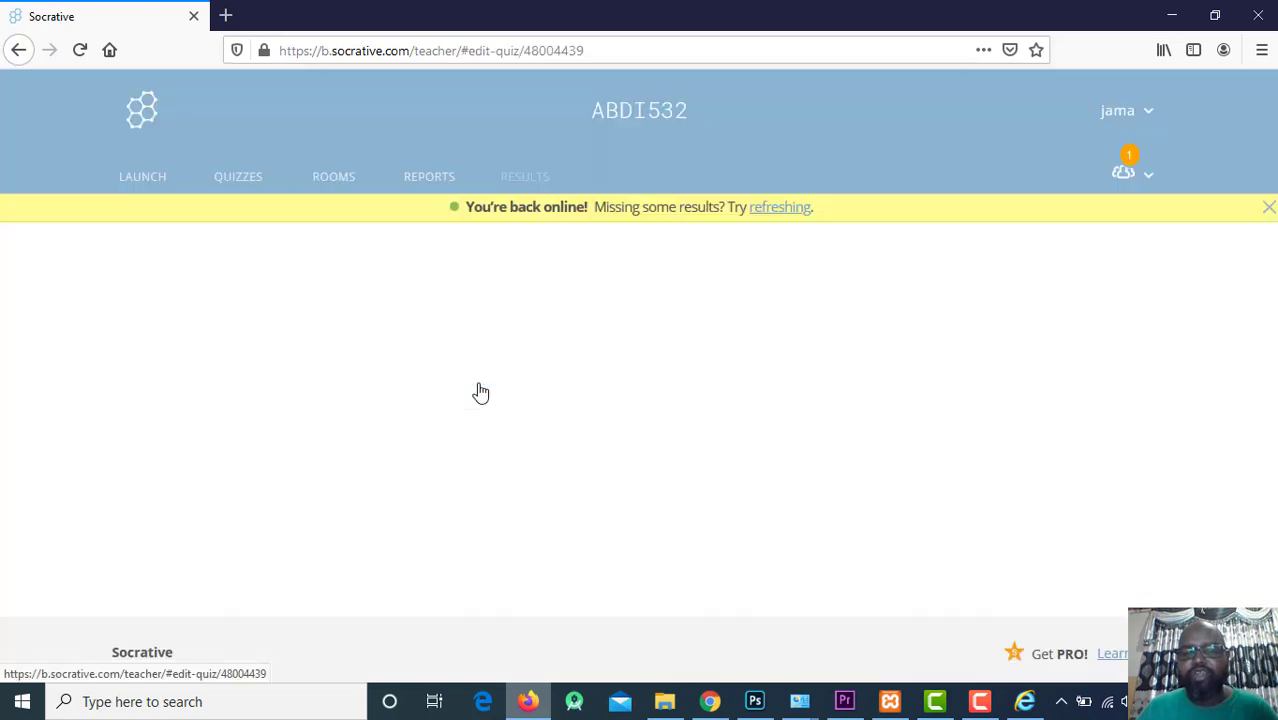
scroll(549, 345, "down", 2)
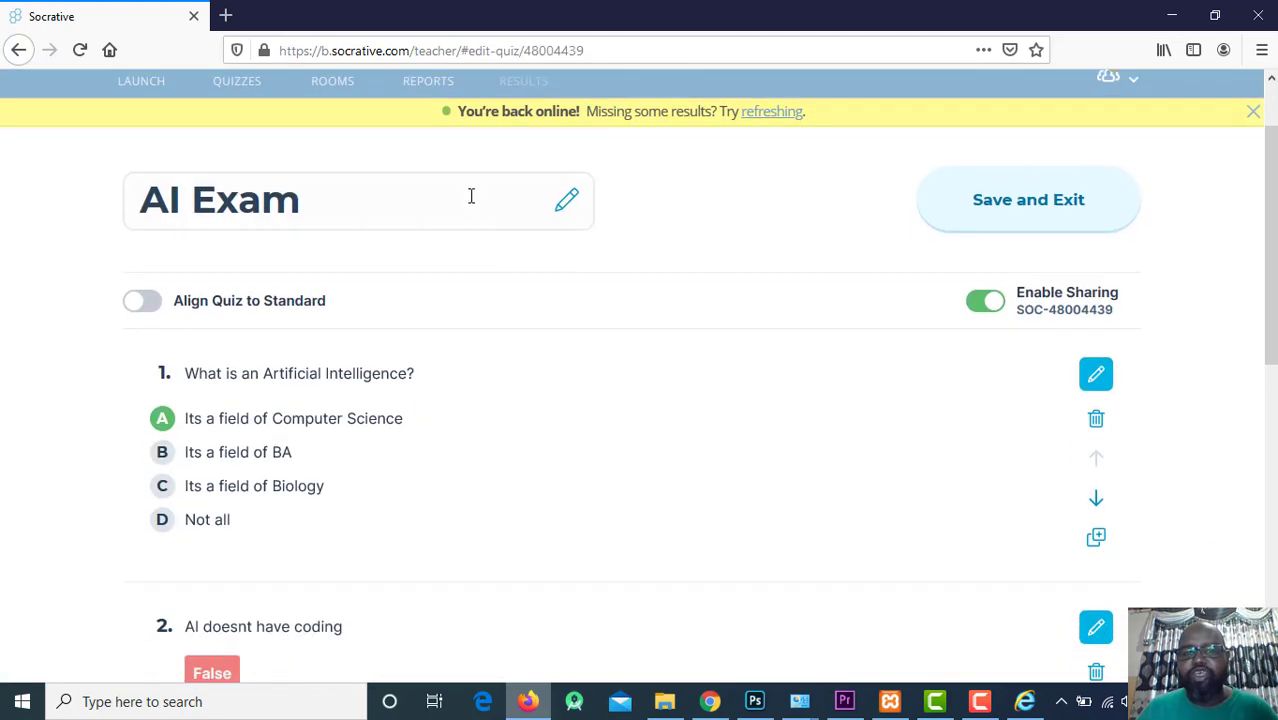
scroll(462, 192, "up", 2)
left_click(428, 176)
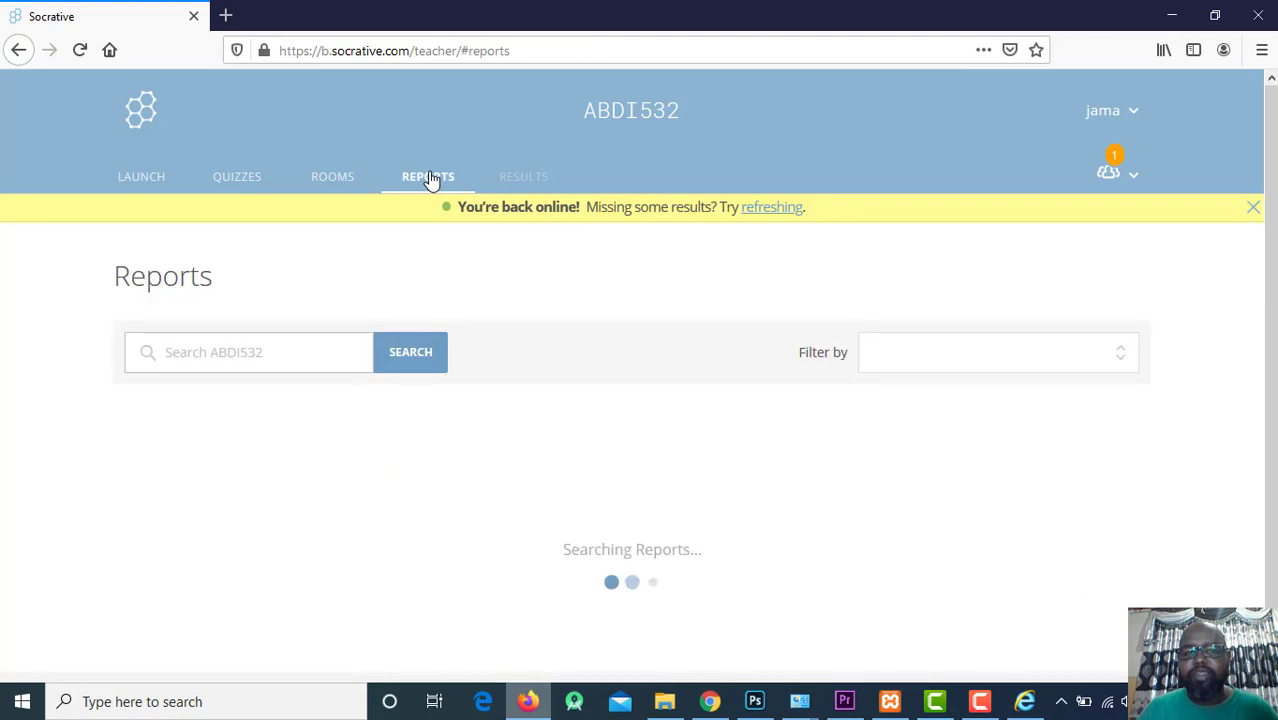
scroll(840, 495, "down", 1)
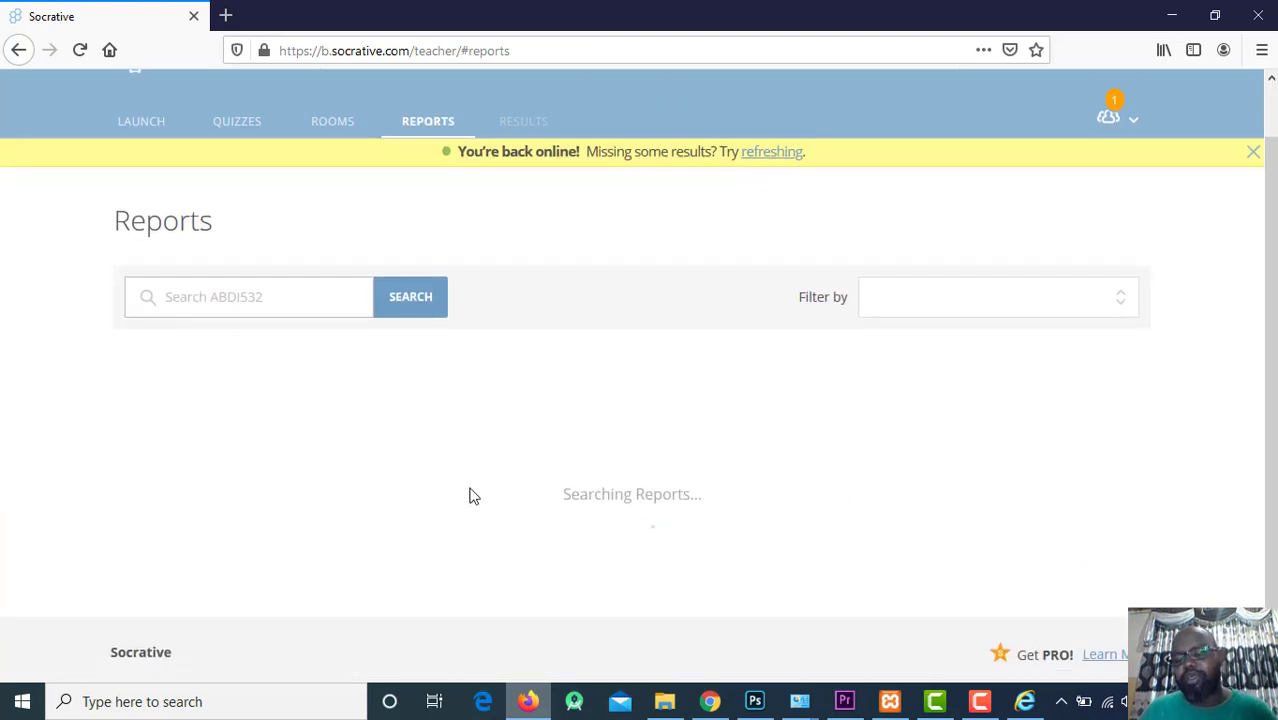
left_click_drag(756, 516, 528, 513)
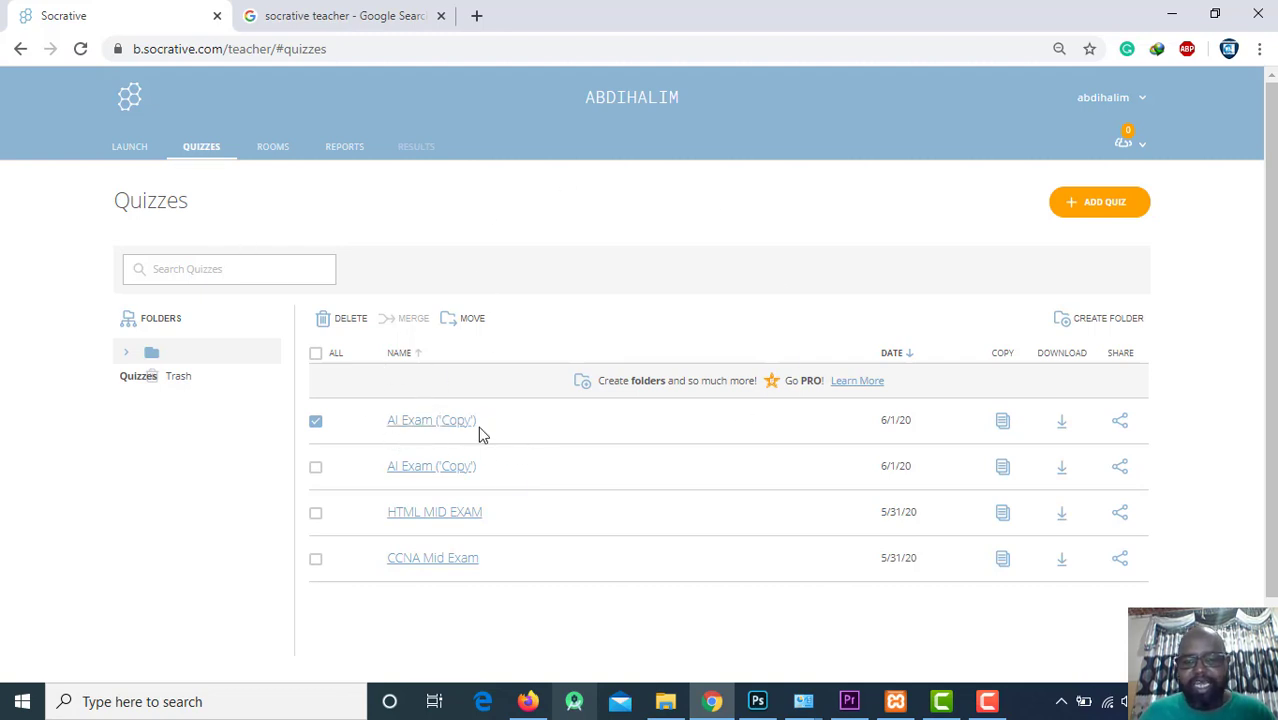
Delete one duplicate AI Exam (Copy) quiz.
left_click(316, 428)
left_click(316, 421)
left_click(345, 318)
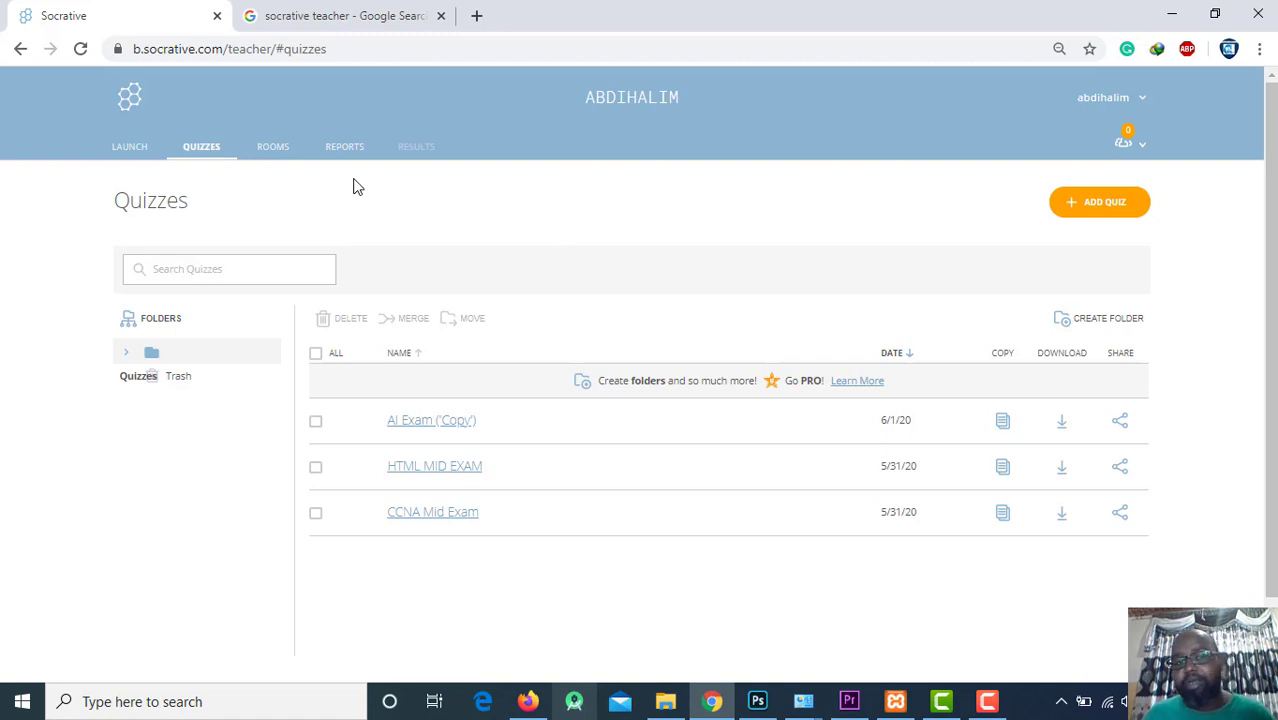
Open the HTML MID EXAM report and show each student's answers in the grid.
left_click(343, 155)
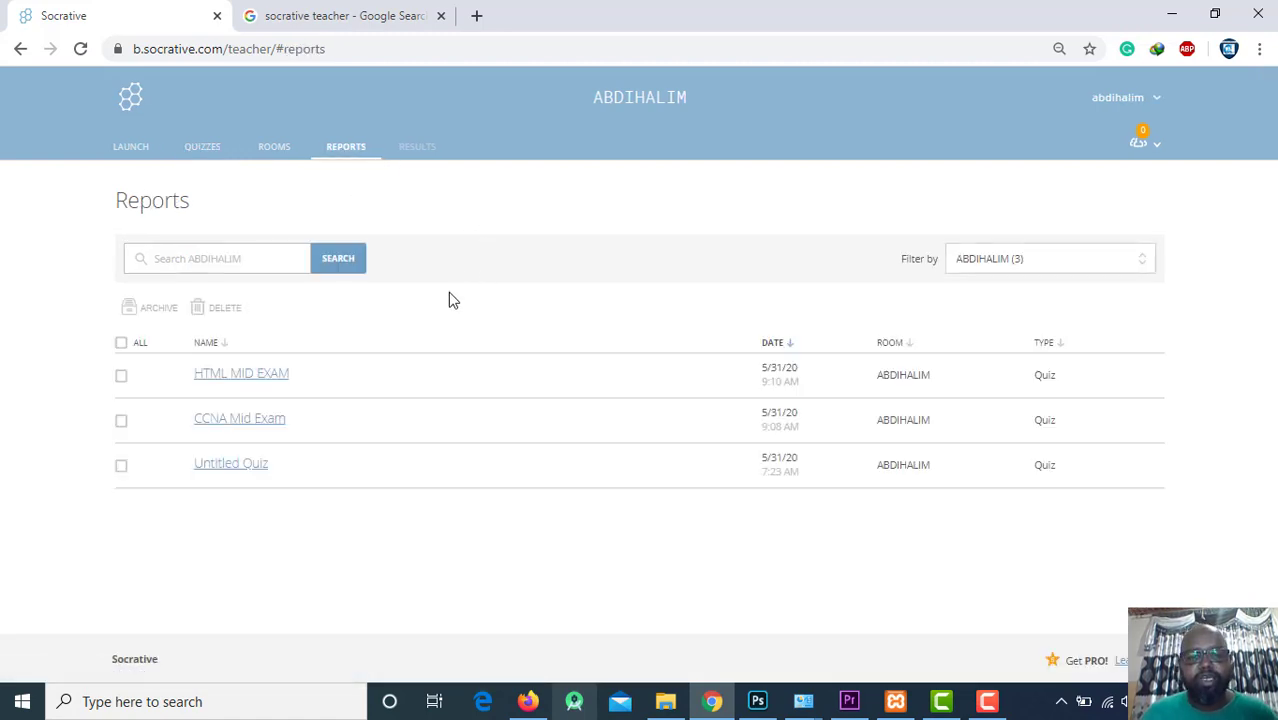
left_click(251, 381)
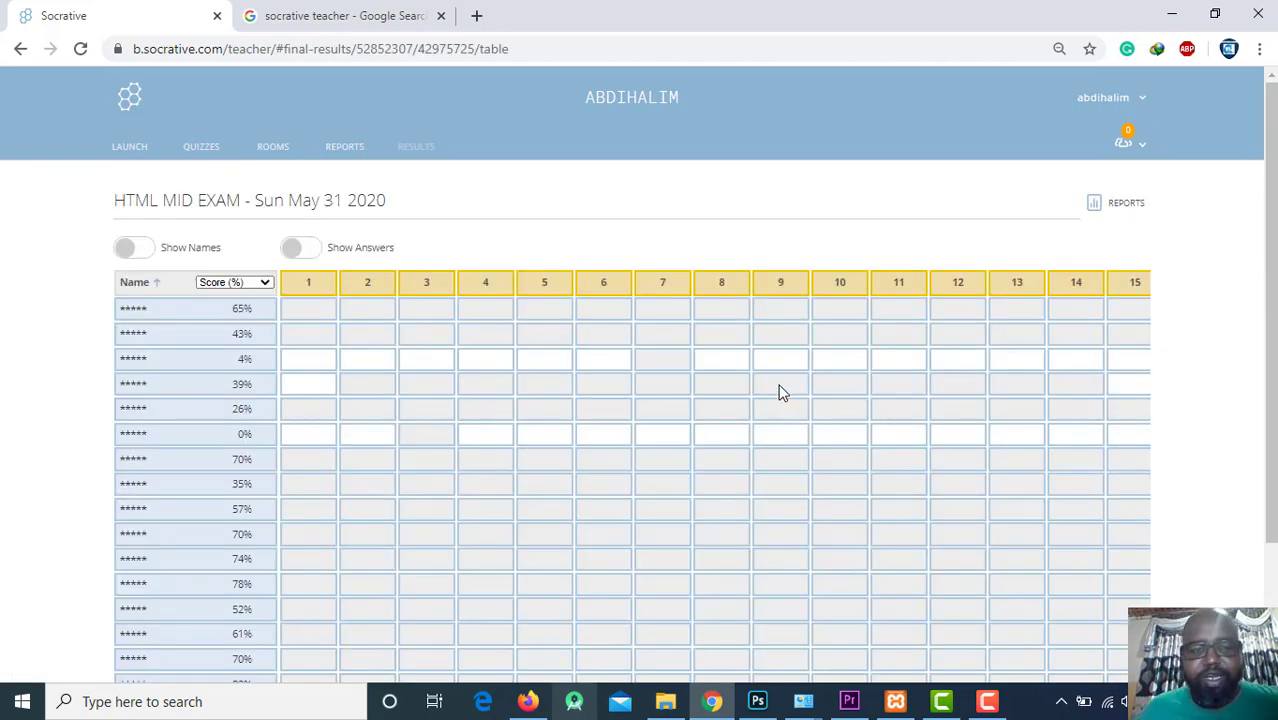
scroll(740, 370, "down", 2)
scroll(680, 356, "up", 2)
scroll(659, 359, "down", 1)
scroll(500, 310, "up", 1)
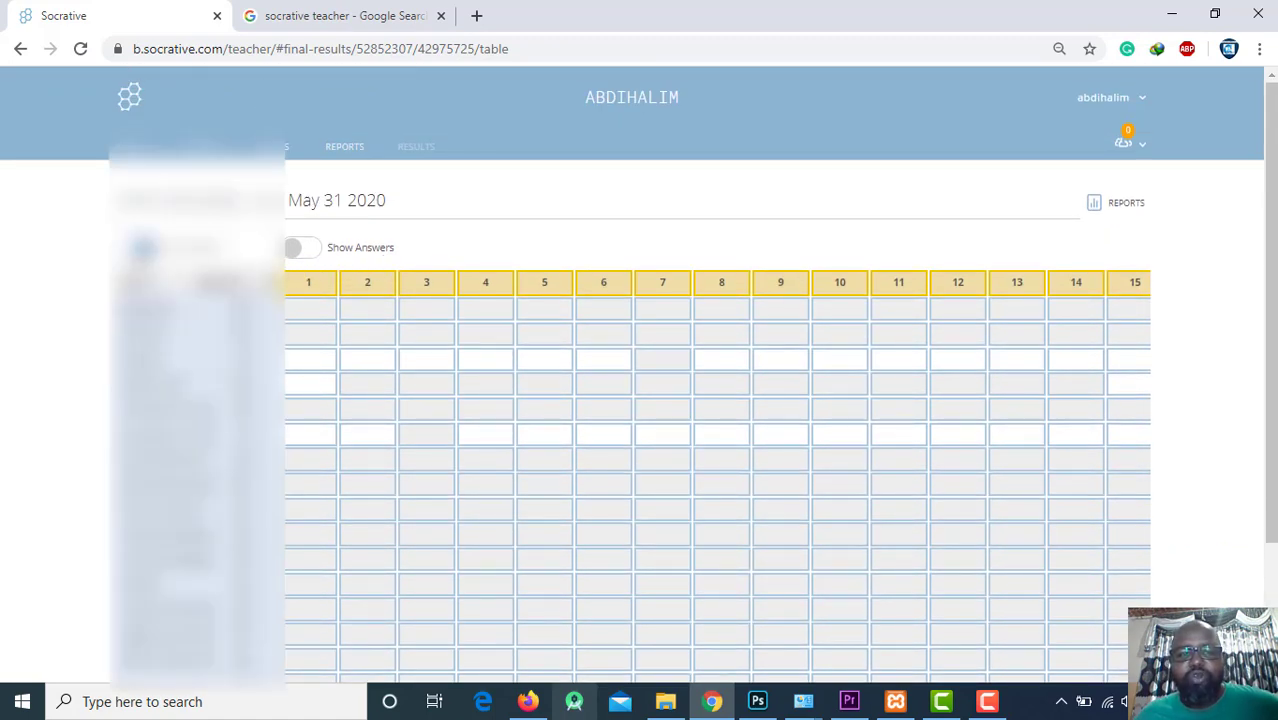
left_click(310, 251)
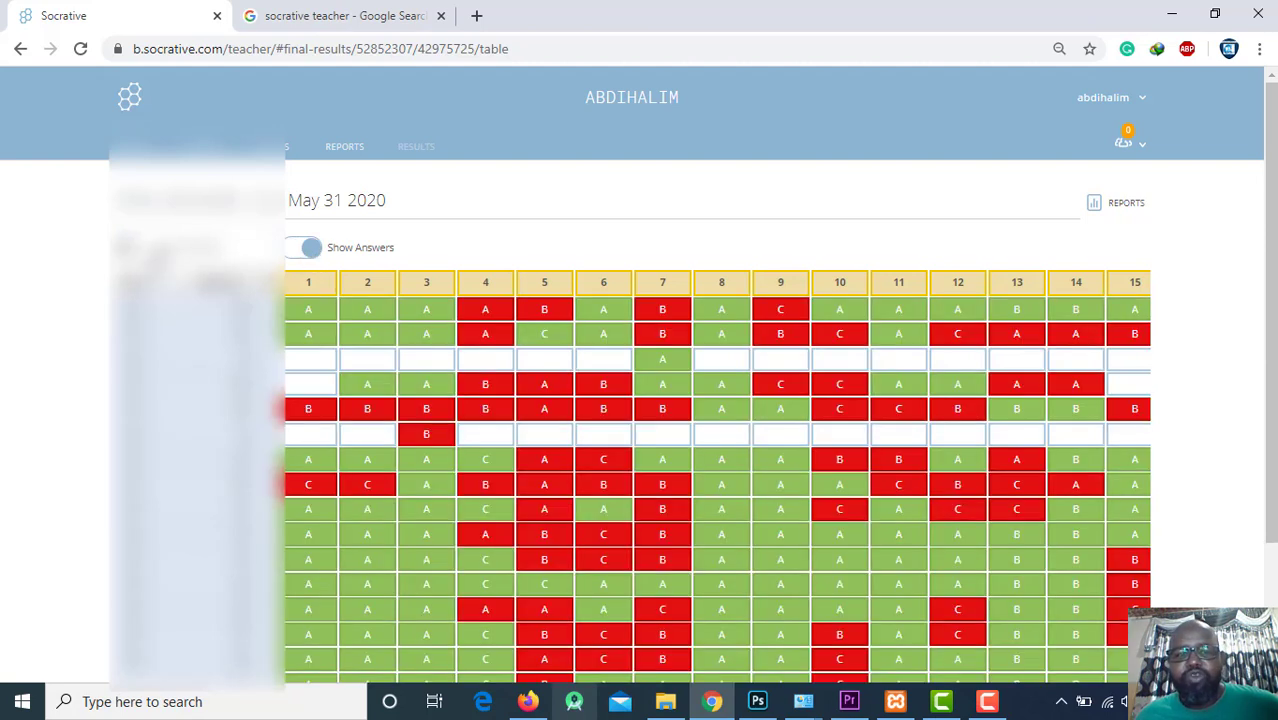
scroll(662, 272, "down", 1)
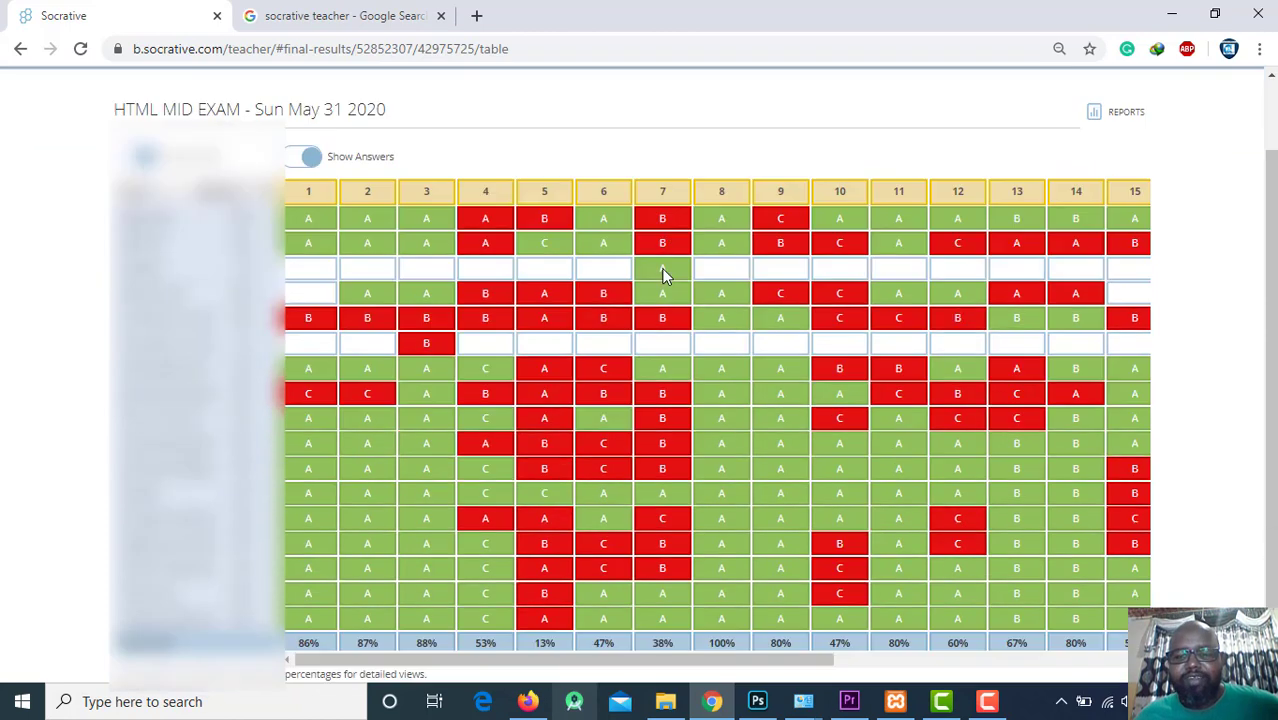
scroll(662, 272, "down", 1)
left_click_drag(672, 588, 925, 636)
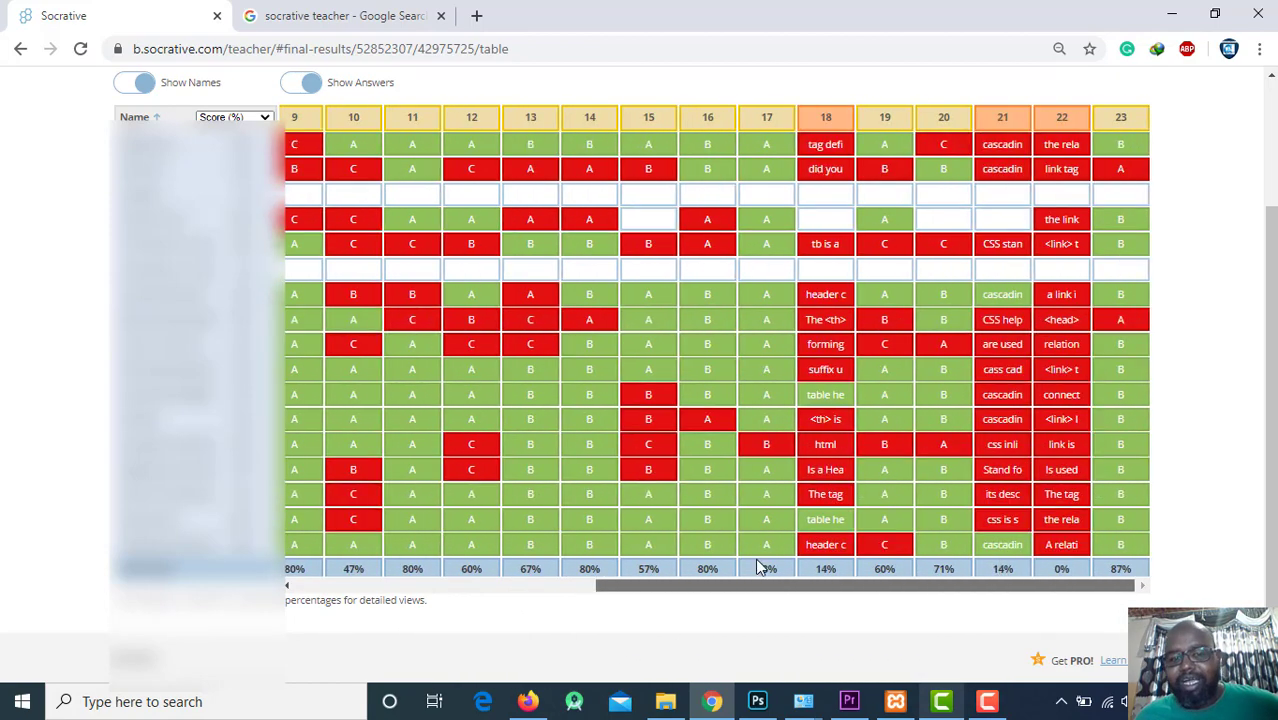
left_click_drag(790, 586, 536, 633)
scroll(592, 320, "up", 3)
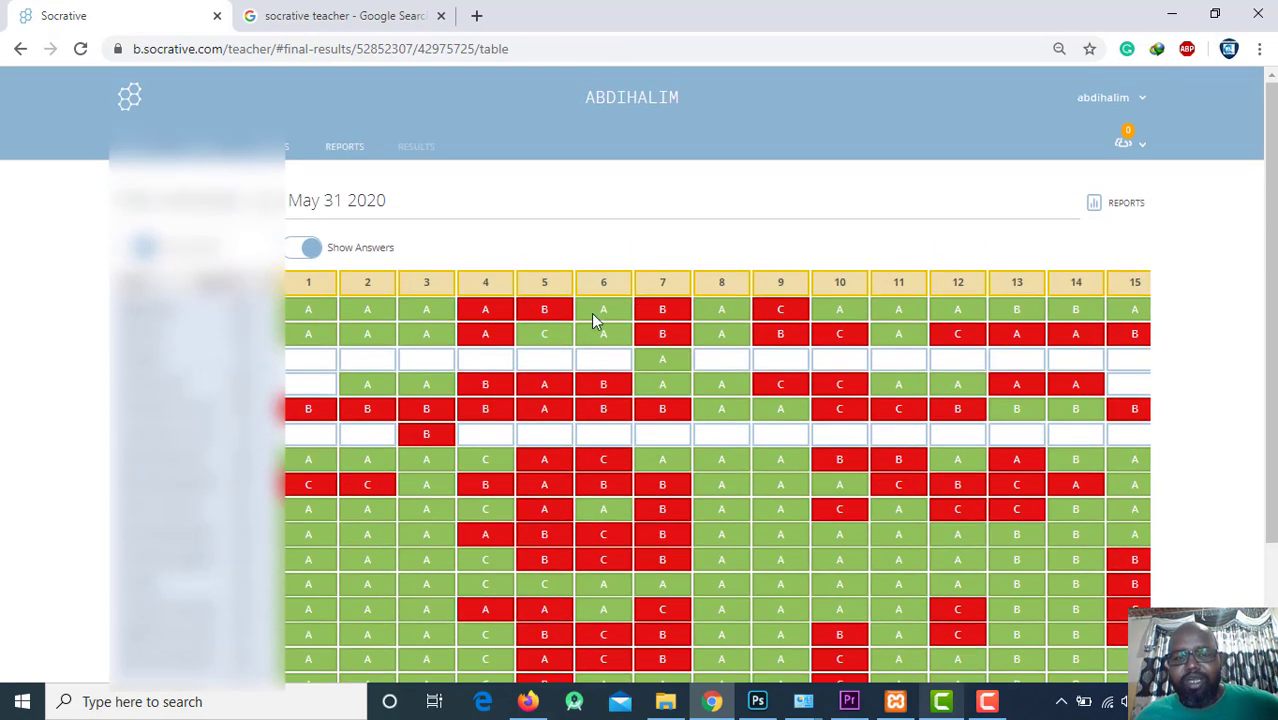
scroll(592, 320, "down", 3)
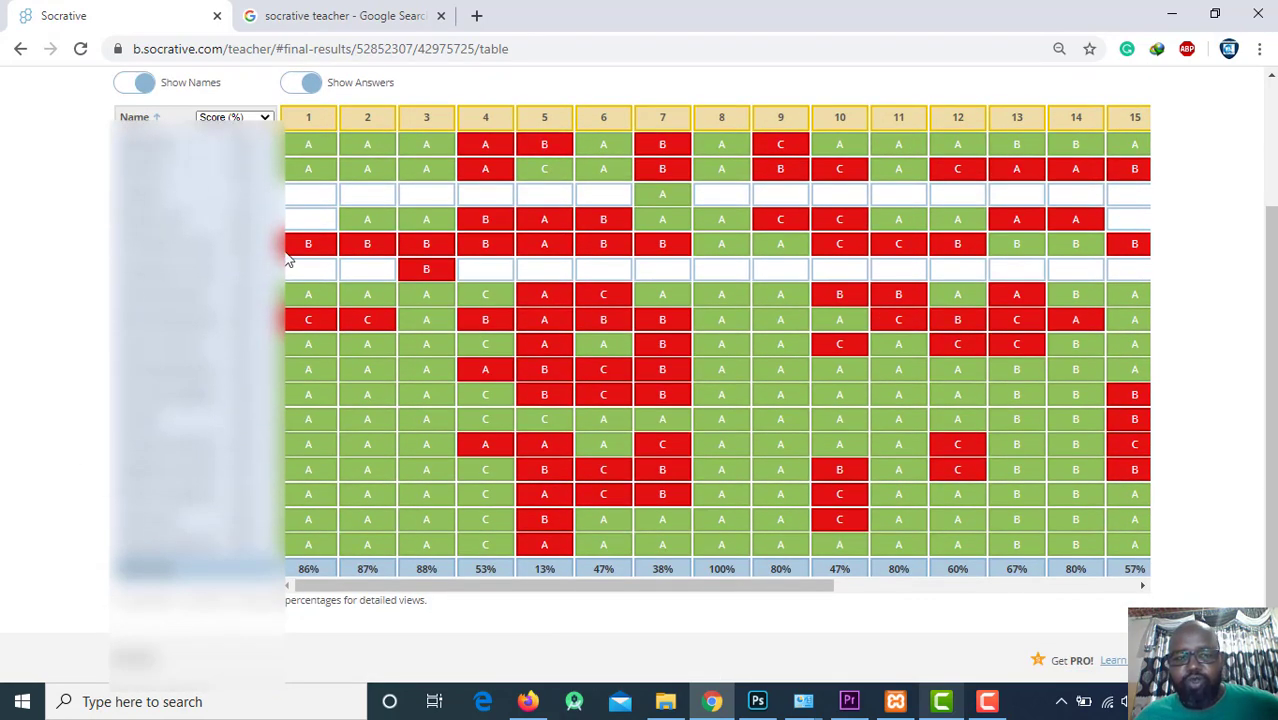
Hide student names, then view the 'socrative teacher' image search results.
left_click(143, 83)
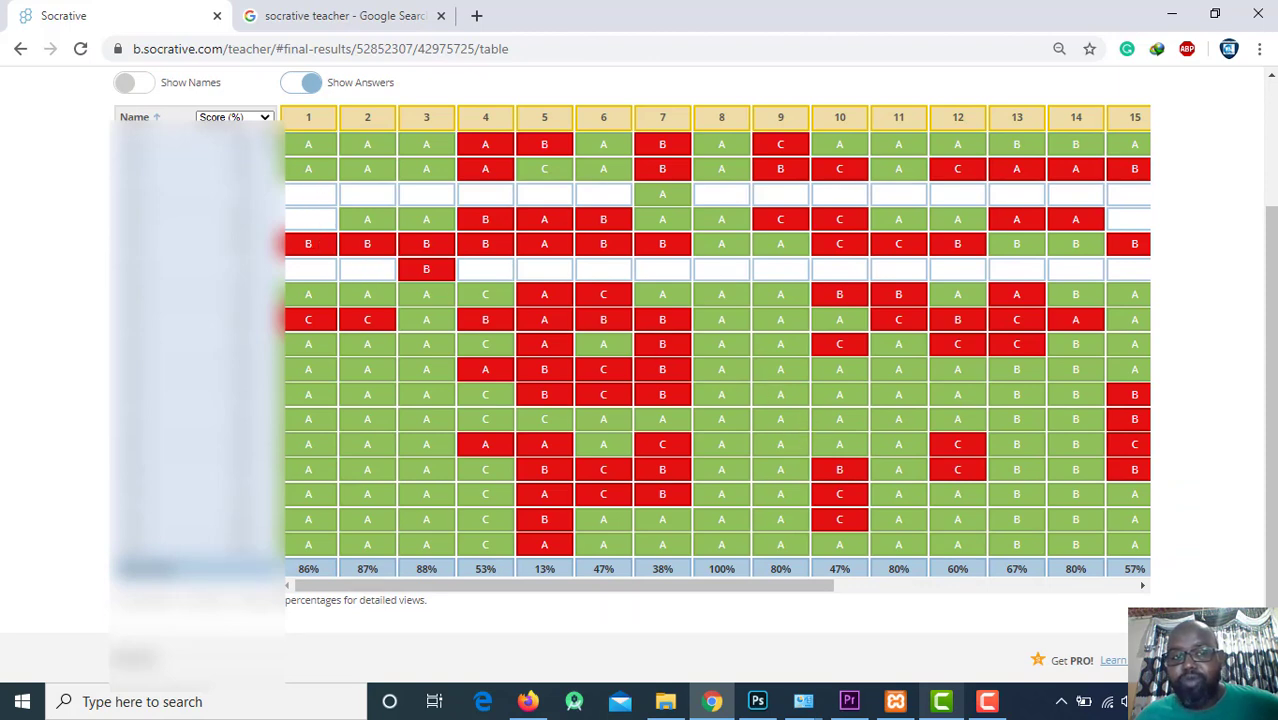
scroll(474, 193, "up", 3)
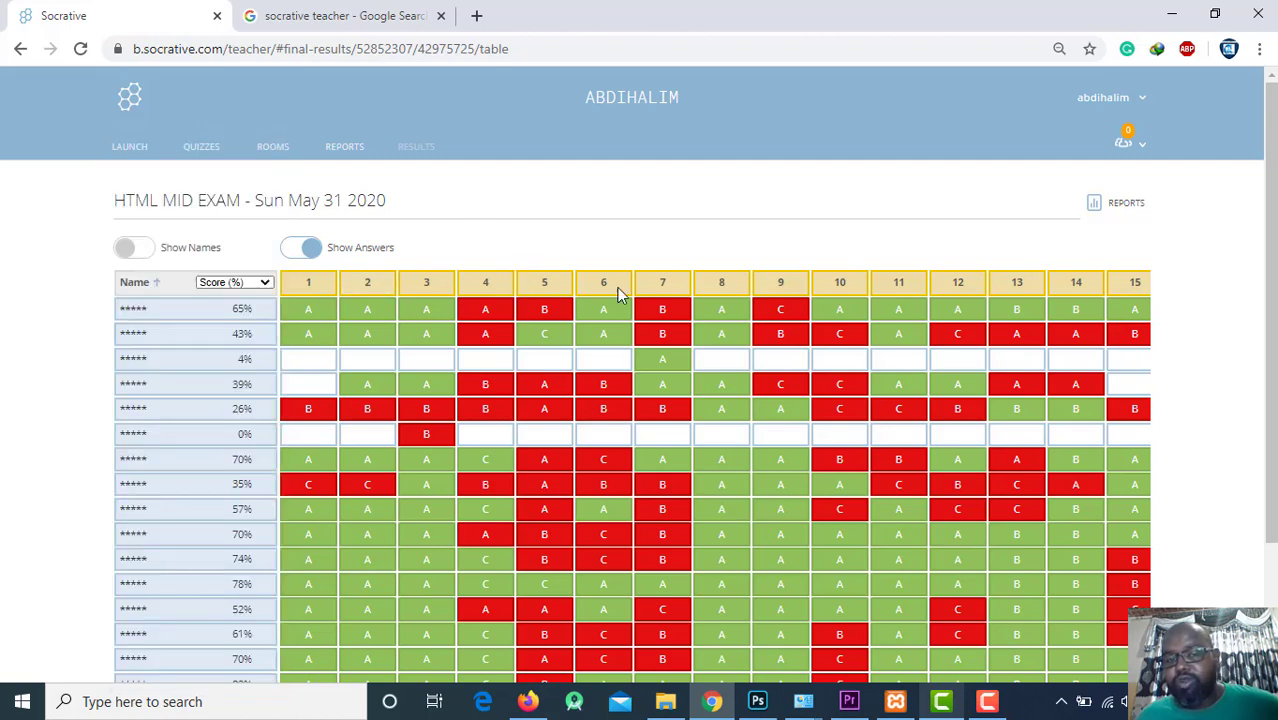
left_click(340, 15)
scroll(373, 408, "down", 1)
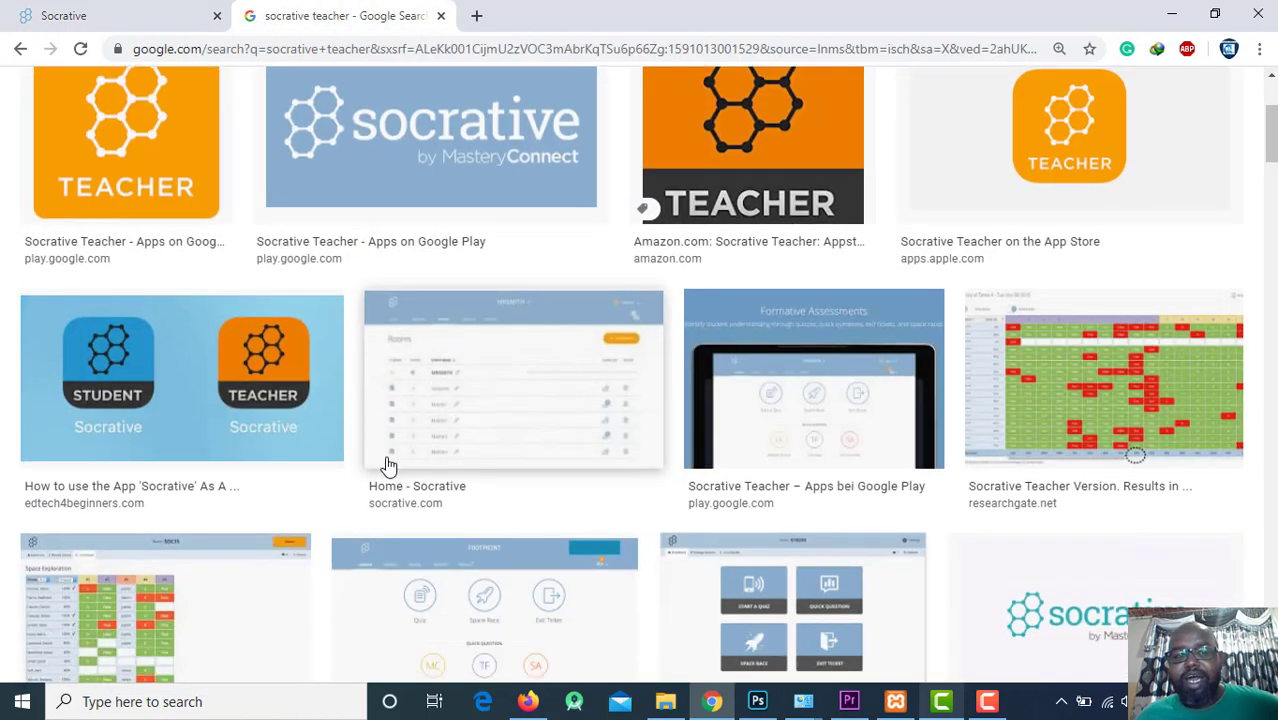
Preview the Socrative Student and Teacher apps image, then return to the HTML MID EXAM results table.
left_click(112, 366)
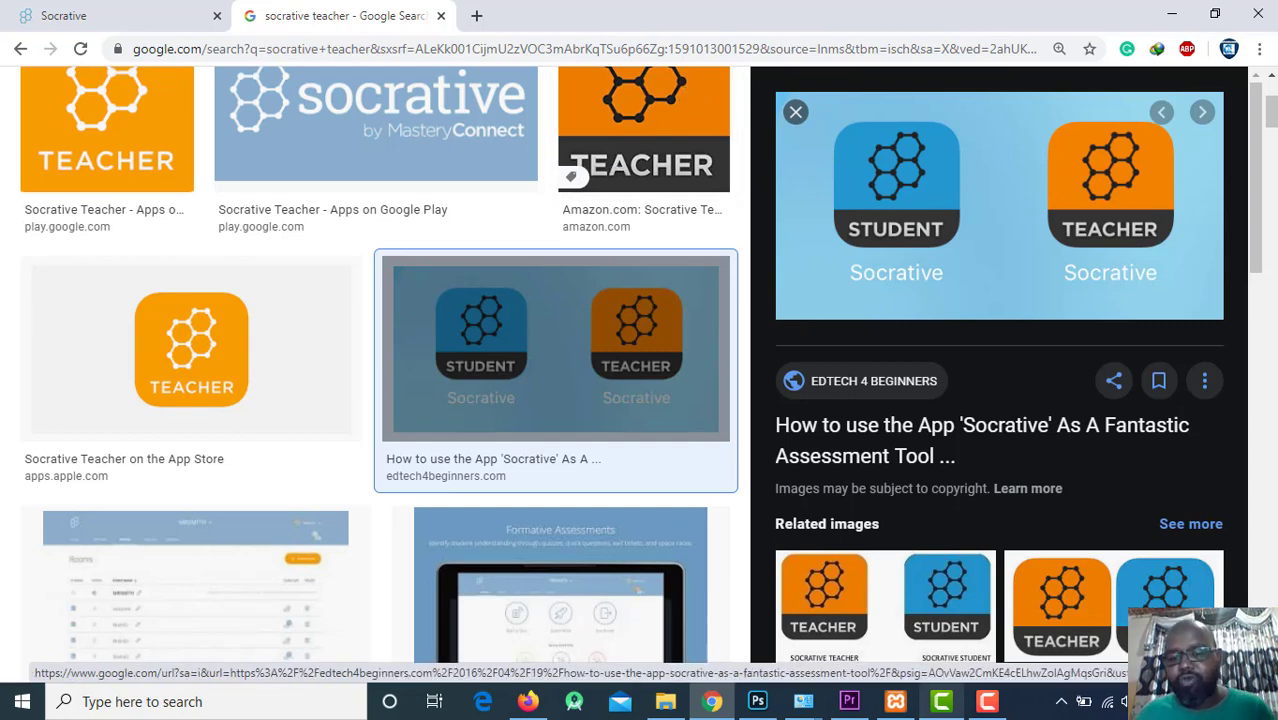
left_click(157, 16)
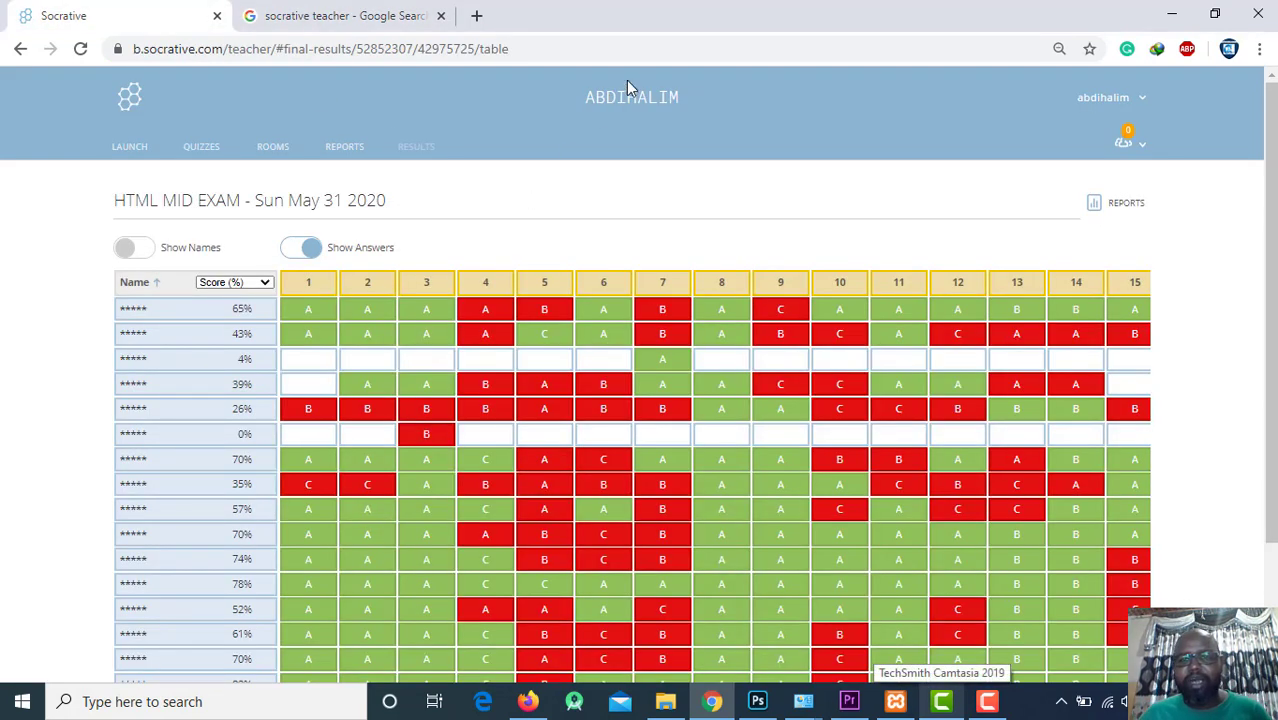